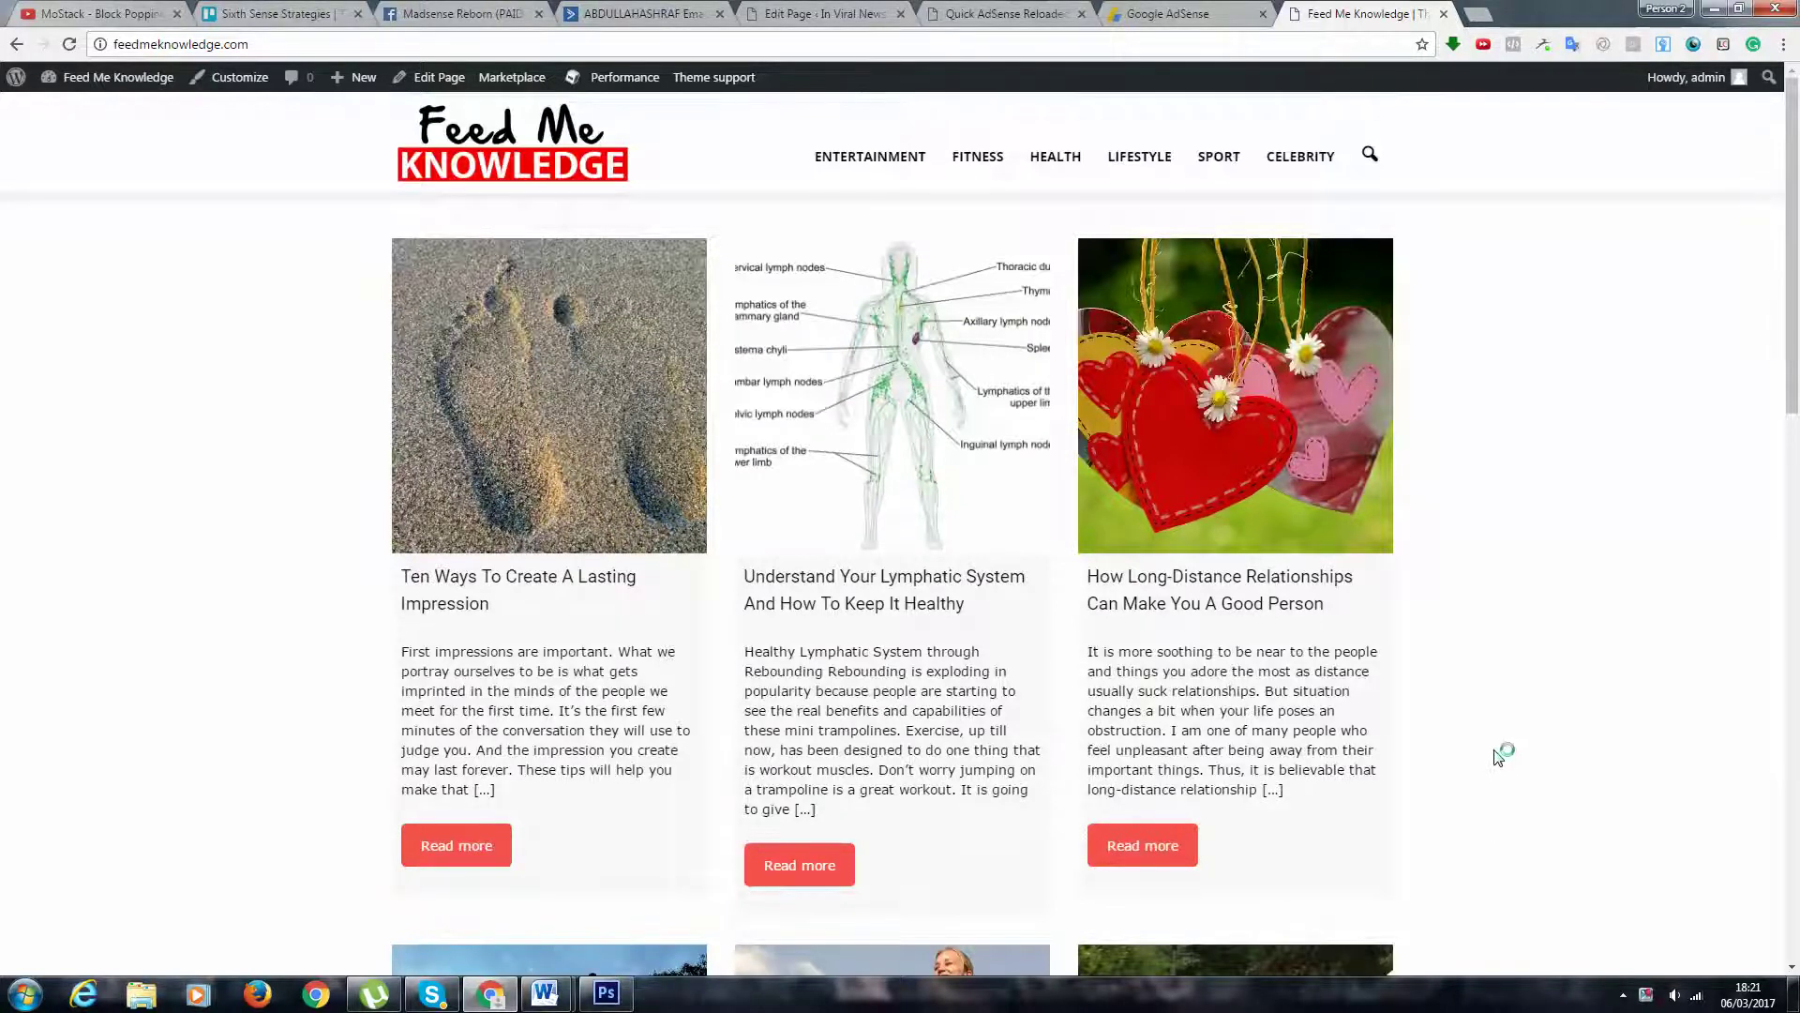
# - Browse the article posts on the Feed Me Knowledge homepage, loading more posts twice to find one to advertise
pyautogui.scroll(-10, 1509, 756)
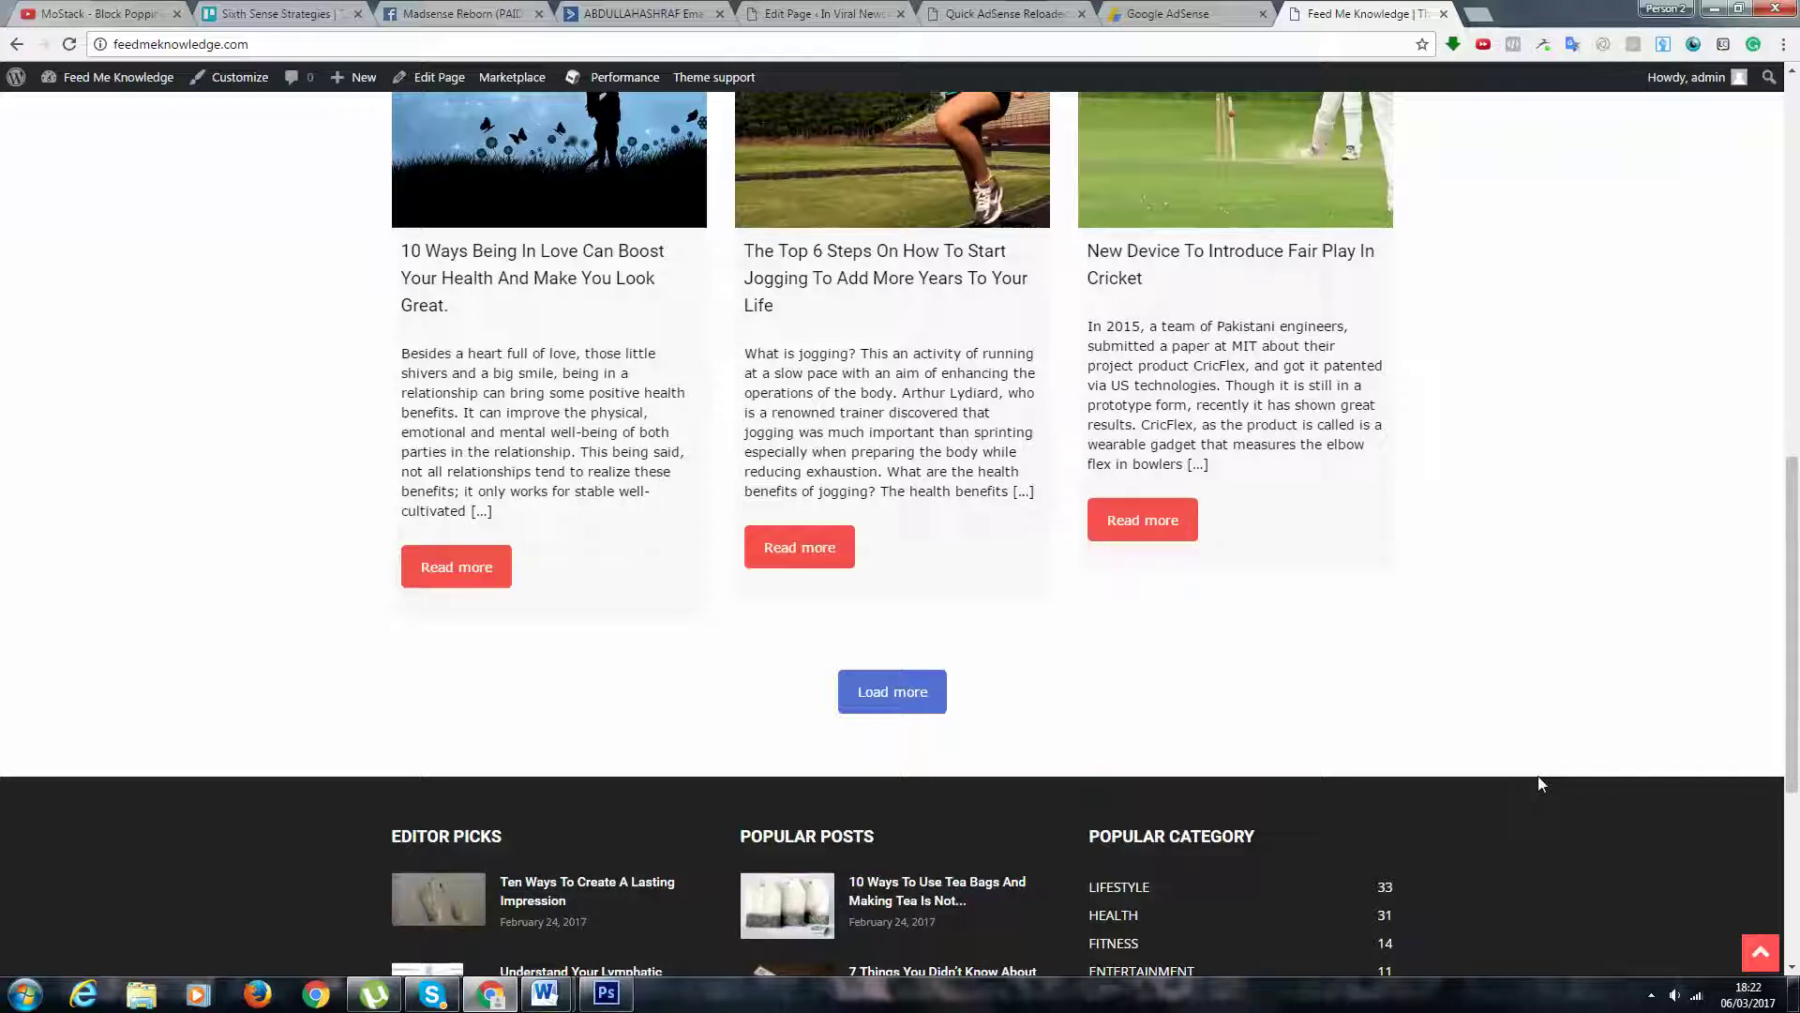
pyautogui.scroll(5, 1318, 452)
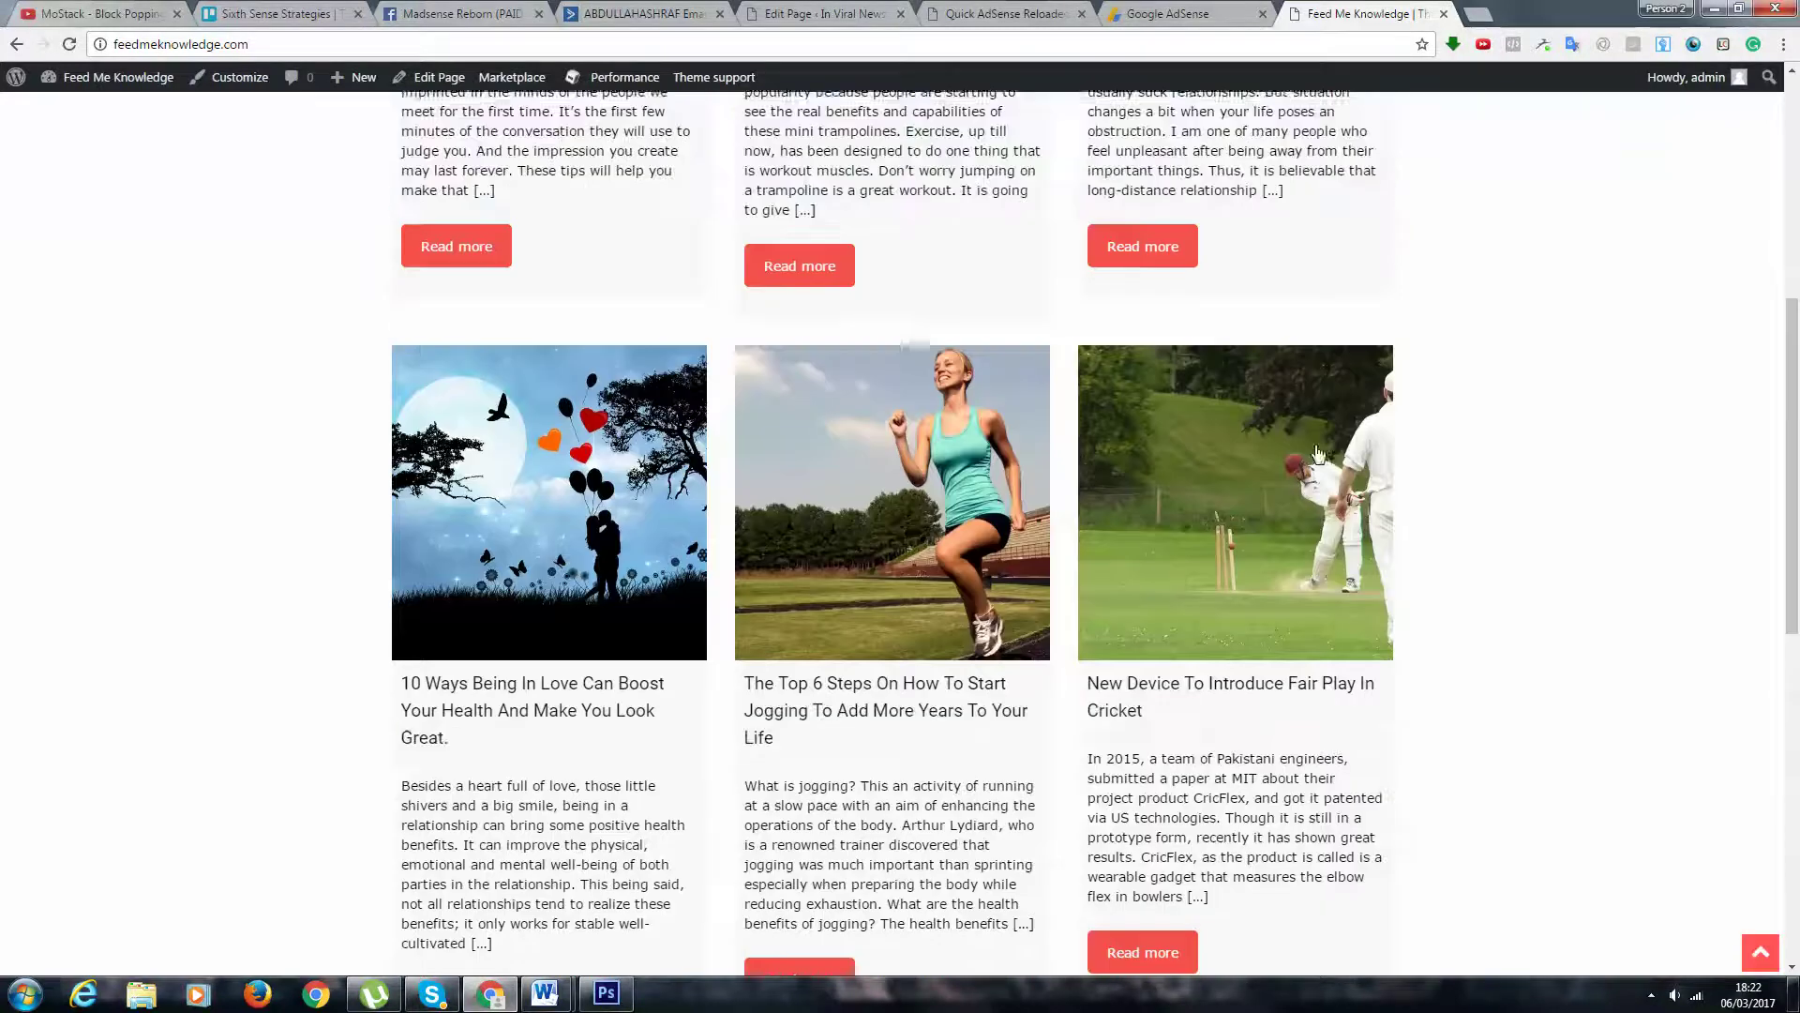
pyautogui.scroll(-1, 1556, 506)
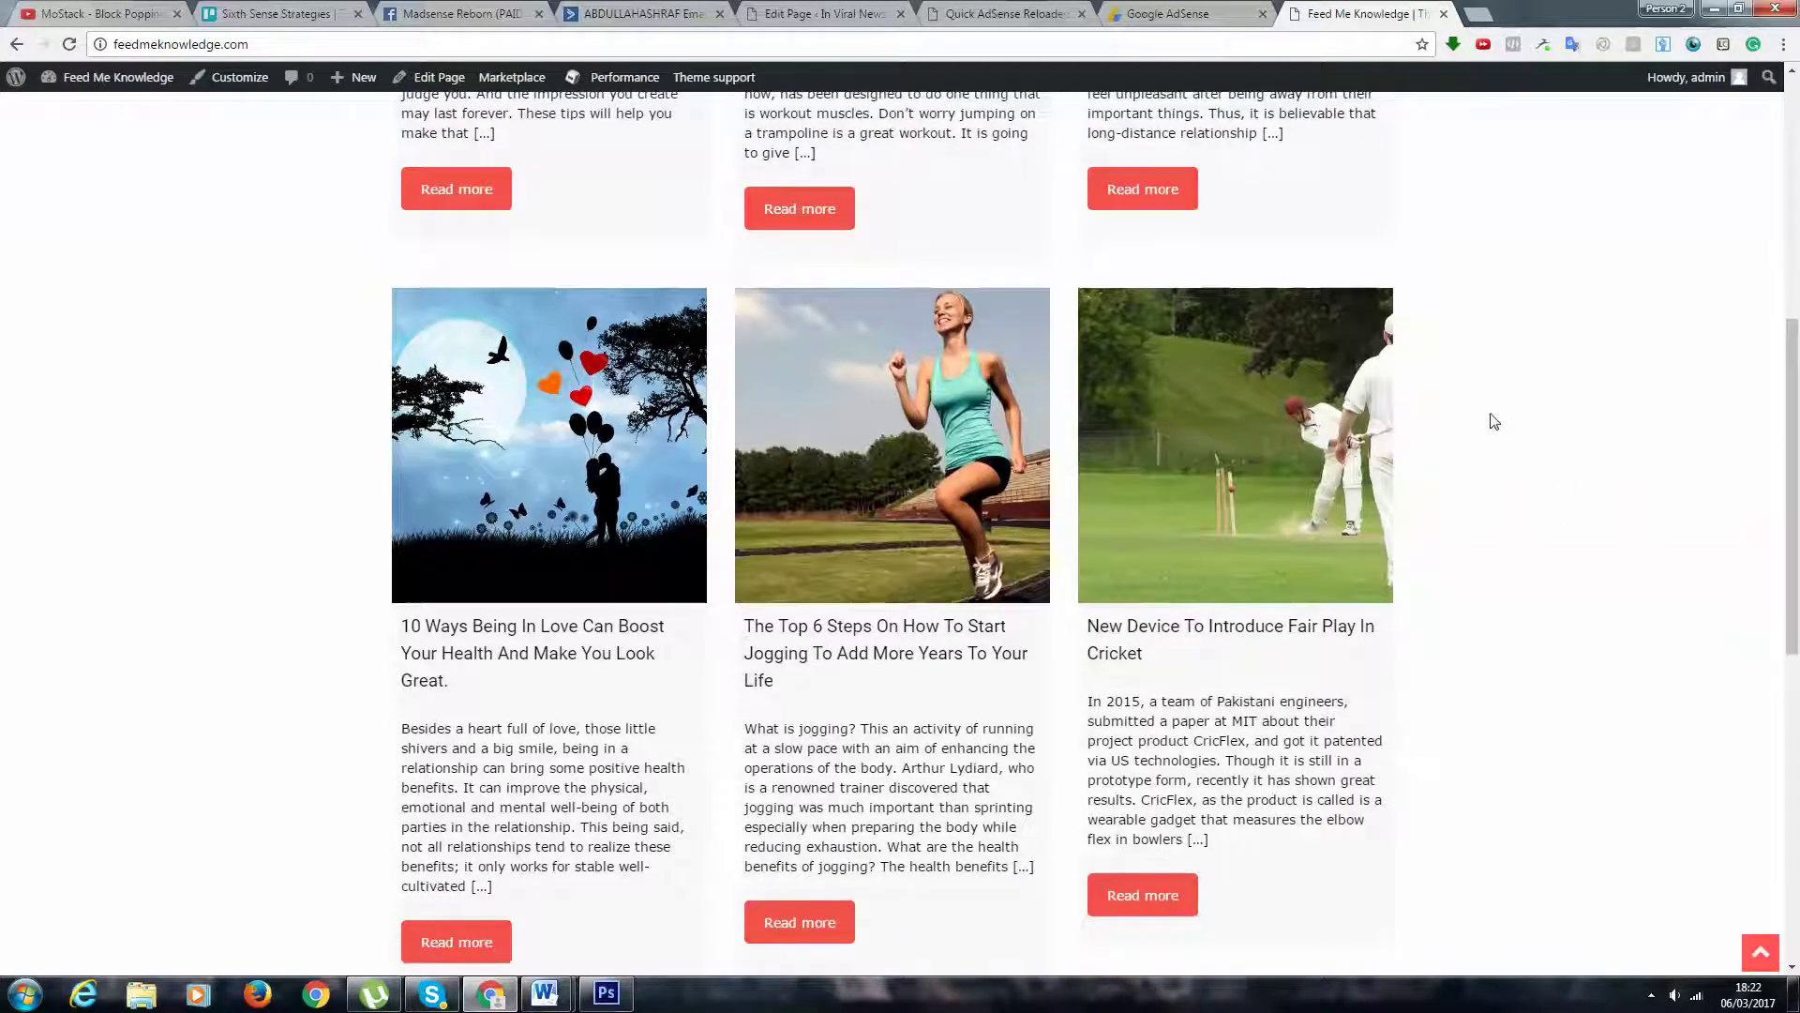
pyautogui.scroll(-2, 1179, 579)
pyautogui.click(905, 881)
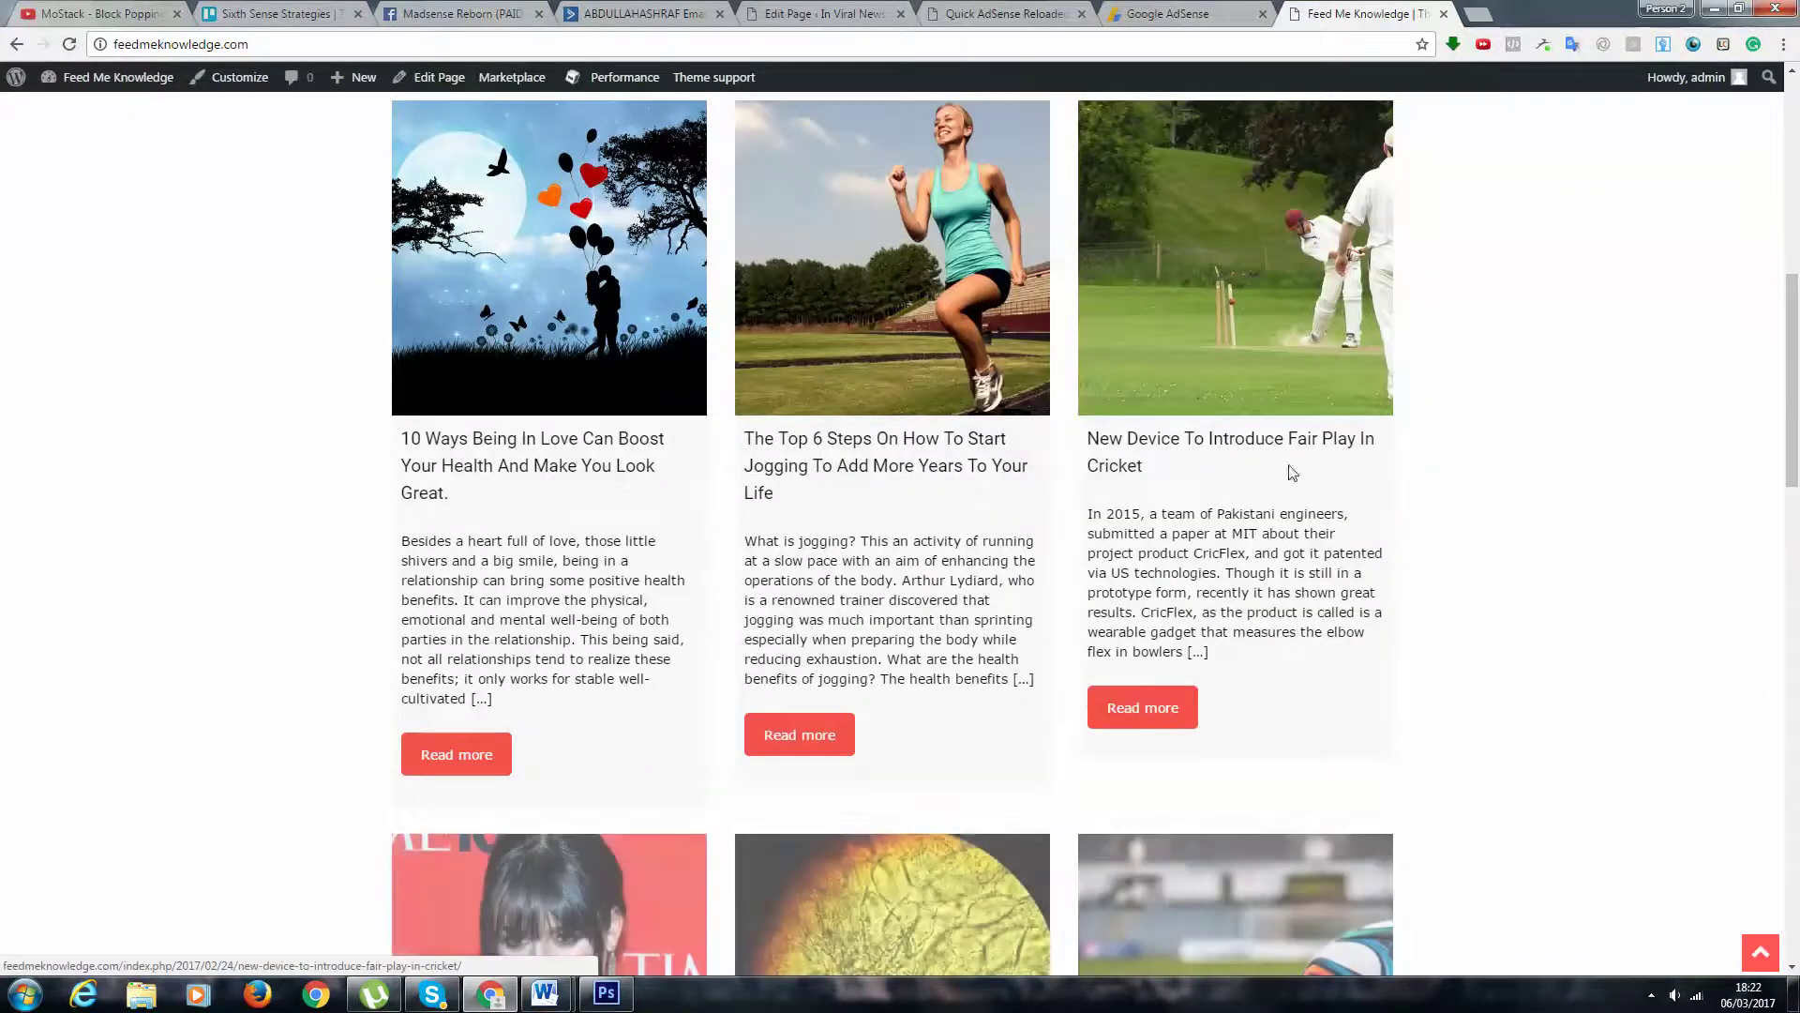
pyautogui.scroll(-6, 1292, 471)
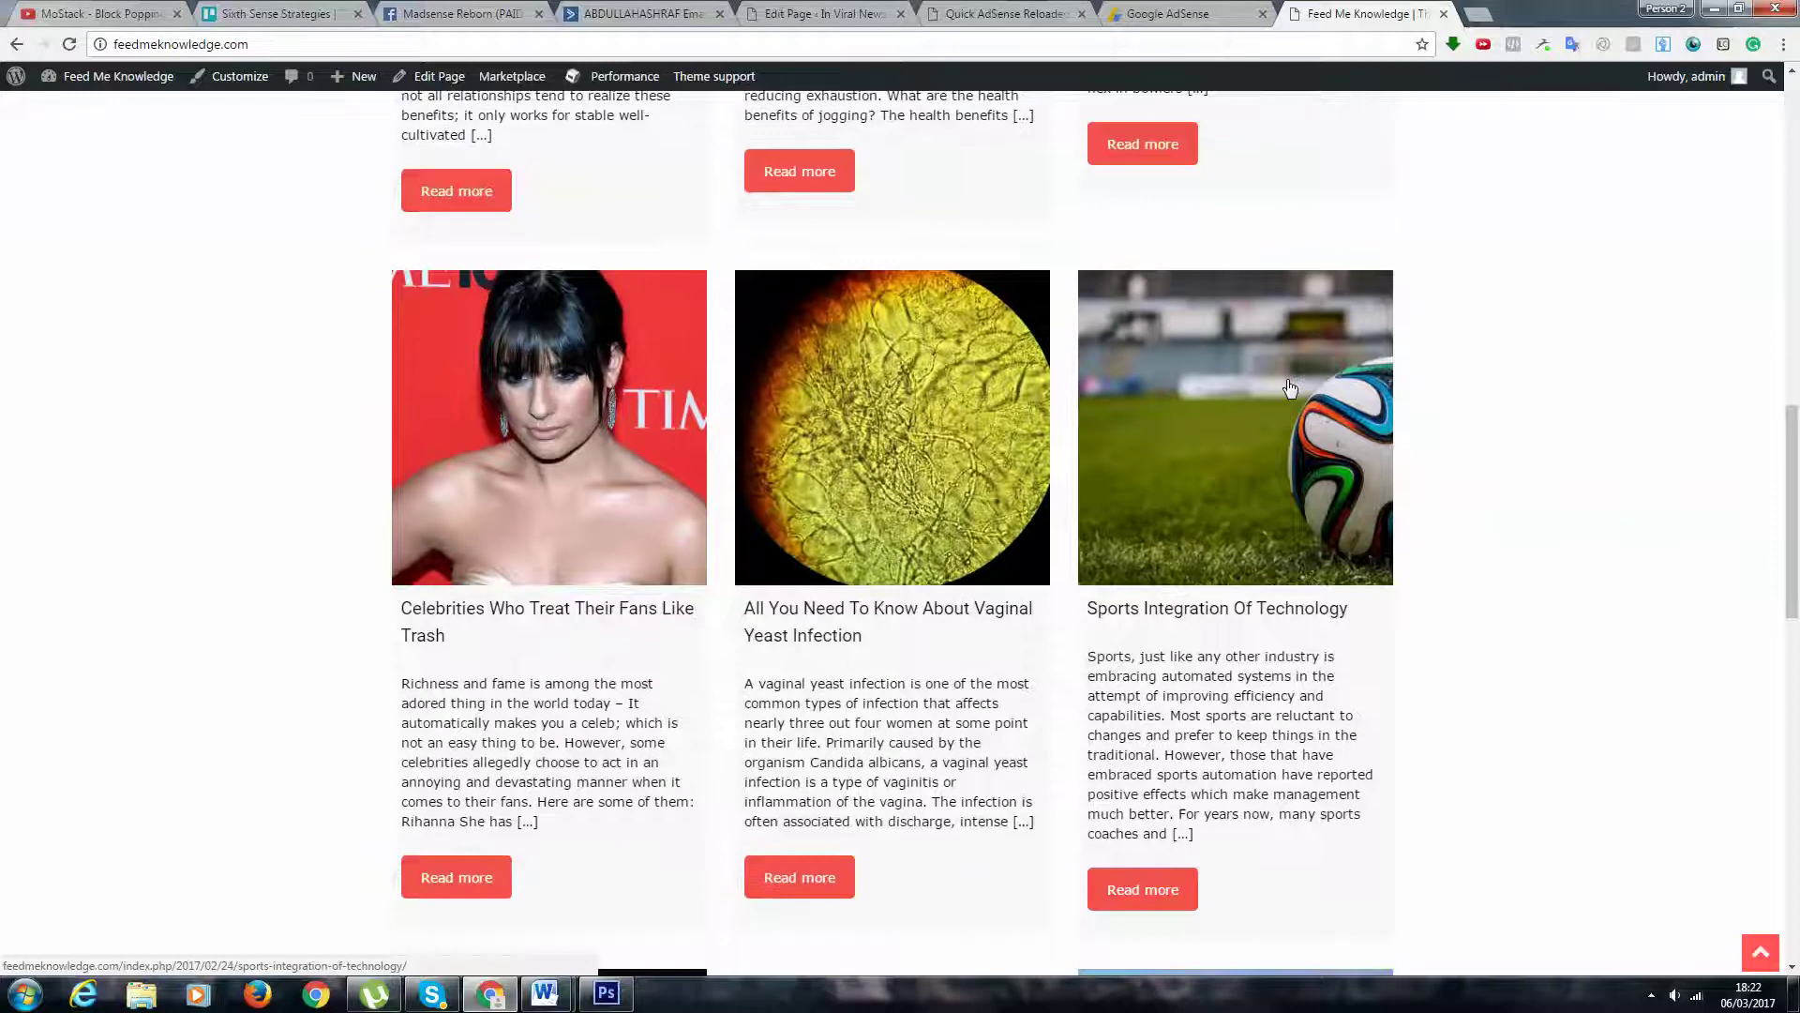
pyautogui.scroll(-7, 1290, 387)
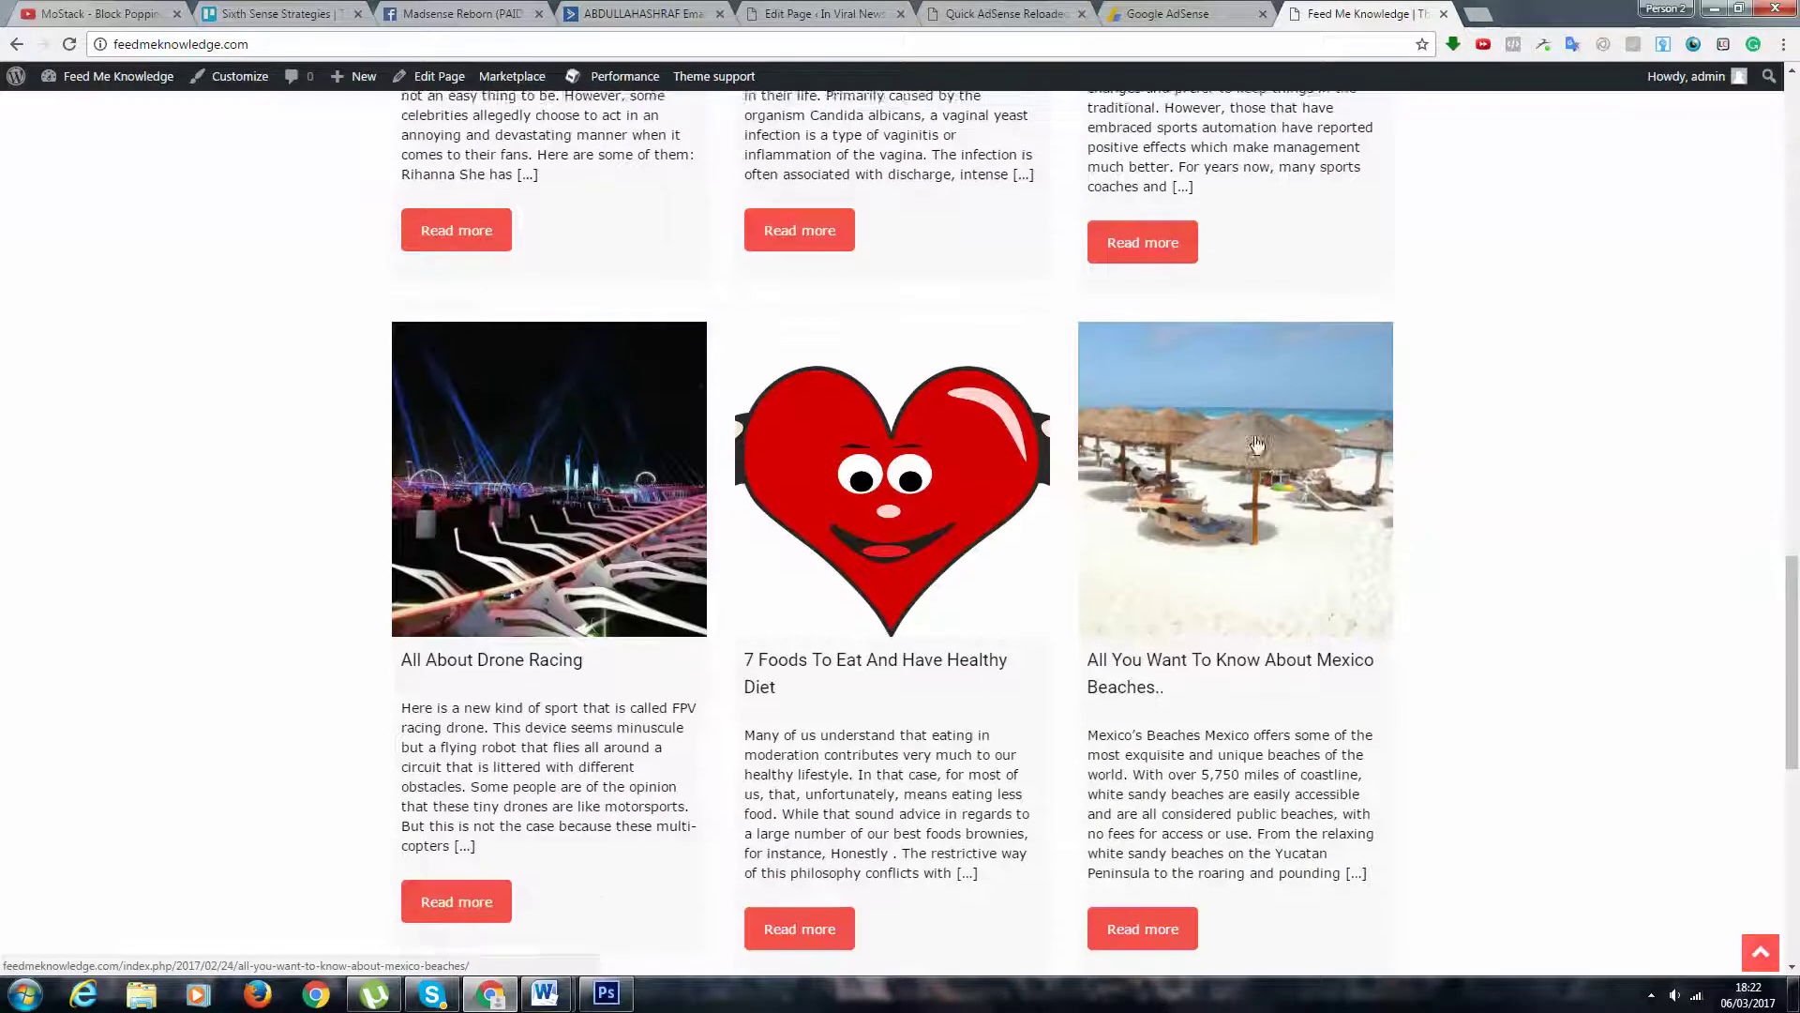
pyautogui.scroll(-1, 1054, 323)
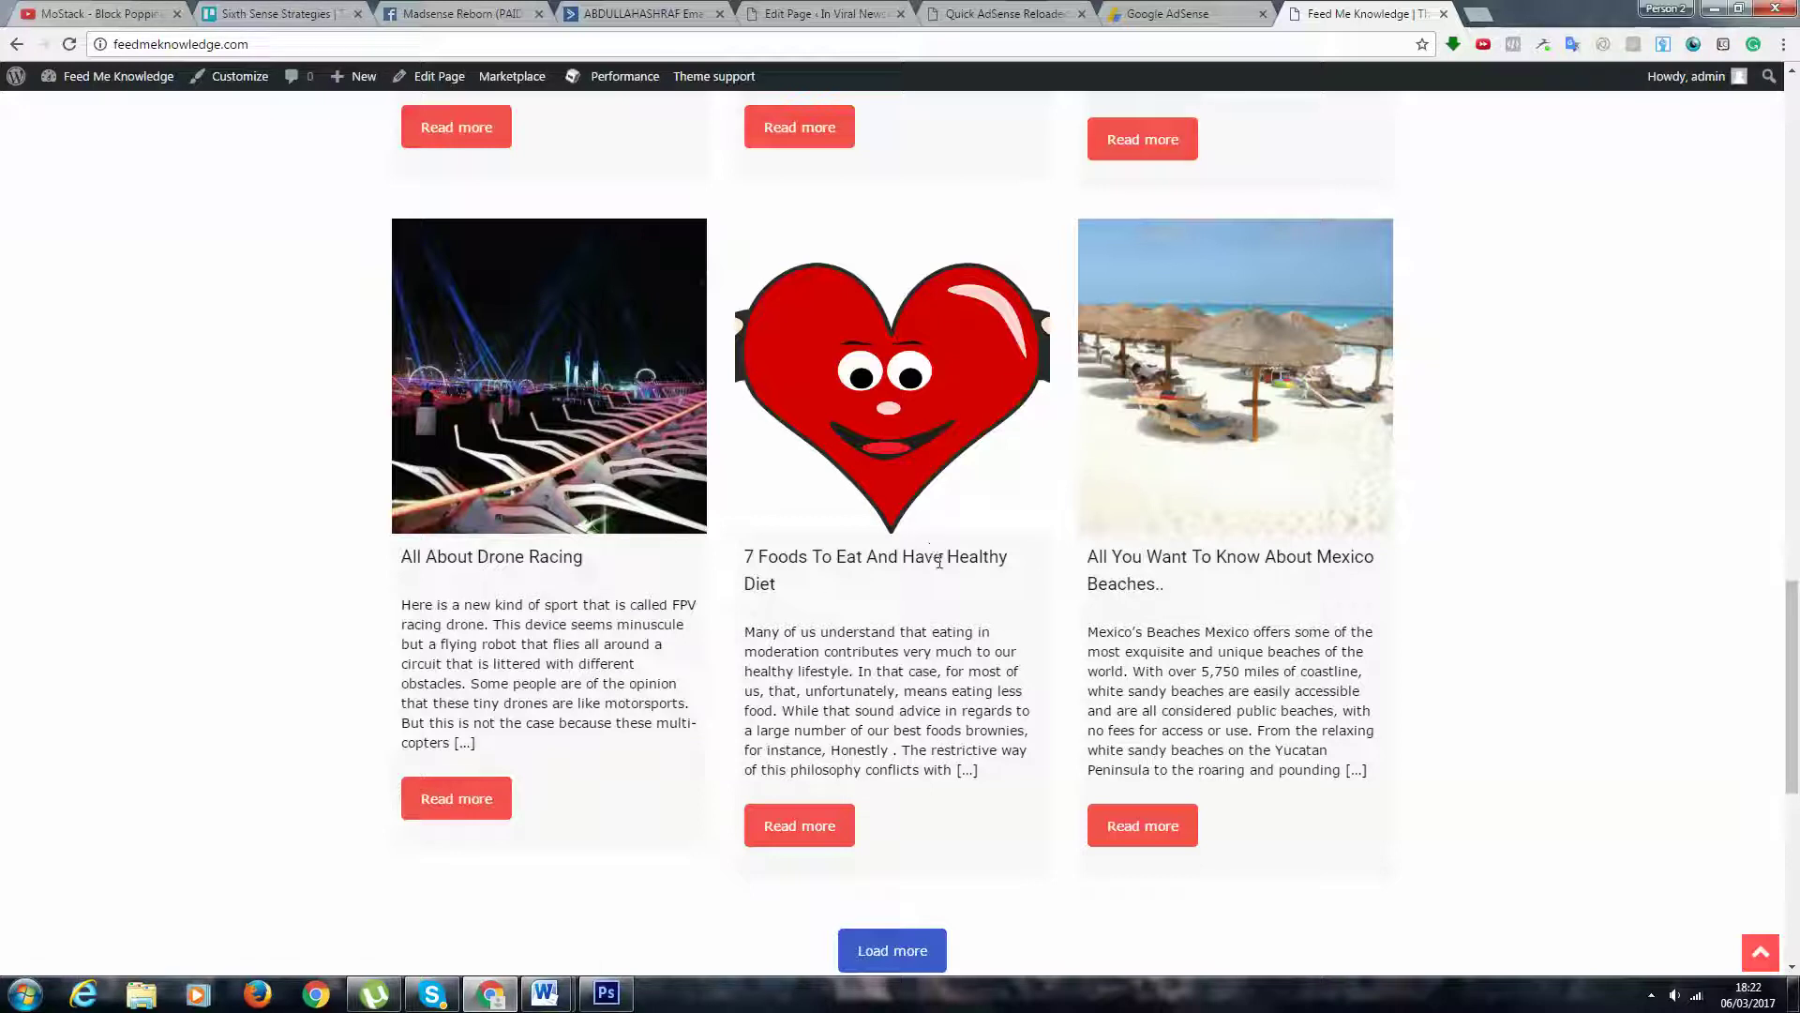
pyautogui.click(920, 949)
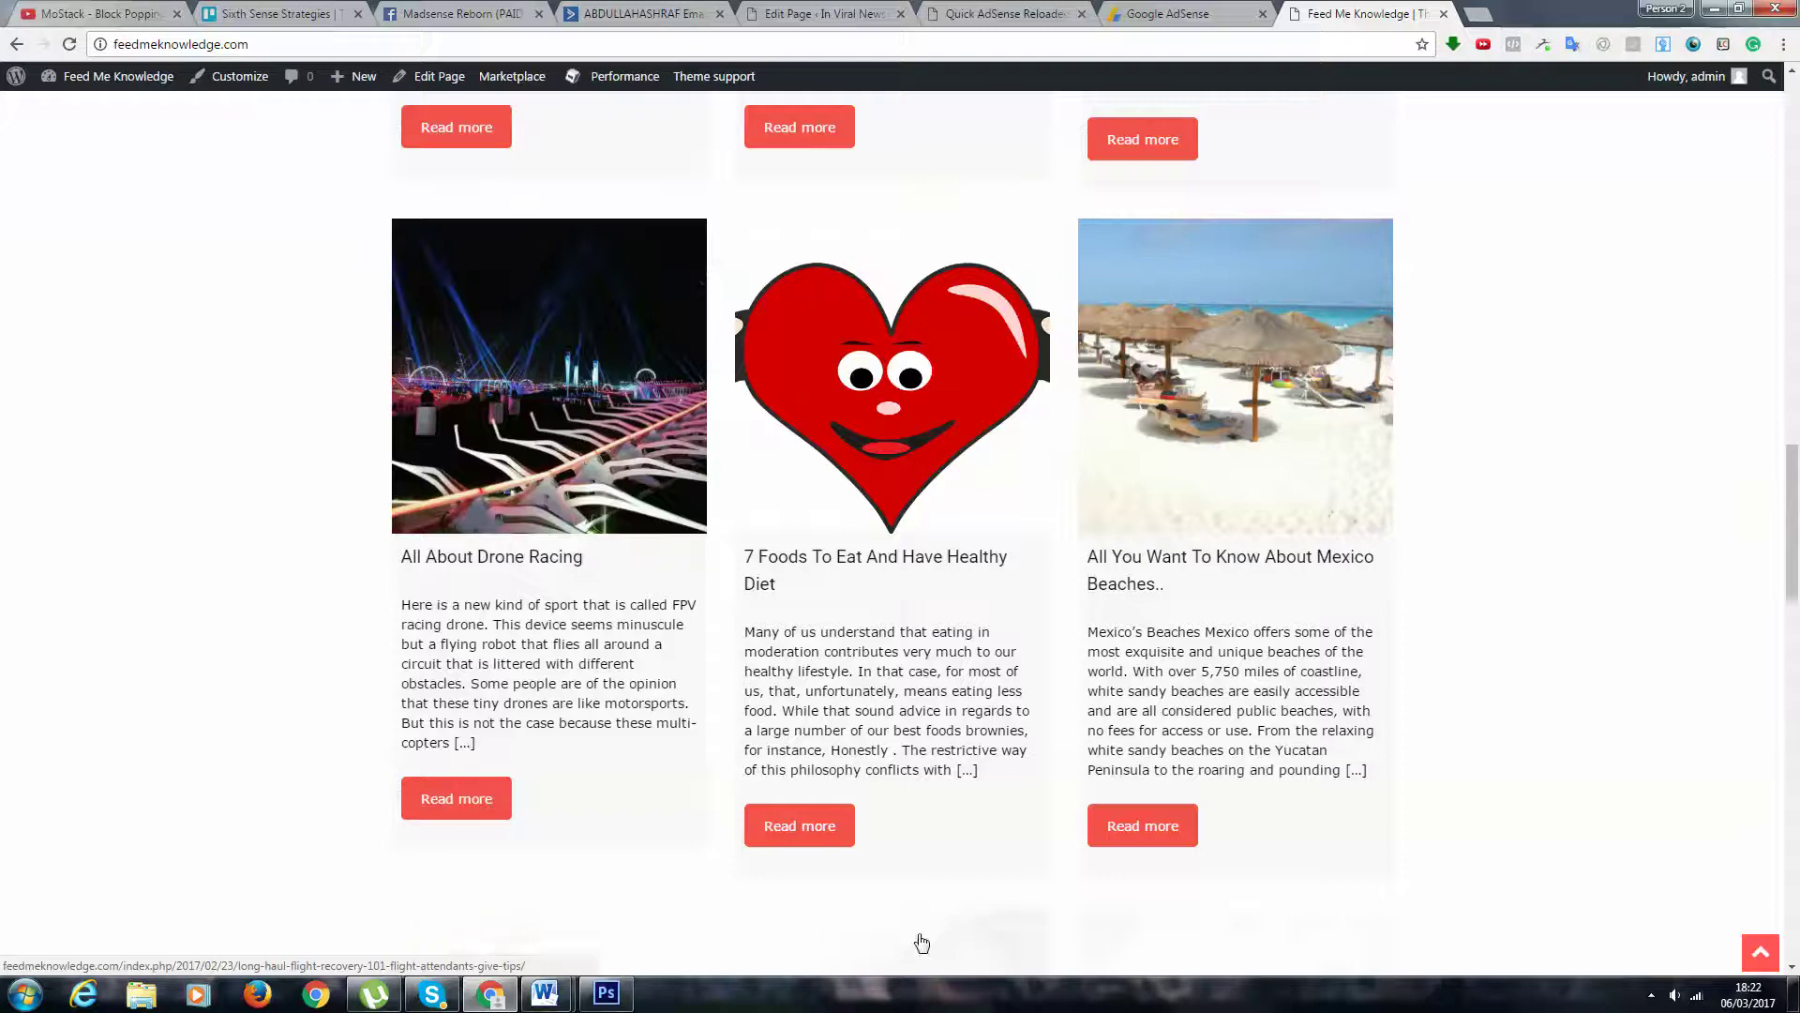
pyautogui.scroll(-7, 574, 631)
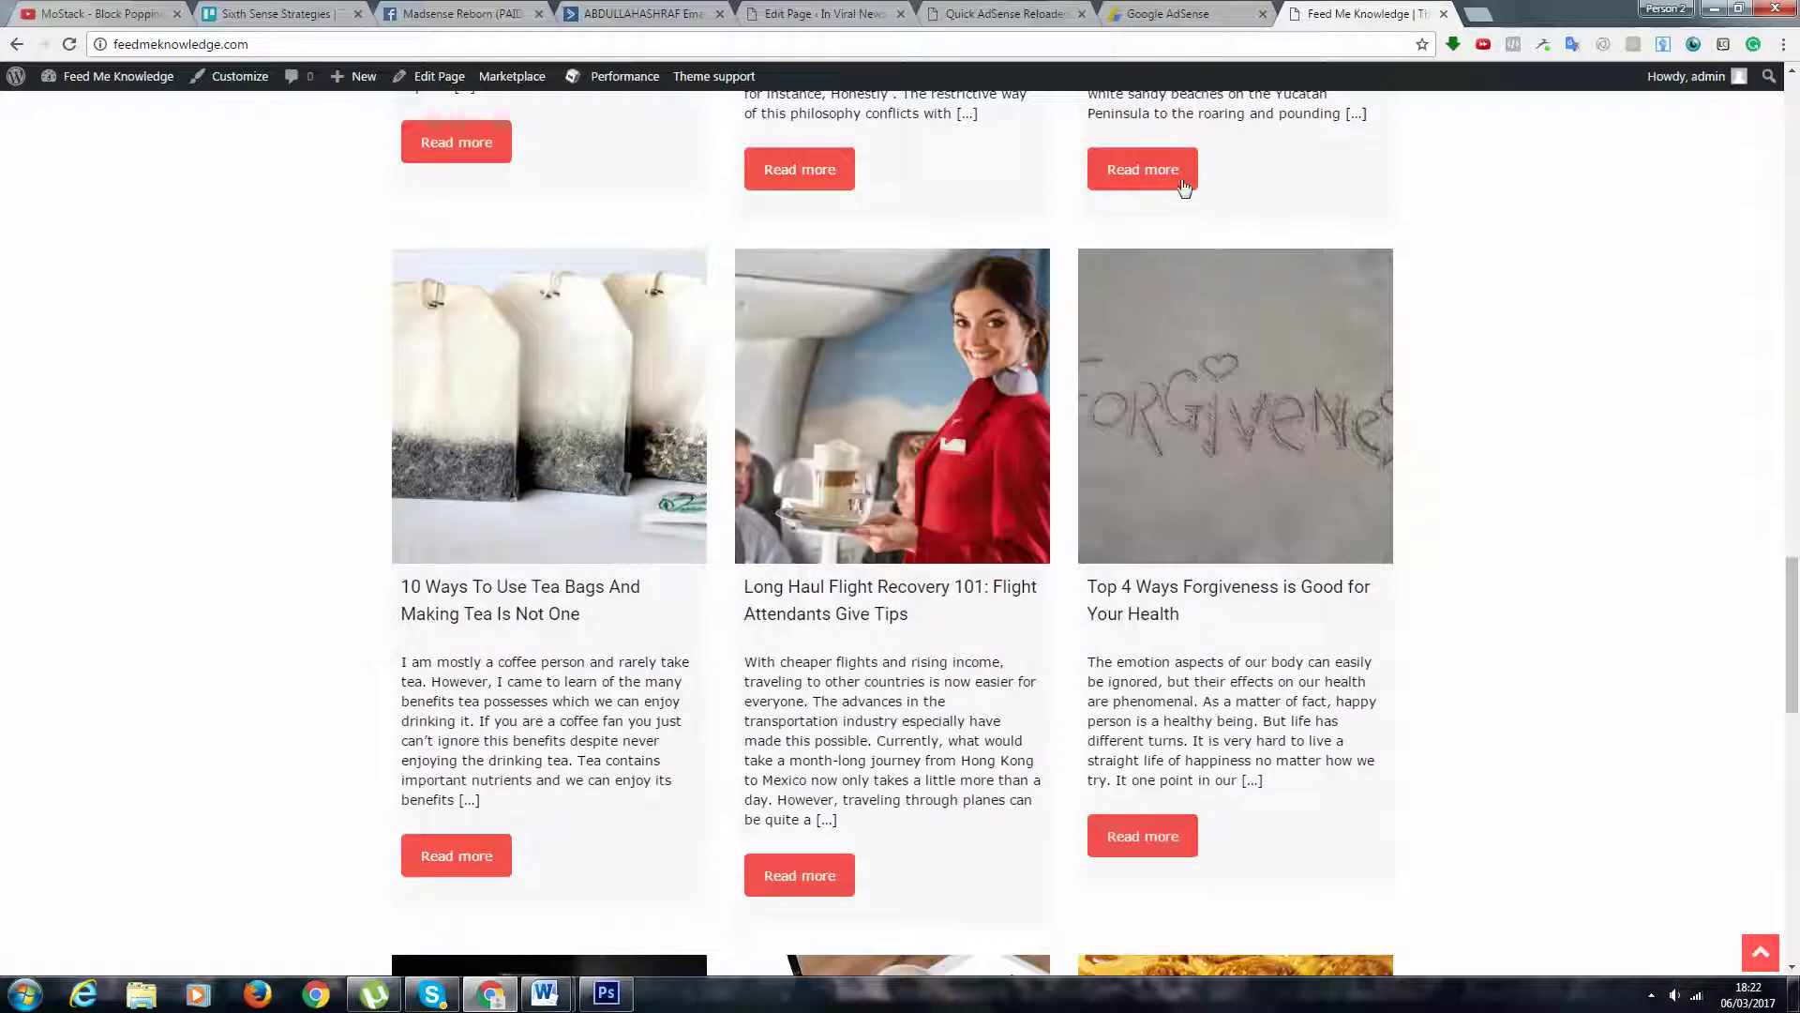
pyautogui.scroll(-7, 783, 514)
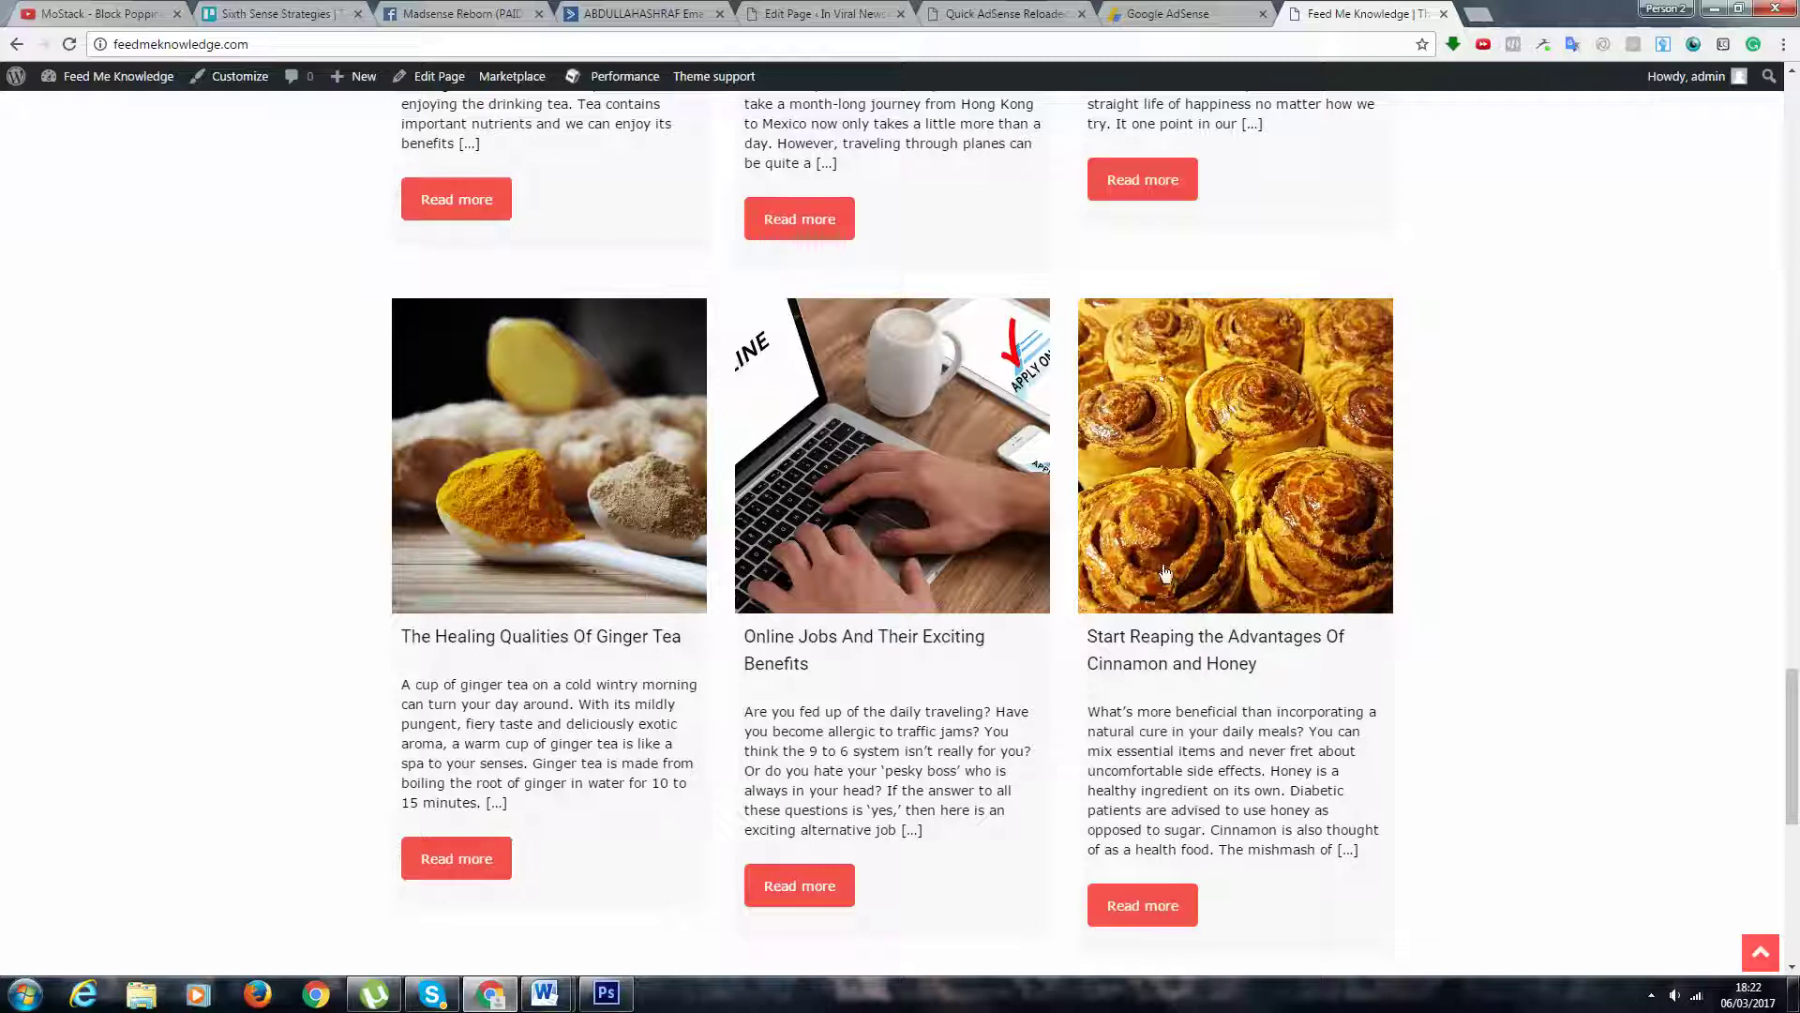
# - Open the "Start Reaping the Advantages Of Cinnamon and Honey" article and look through its content and ad placements
pyautogui.click(1313, 558)
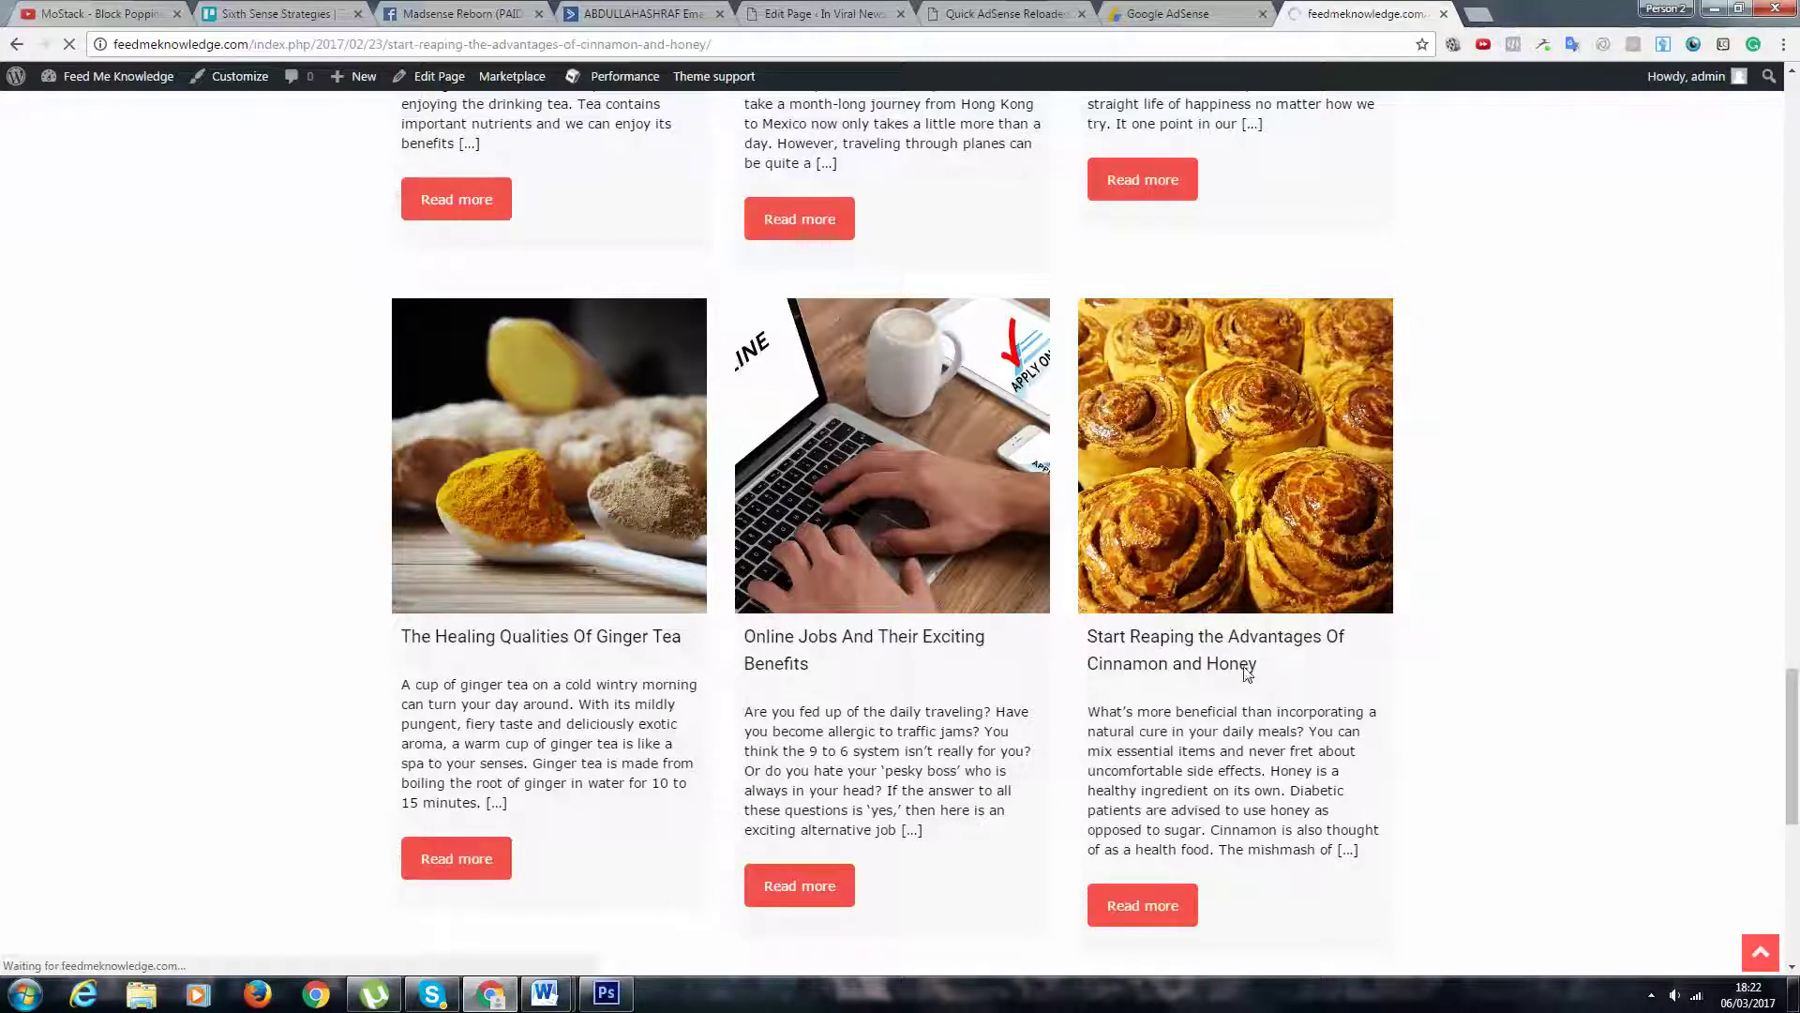
pyautogui.scroll(-15, 817, 795)
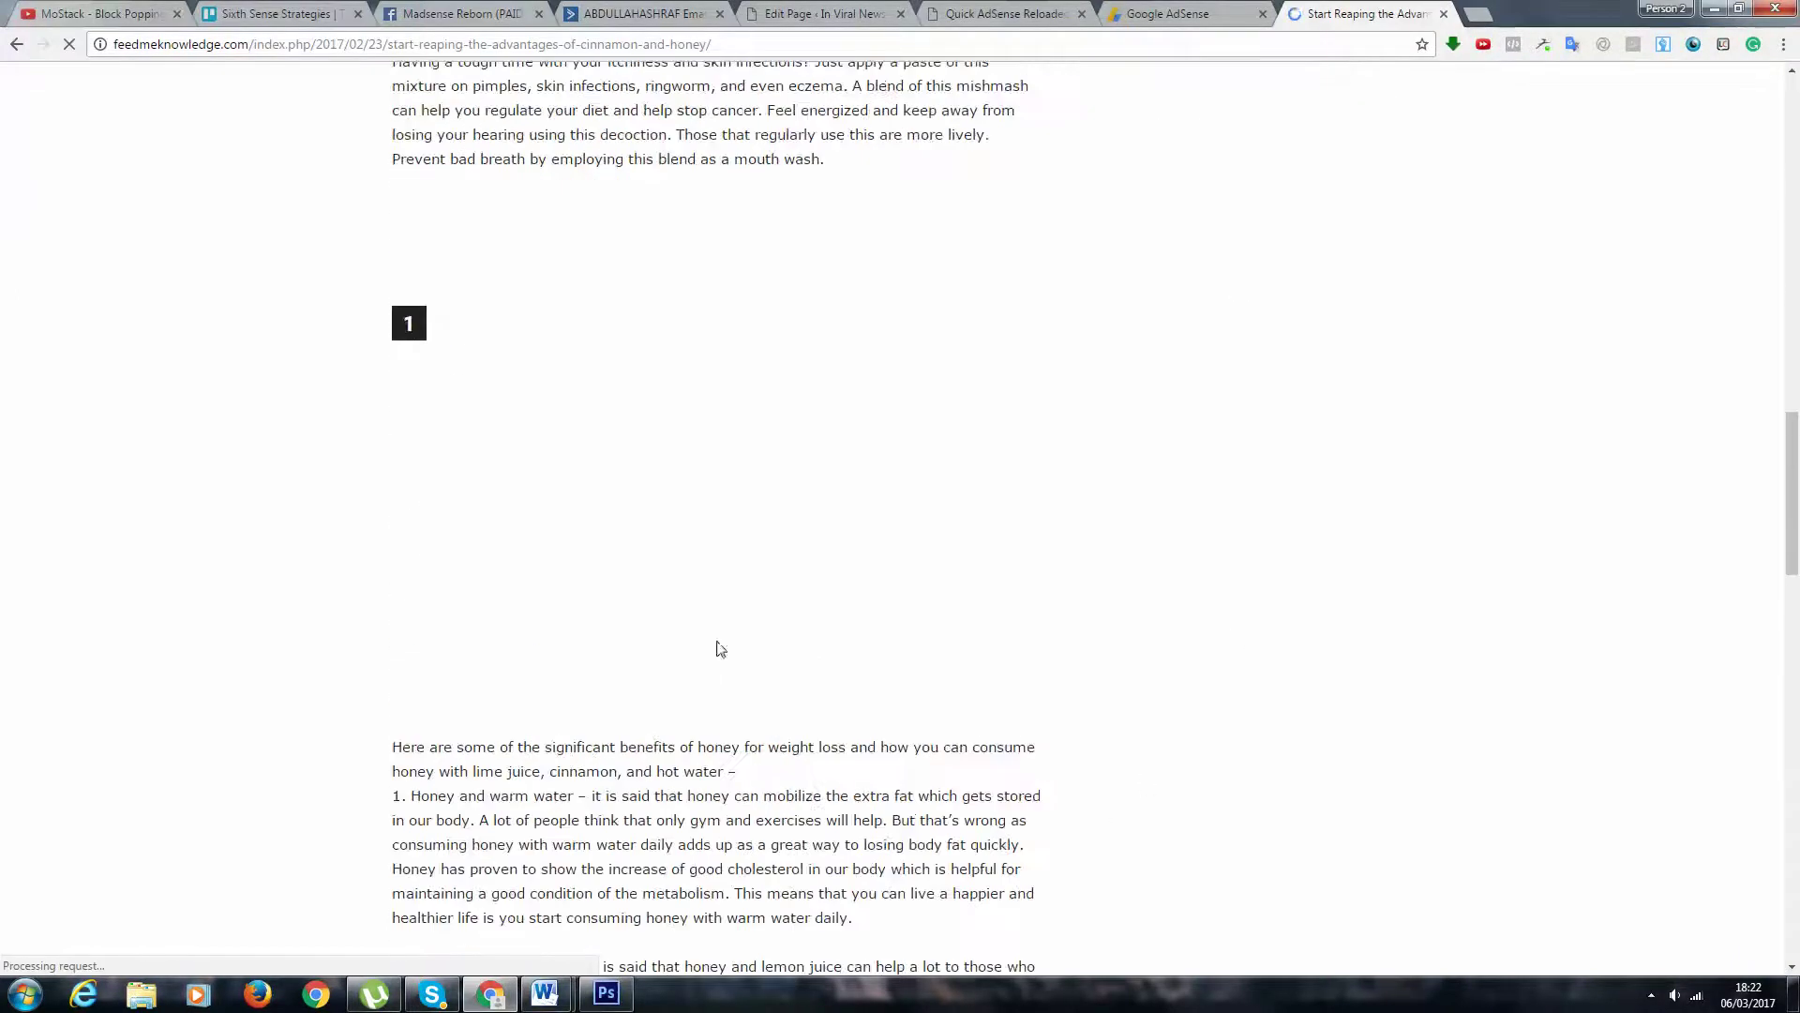
pyautogui.scroll(-7, 1004, 494)
pyautogui.scroll(20, 1006, 539)
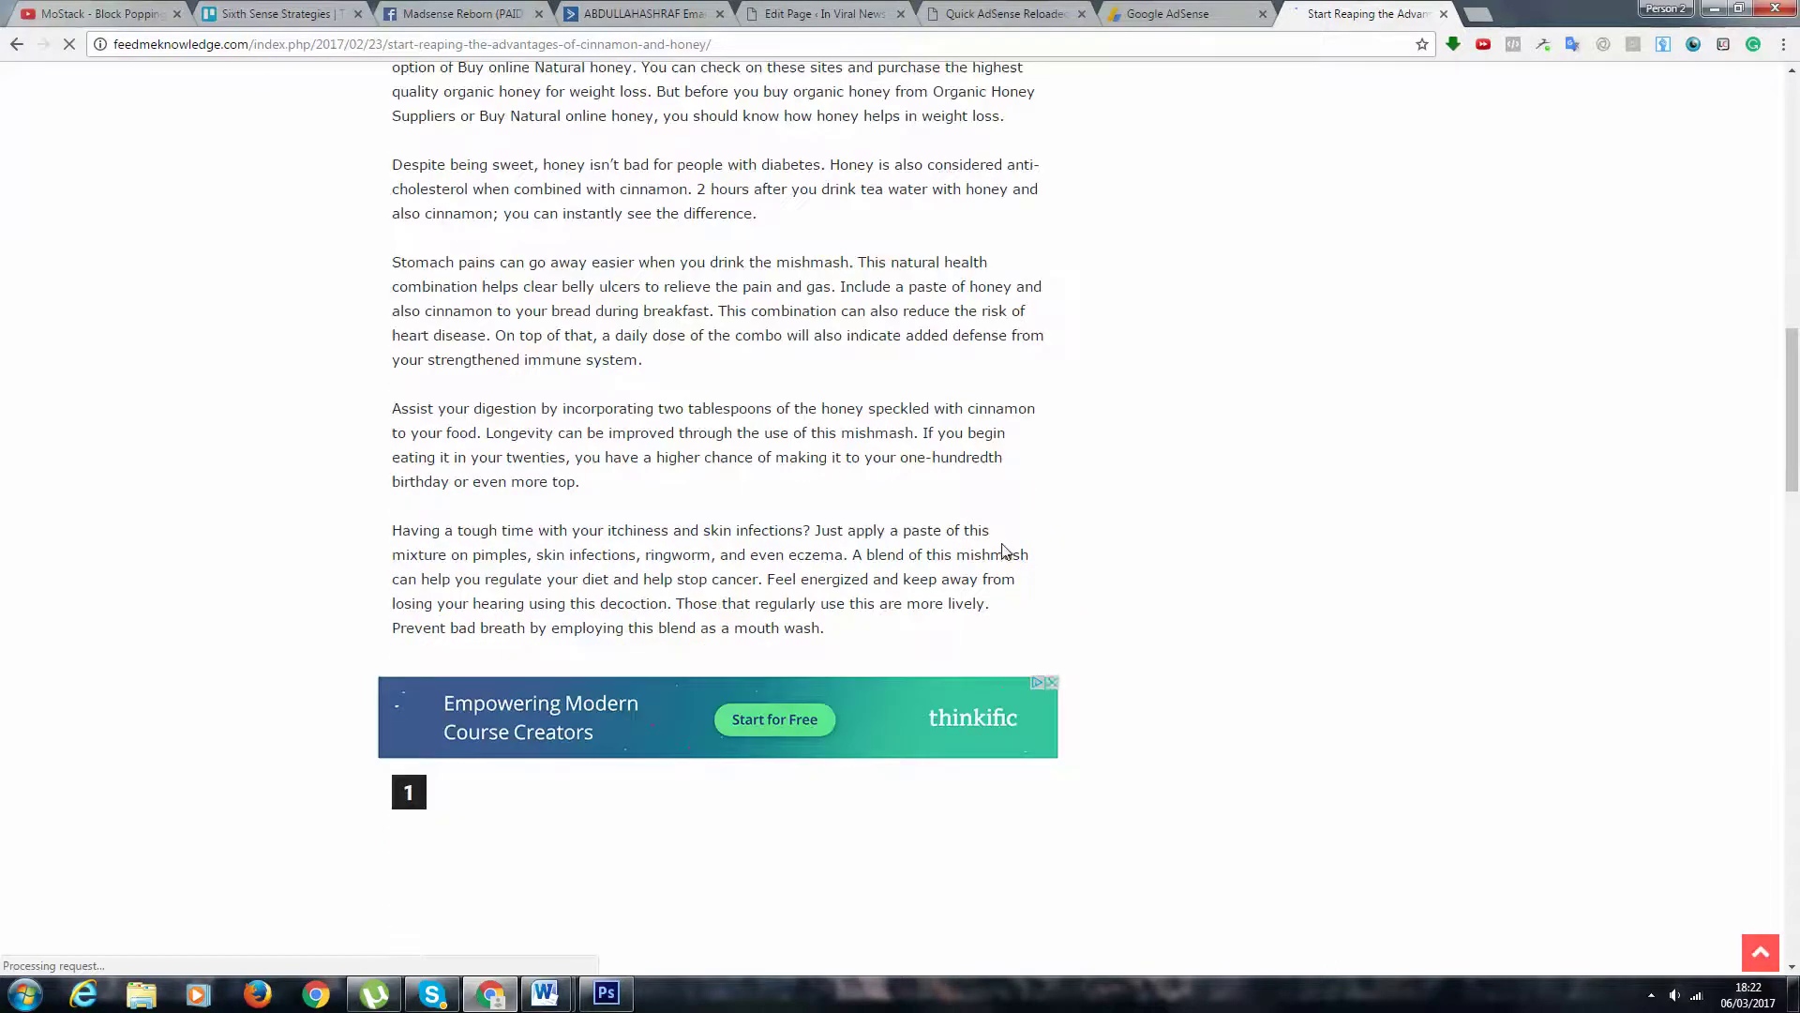
pyautogui.scroll(-1, 740, 554)
pyautogui.scroll(1, 740, 555)
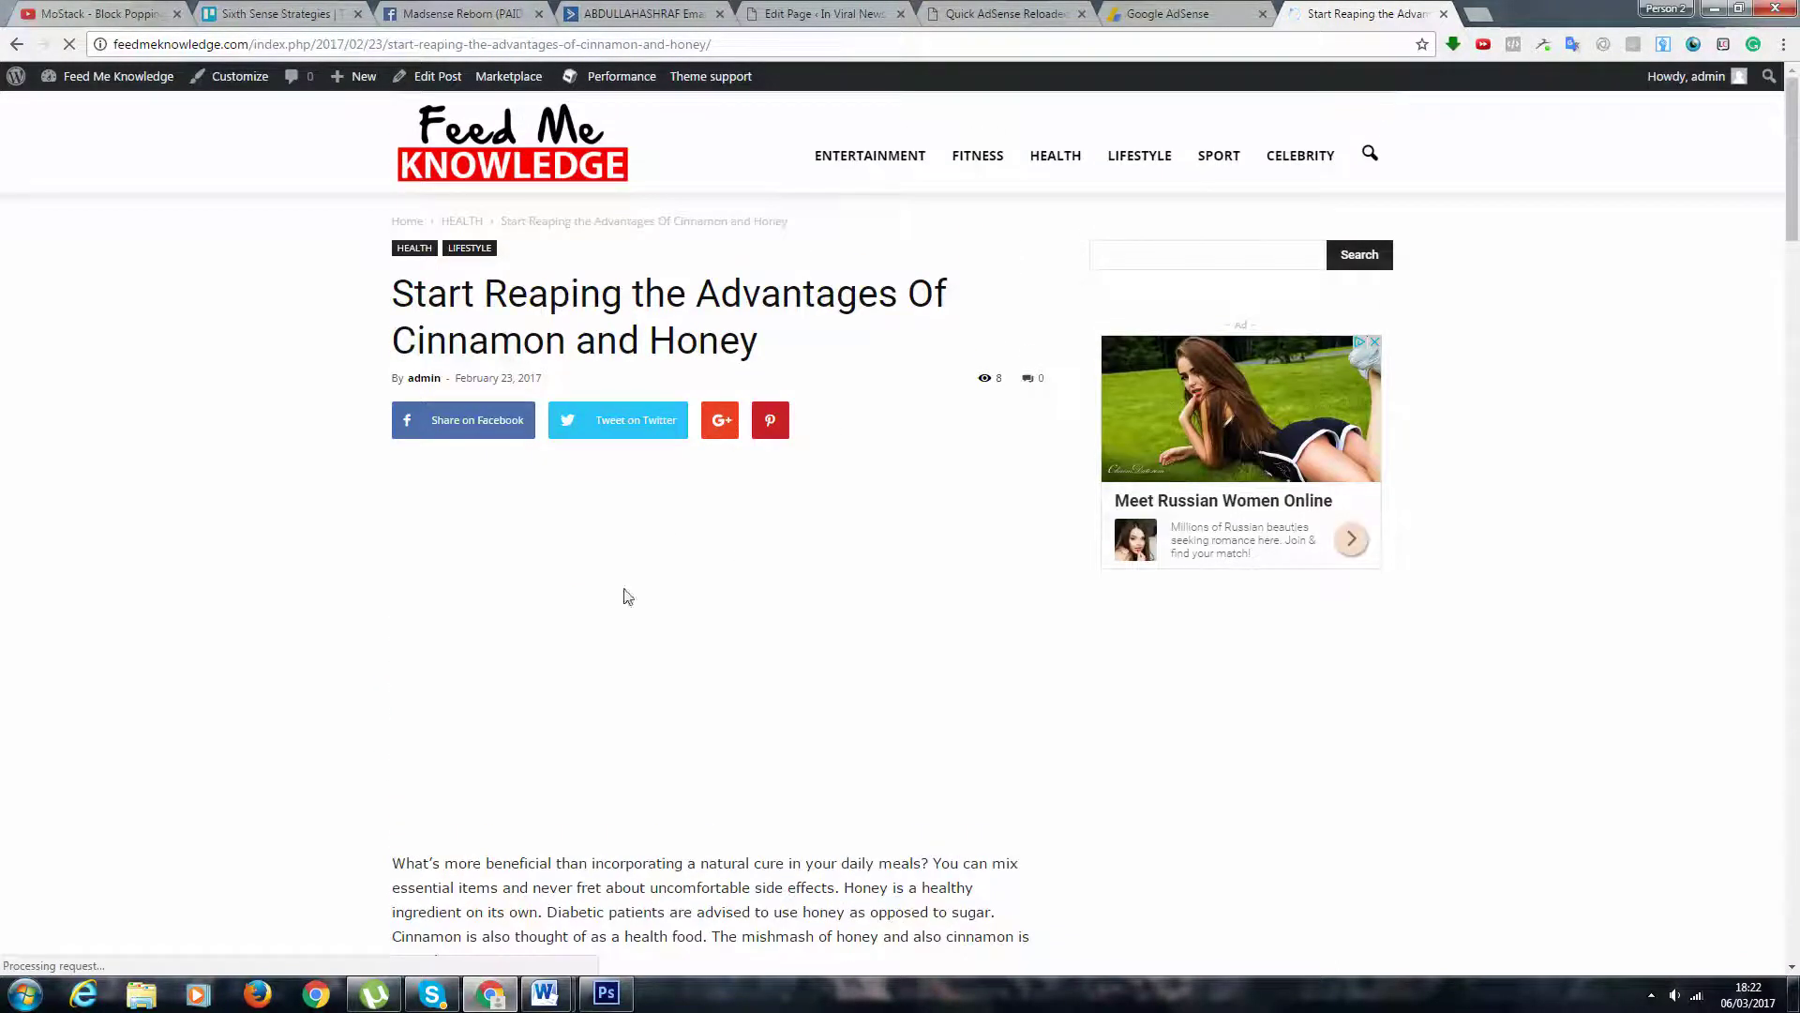
# - Switch to Photoshop and create a new white document 1200 pixels wide and 628 pixels high
pyautogui.click(606, 993)
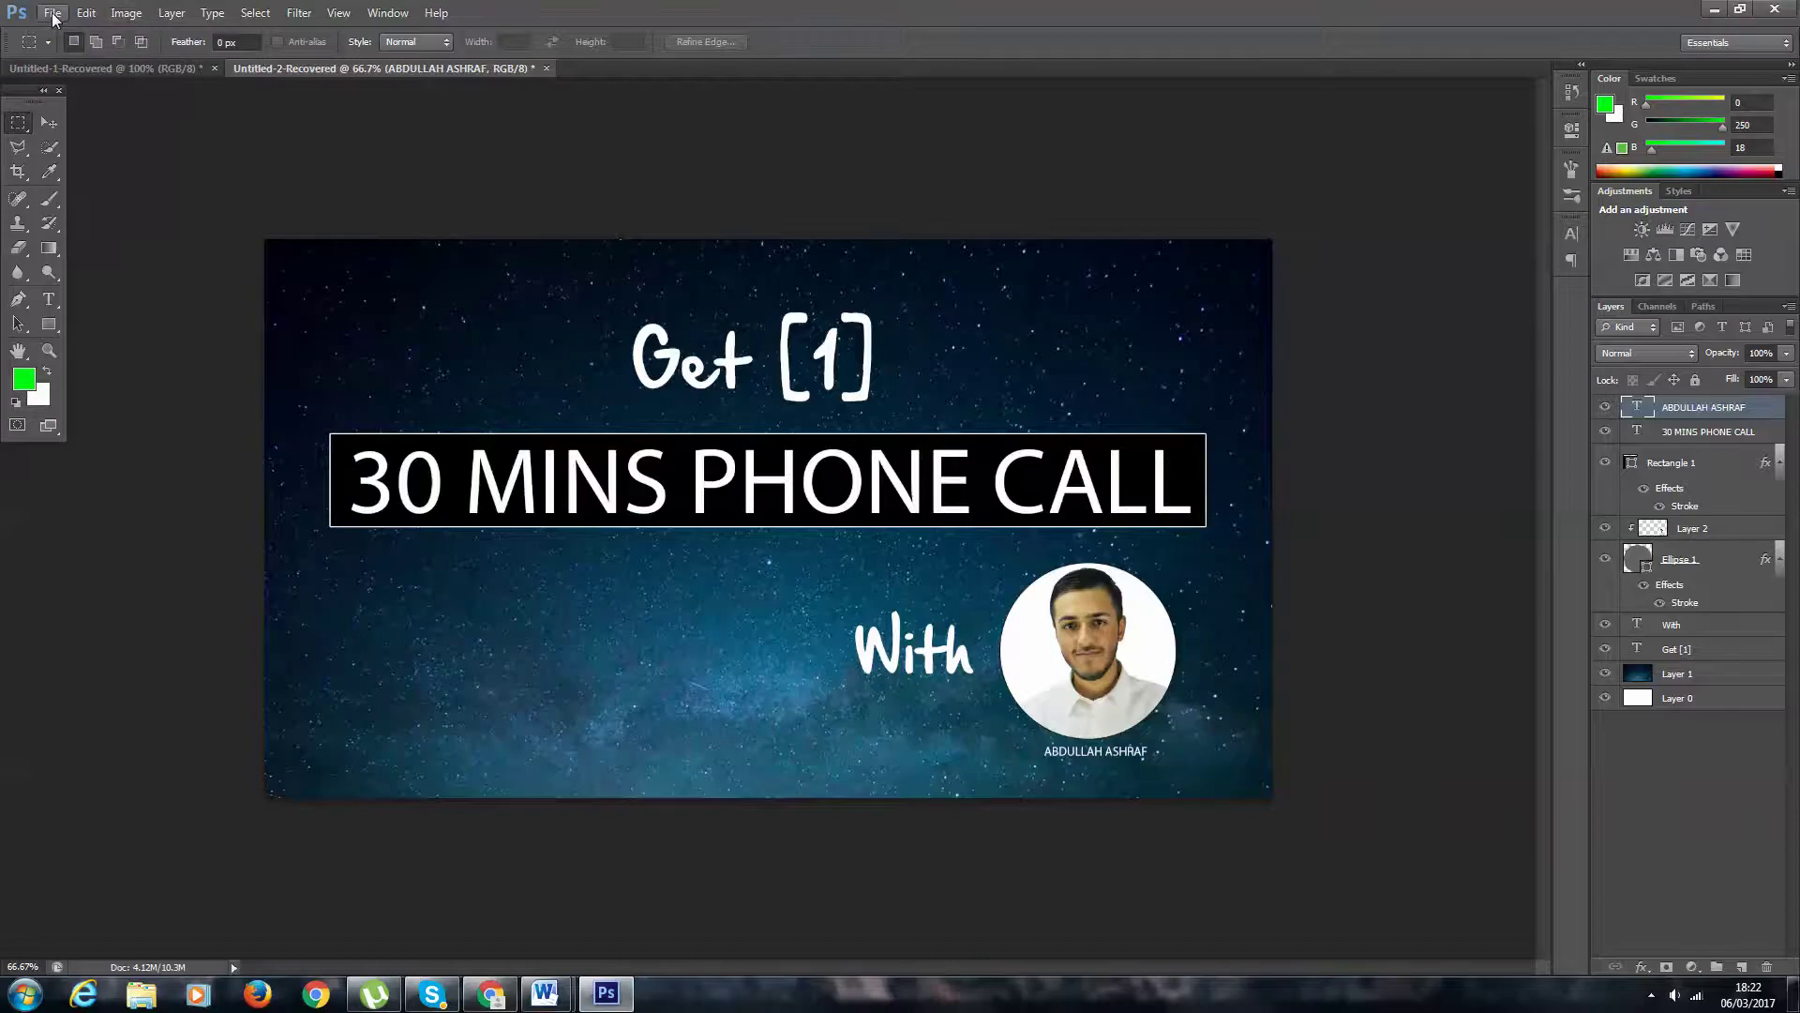
pyautogui.hotkey('ctrl', 'n')
pyautogui.click(858, 343)
pyautogui.write('1')
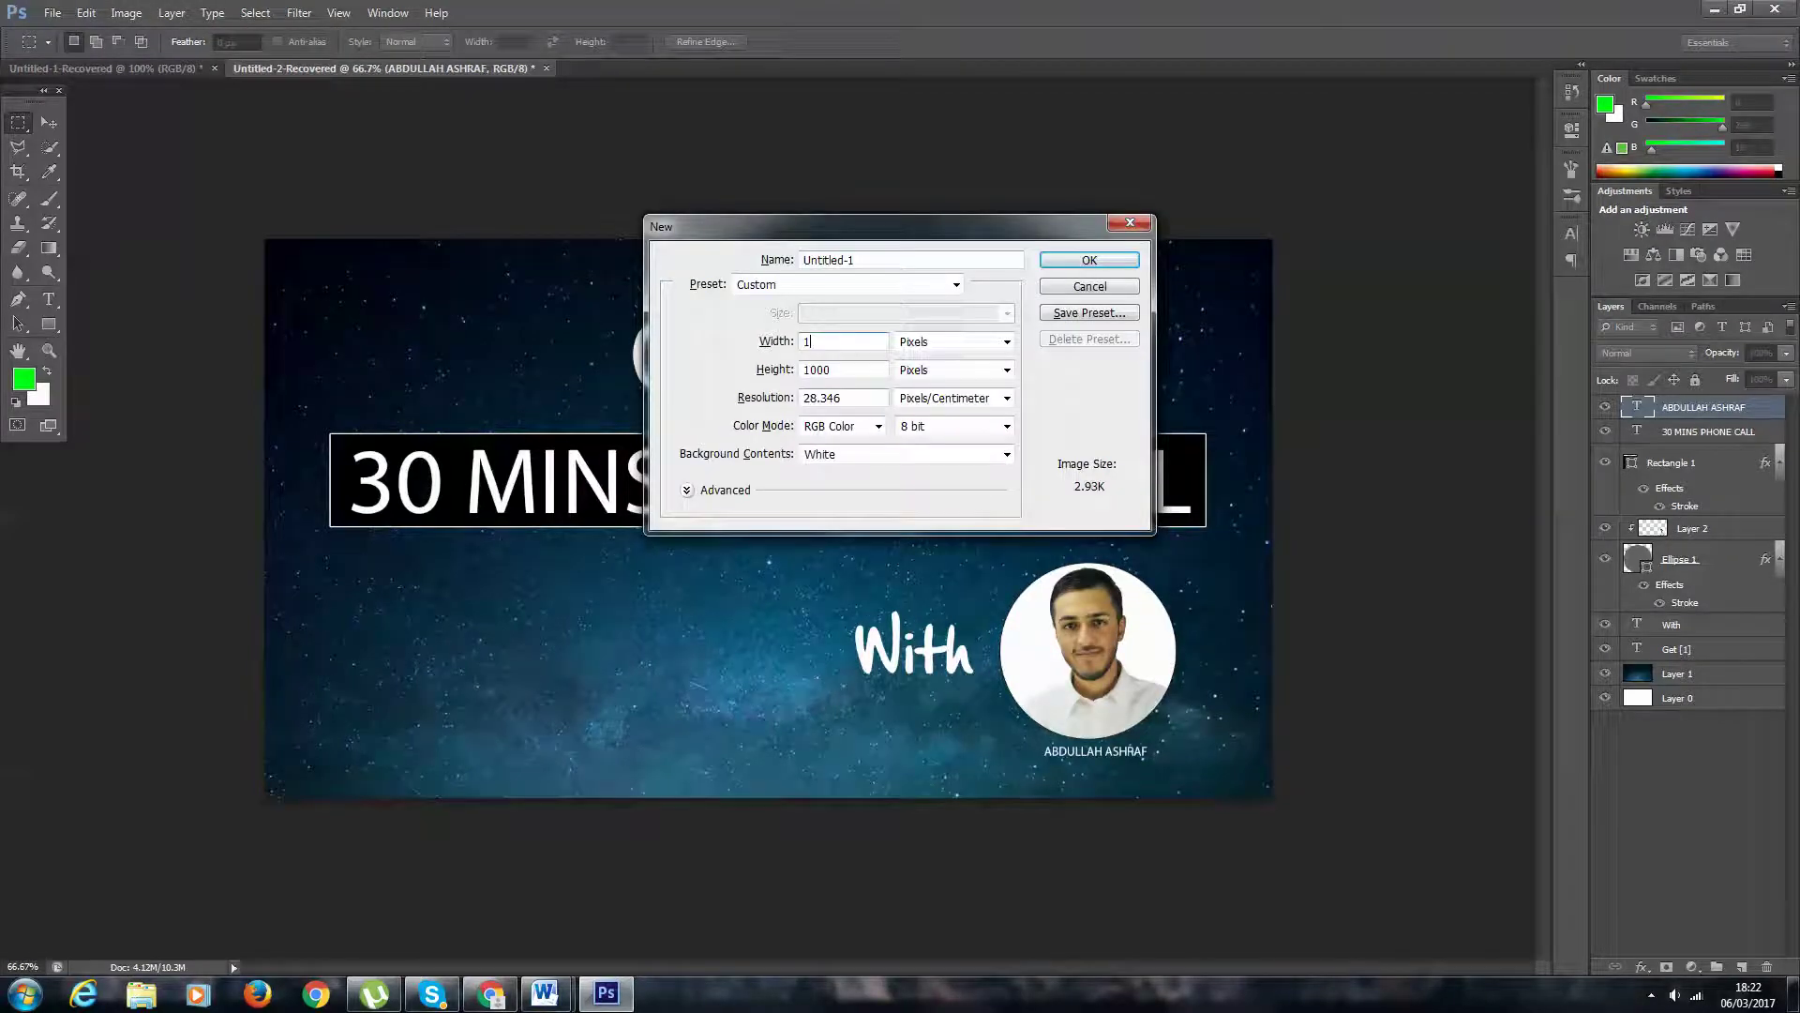
pyautogui.write('200')
pyautogui.press('Tab')
pyautogui.write('1200')
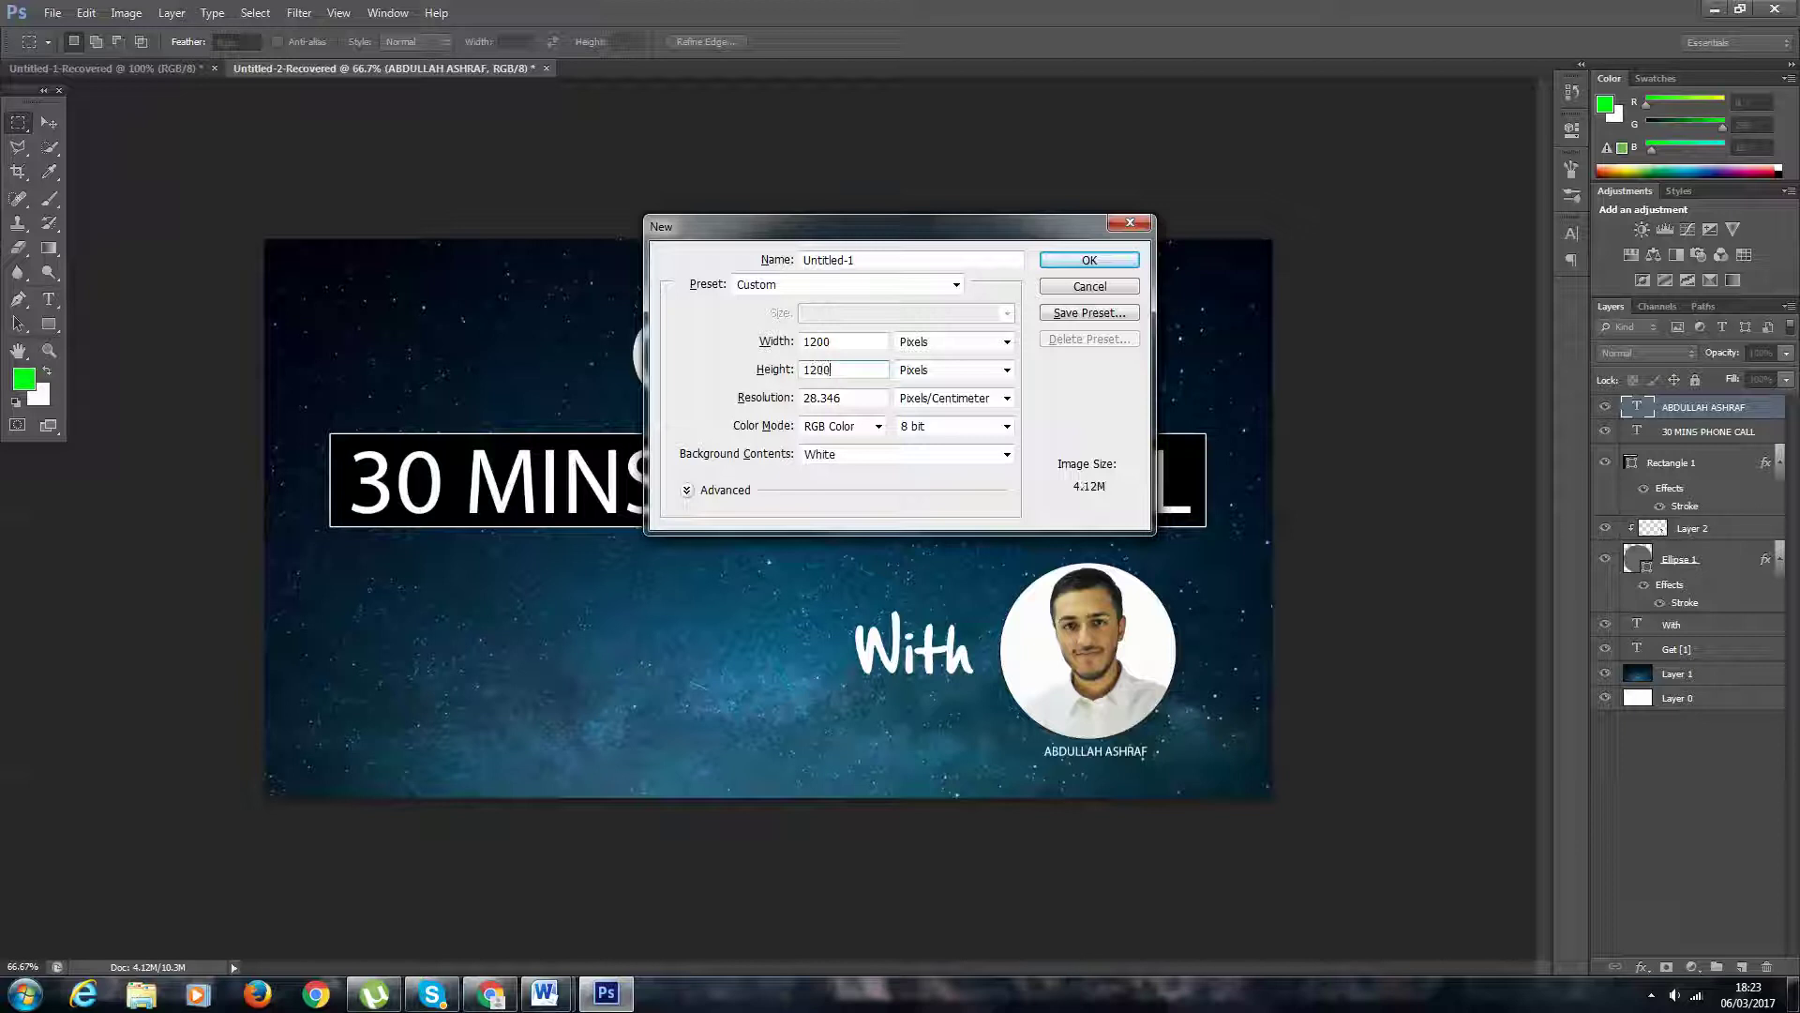
pyautogui.press('BackSpace')
pyautogui.press('BackSpace')
pyautogui.press('BackSpace')
pyautogui.press('BackSpace')
pyautogui.write('628')
pyautogui.press('Return')
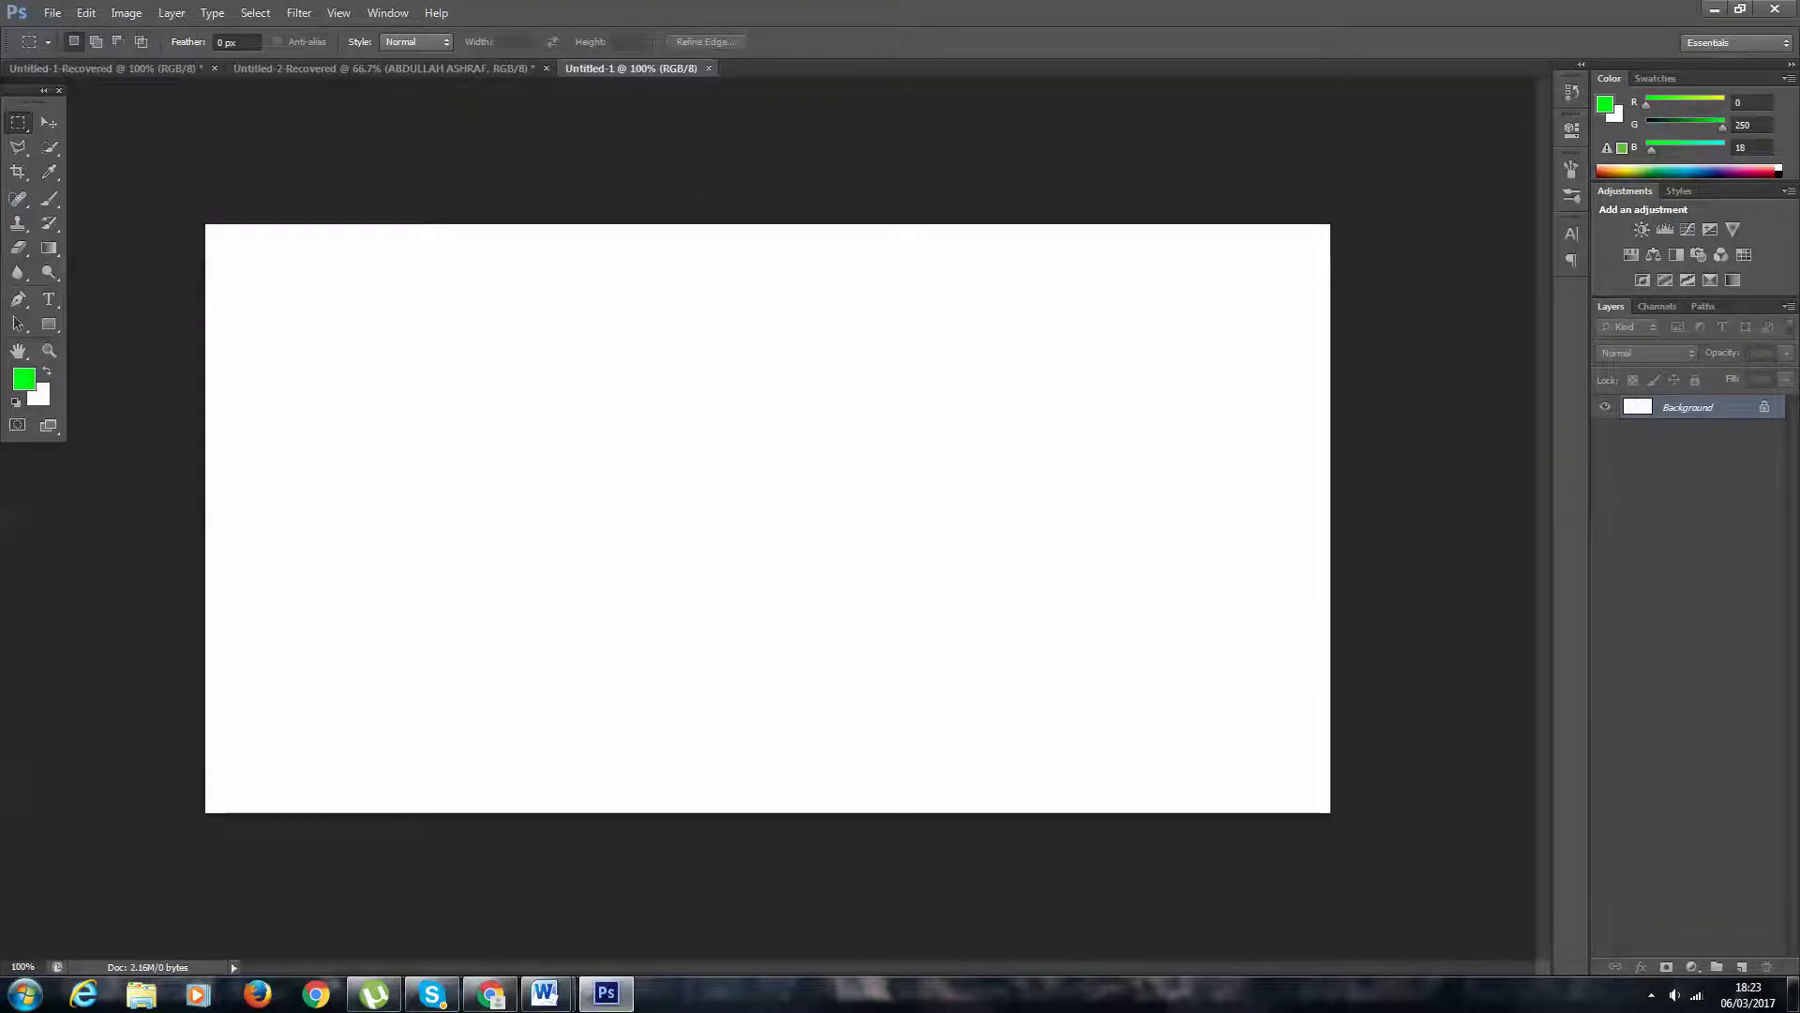
# - Convert the locked Background into a regular layer with the default settings and activate the Move tool
pyautogui.doubleClick(1679, 407)
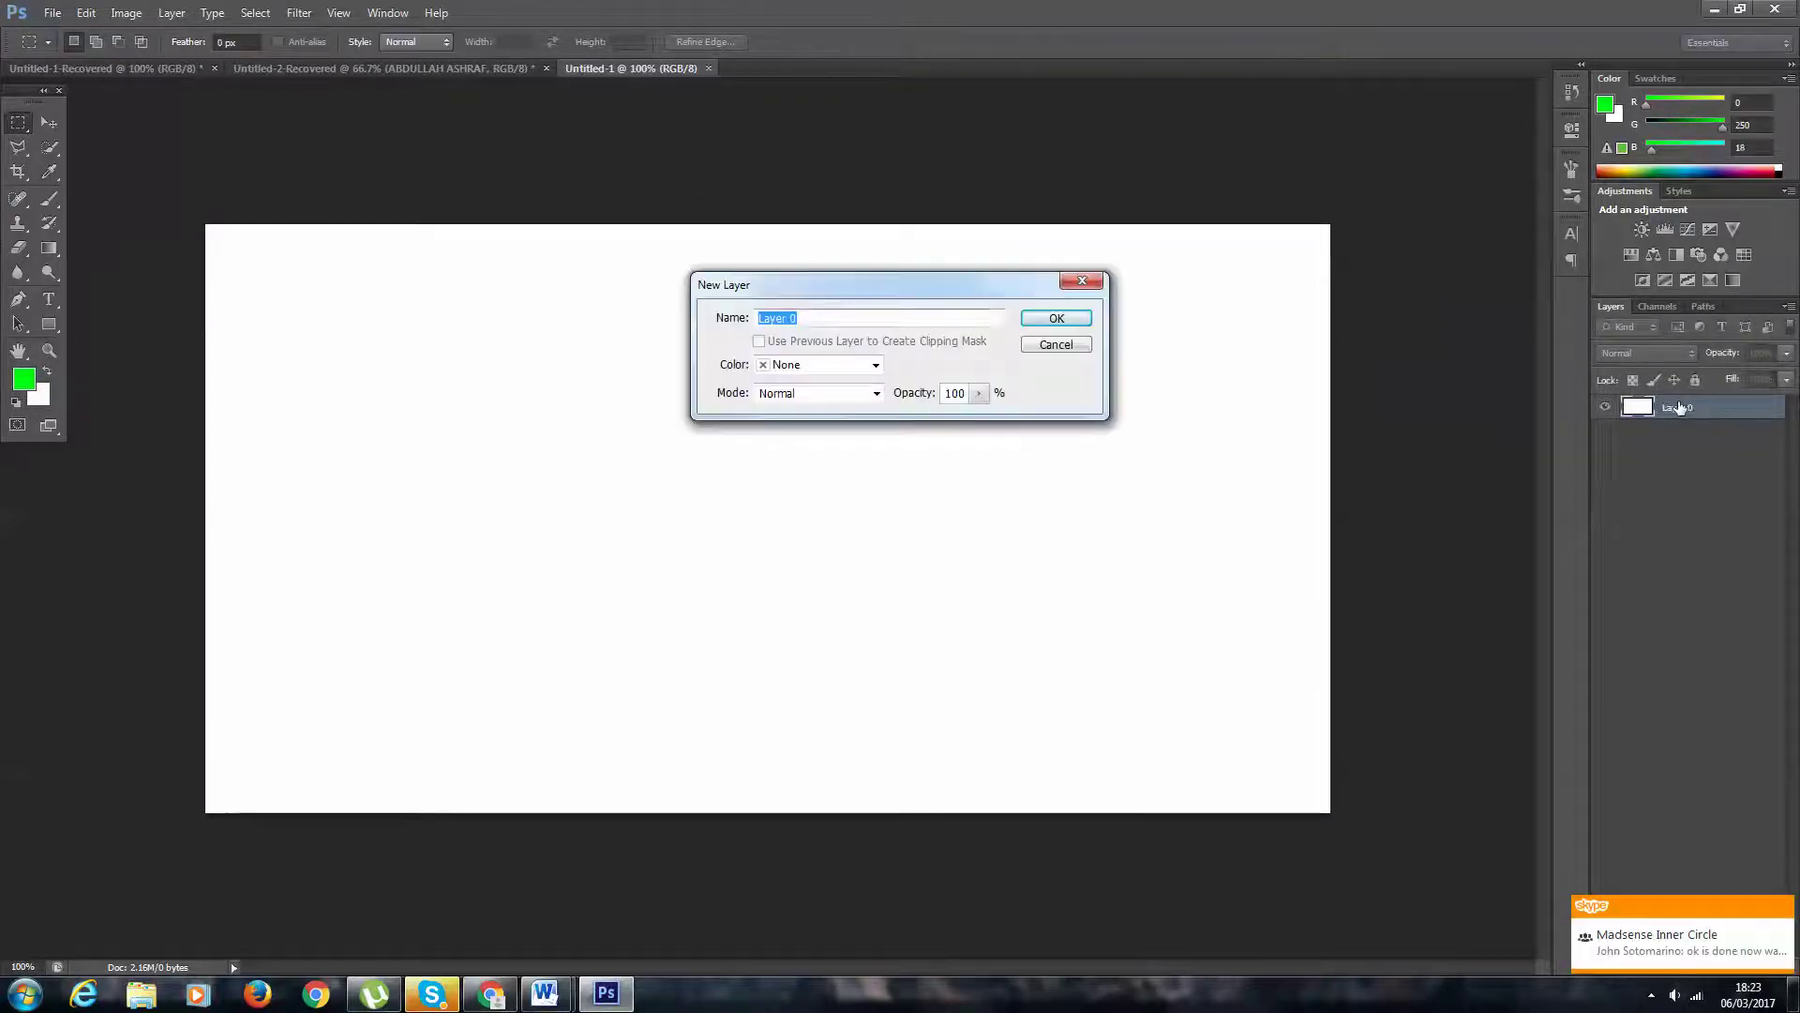
pyautogui.press('Return')
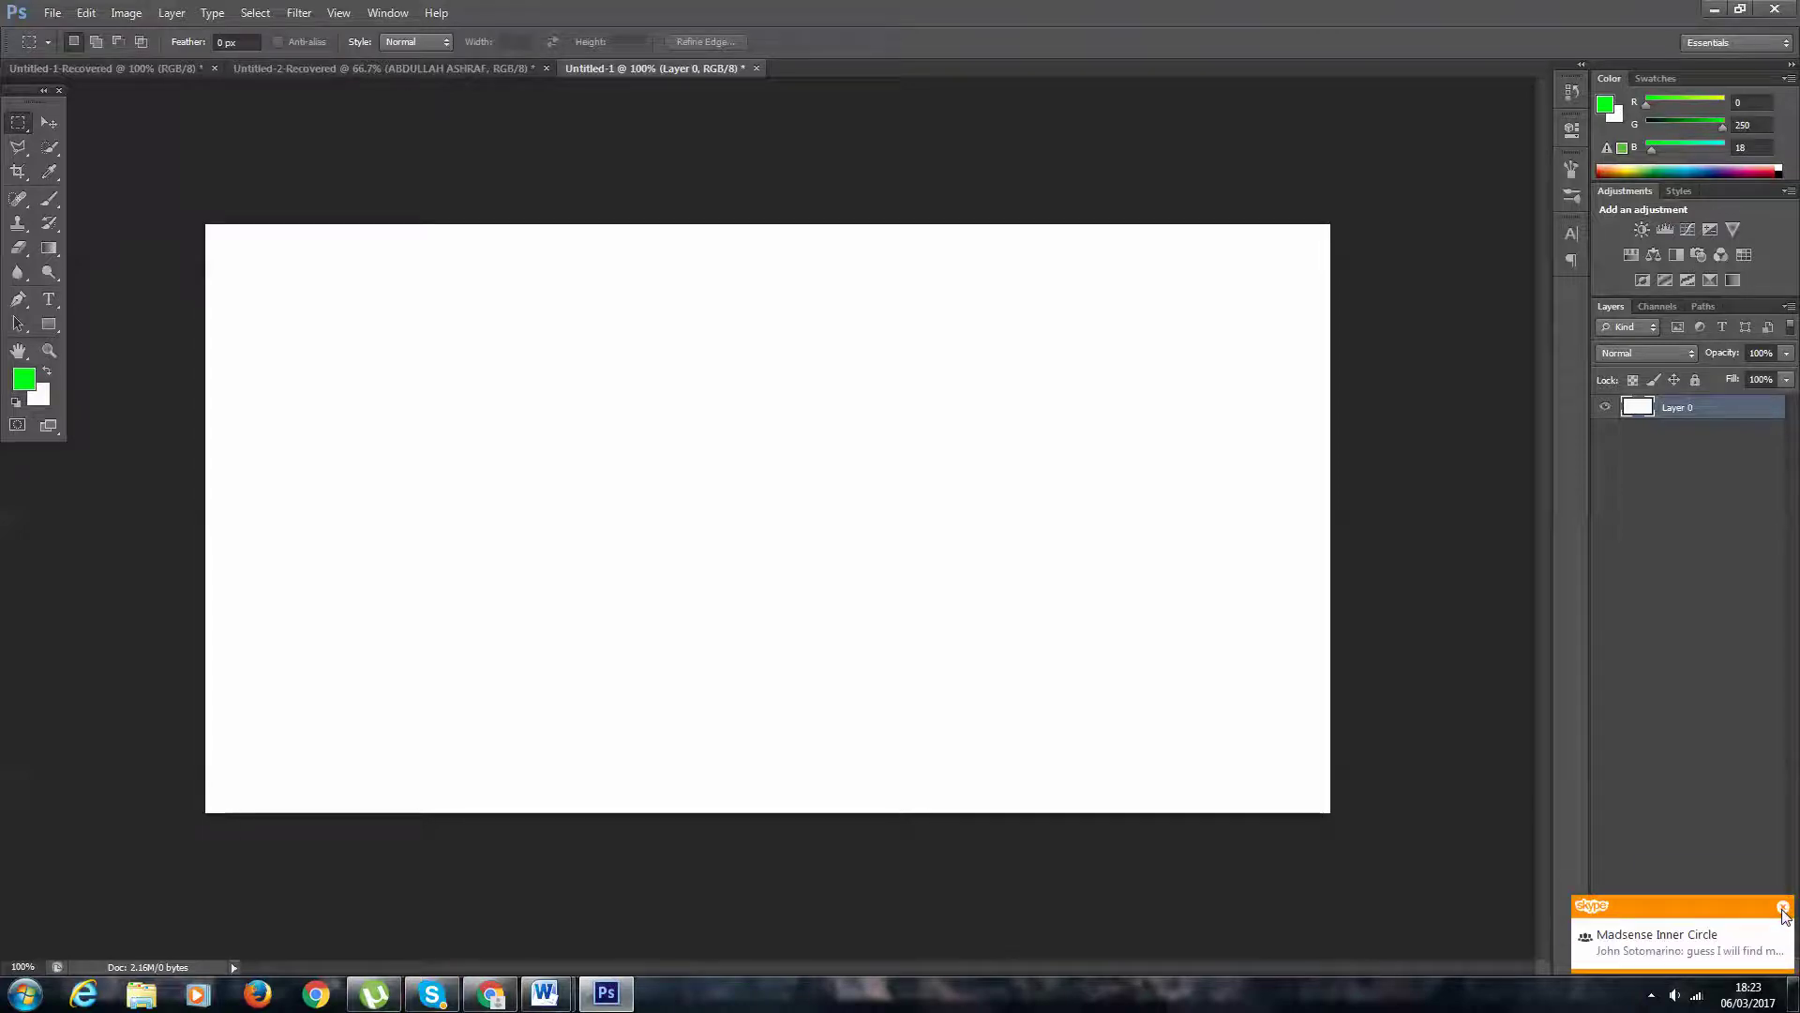
pyautogui.click(1783, 908)
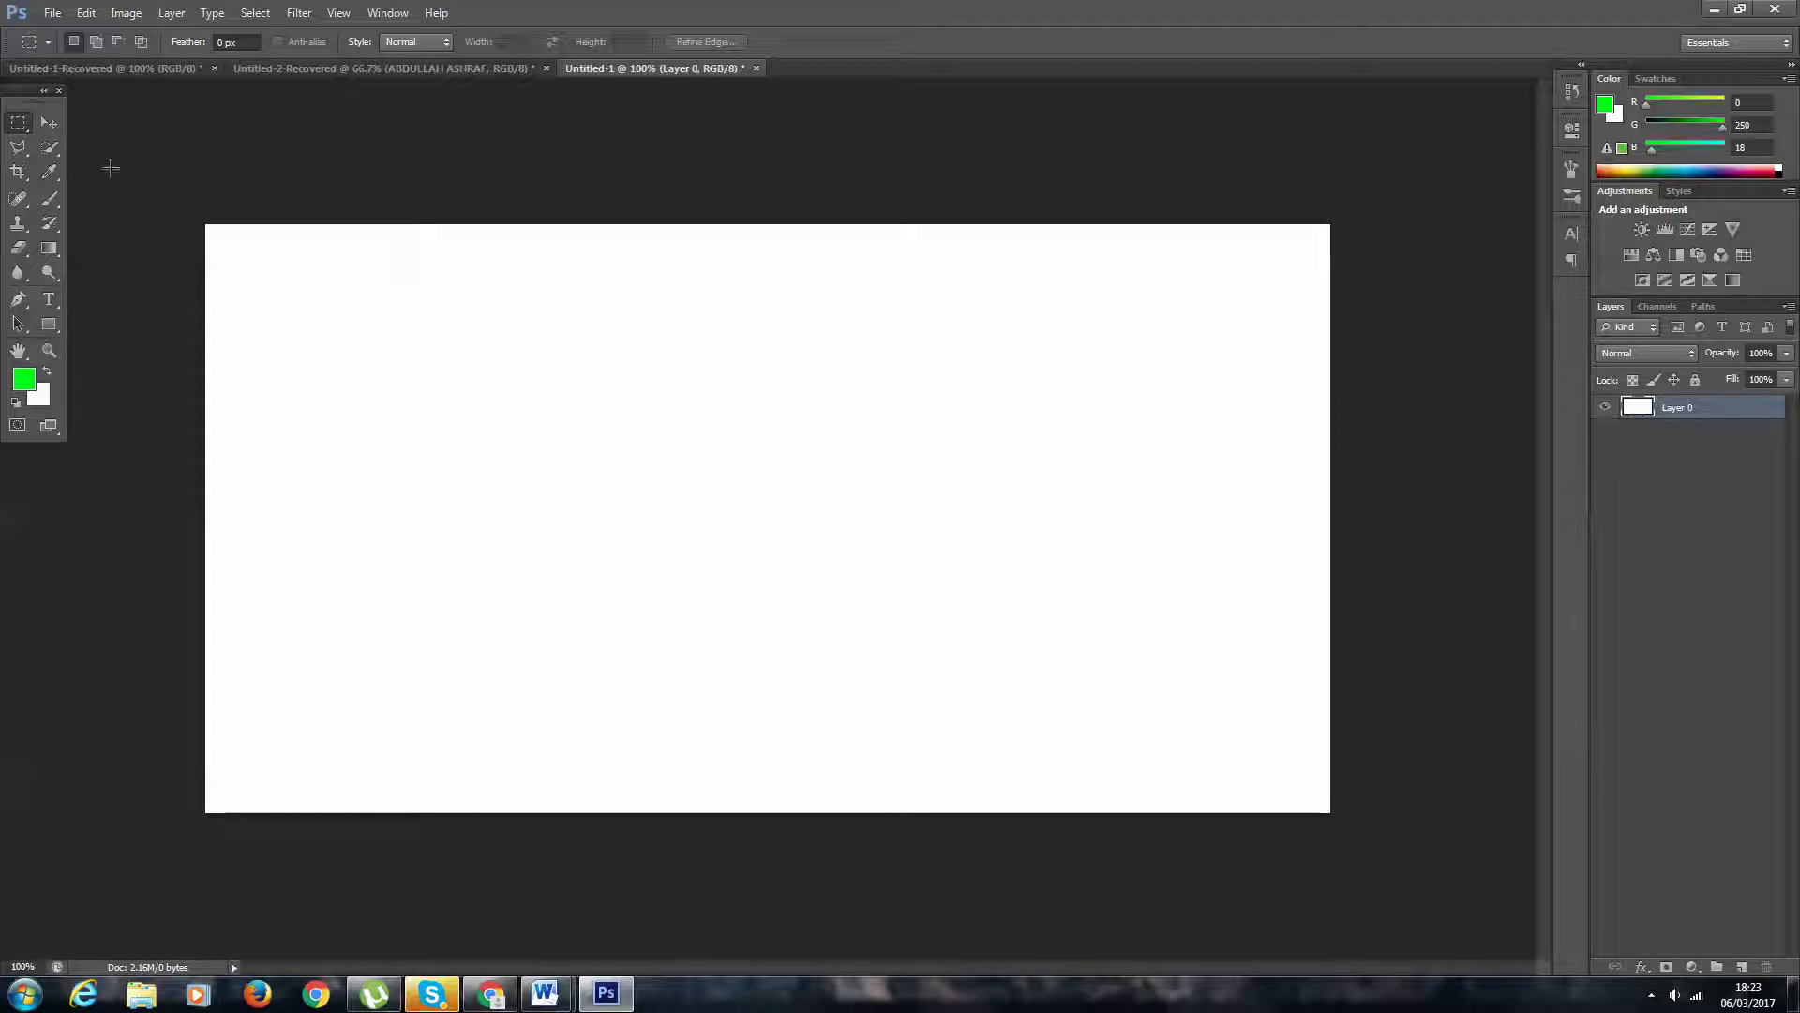
pyautogui.click(50, 123)
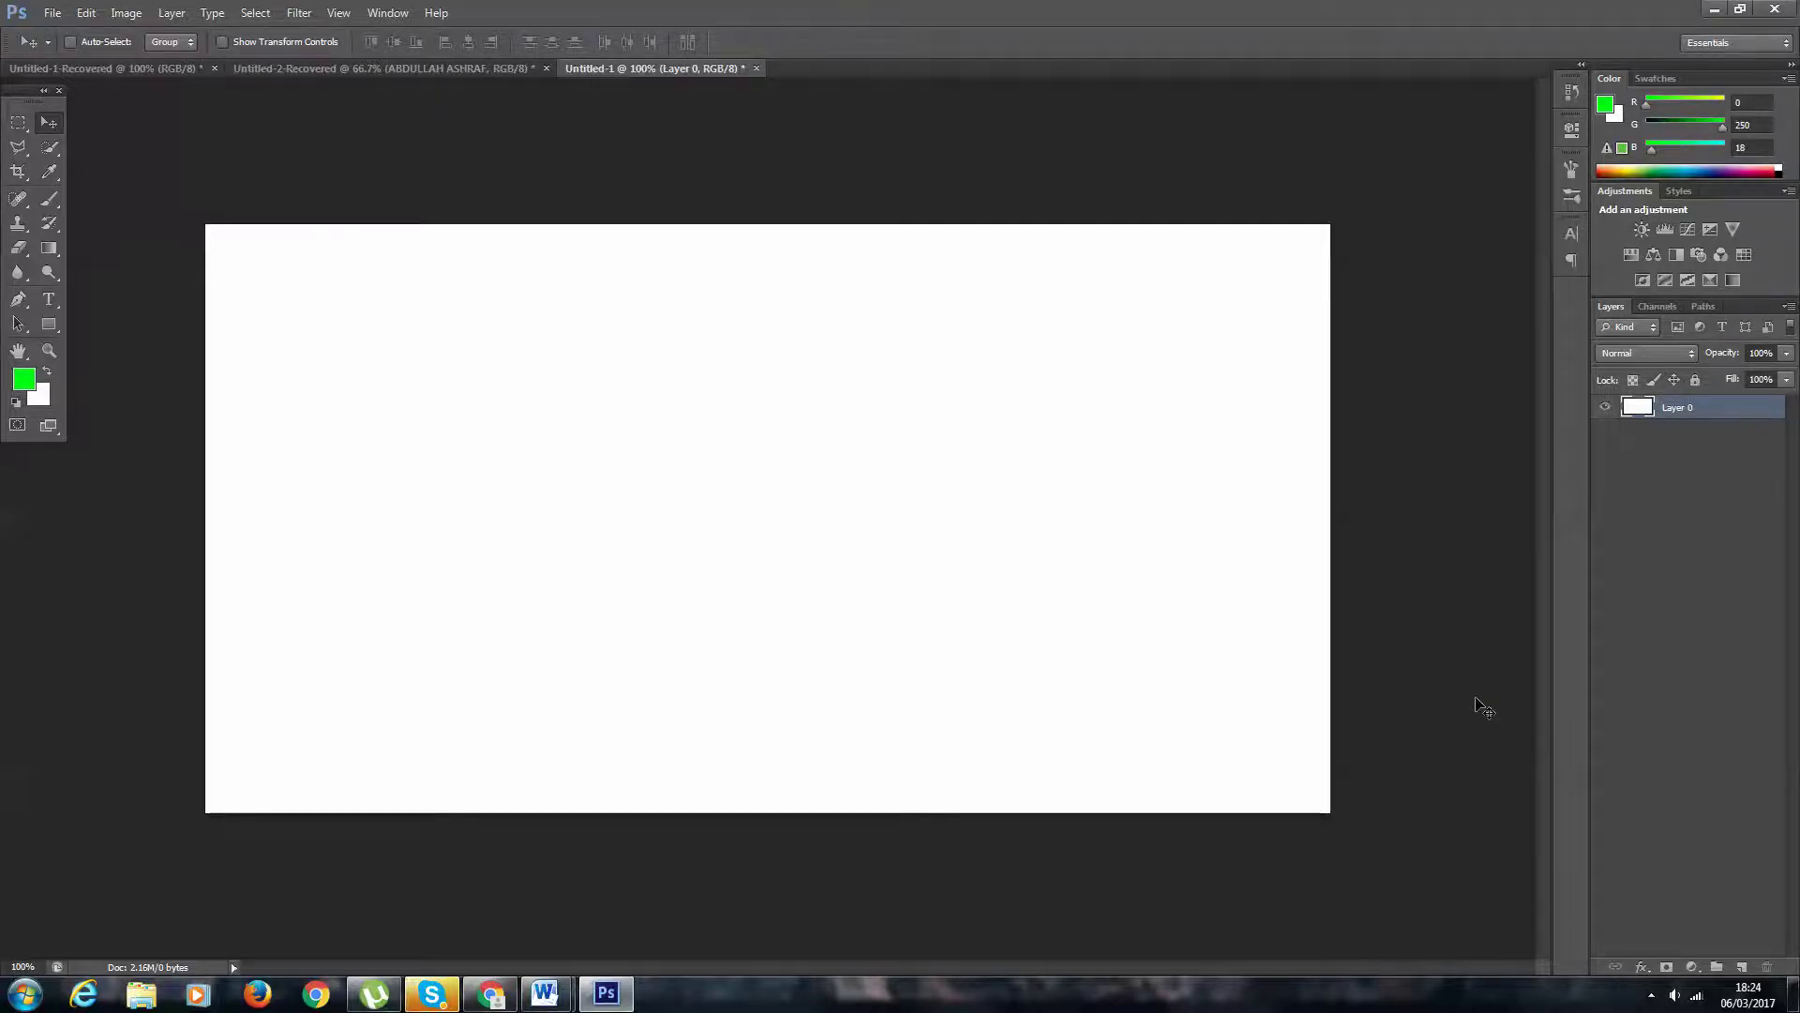
# - Launch Notepad with a blank document for taking notes
pyautogui.click(26, 993)
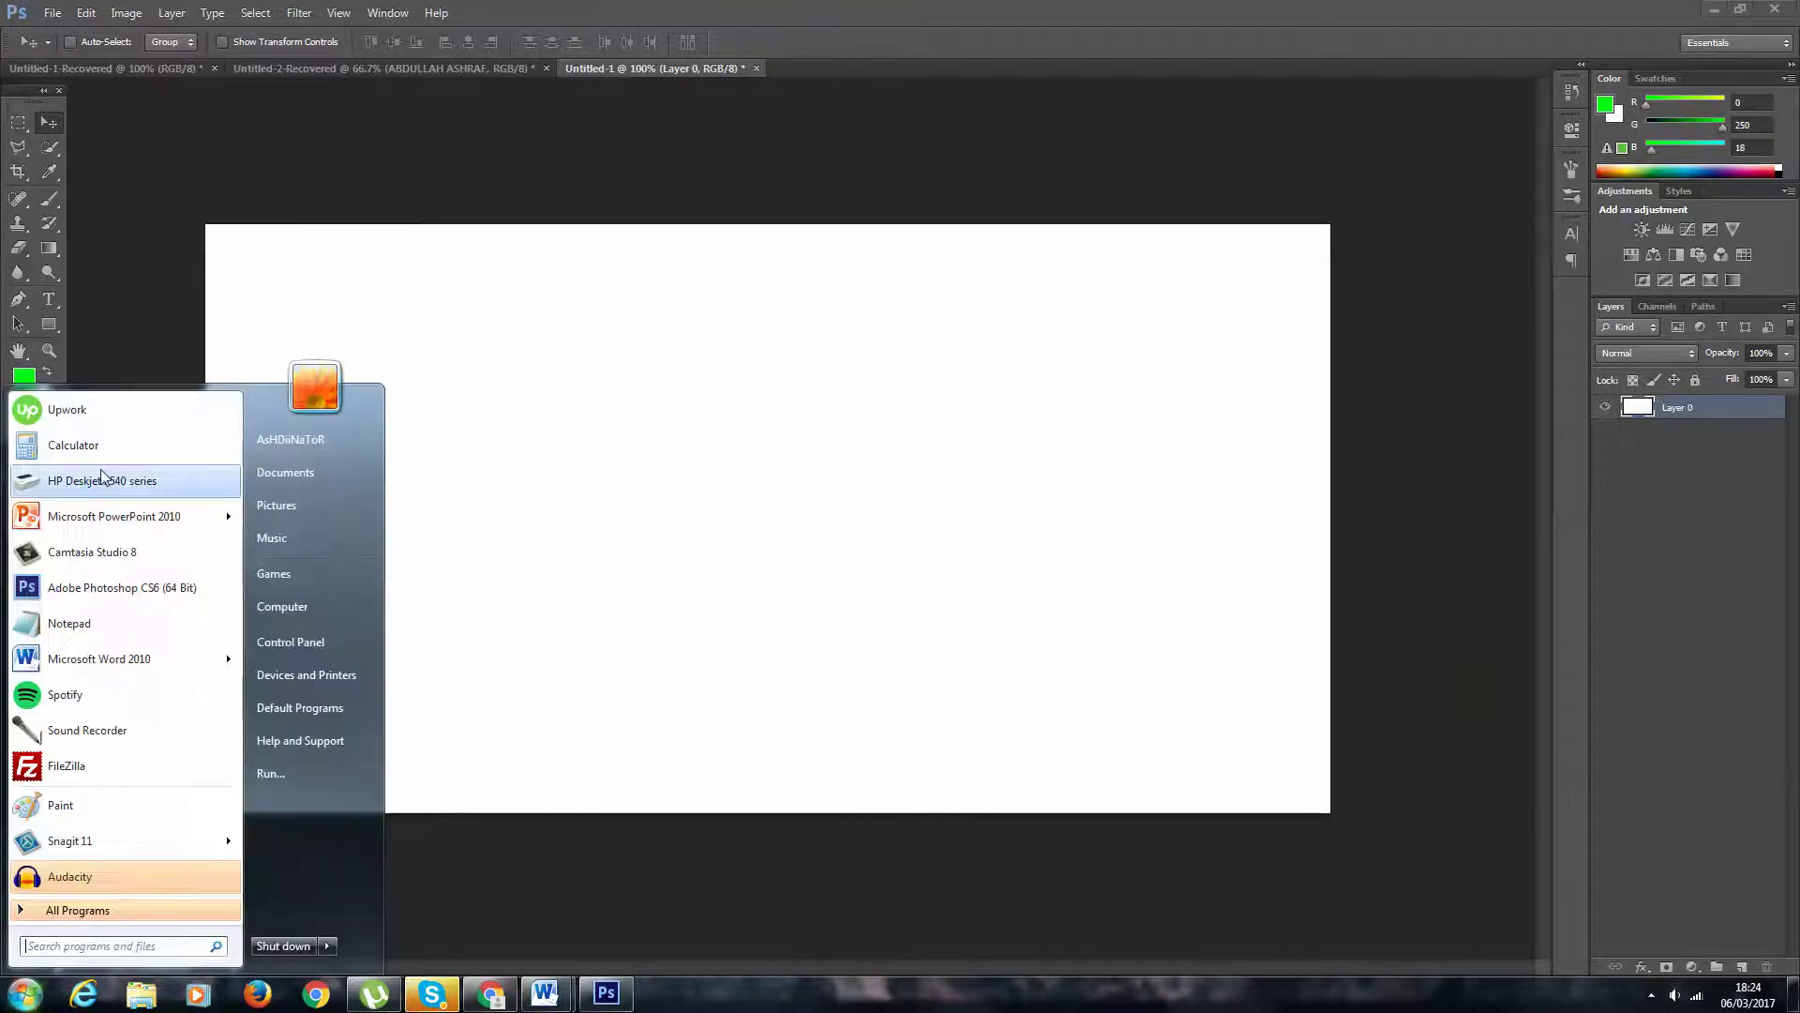
pyautogui.click(112, 654)
pyautogui.click(26, 992)
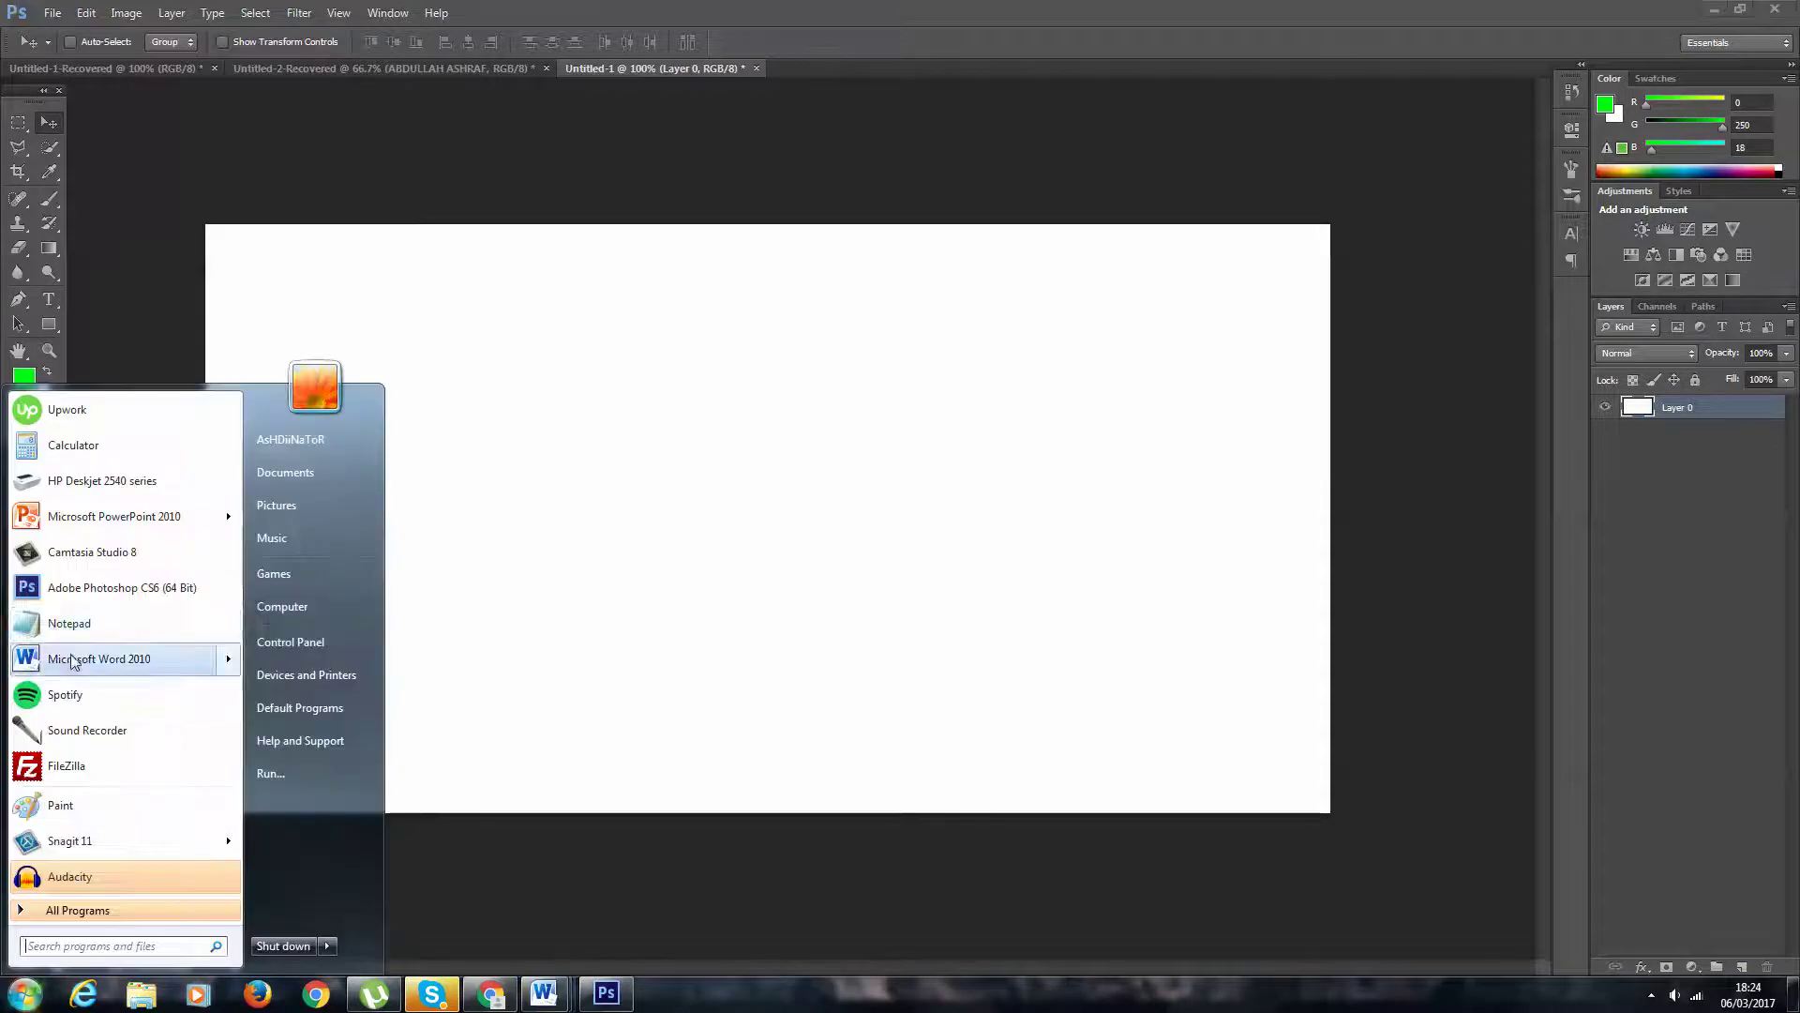
pyautogui.click(69, 623)
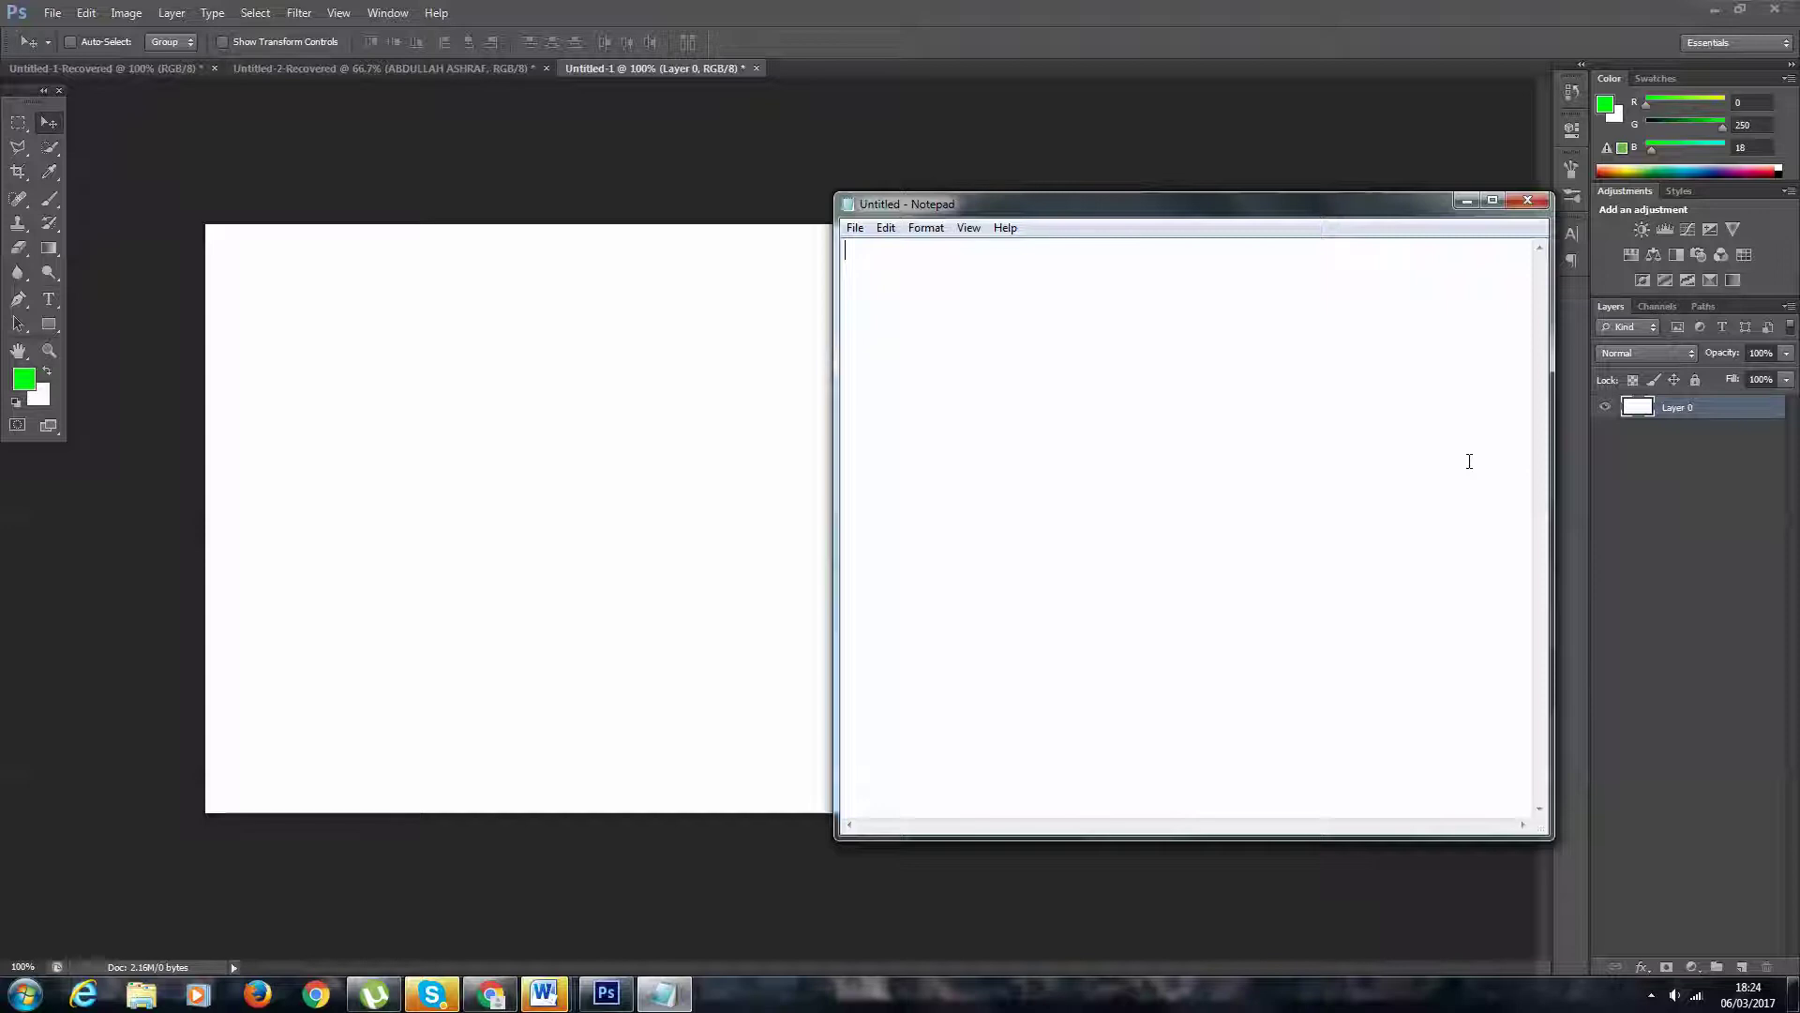
# - Write the heading "3 Ads (3 different ad images or copy)" on the first line of the note
pyautogui.write('3')
pyautogui.press('BackSpace')
pyautogui.write('3 Ads 9')
pyautogui.press('BackSpace')
pyautogui.write('(3 differnt')
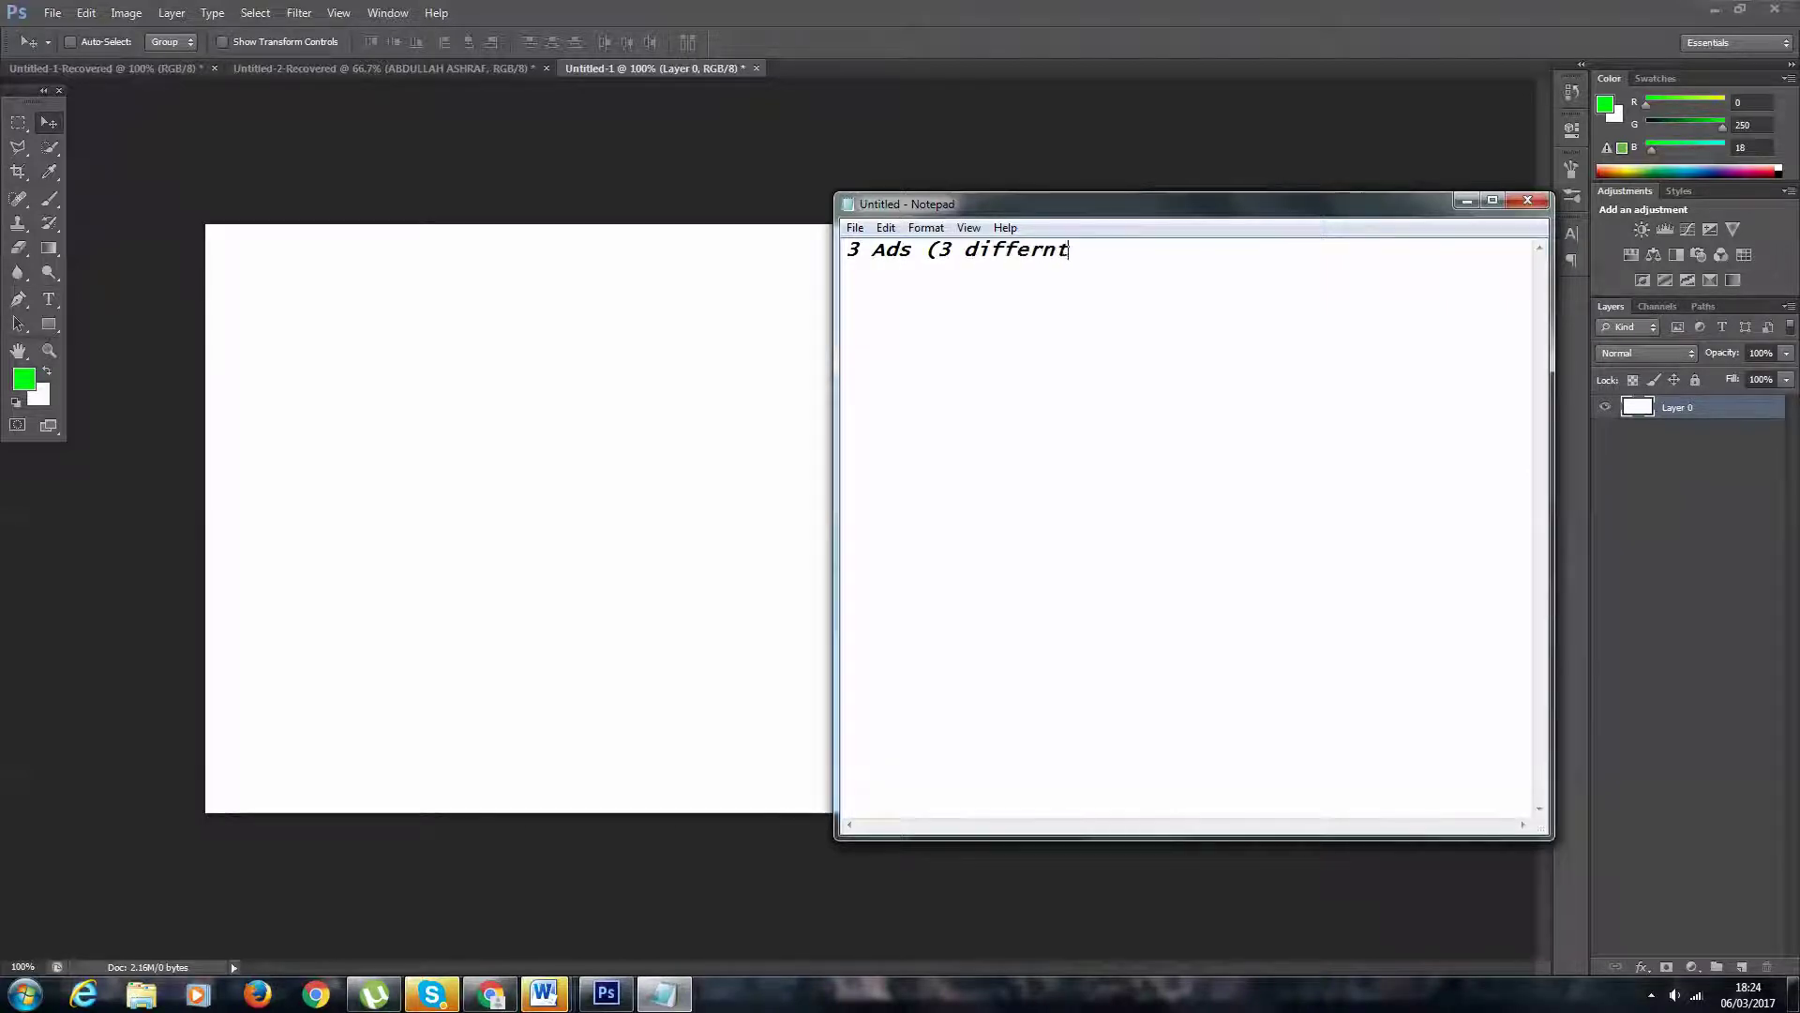
pyautogui.press('BackSpace')
pyautogui.press('BackSpace')
pyautogui.write('ent ad images or')
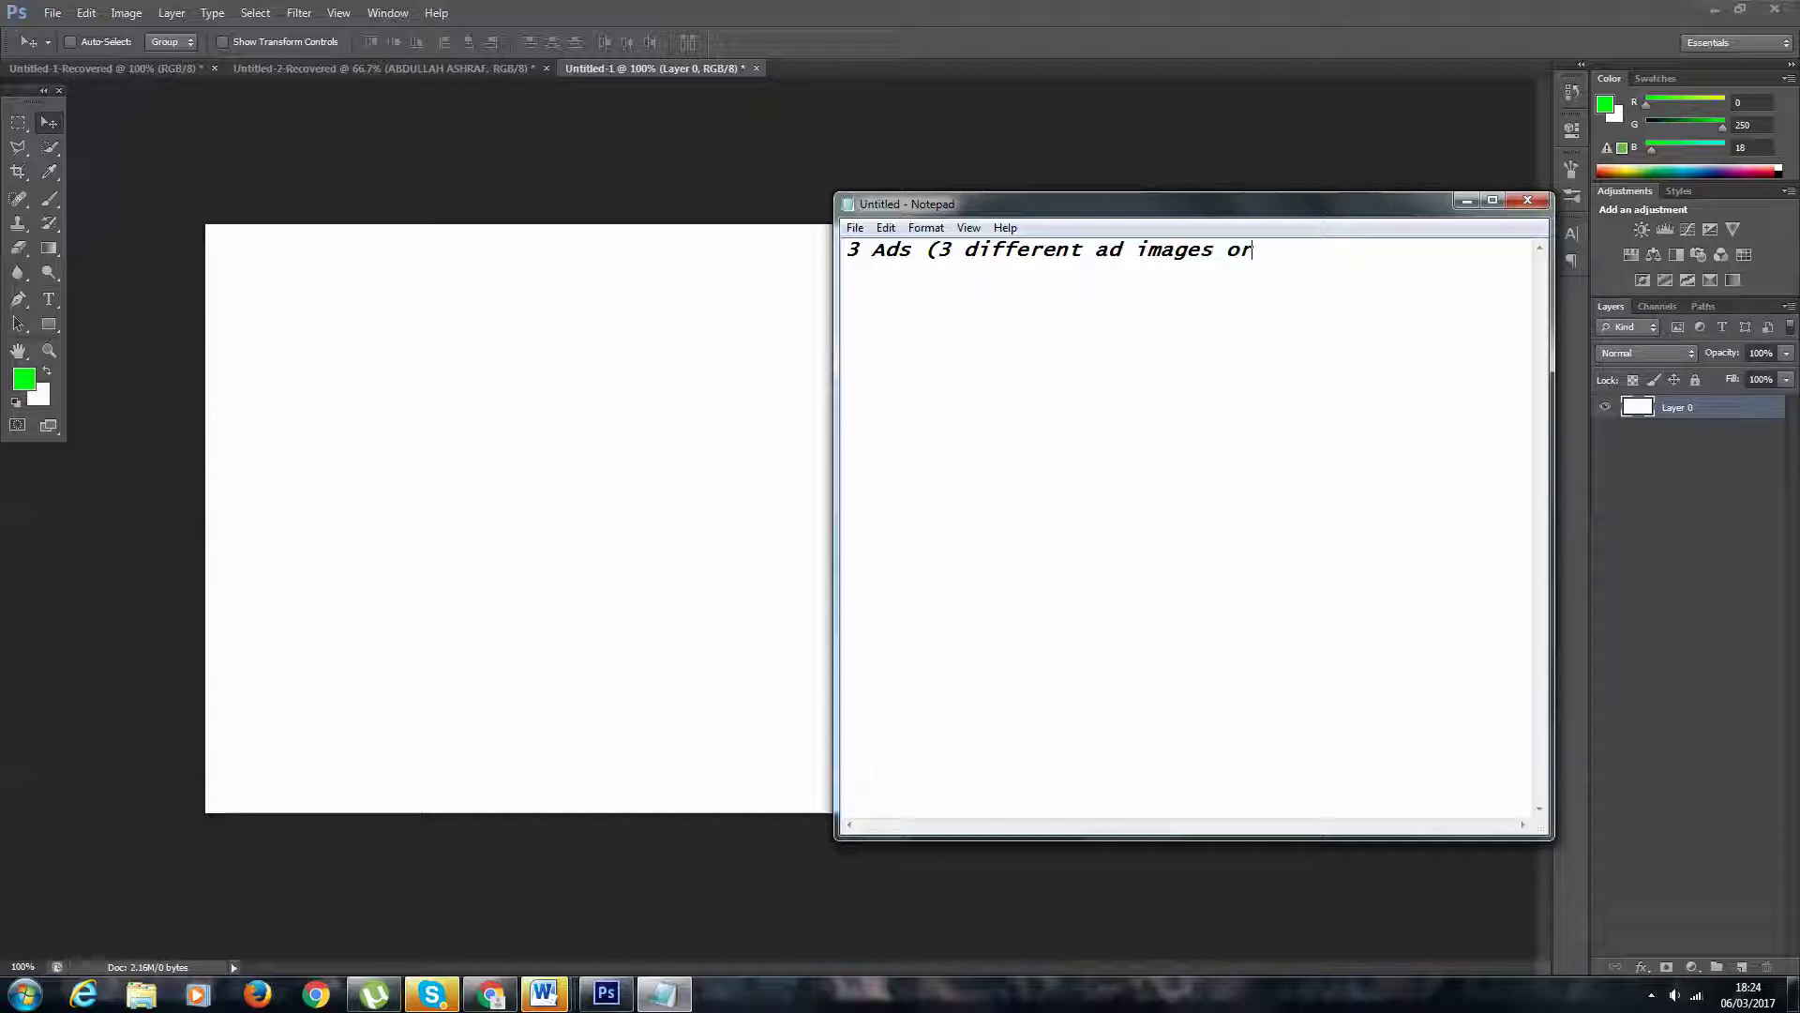
pyautogui.write(' copy)')
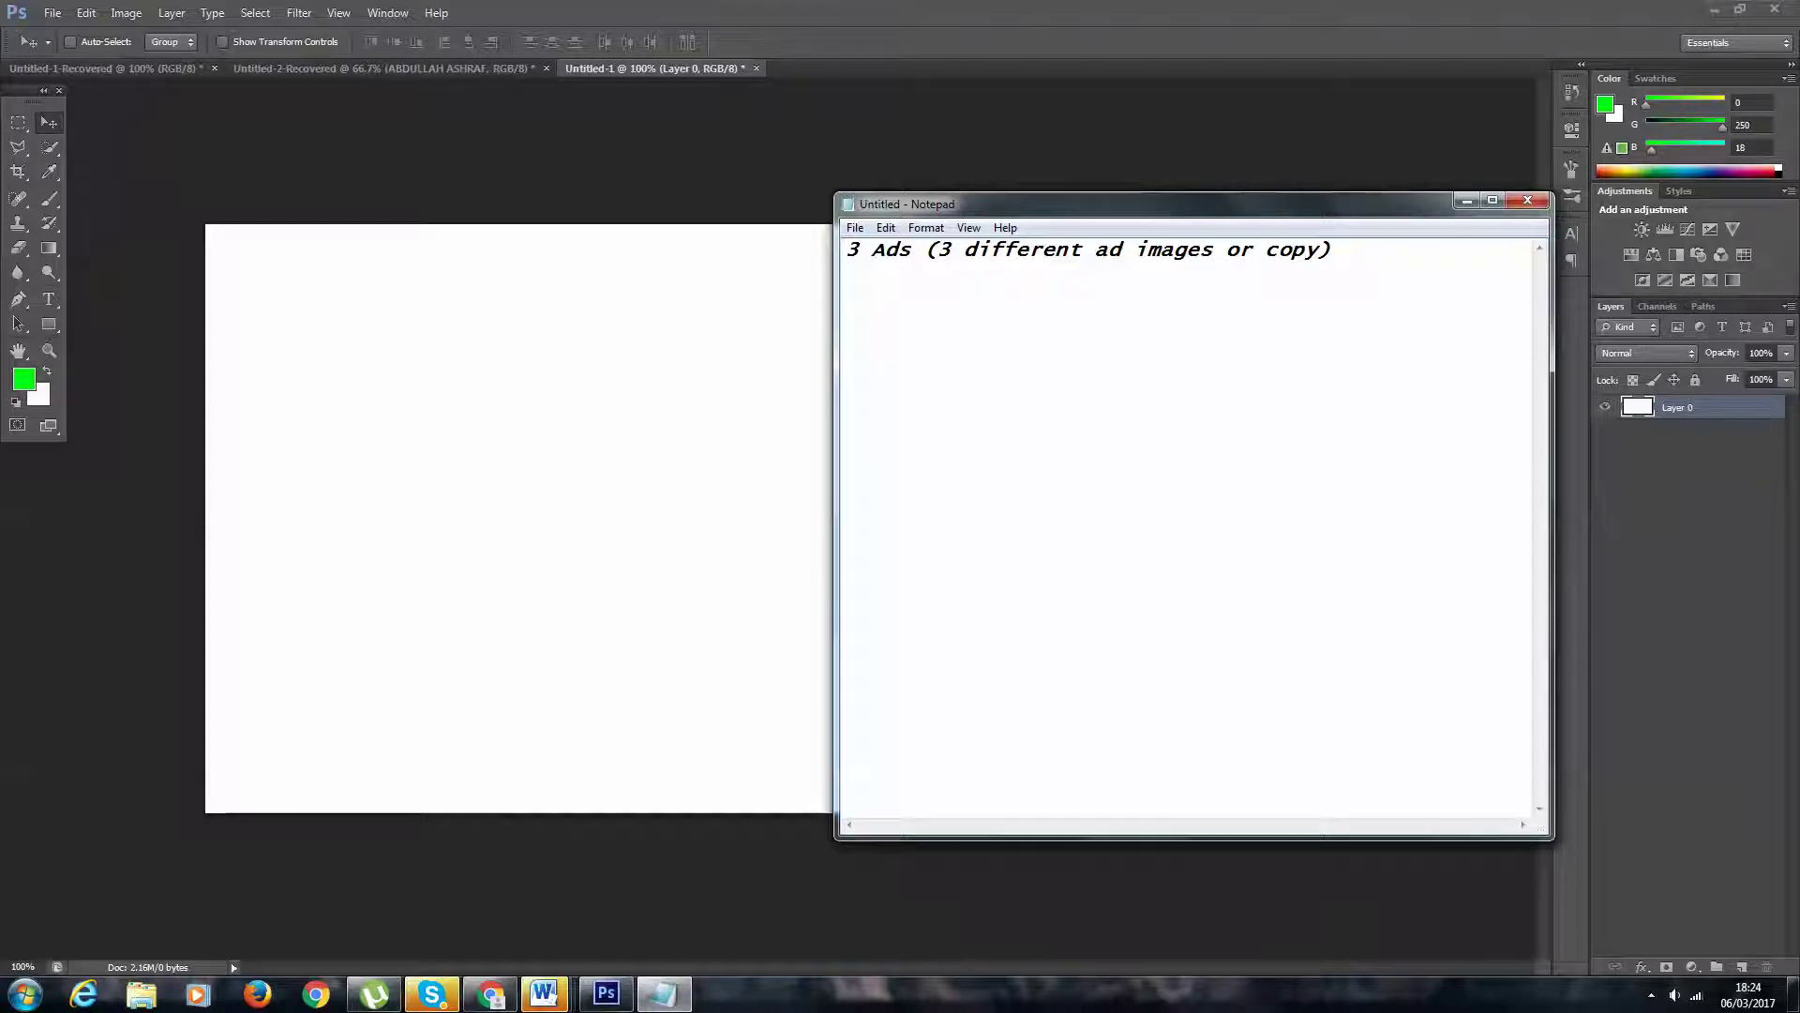
# - Below the heading, list the first two ad variants as "1. Image" and "2. Image & Text"
pyautogui.write('1. Image')
pyautogui.press('Return')
pyautogui.write('2. Image &')
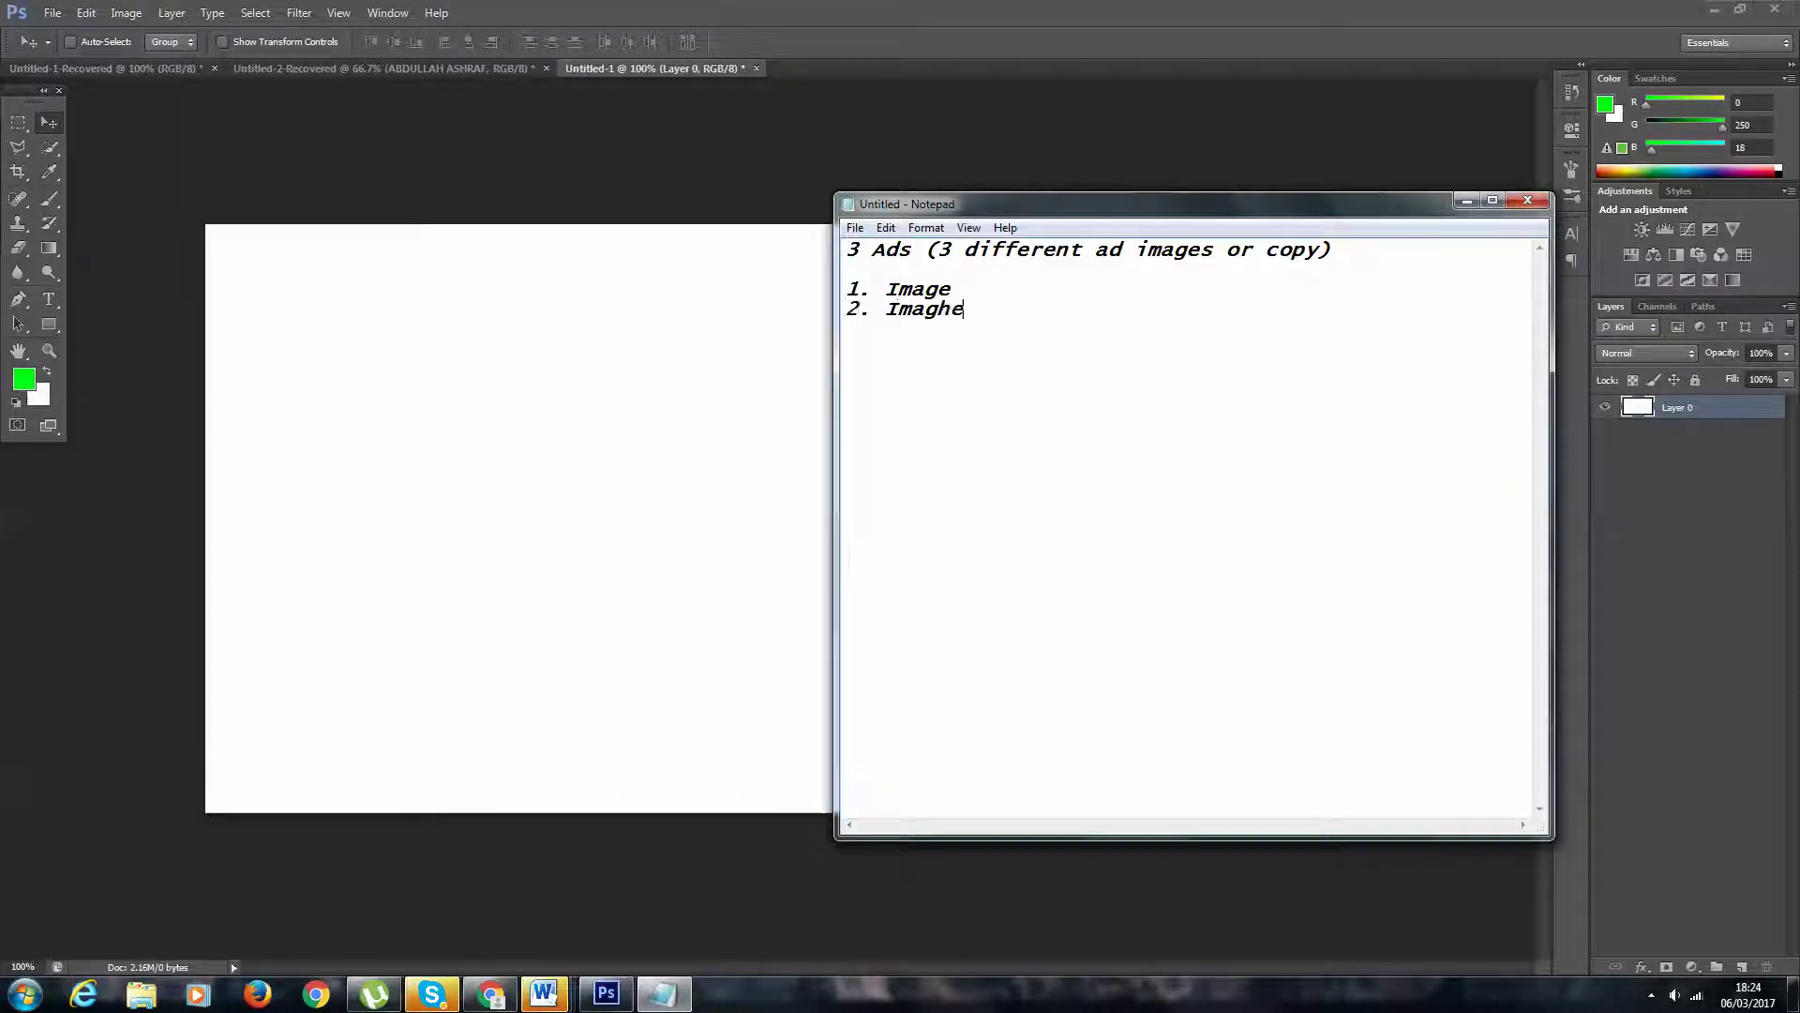
pyautogui.press('BackSpace')
pyautogui.press('BackSpace')
pyautogui.write('e & Text')
pyautogui.press('Return')
# - Add the third ad variant to the list as "3. Image, Text & Border"
pyautogui.write('3. I')
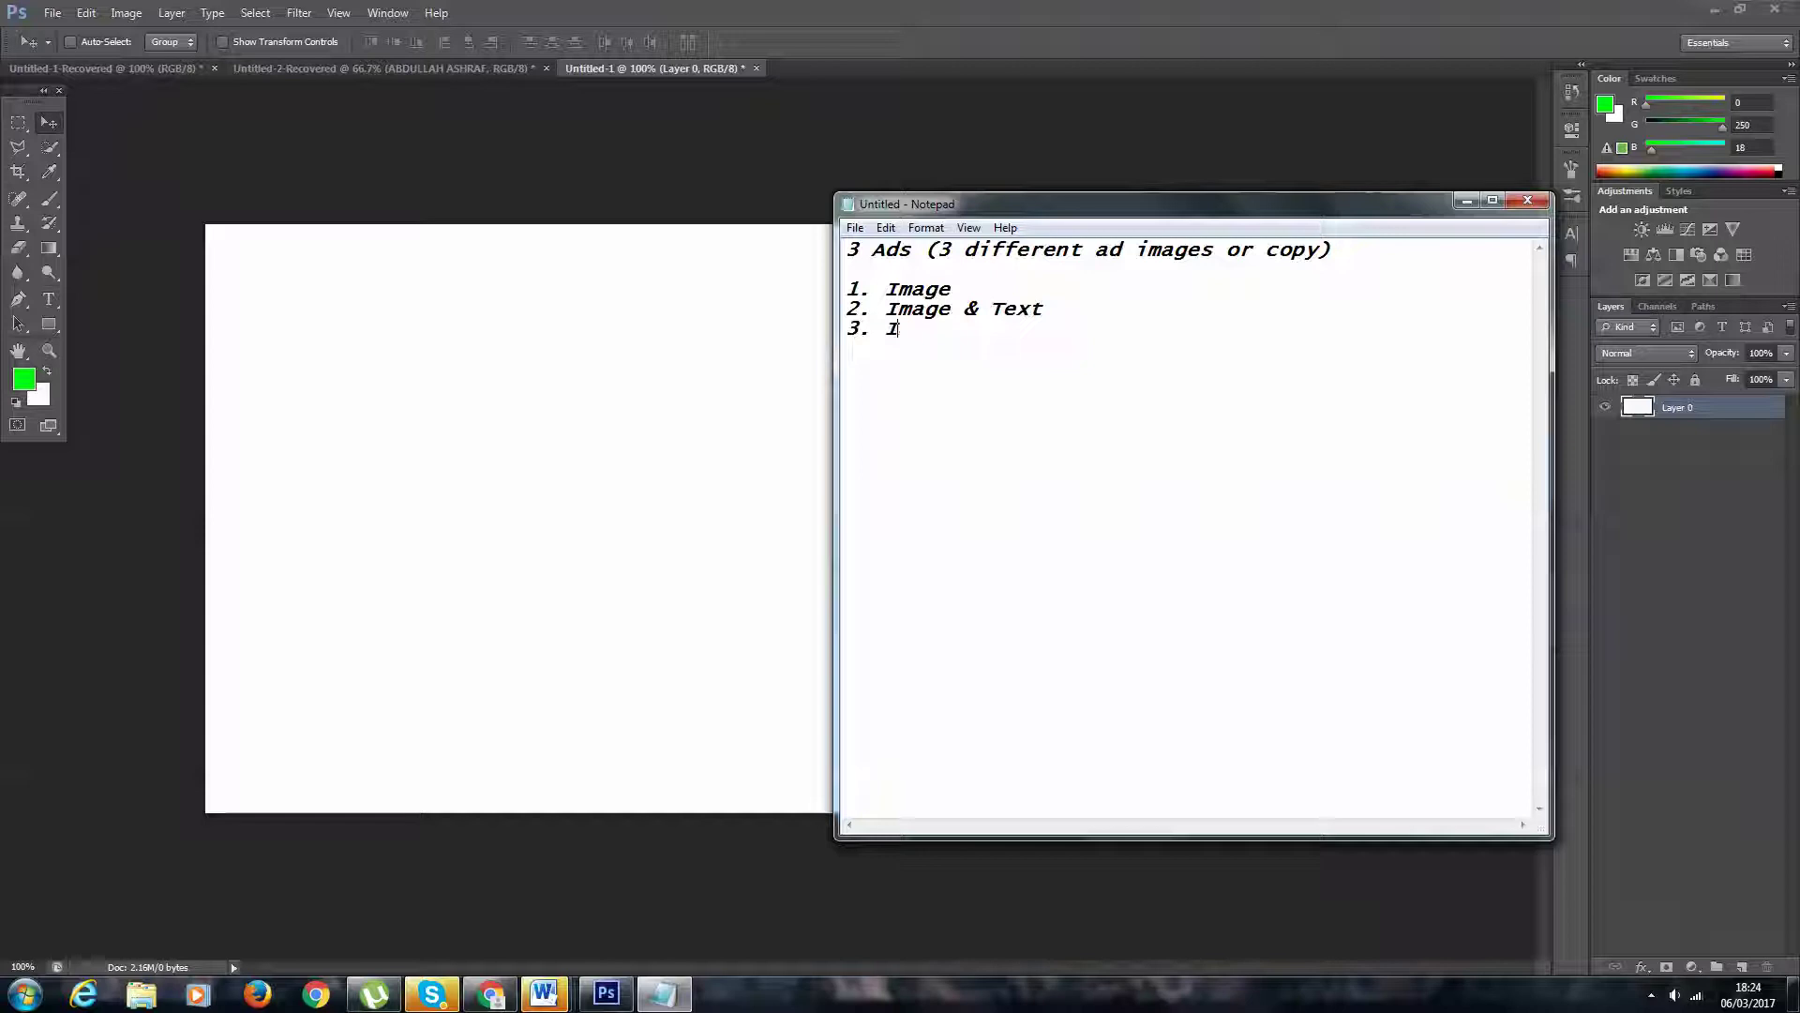
pyautogui.write('mage, Text 7 Bo')
pyautogui.press('BackSpace')
pyautogui.press('BackSpace')
pyautogui.press('BackSpace')
pyautogui.press('BackSpace')
pyautogui.write('& B')
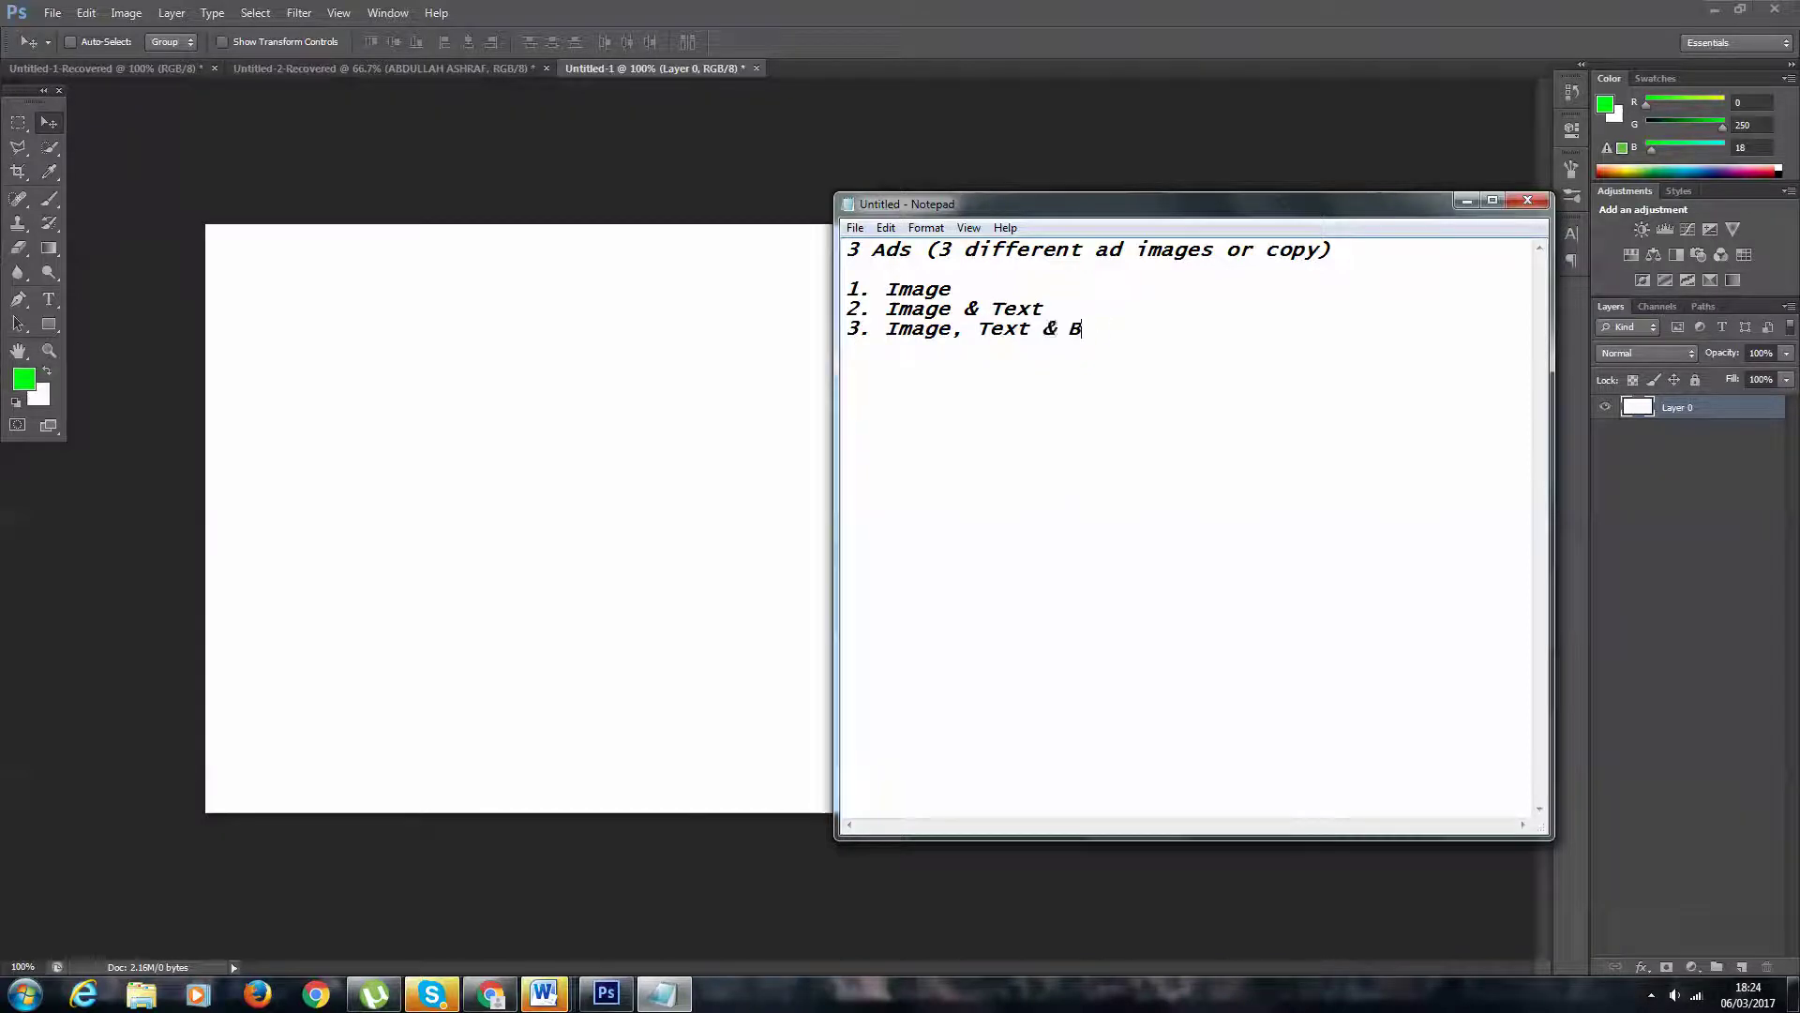
pyautogui.write('order')
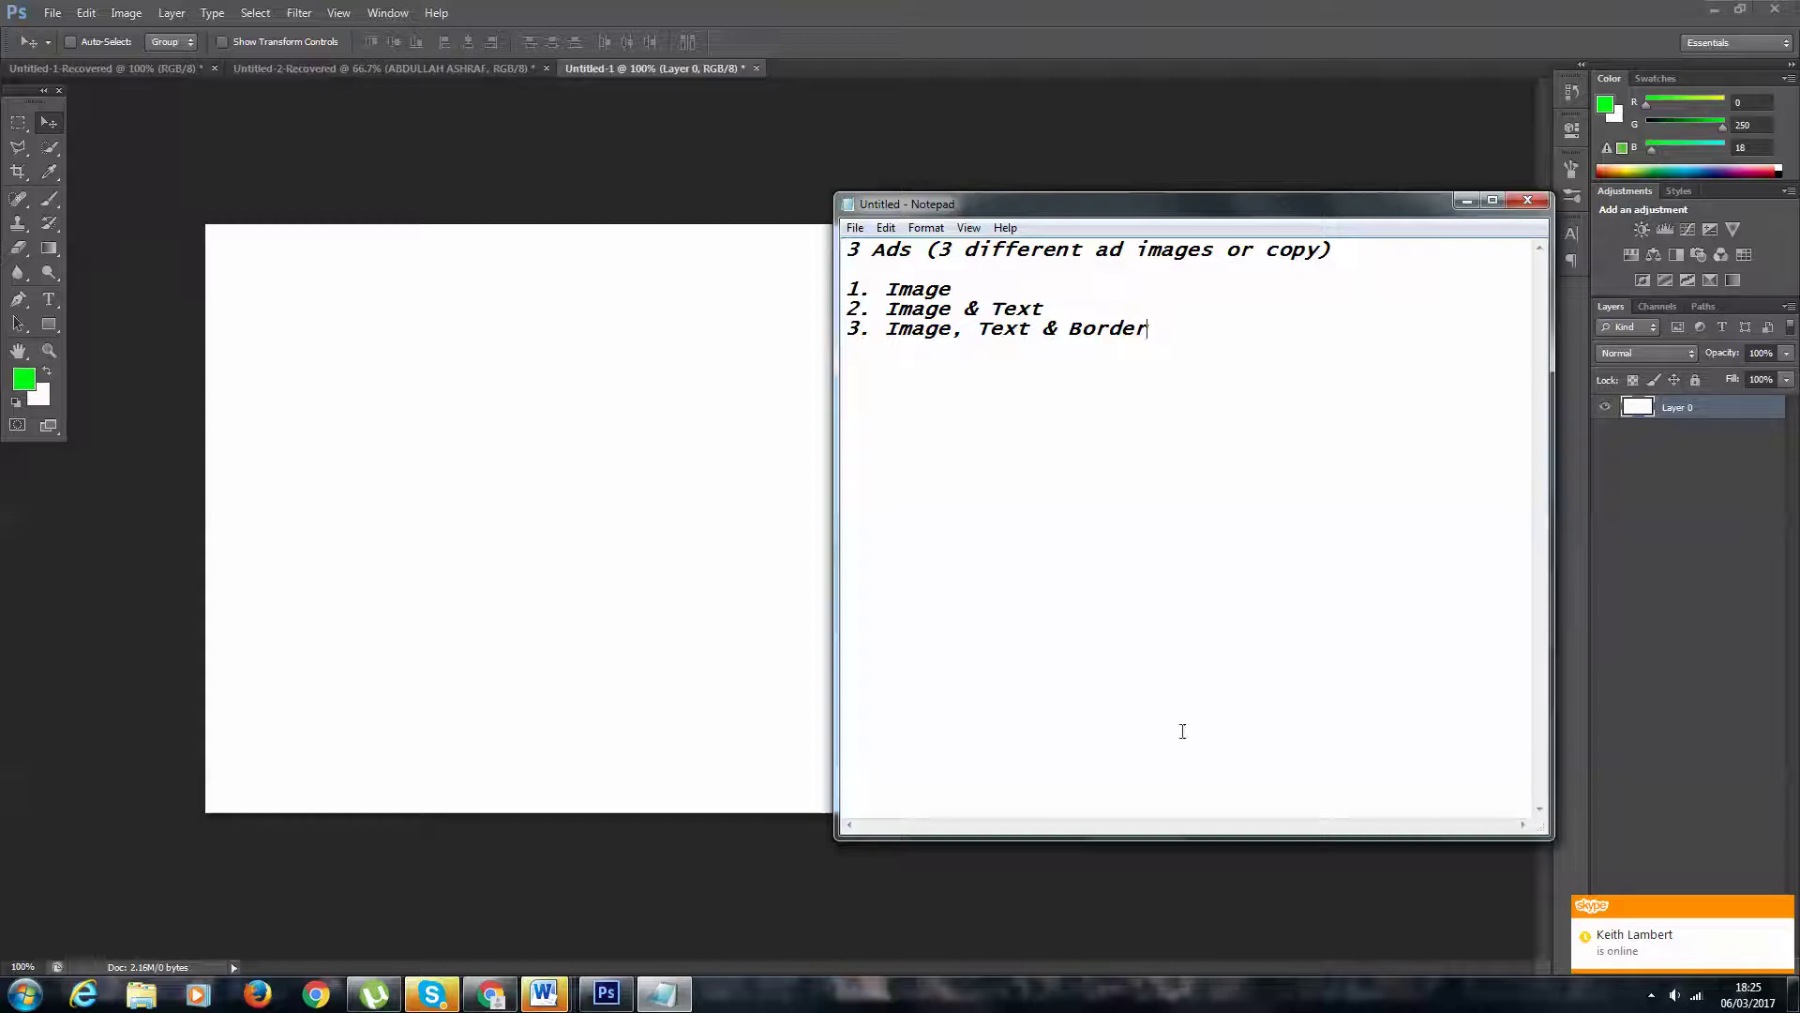
# - Switch to Chrome and open pixabay.com in a new tab
pyautogui.click(741, 419)
pyautogui.click(491, 992)
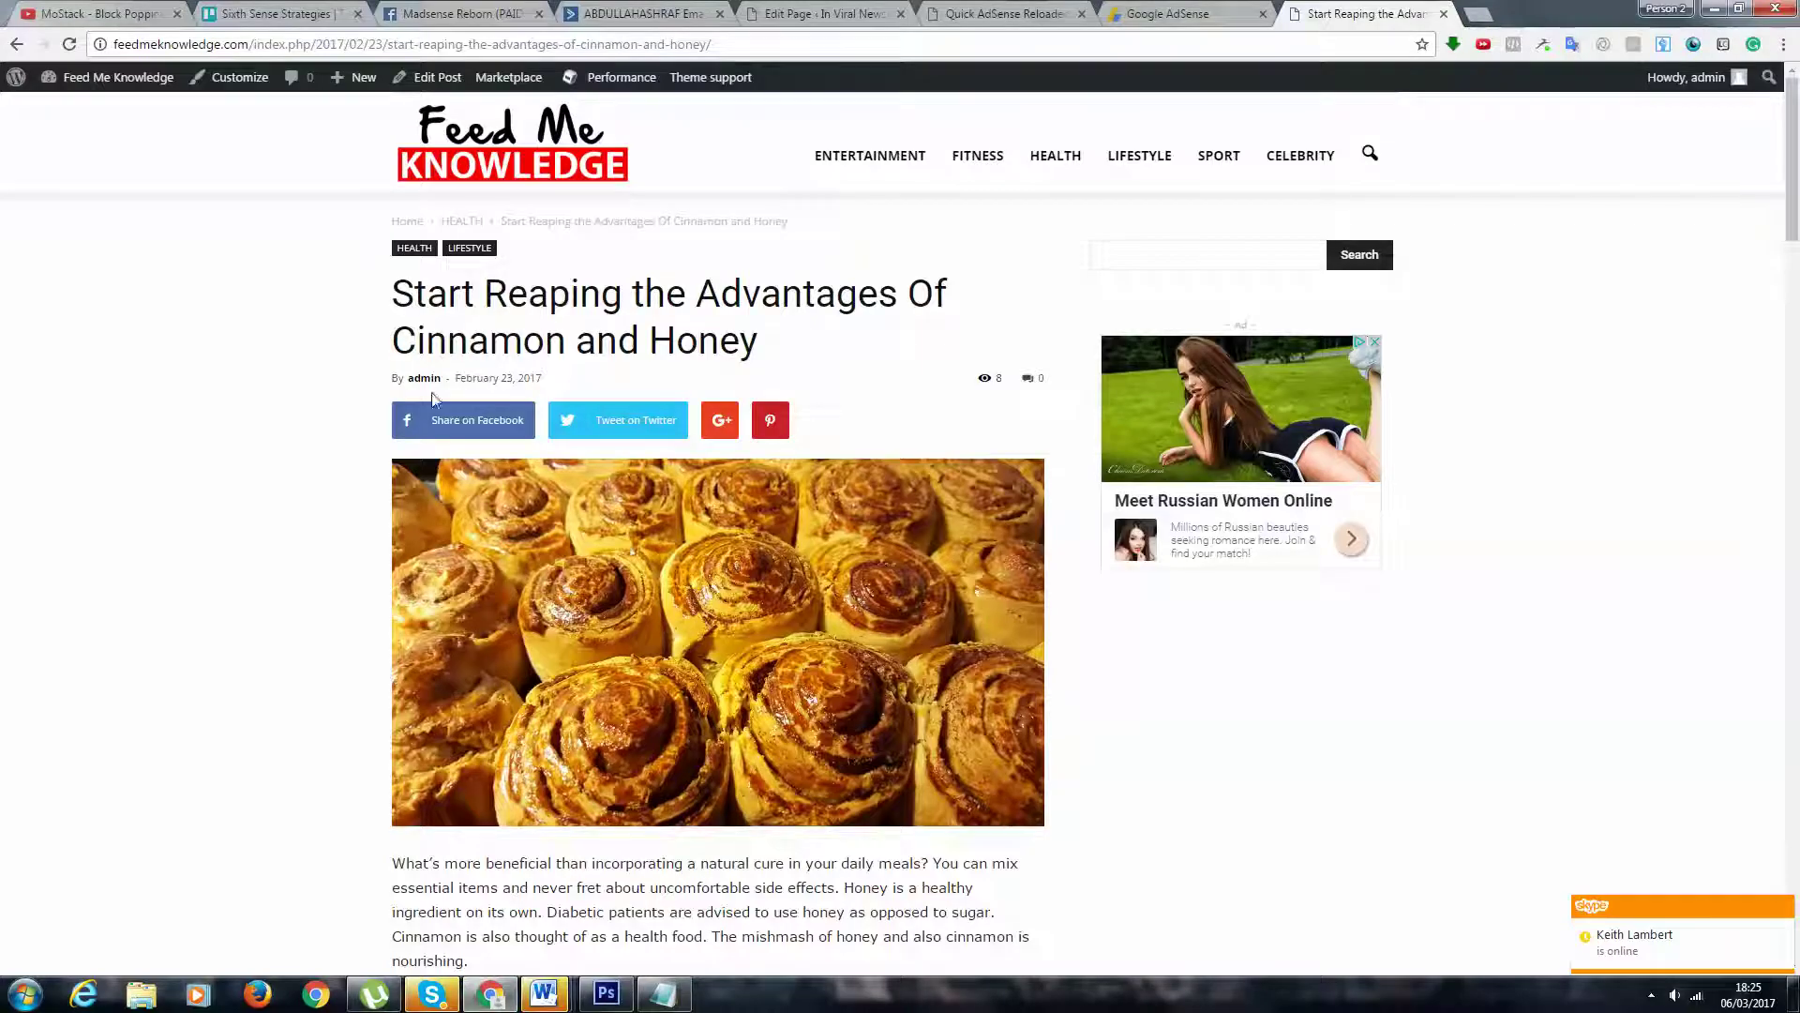
pyautogui.click(1480, 15)
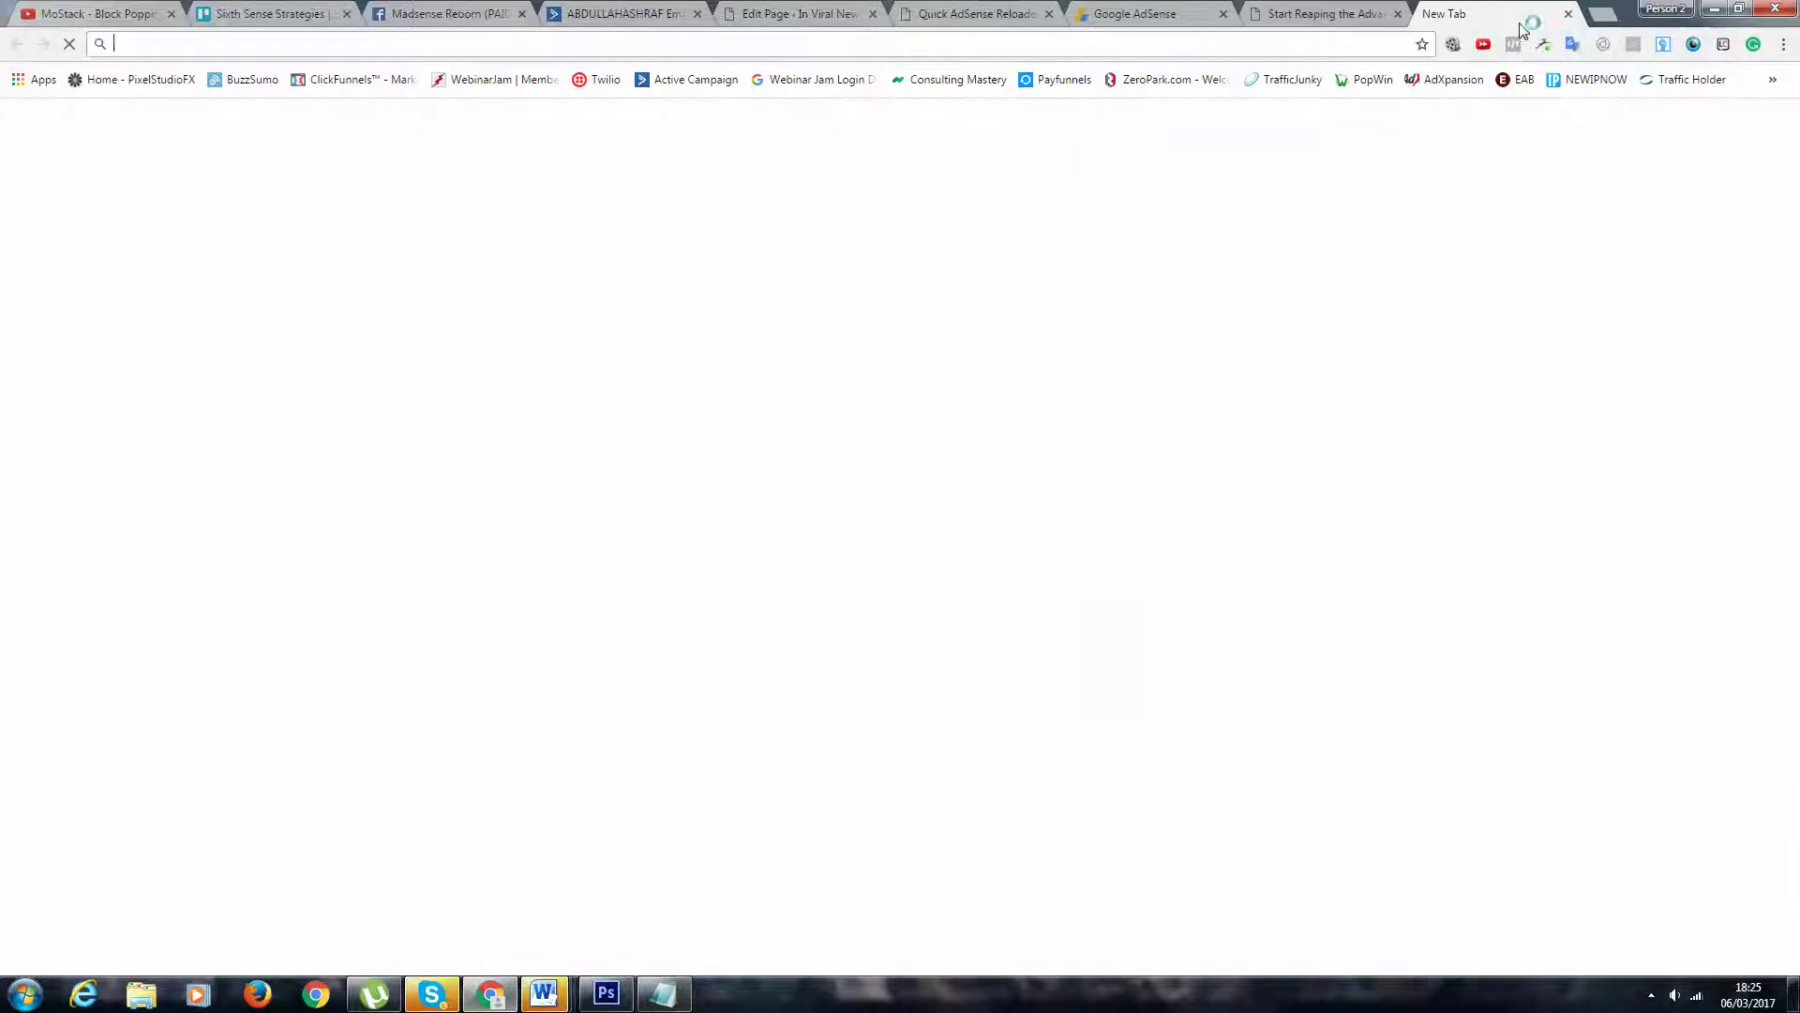
pyautogui.write('pi')
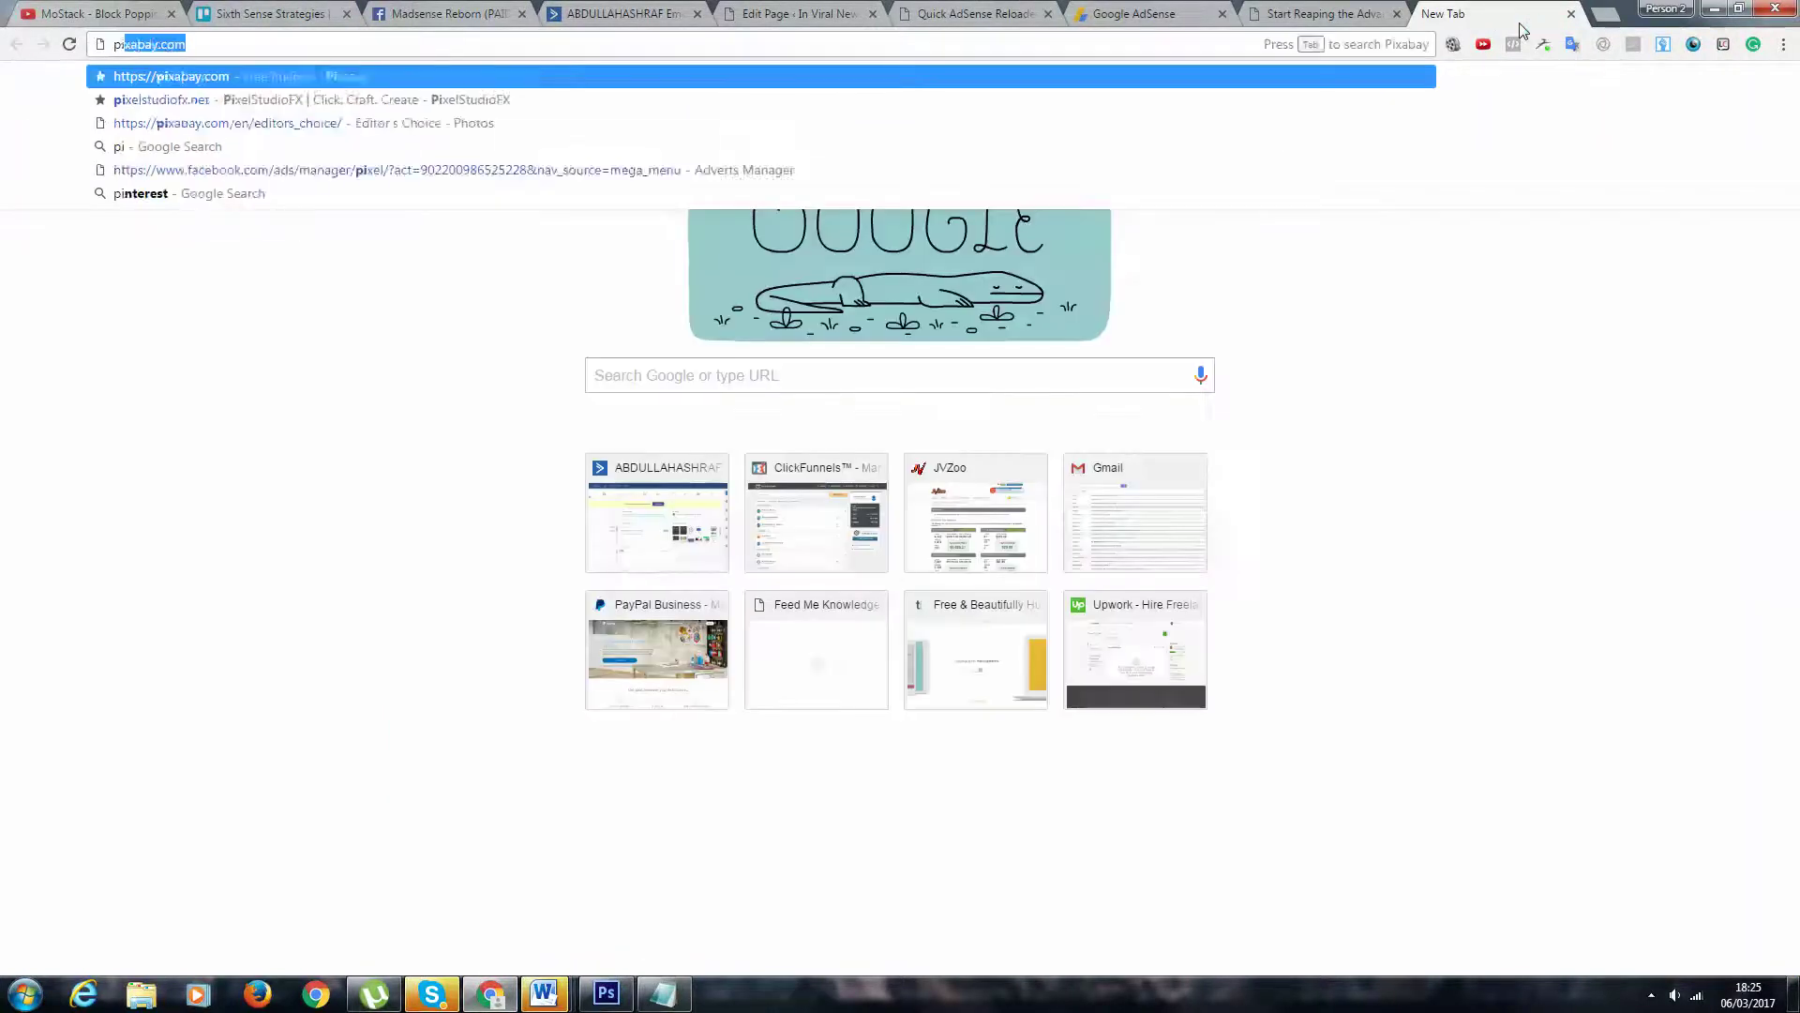
pyautogui.press('Down')
pyautogui.press('Return')
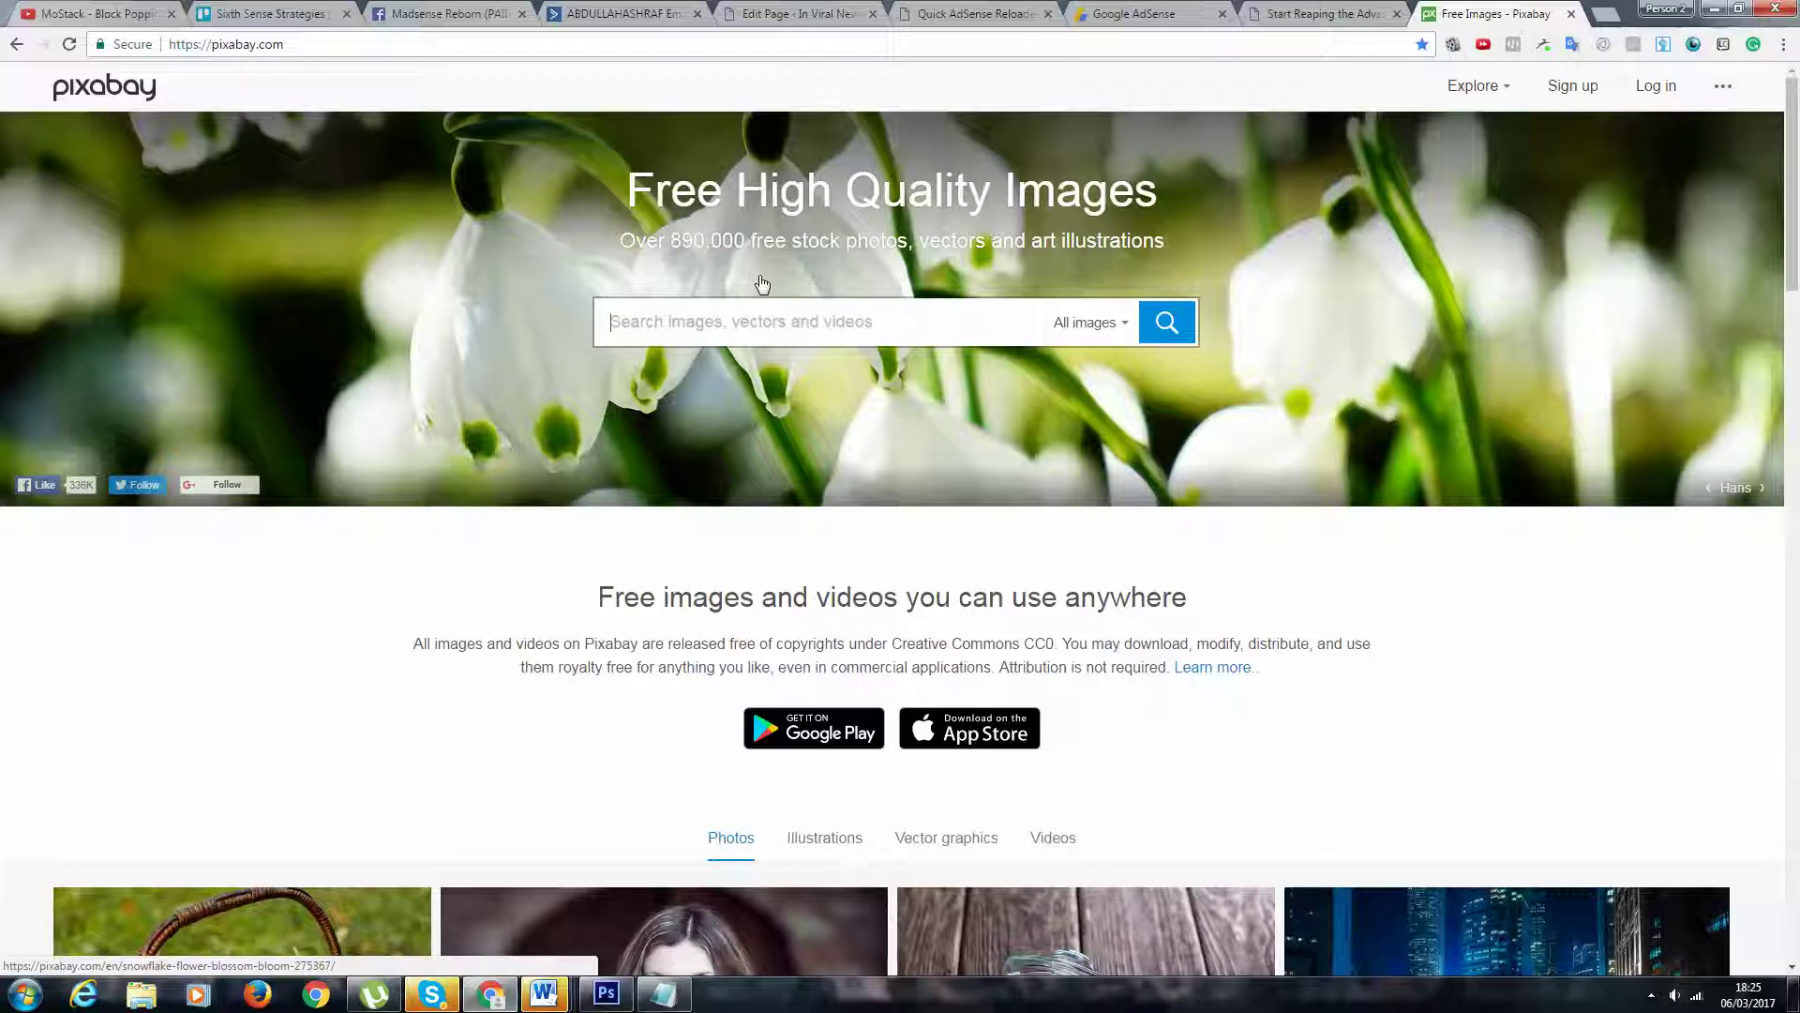
# - Search Pixabay for "cinnamon" and open the photo of stacked cinnamon sticks on a white background
pyautogui.write('cinnamon')
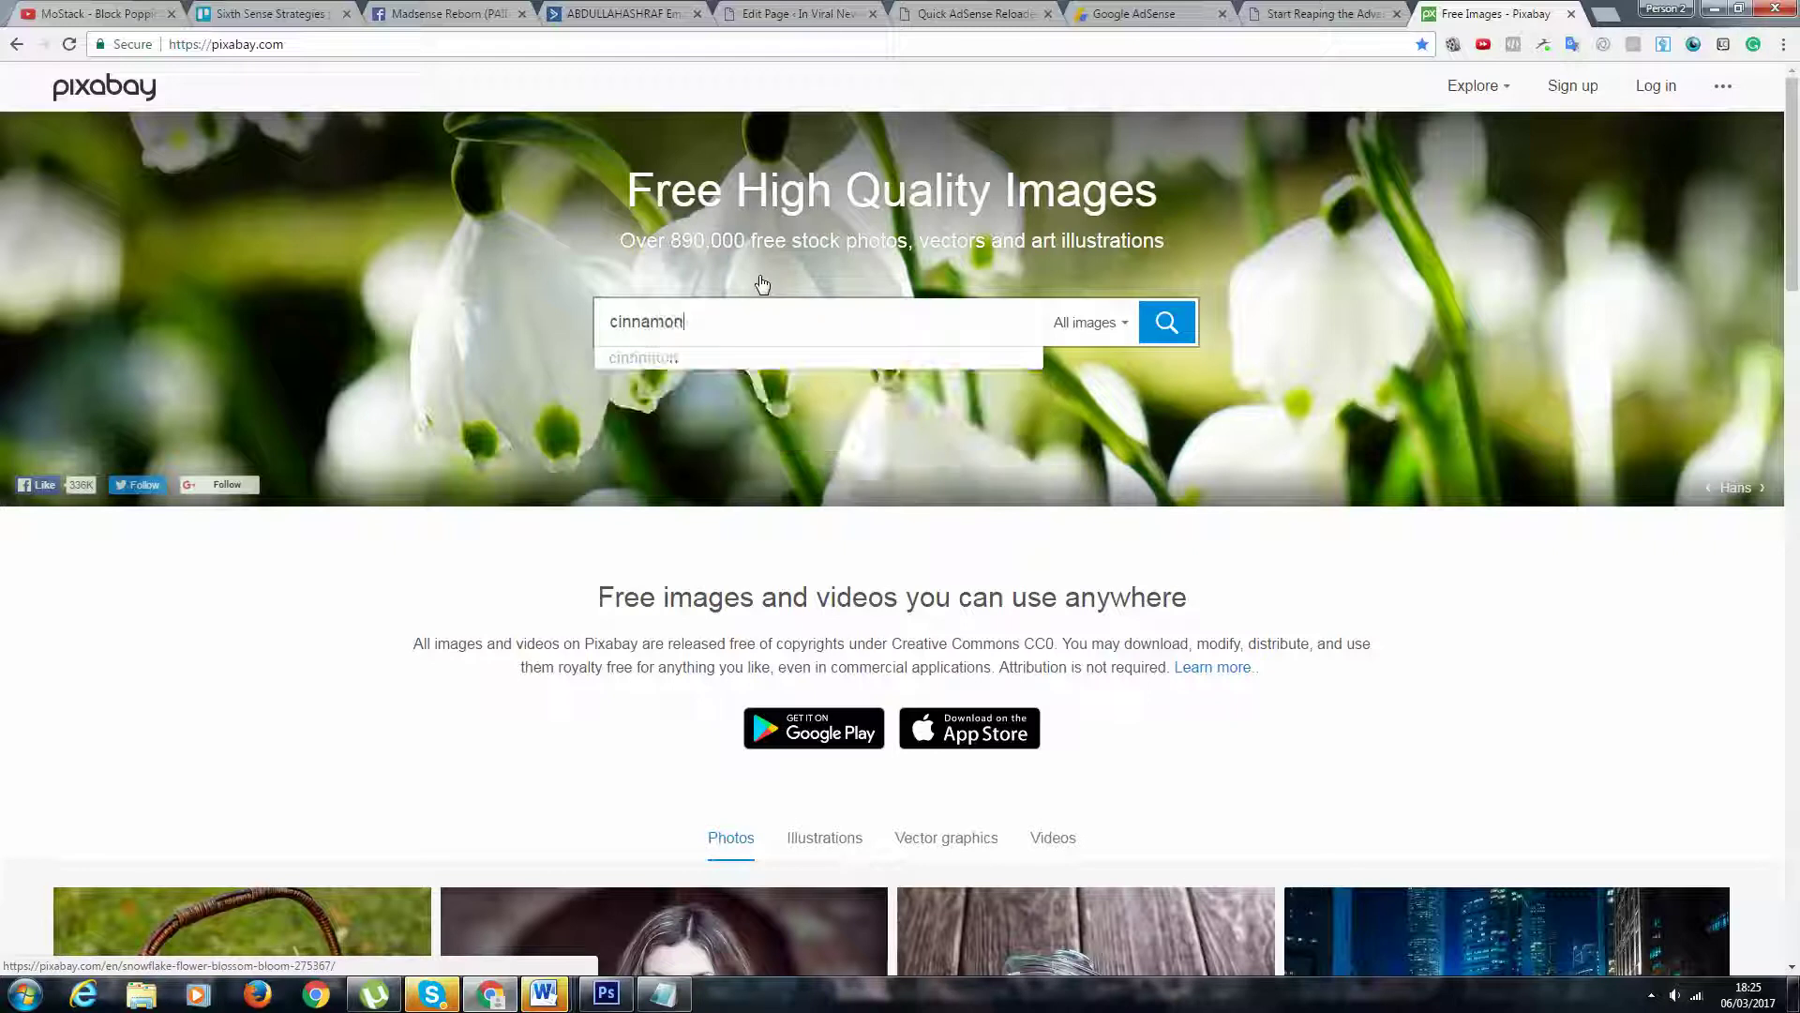
pyautogui.click(1152, 336)
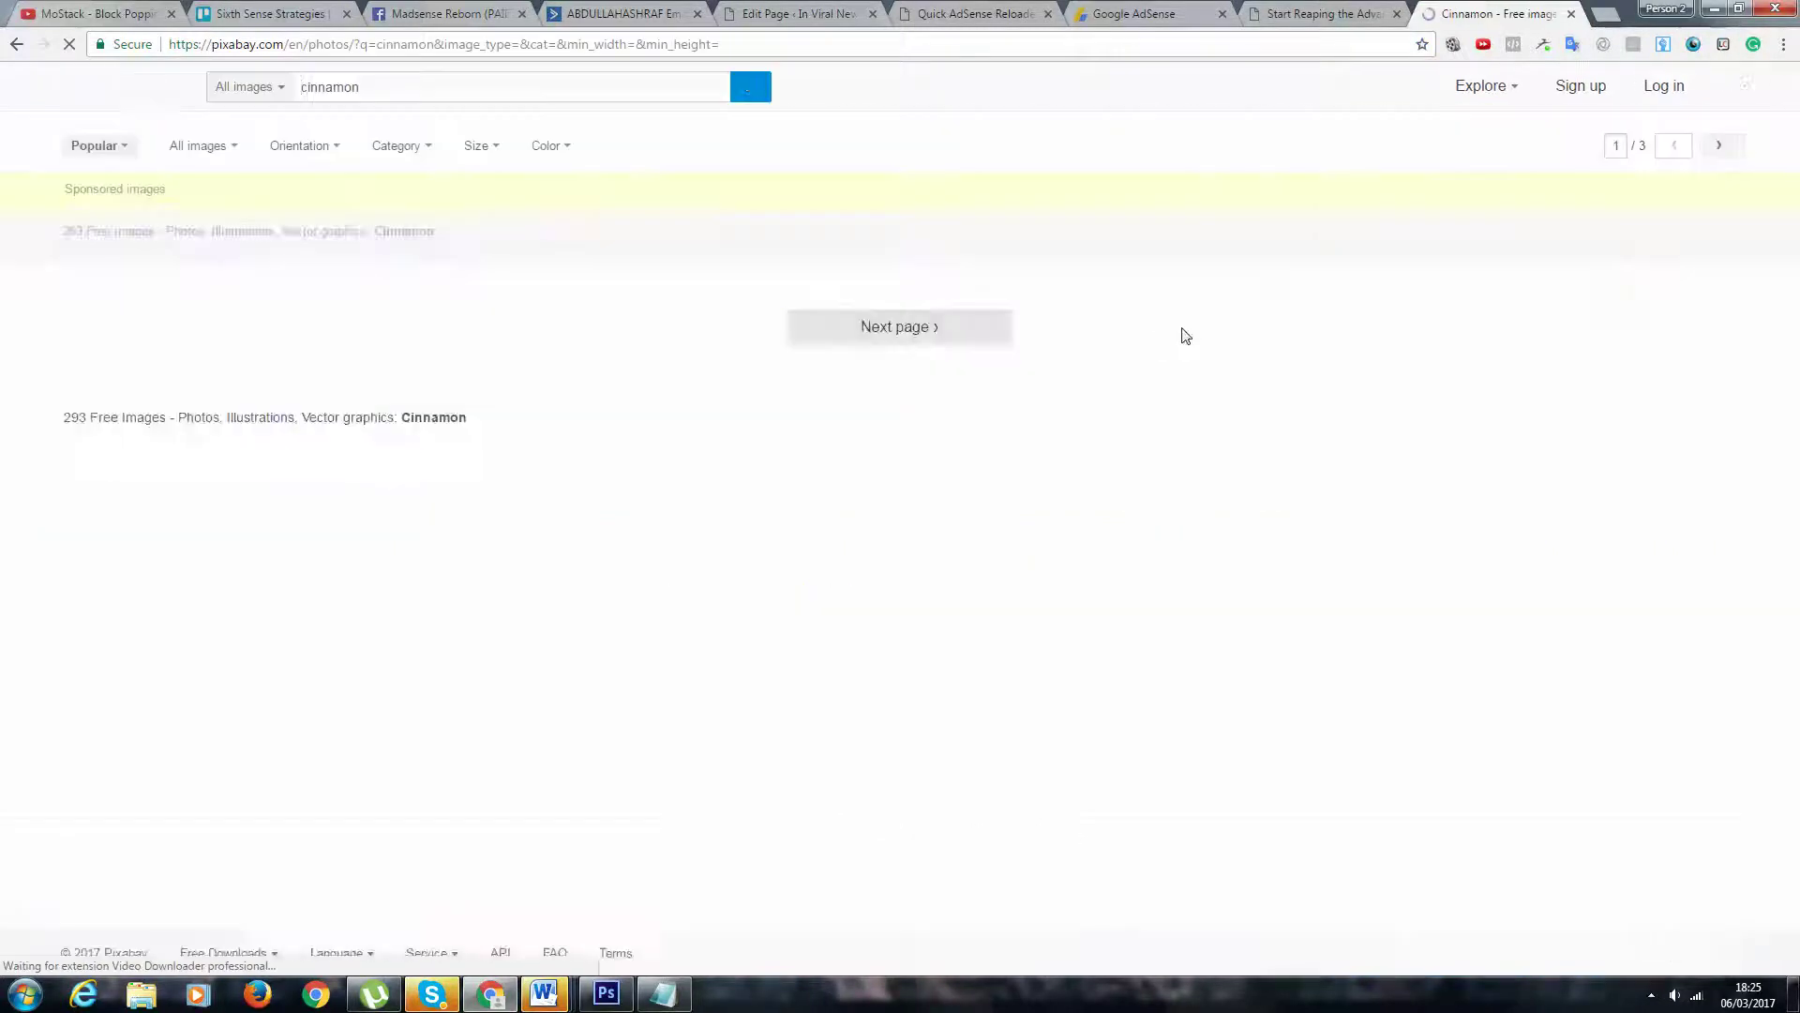
pyautogui.scroll(-2, 929, 412)
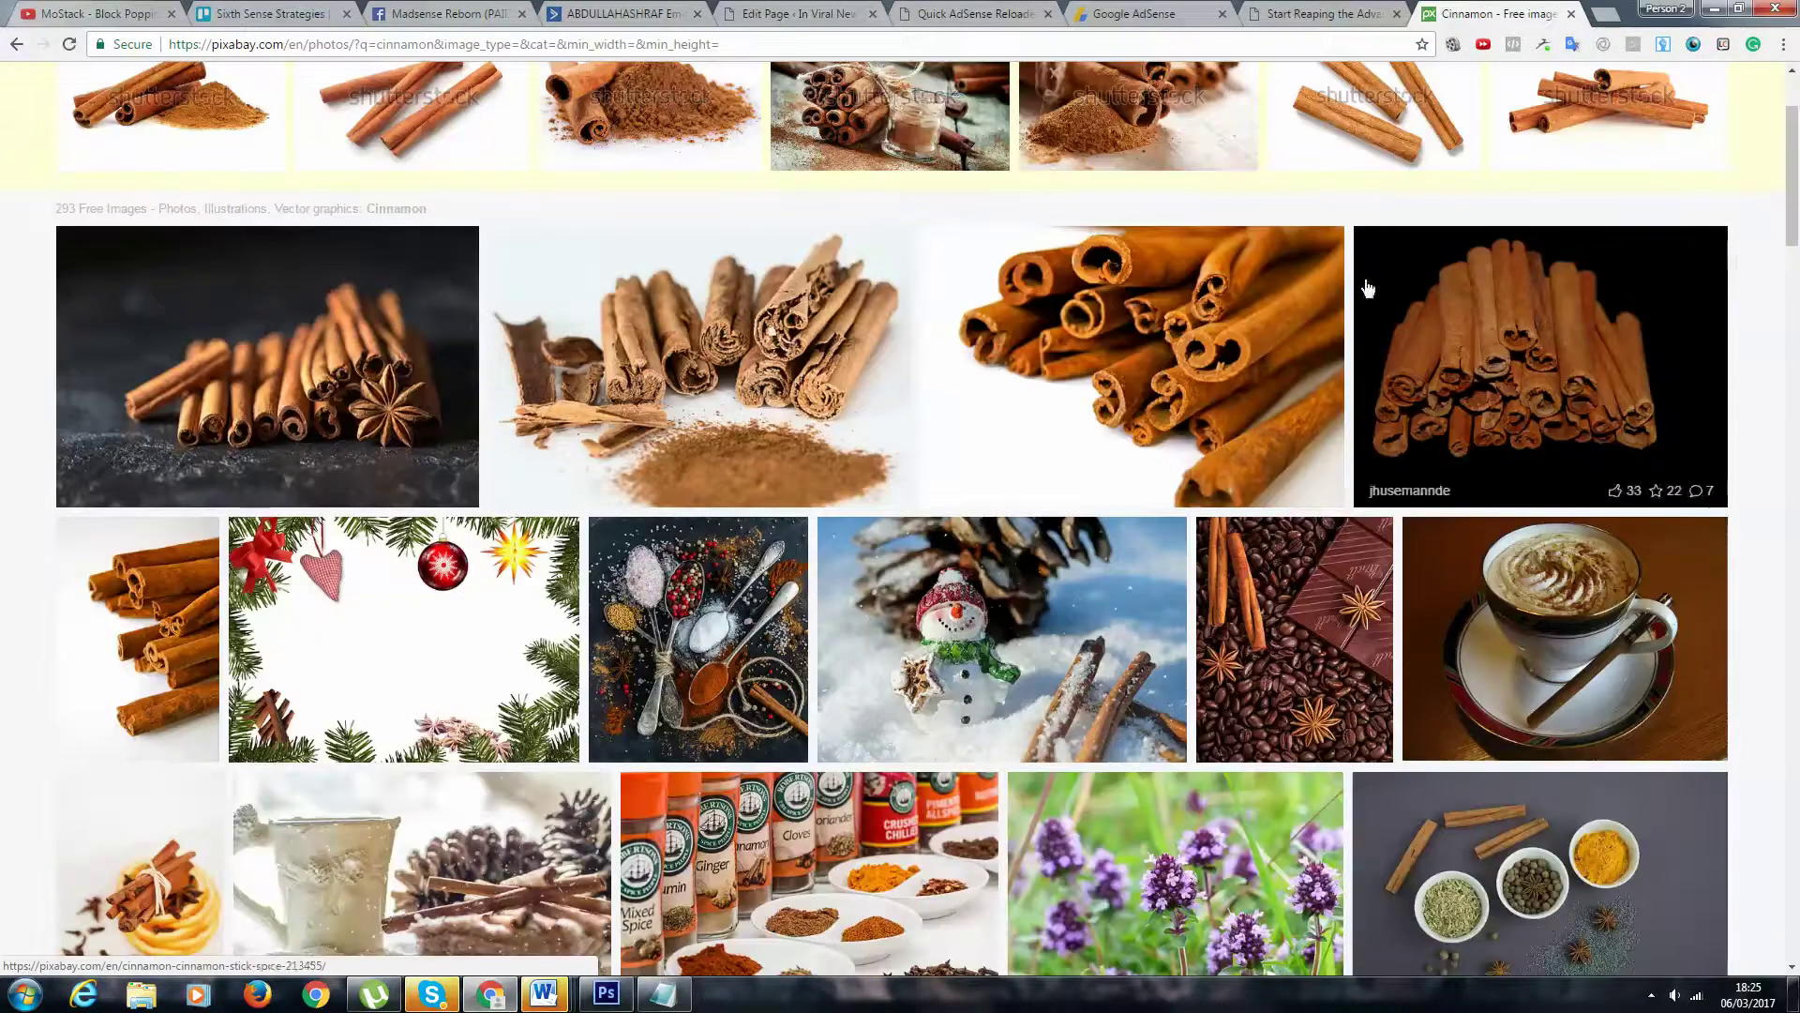
pyautogui.click(933, 414)
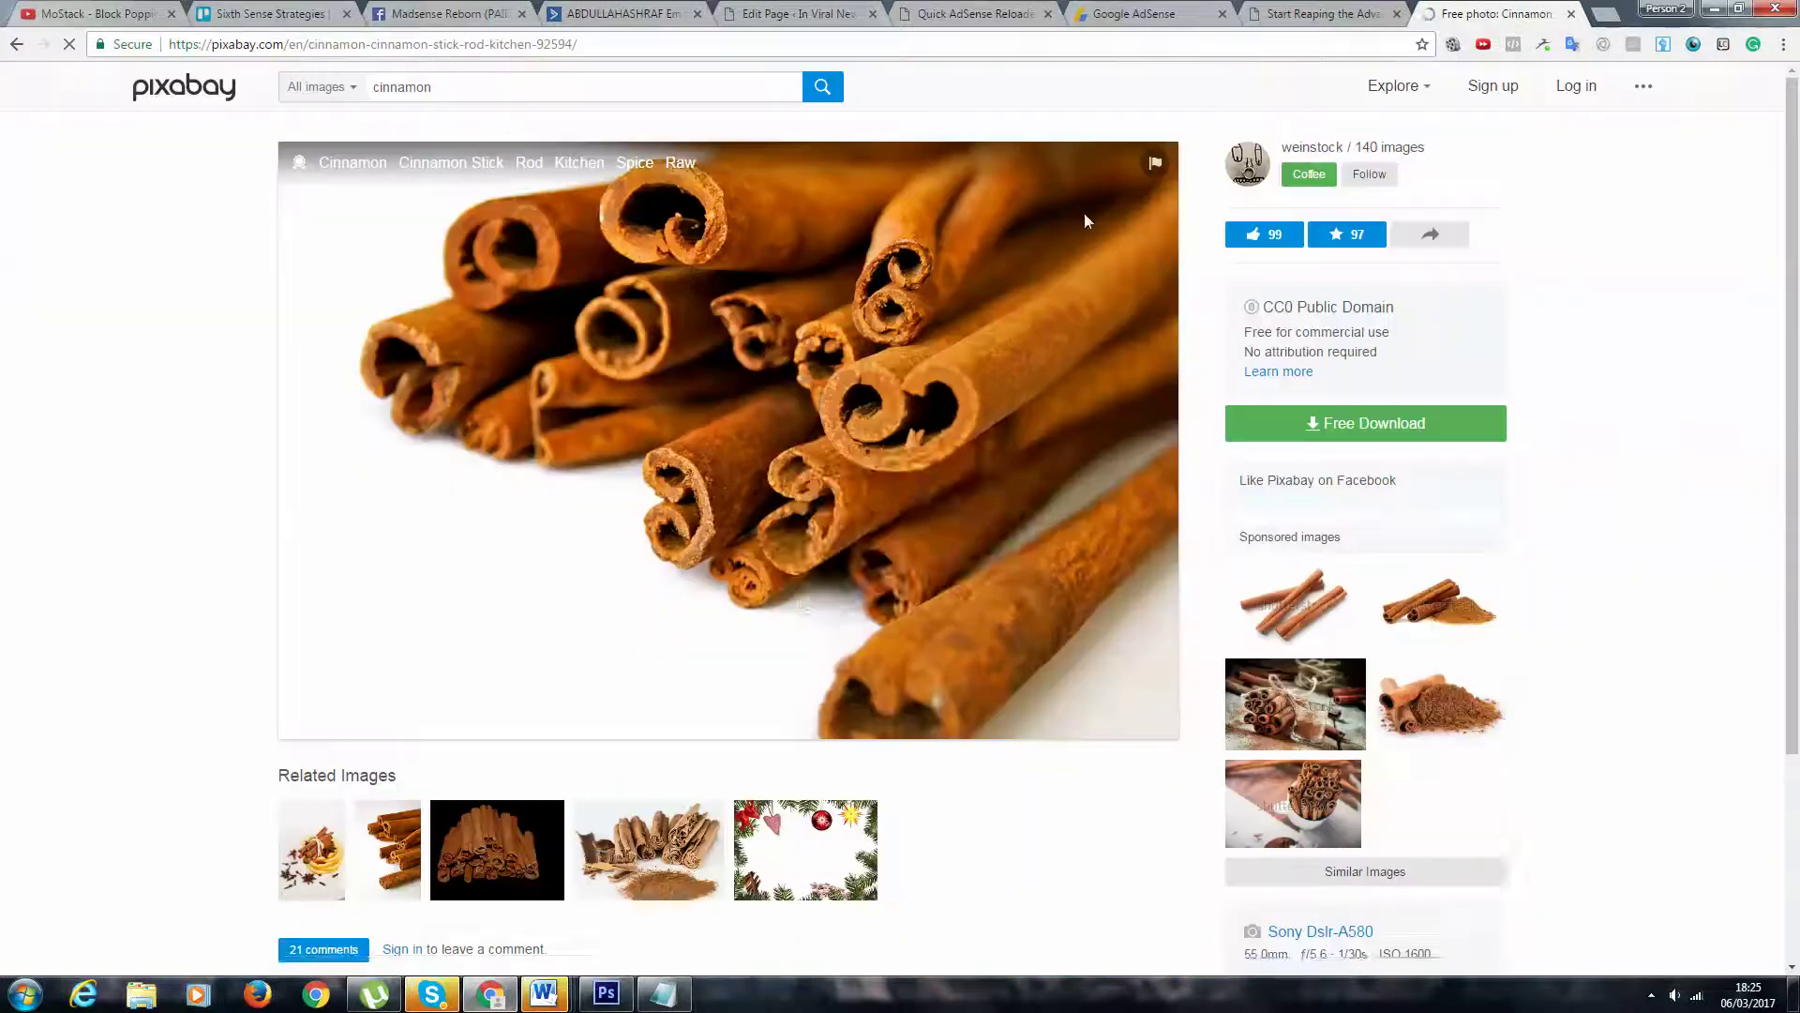
# - Copy the cinnamon stick photo into the Photoshop ad canvas and move it flush with the canvas's right edge
pyautogui.rightClick(802, 466)
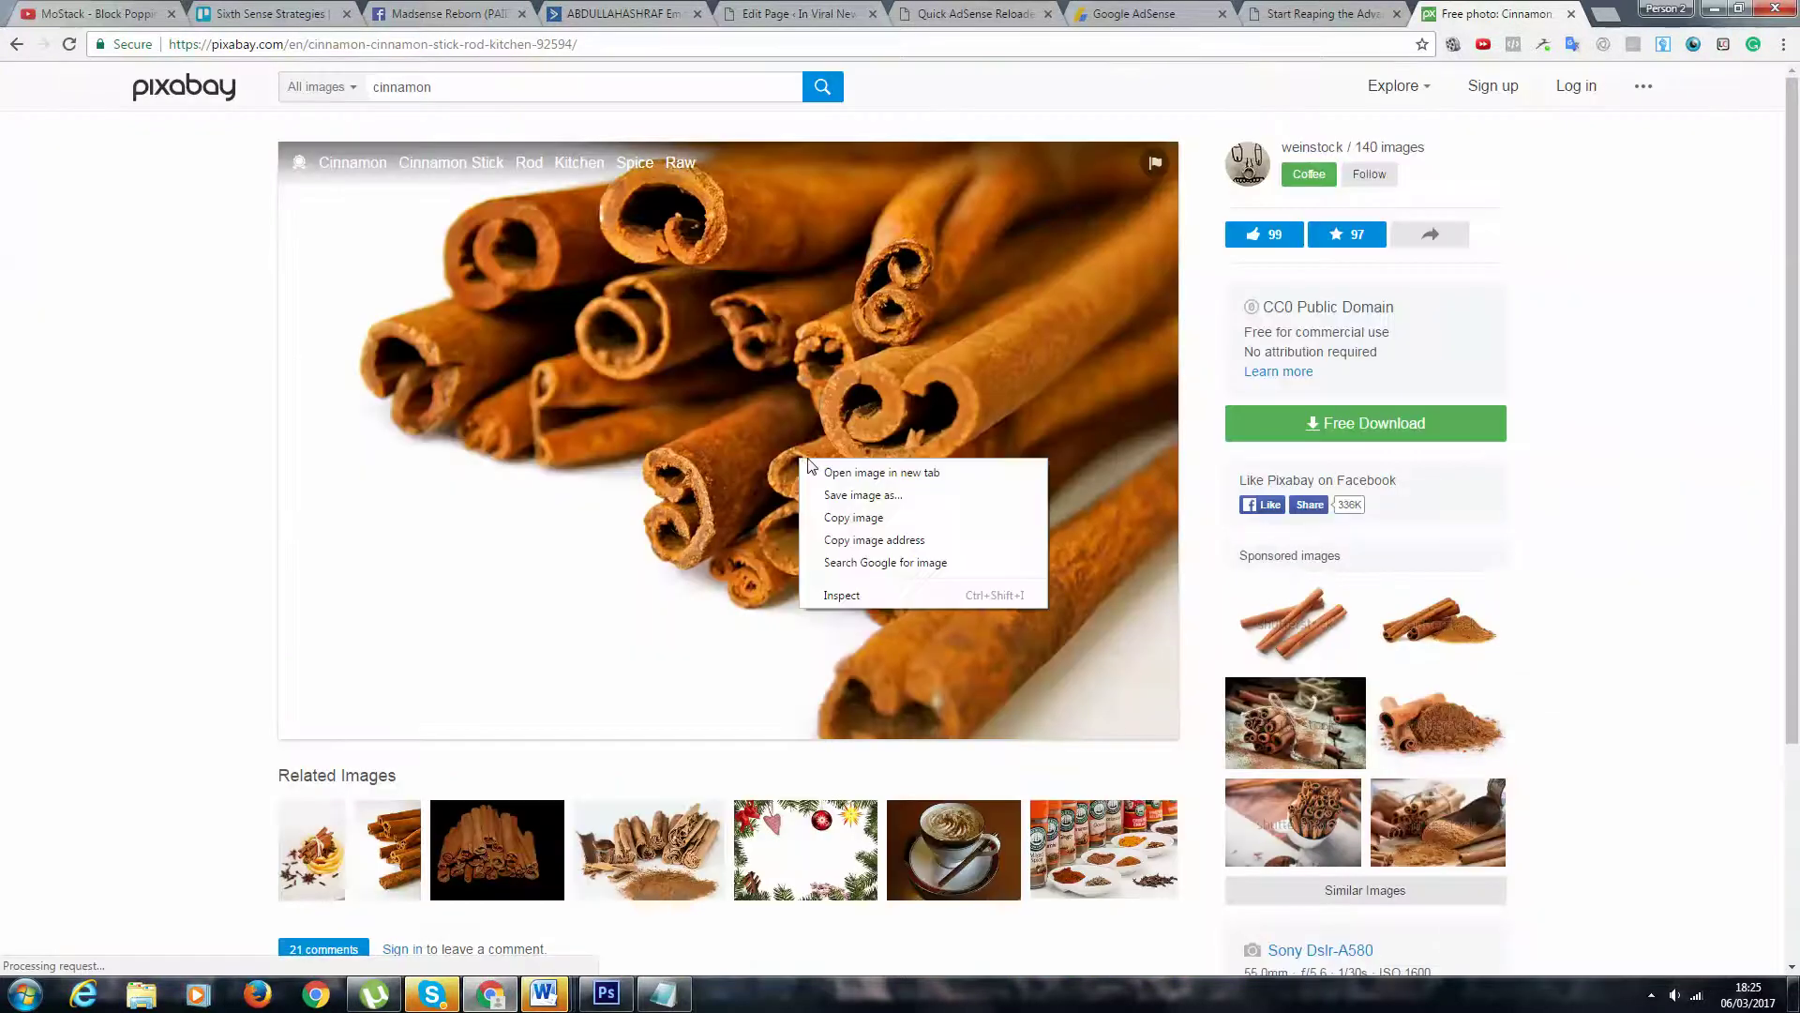
pyautogui.click(852, 515)
pyautogui.click(633, 994)
pyautogui.hotkey('ctrl', 'v')
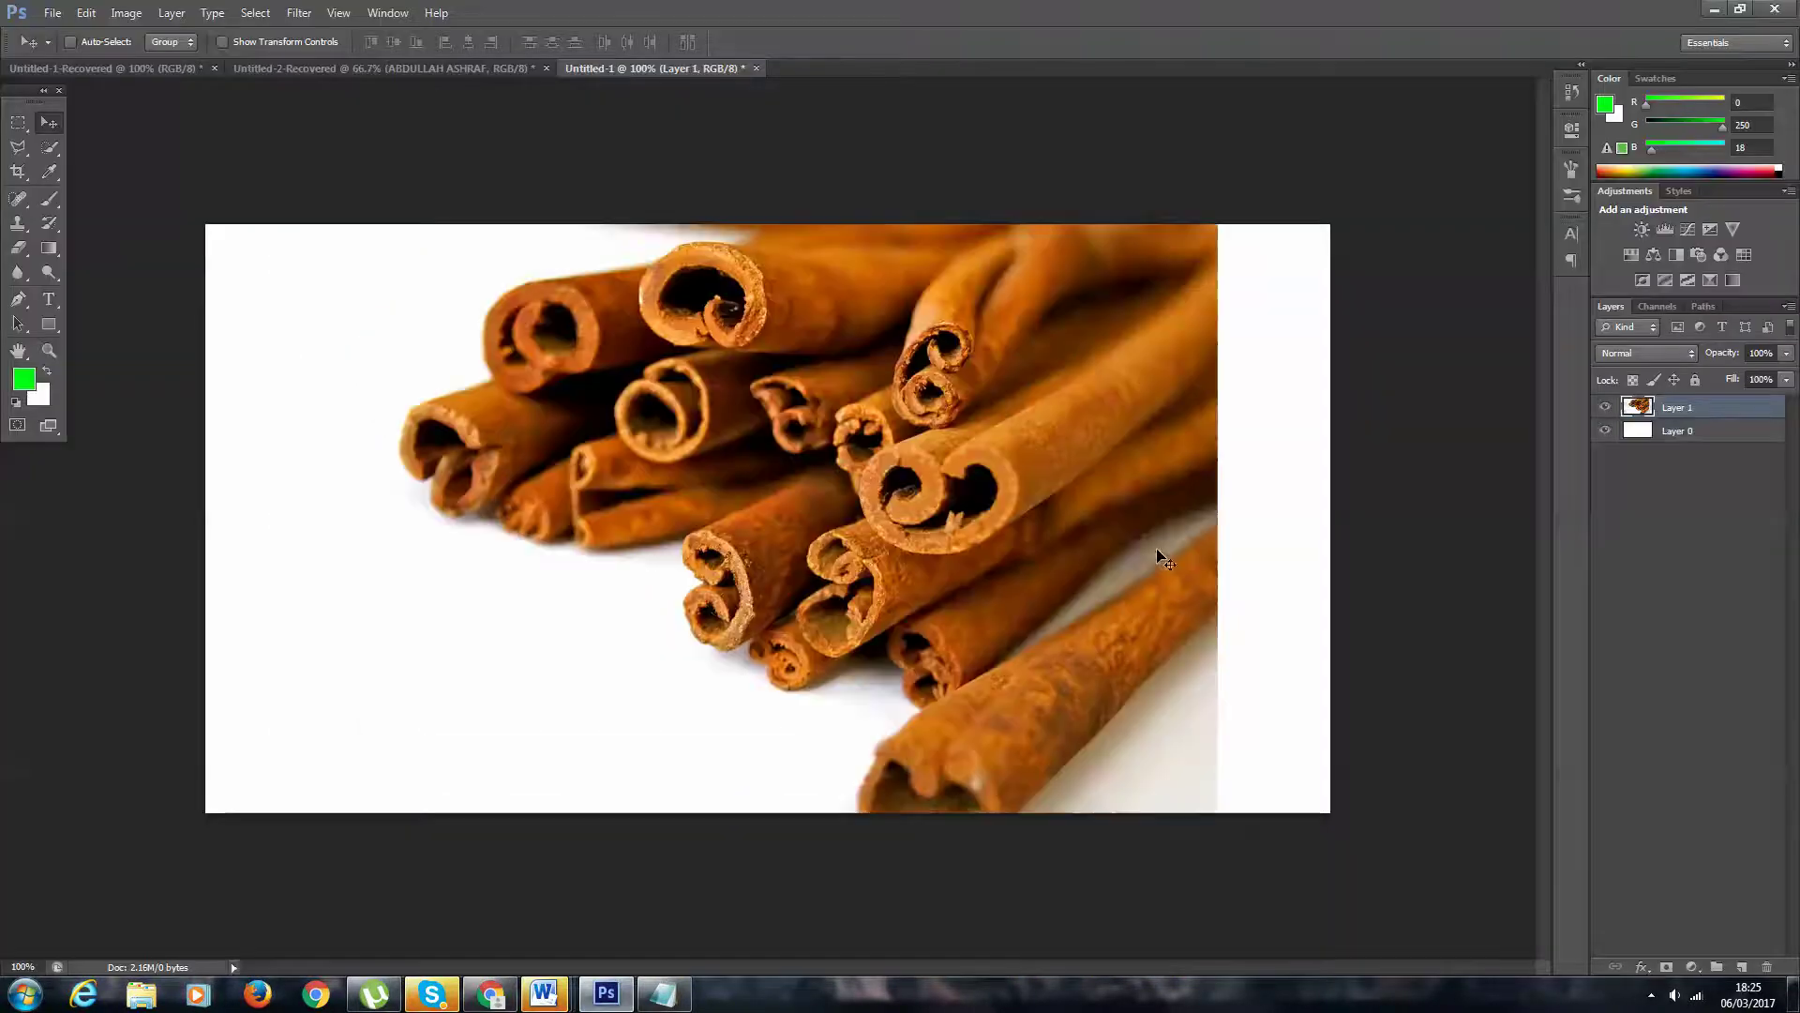
pyautogui.moveTo(1128, 542); pyautogui.dragTo(1219, 536)
# - Switch back to Chrome and search Pixabay for "honey"
pyautogui.click(490, 994)
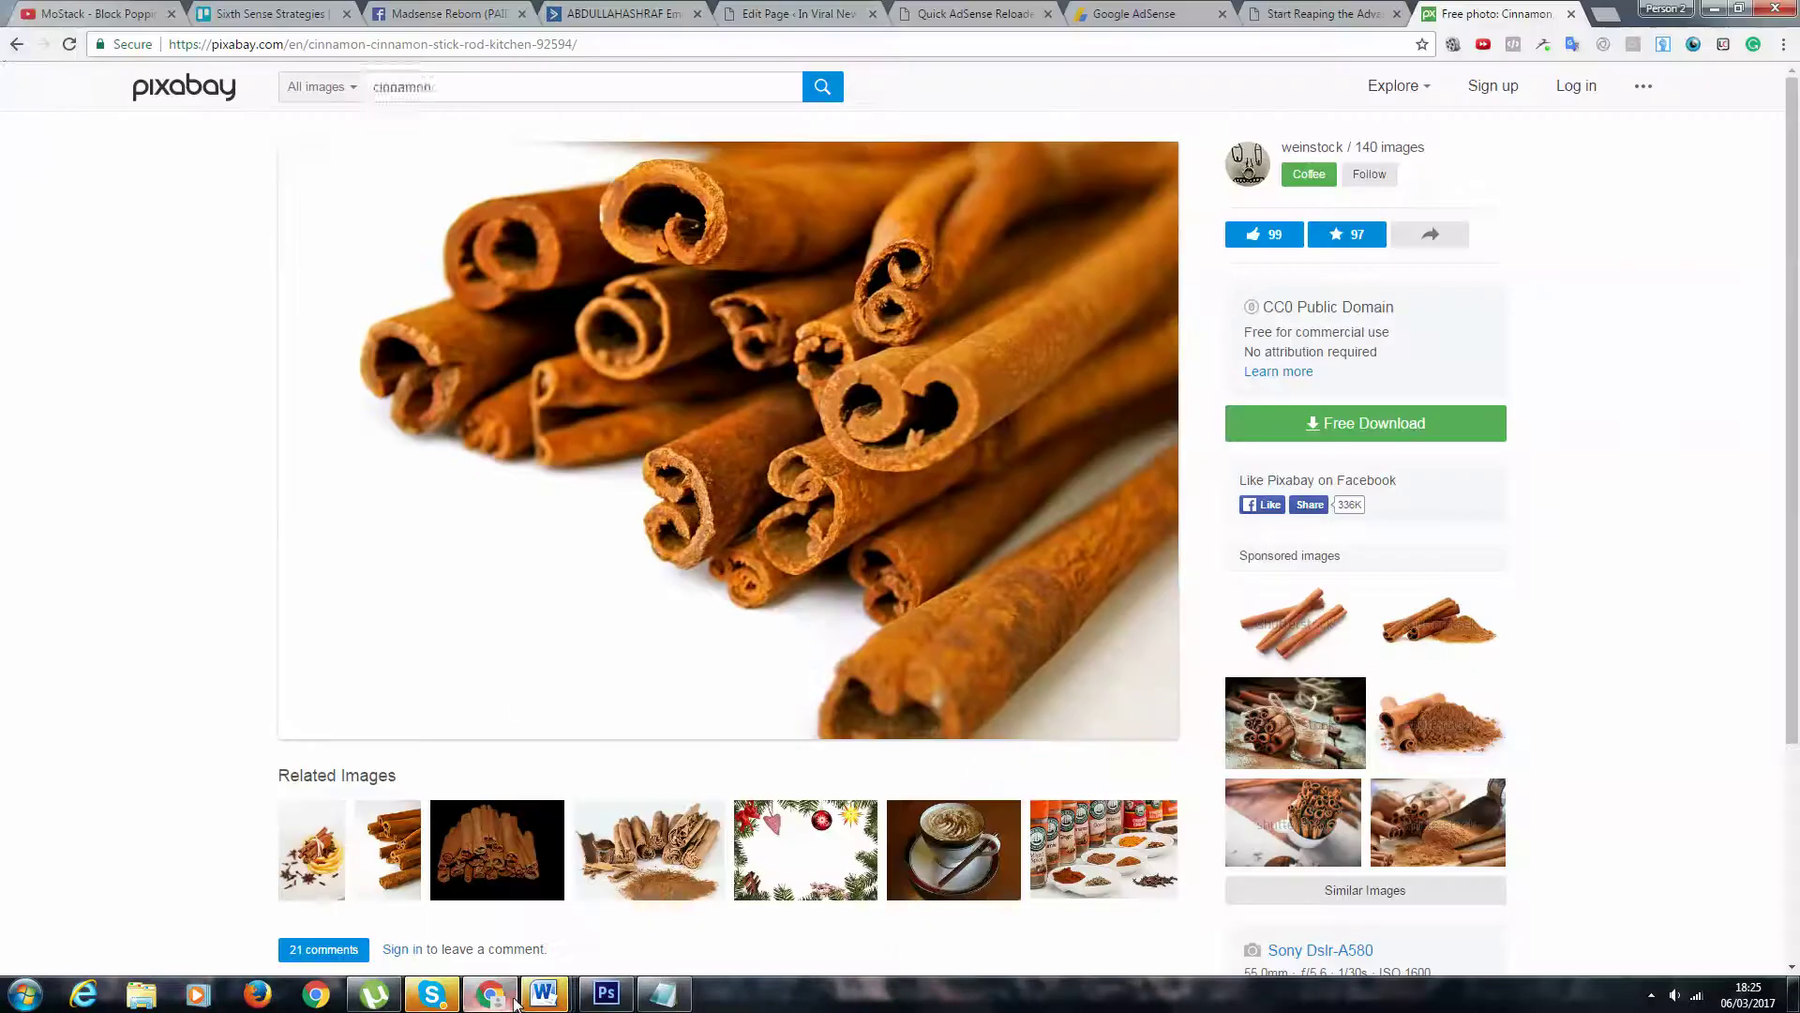
pyautogui.write('honey')
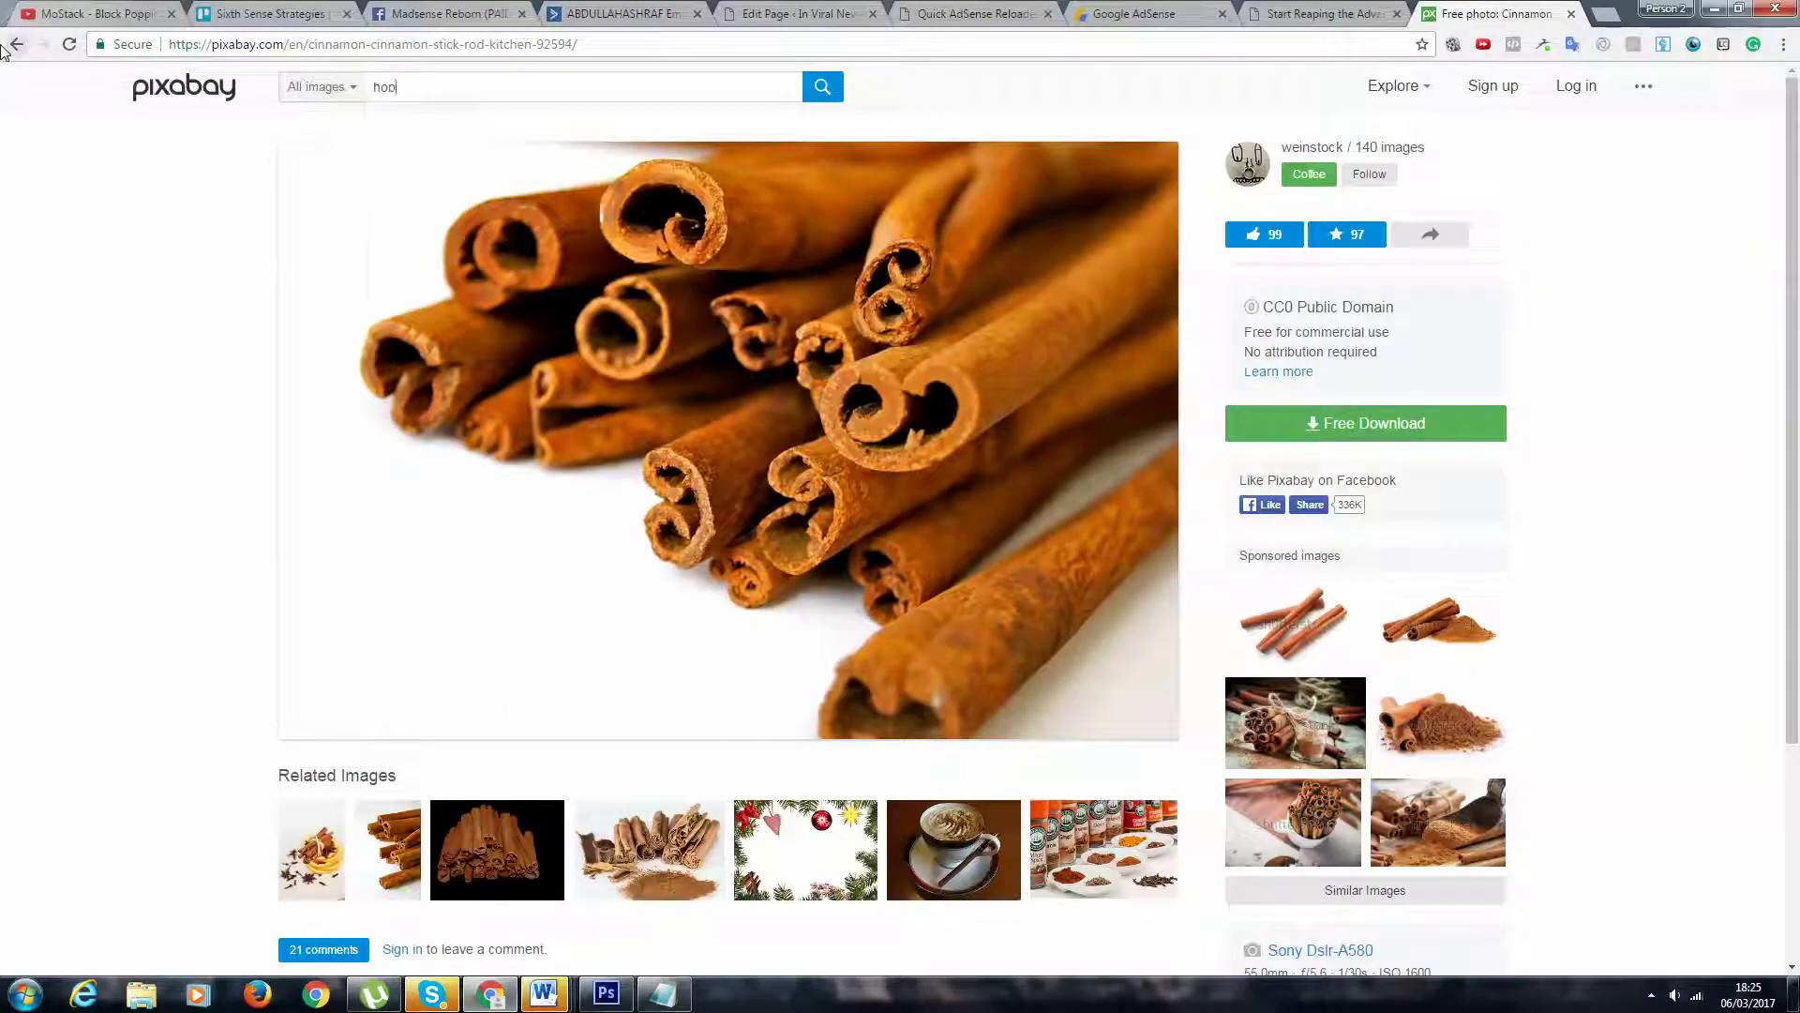
pyautogui.press('Return')
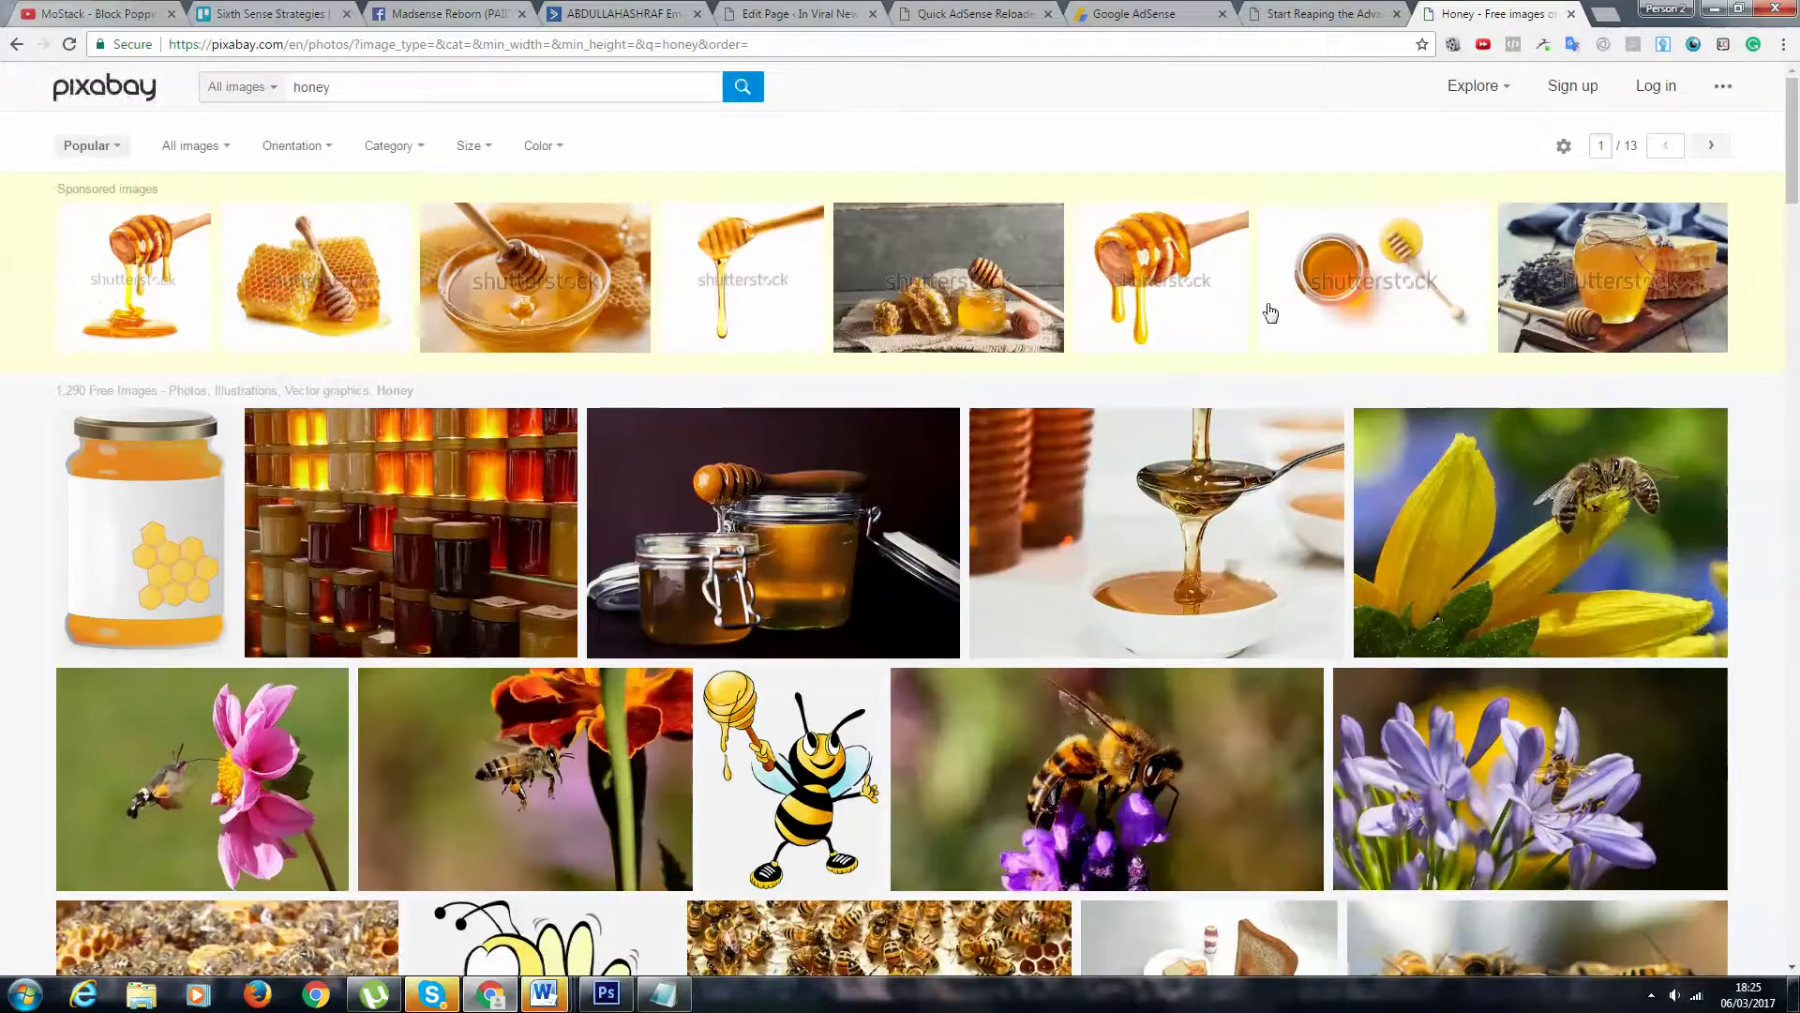
# - Look through the honey image results for a photo that suits the ad
pyautogui.scroll(-1, 1269, 309)
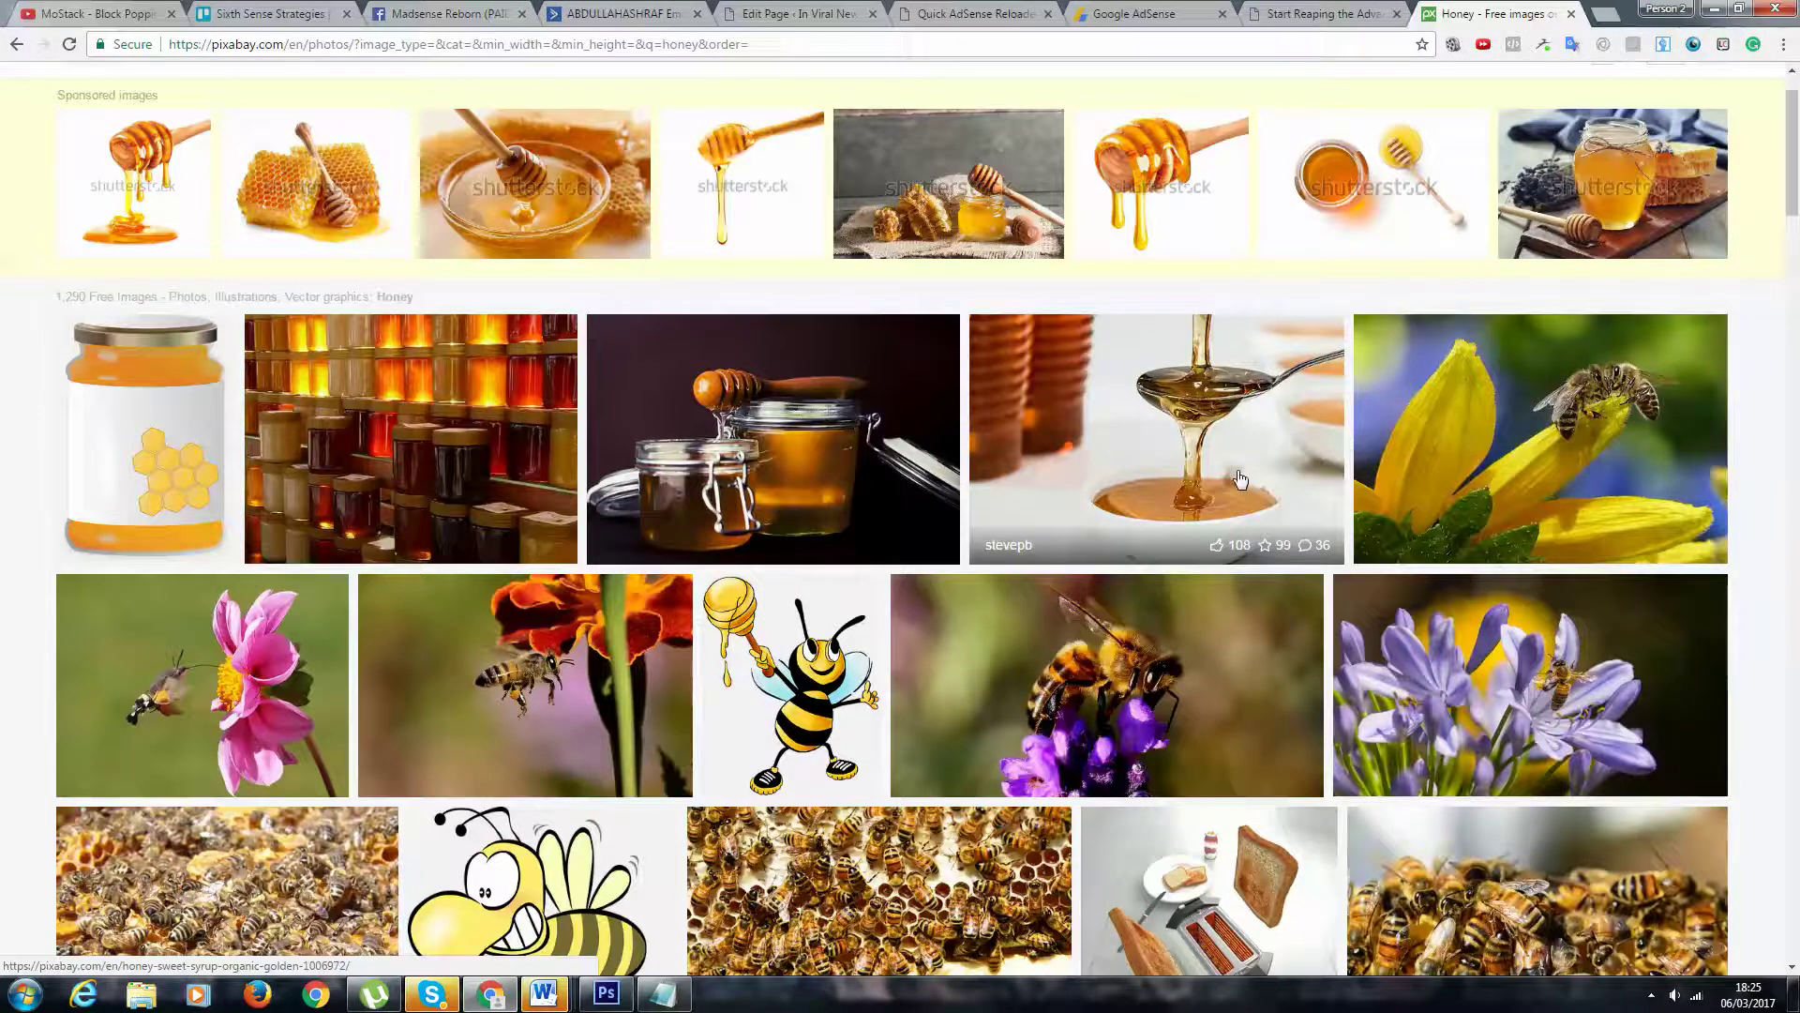
pyautogui.scroll(-1, 1235, 479)
pyautogui.scroll(-1, 1236, 463)
pyautogui.scroll(-1, 1683, 357)
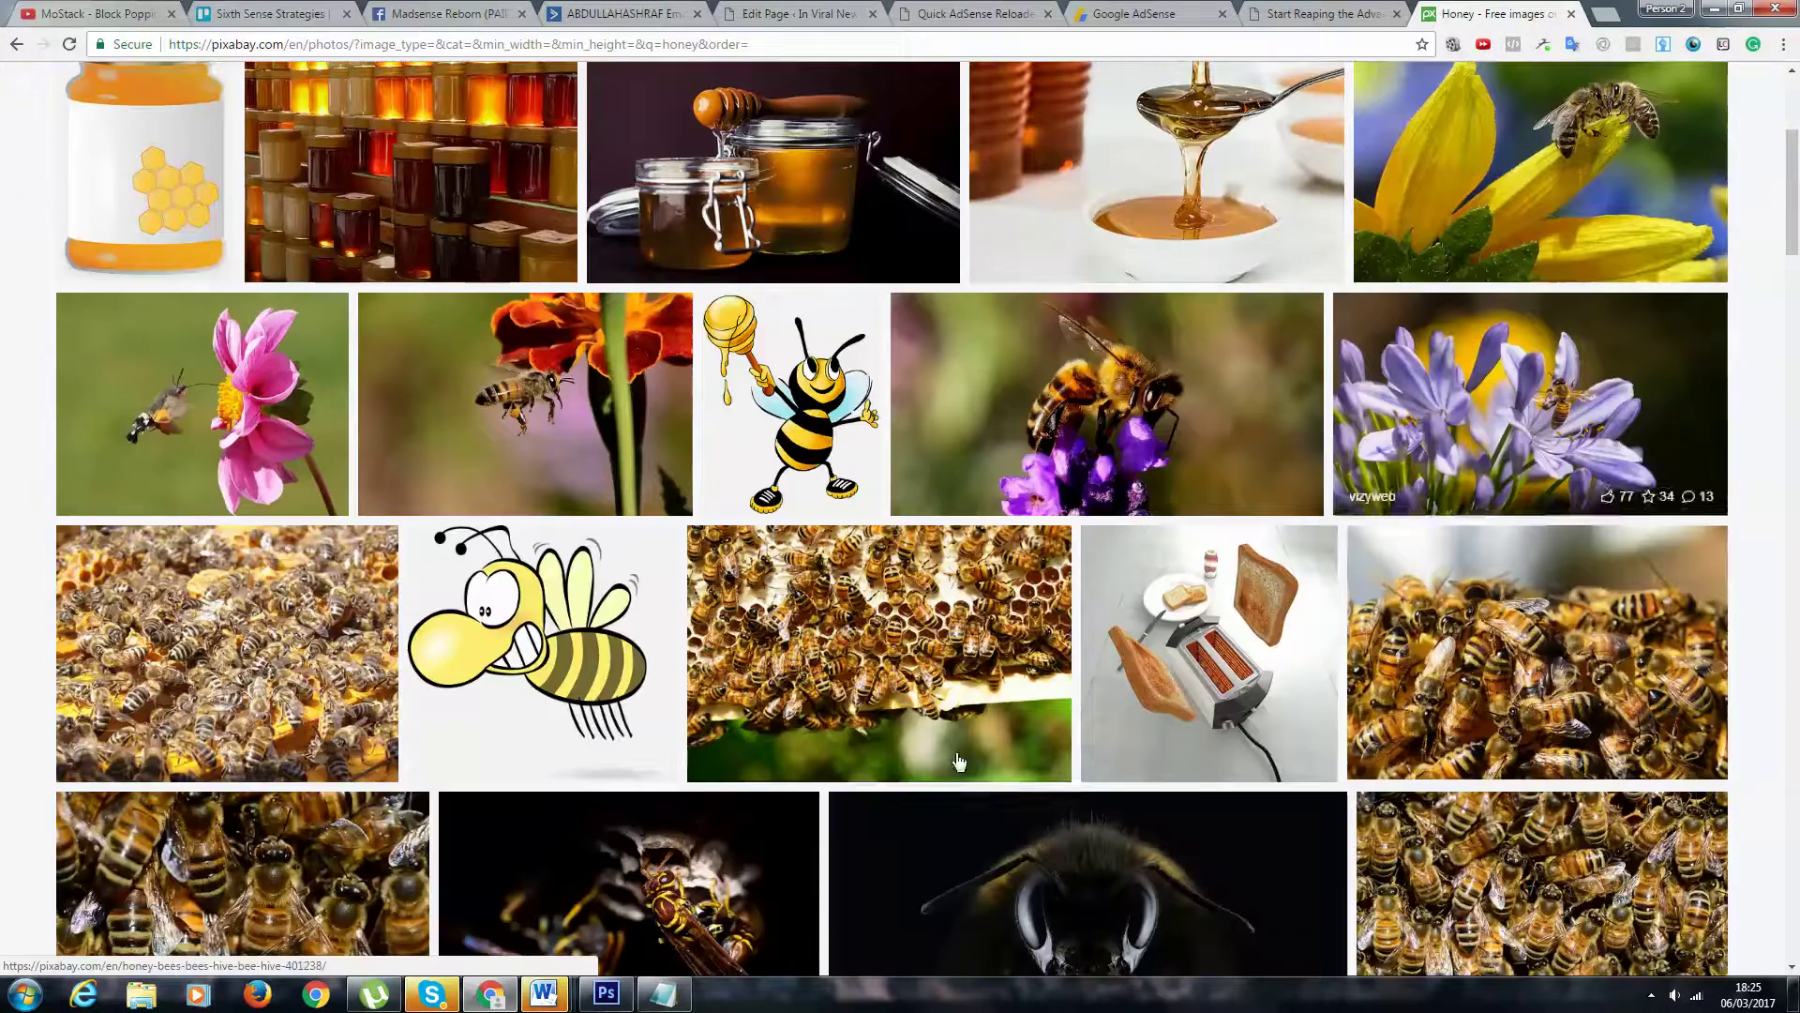
pyautogui.scroll(-1, 1692, 691)
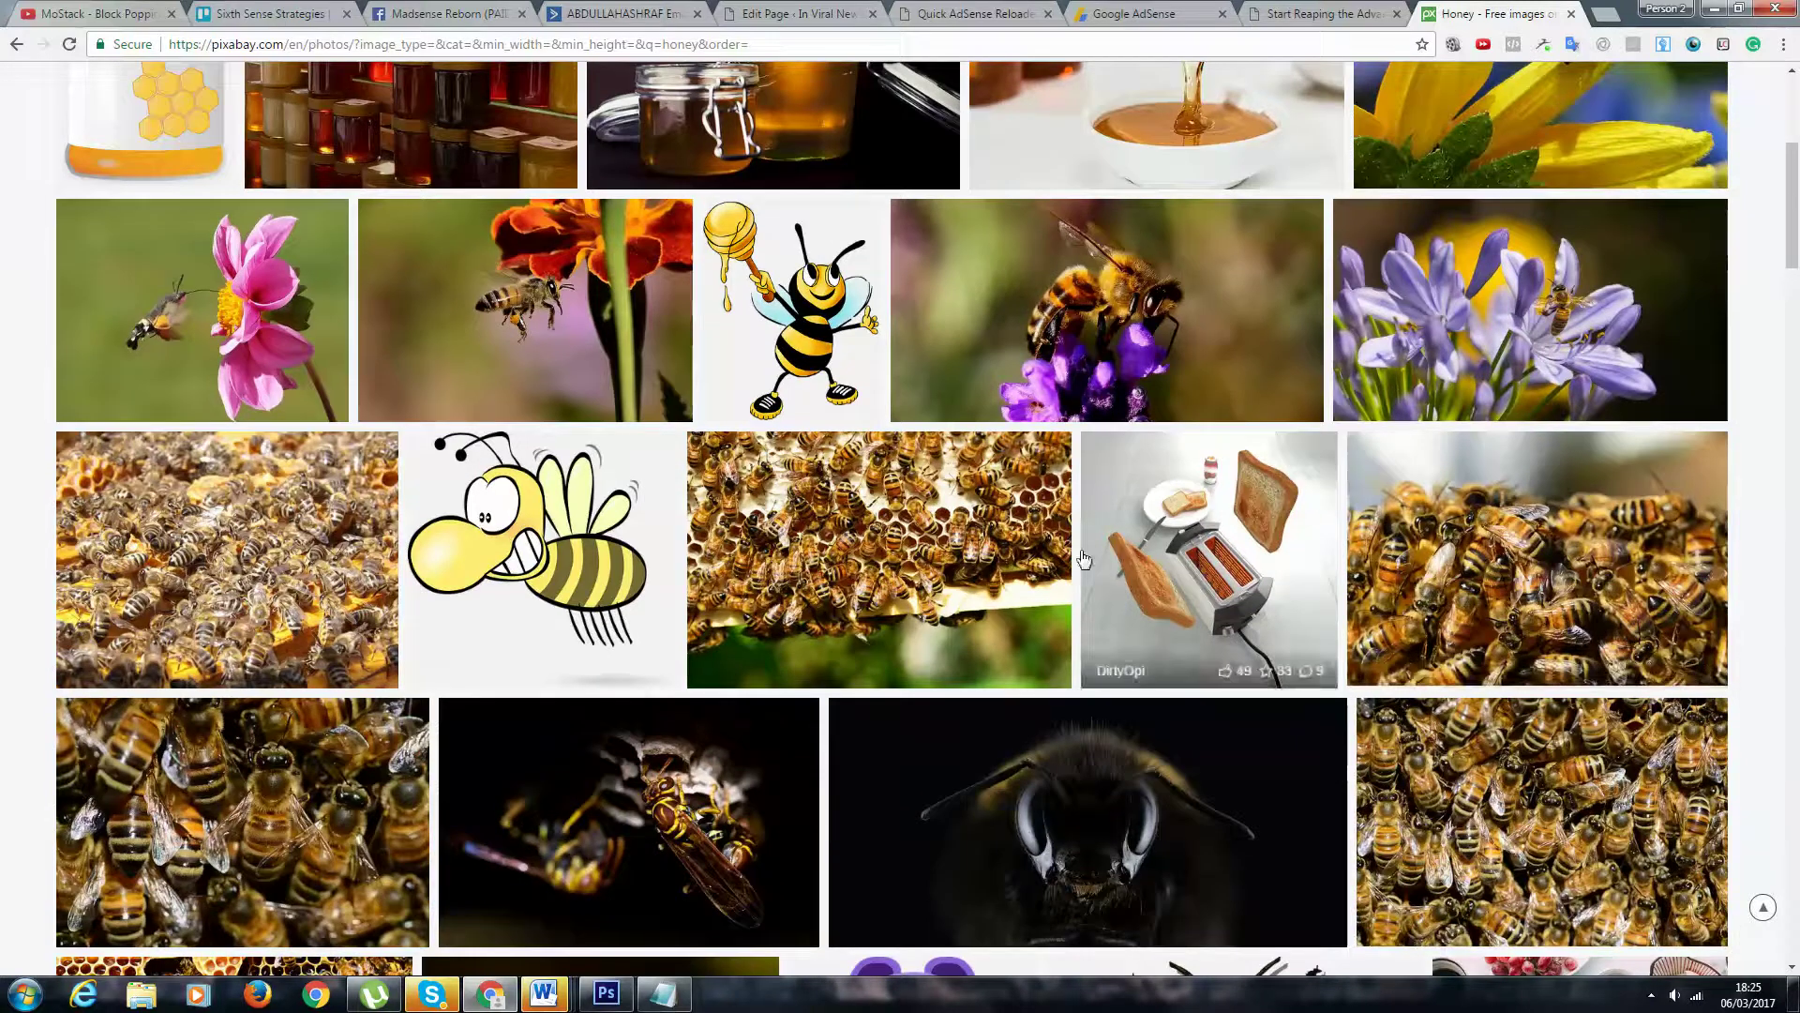
pyautogui.scroll(4, 950, 475)
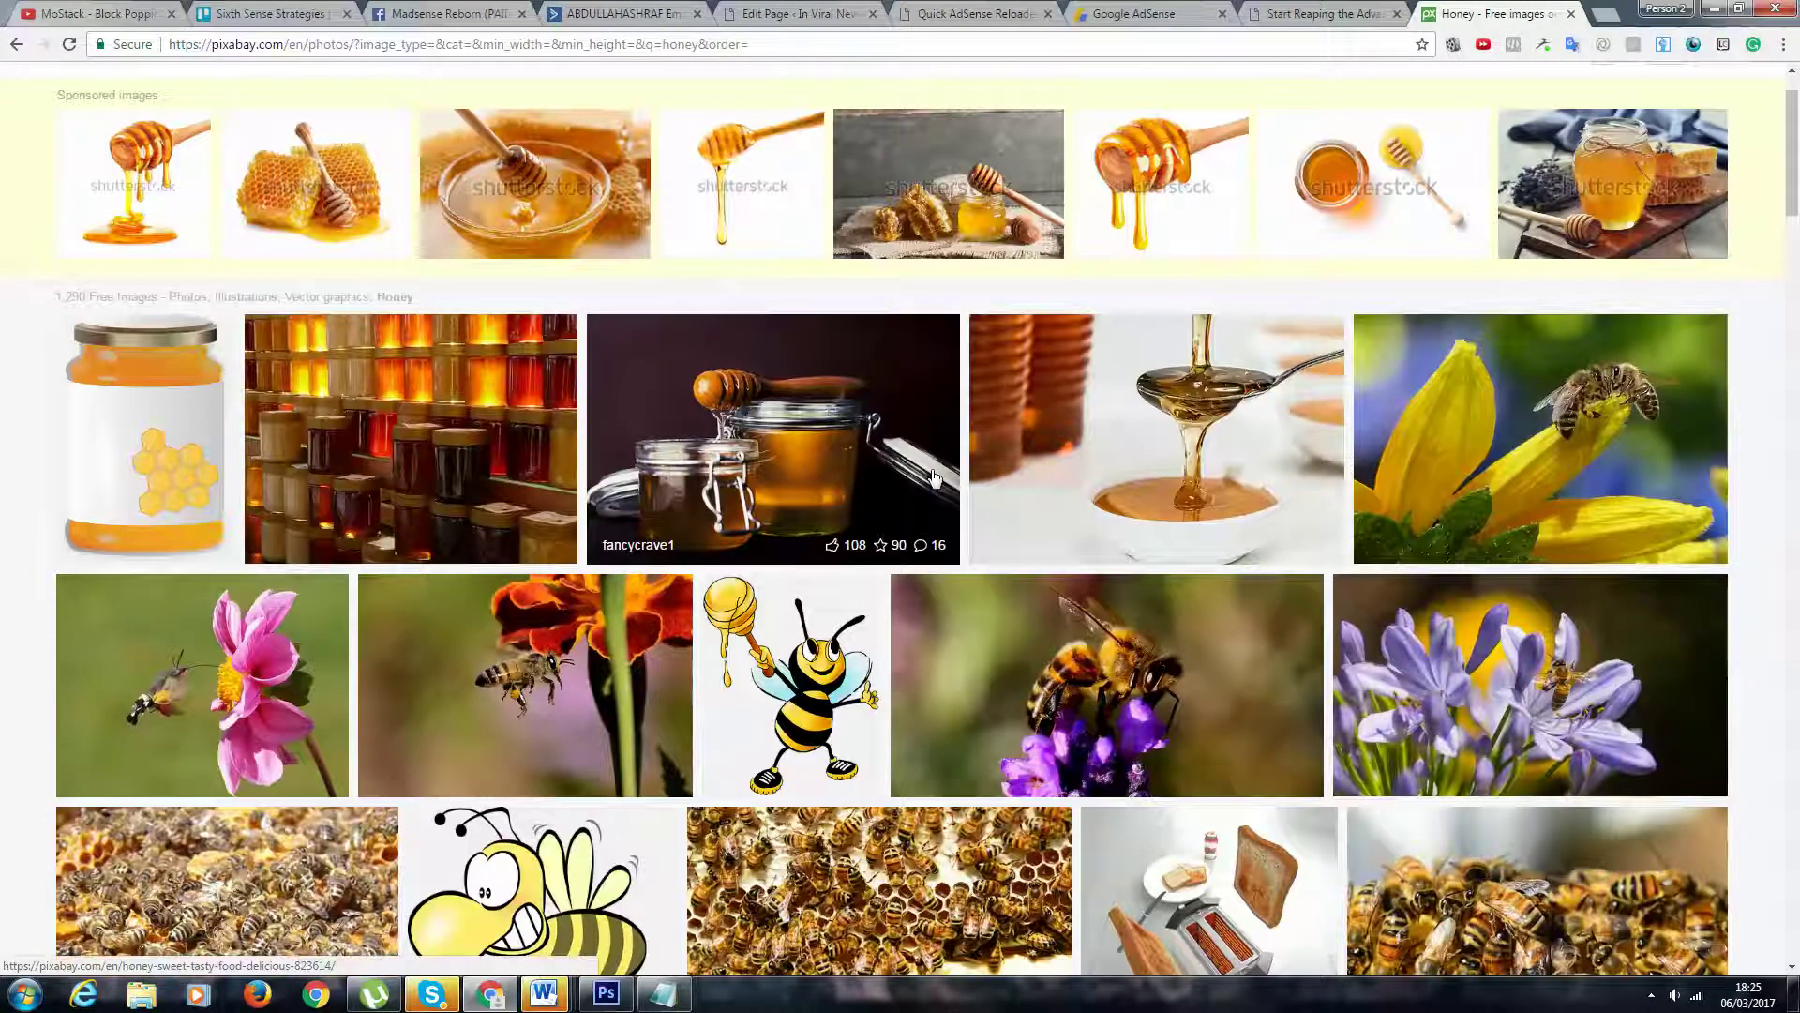
pyautogui.scroll(-3, 1732, 397)
pyautogui.scroll(-1, 1732, 397)
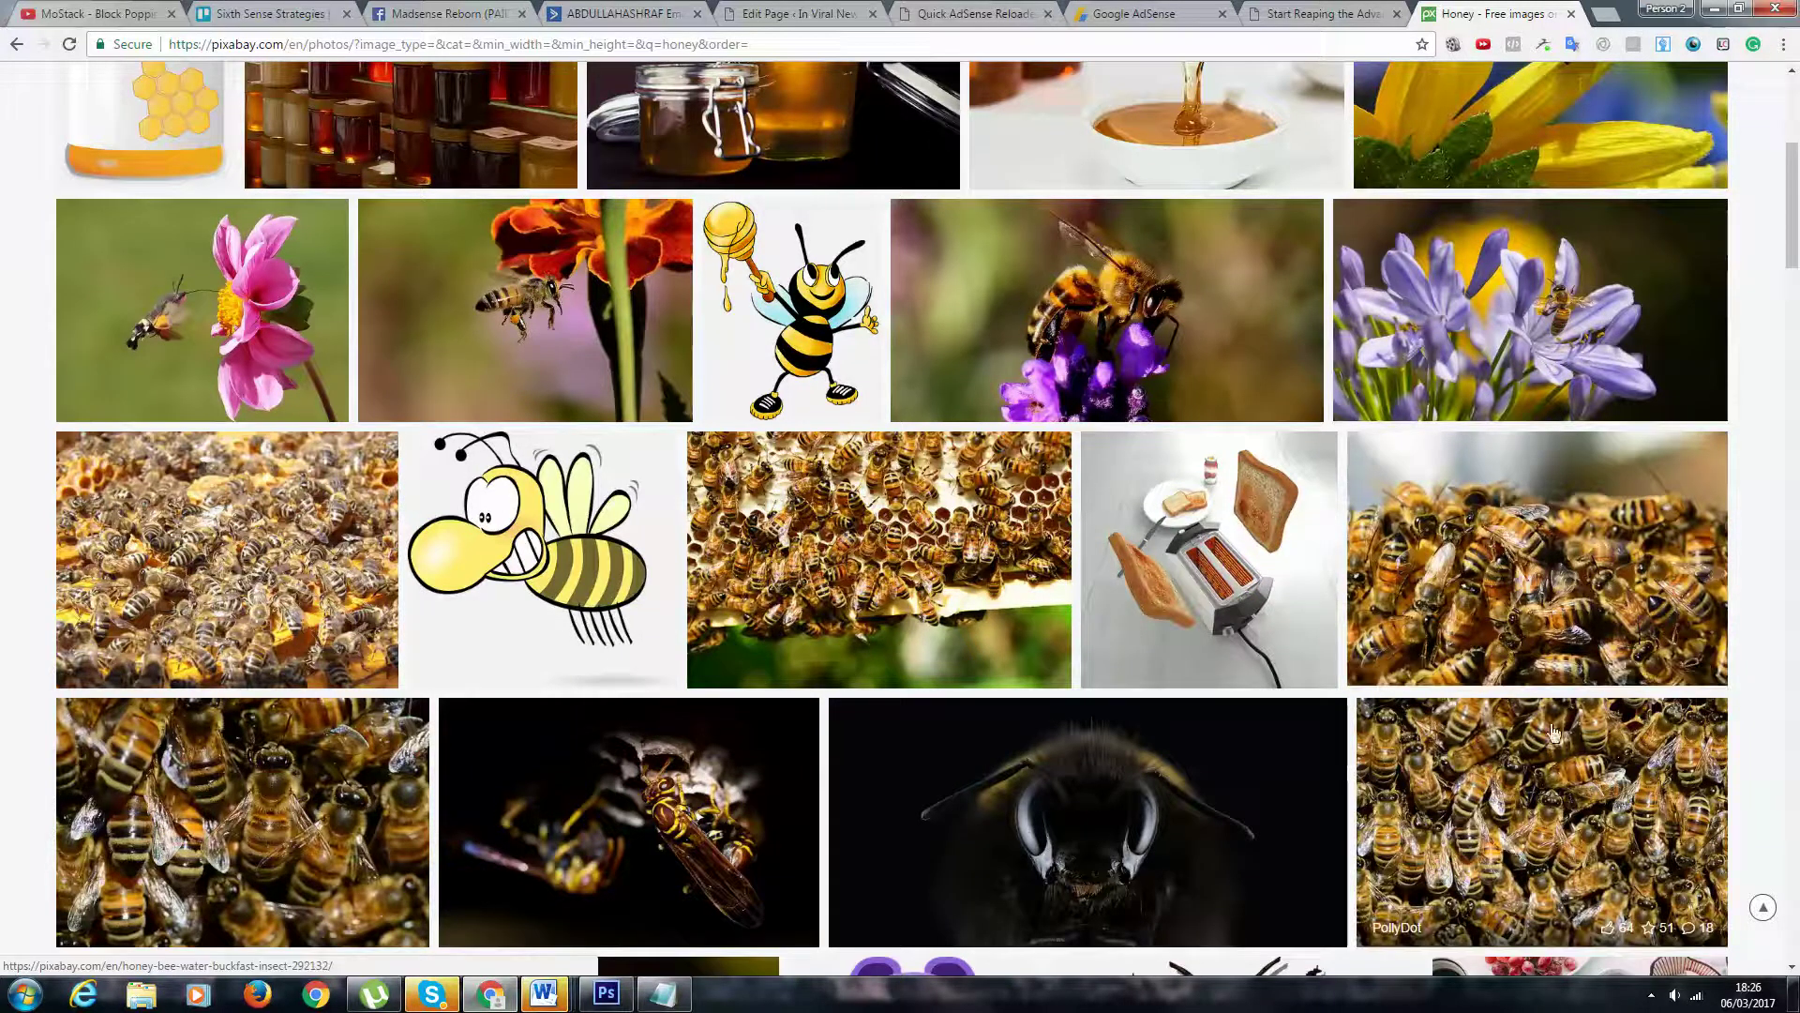
pyautogui.scroll(-3, 1090, 658)
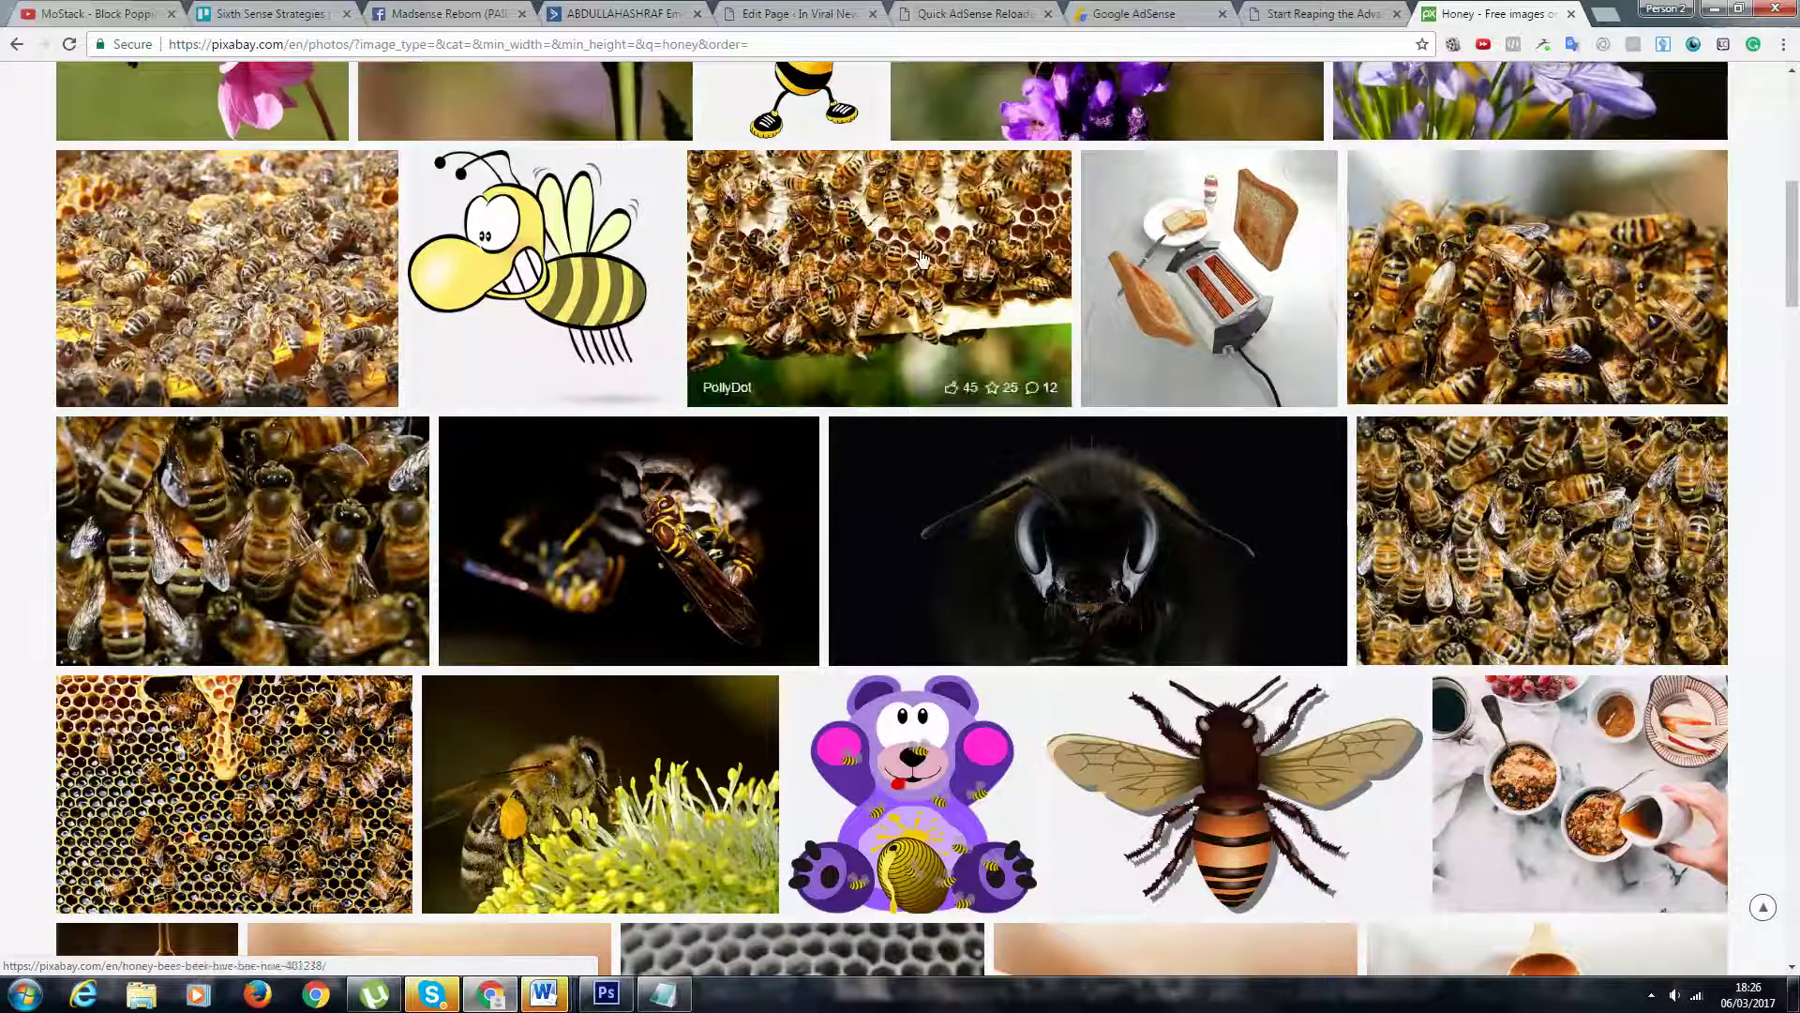
# - Open the close-up photo of densely crowded honey bees, copy the image and switch to Photoshop
pyautogui.click(1665, 499)
pyautogui.rightClick(713, 544)
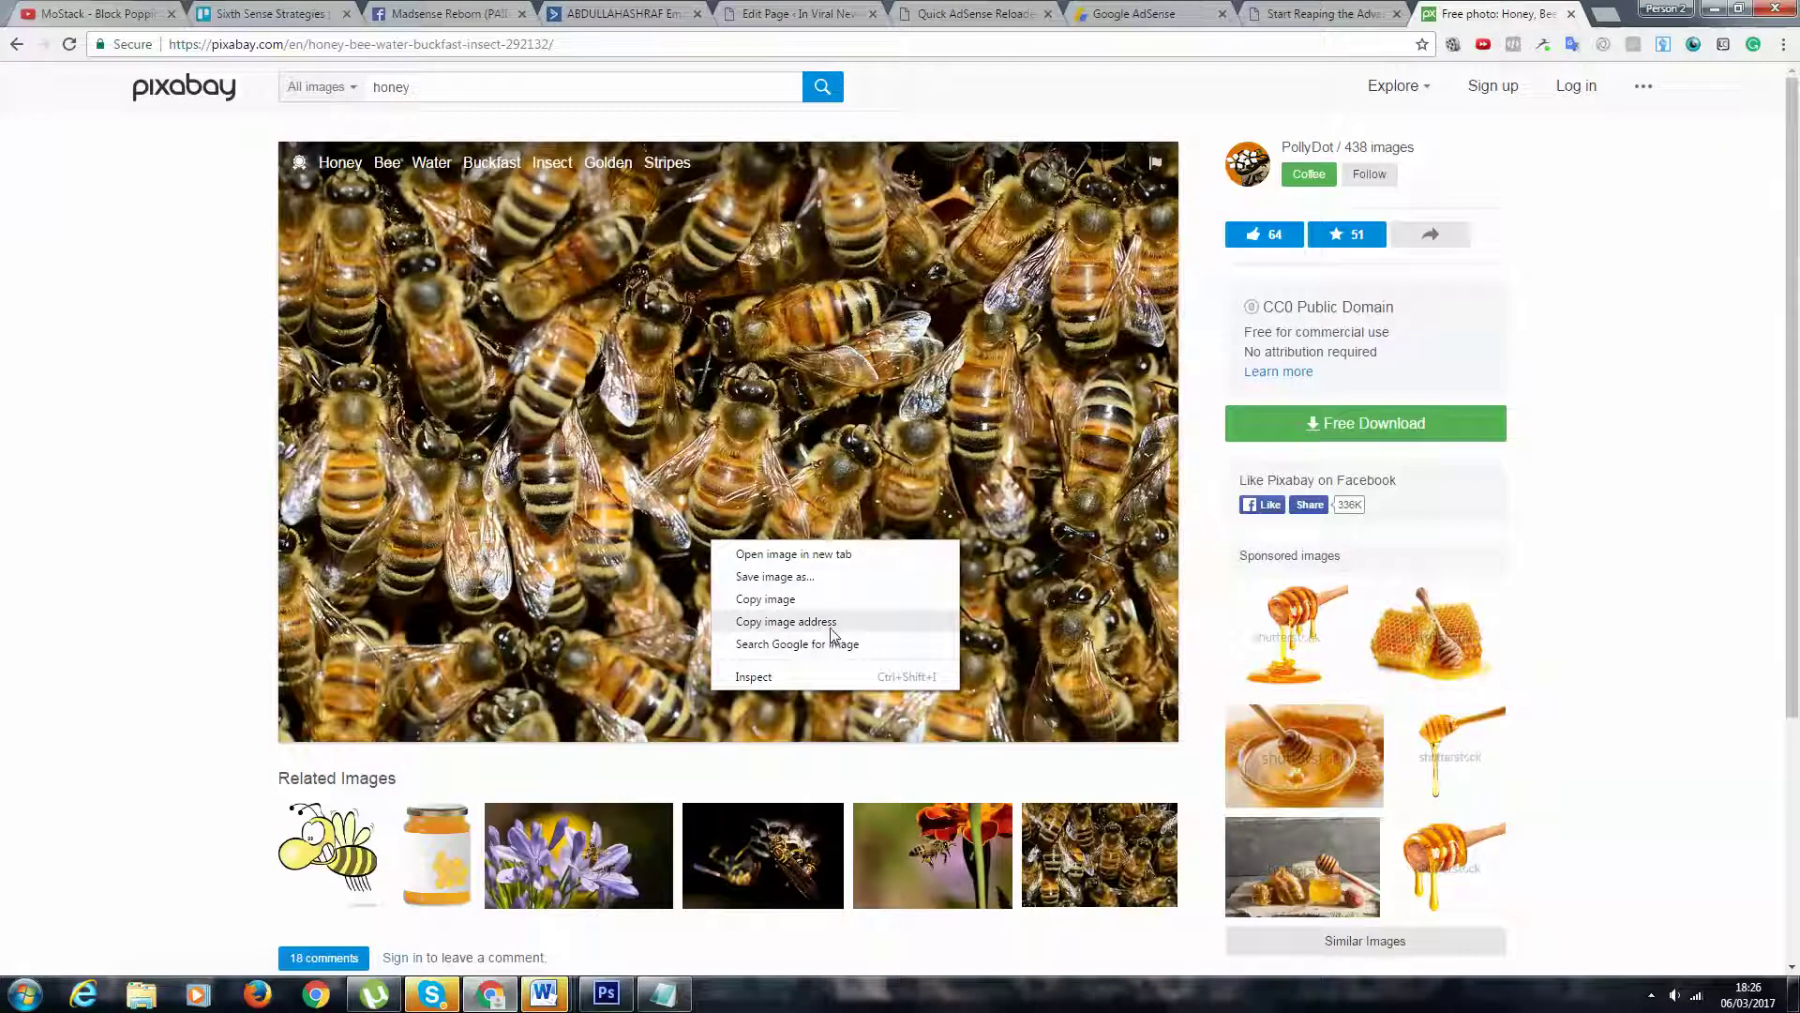
pyautogui.click(816, 600)
pyautogui.click(607, 994)
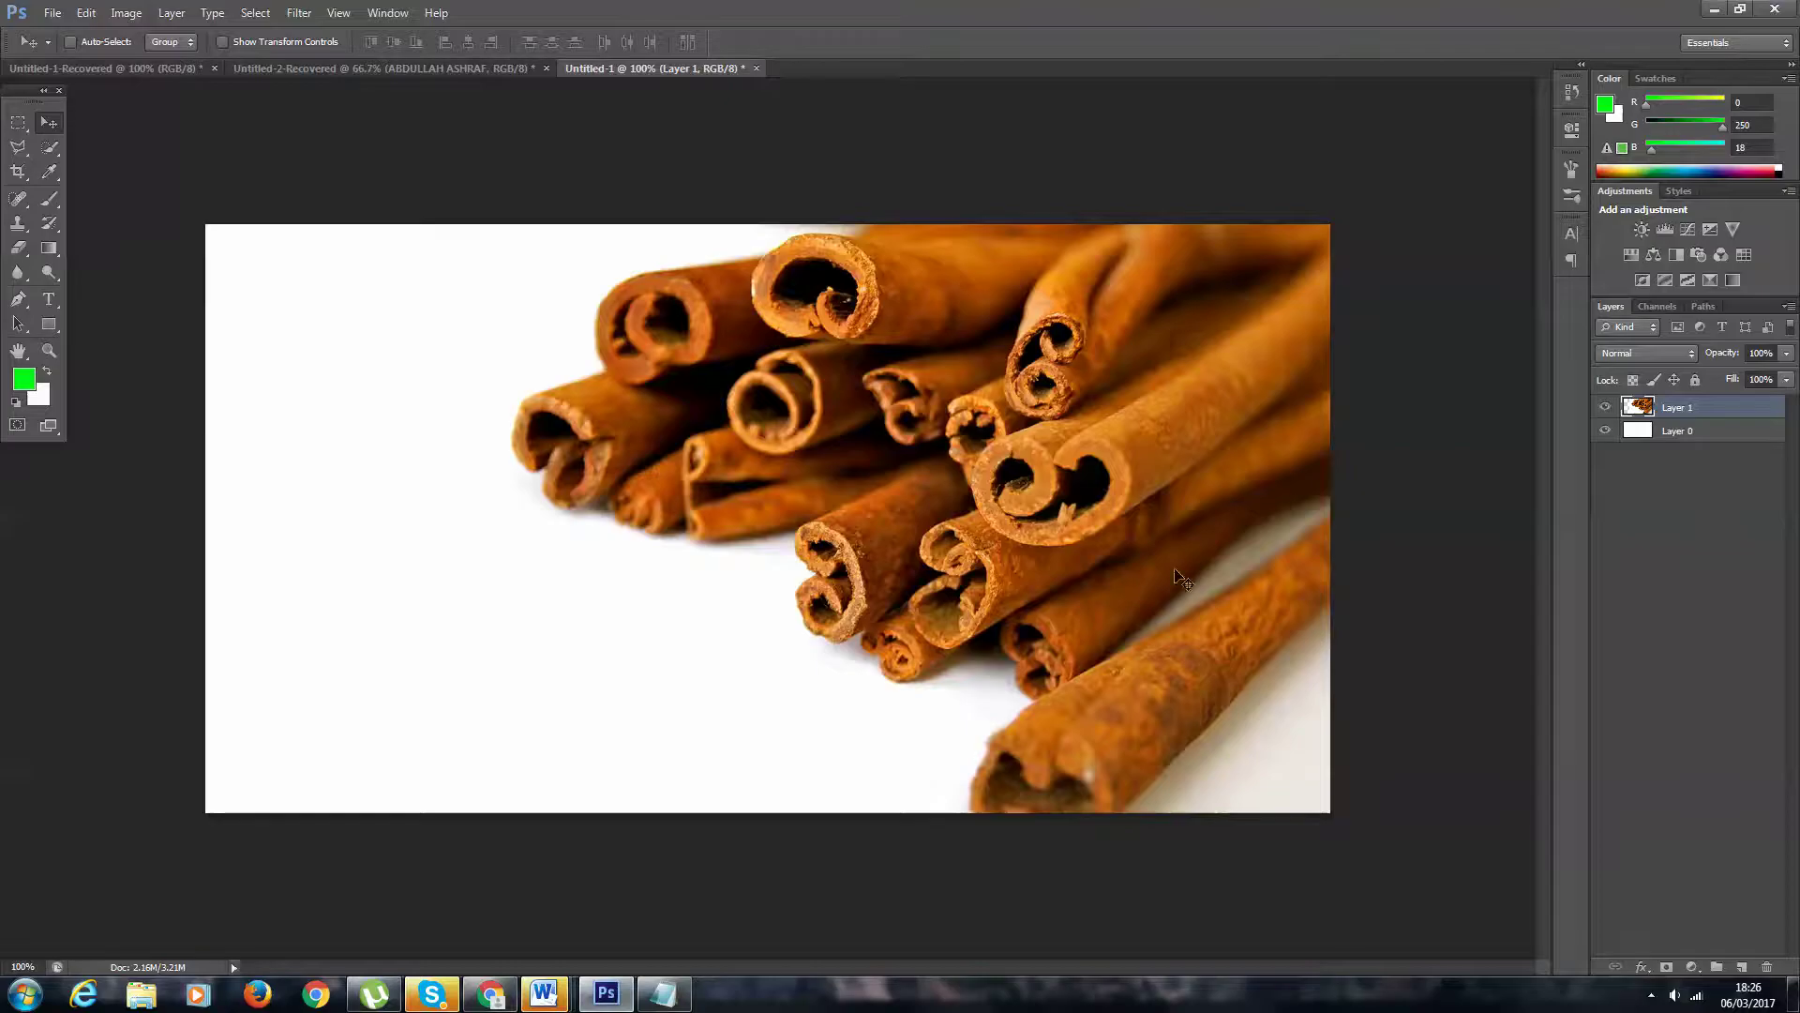
pyautogui.hotkey('ctrl', 'v')
pyautogui.hotkey('ctrl', 'z')
pyautogui.click(49, 146)
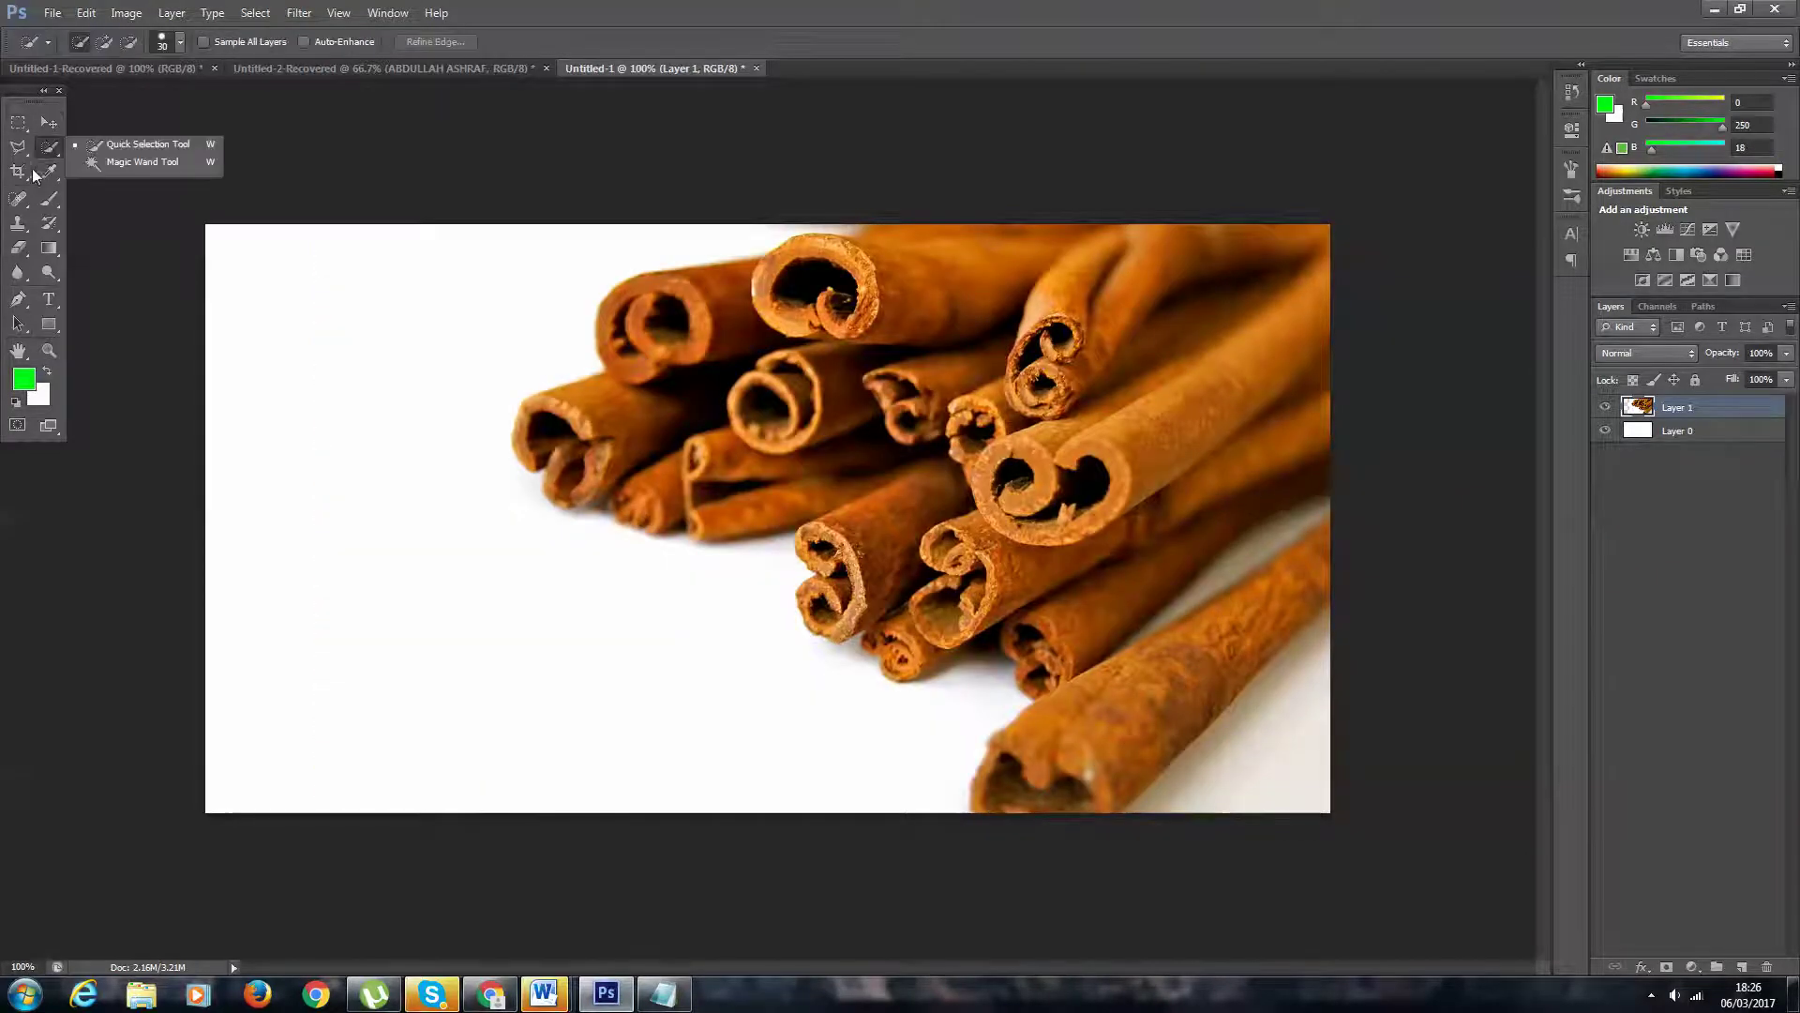
pyautogui.click(1692, 429)
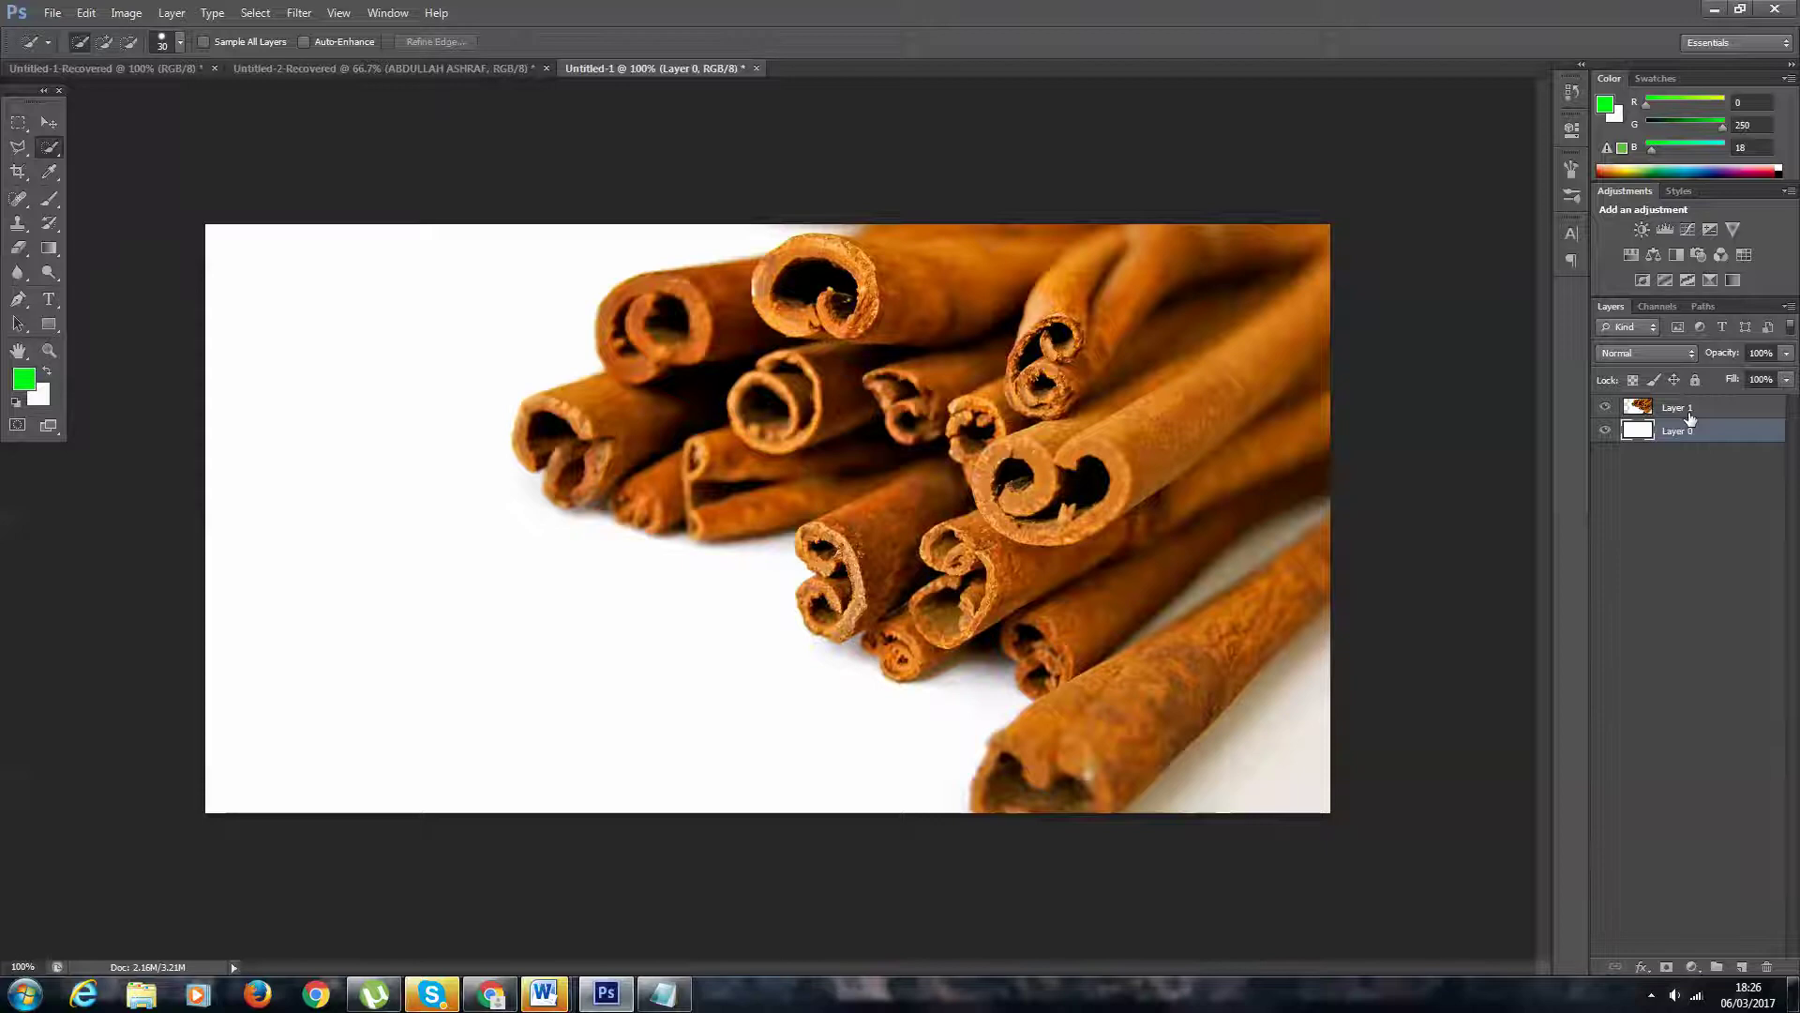
pyautogui.click(1691, 413)
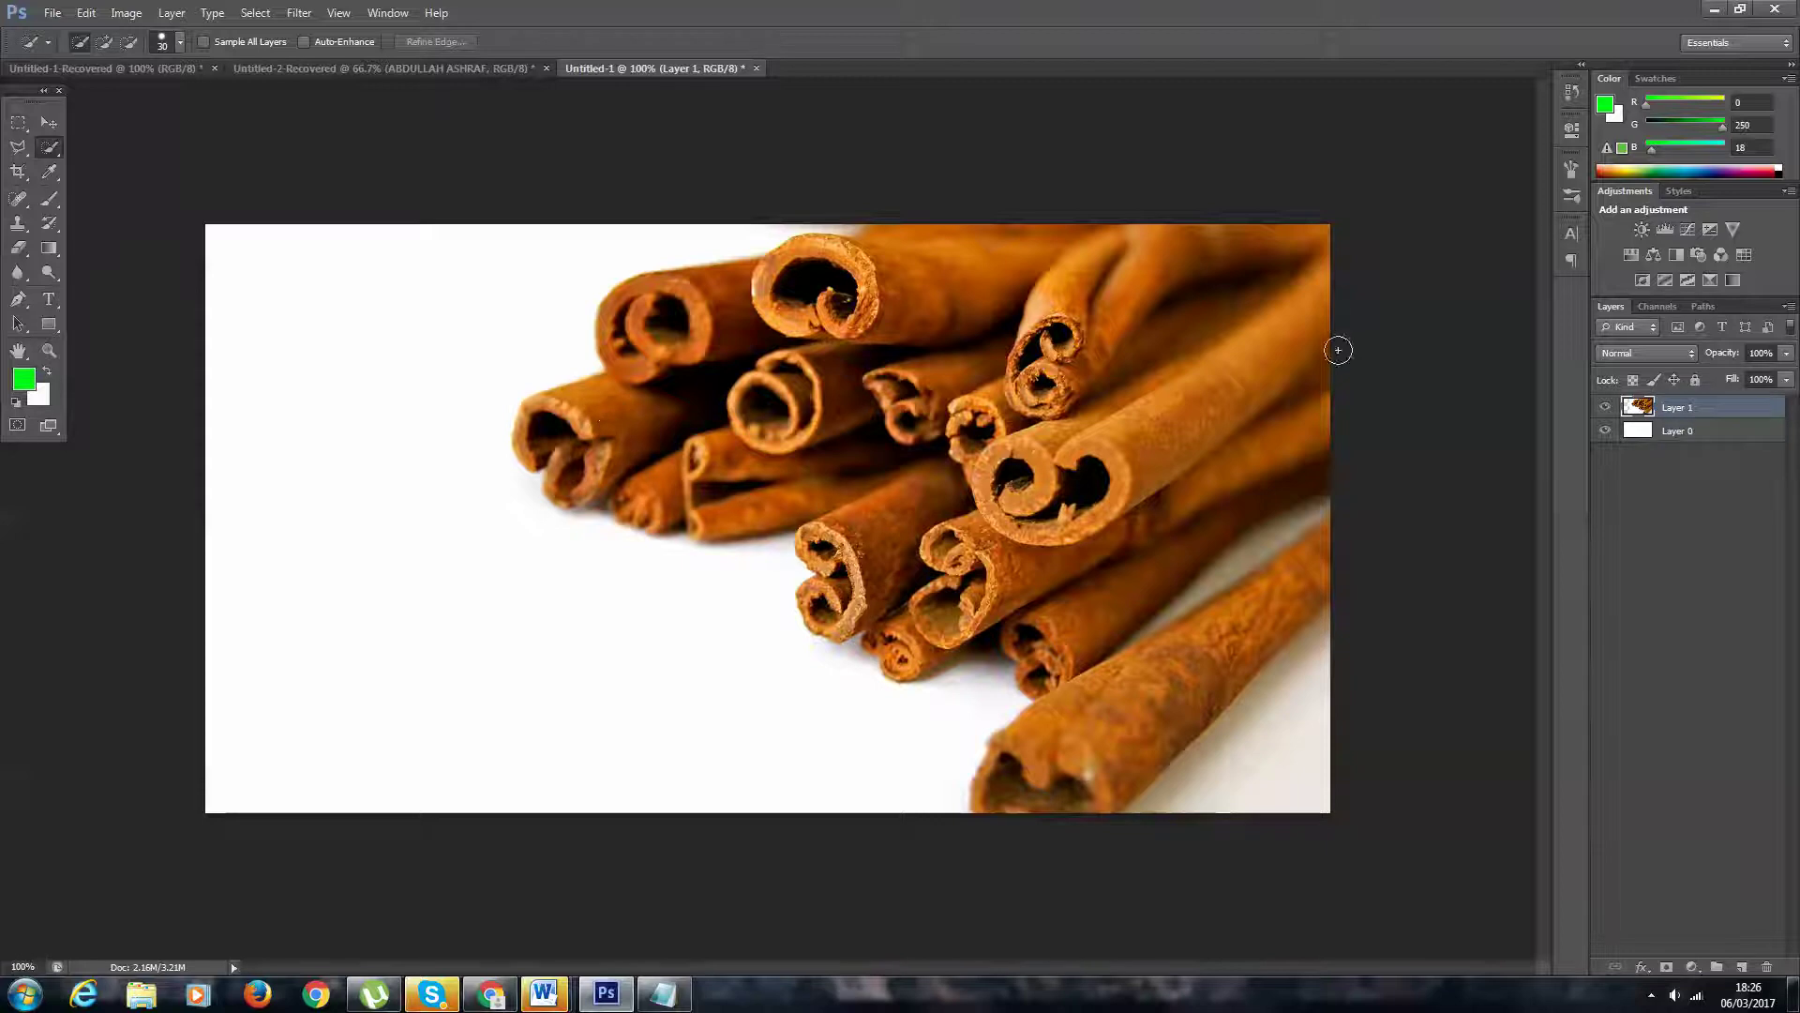
# - Paste the bee photo above the cinnamon layer and move it over the left part of the canvas
pyautogui.hotkey('ctrl', 'v')
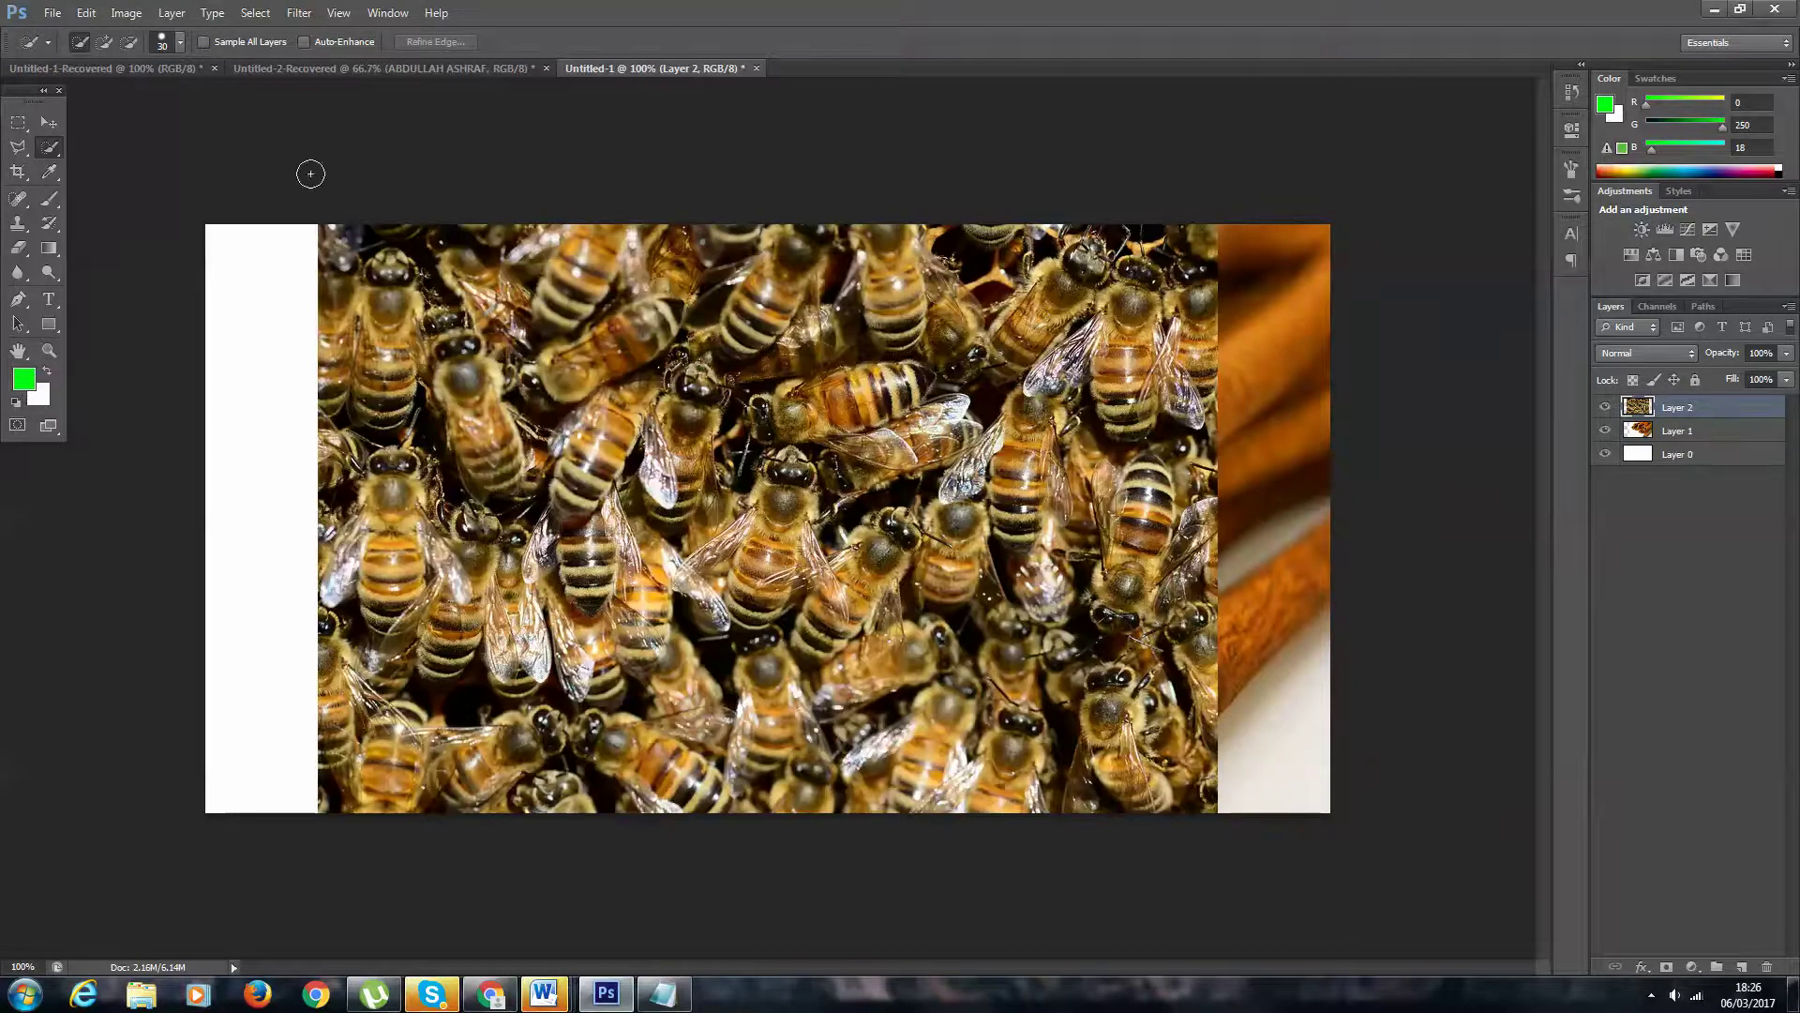
pyautogui.click(49, 123)
pyautogui.moveTo(1248, 308); pyautogui.dragTo(987, 288)
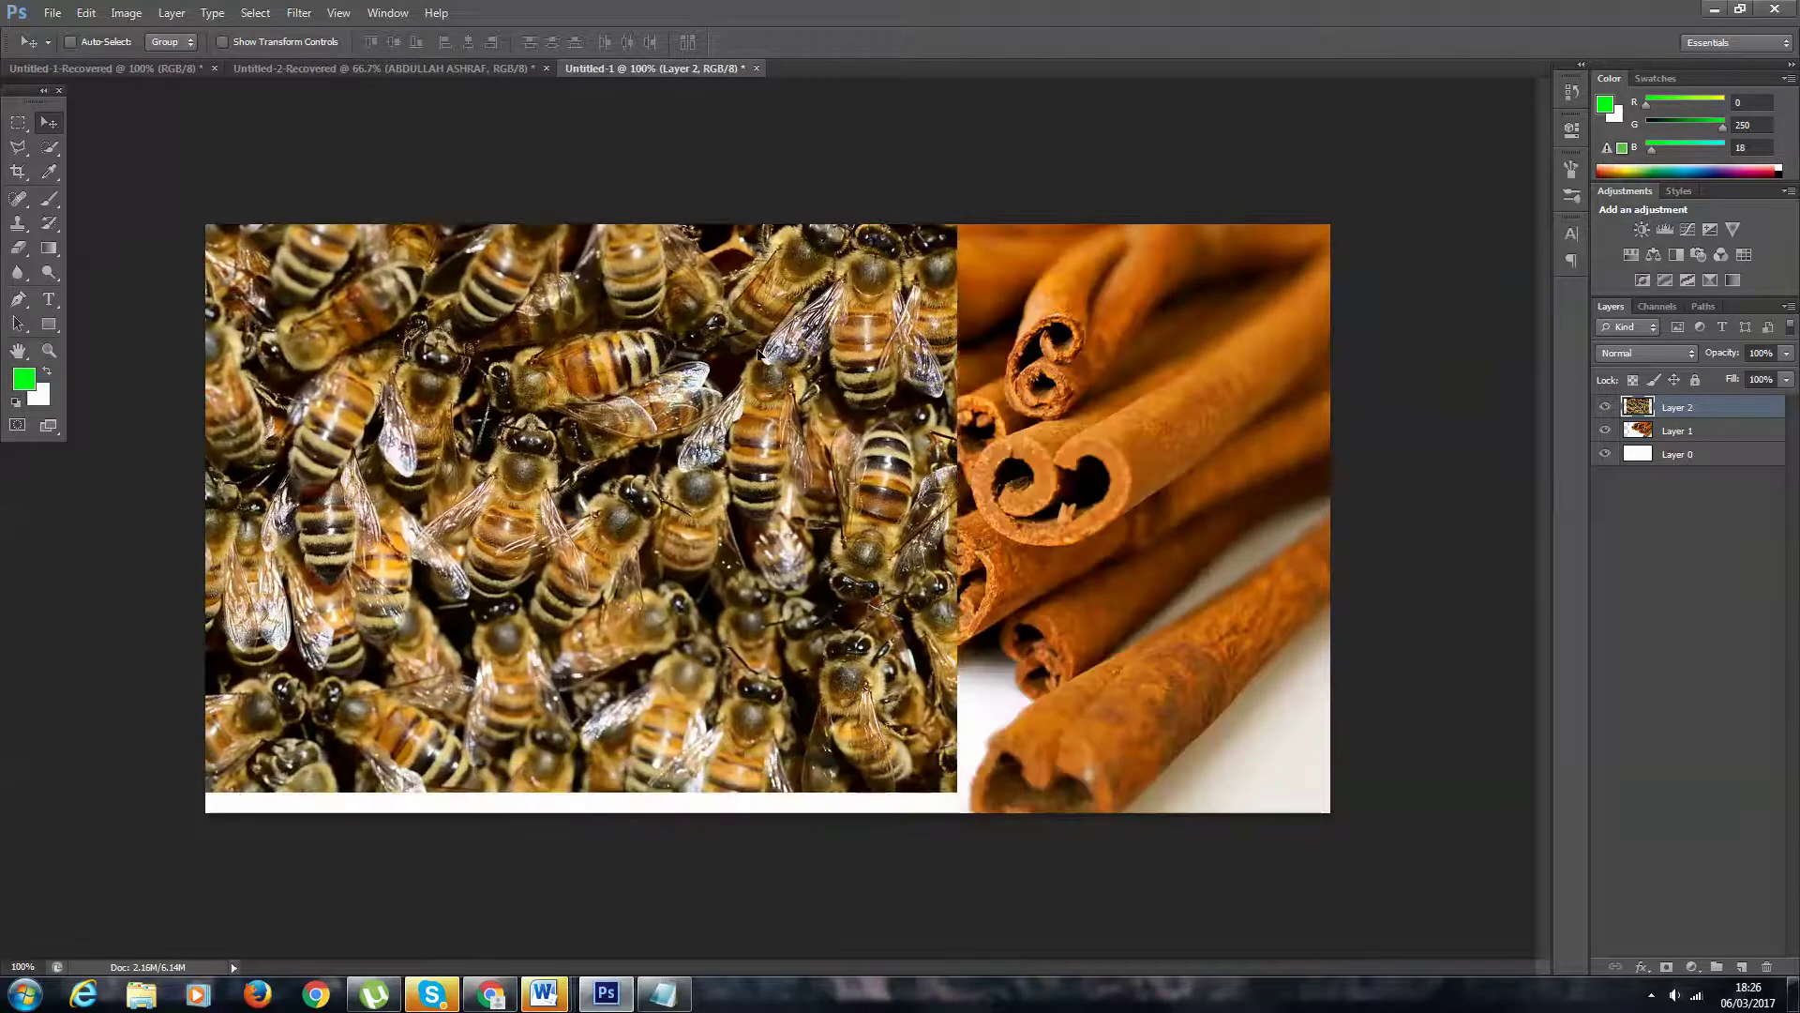
# - Scale the bee photo down to about 78% with Free Transform and place it in the canvas's lower-left corner
pyautogui.hotkey('ctrl', 't')
pyautogui.moveTo(959, 188); pyautogui.dragTo(708, 358)
pyautogui.moveTo(661, 540); pyautogui.dragTo(794, 572)
pyautogui.moveTo(840, 391); pyautogui.dragTo(891, 353)
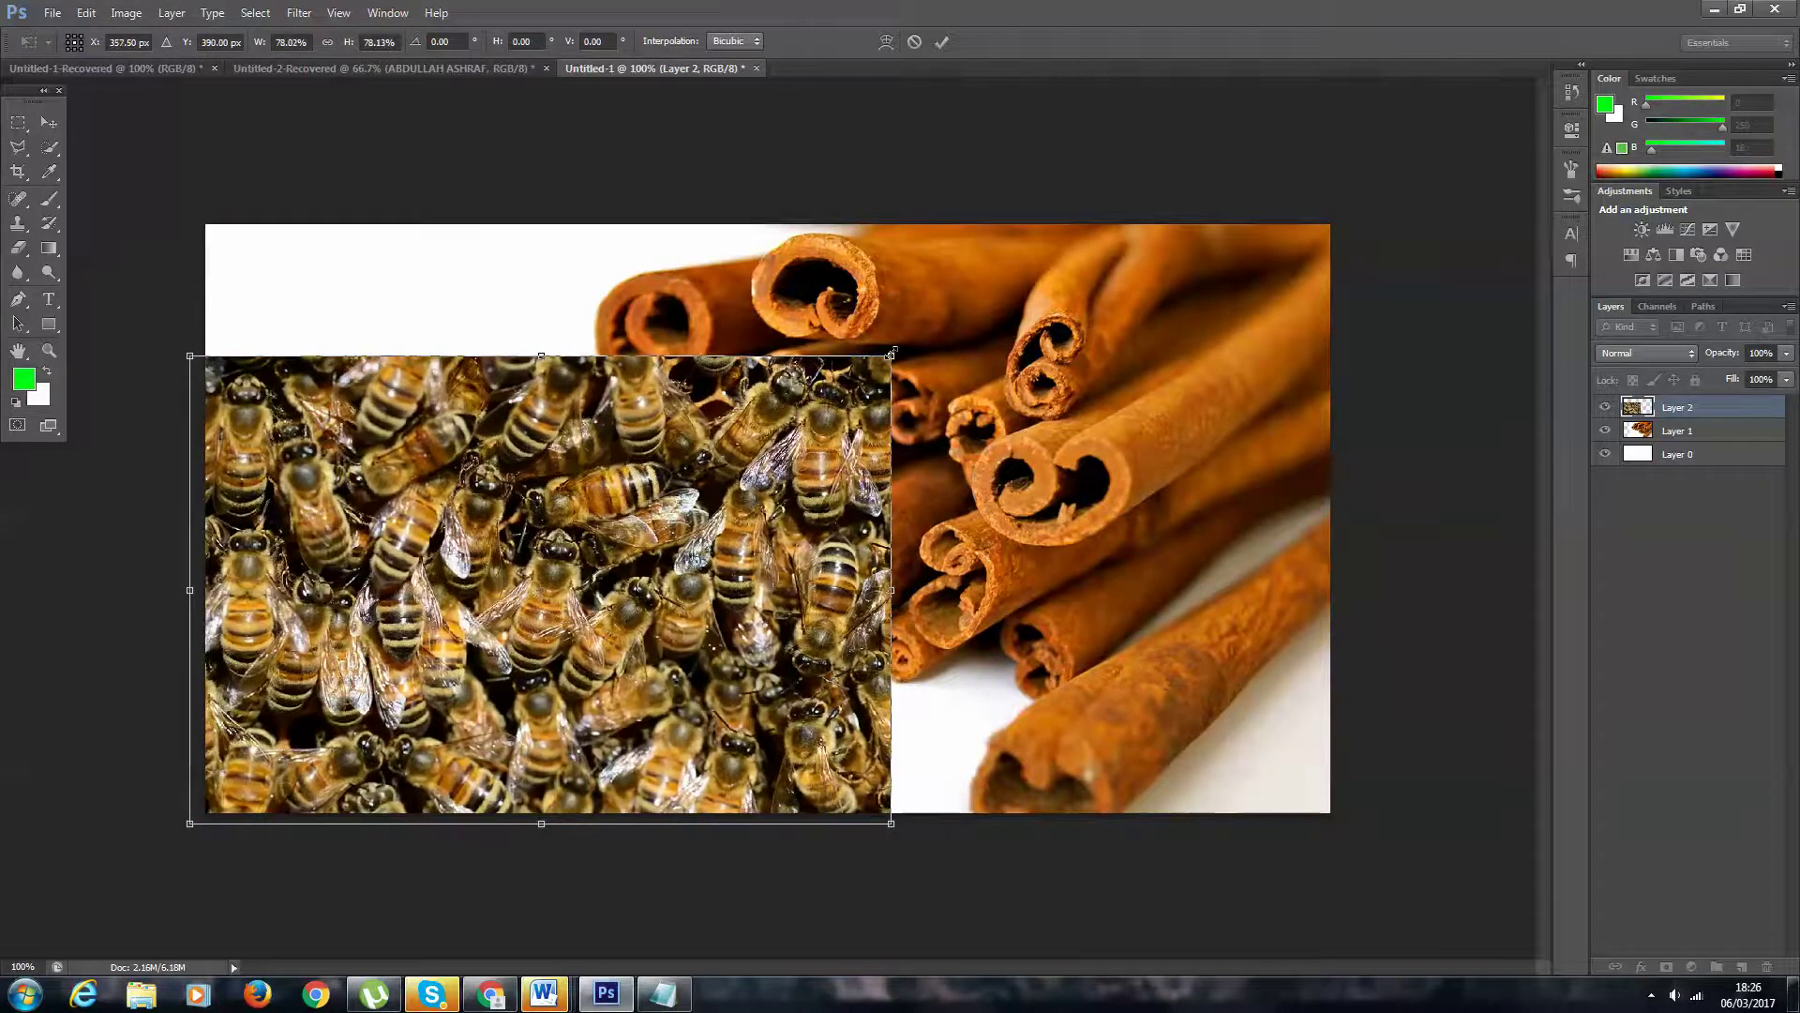
pyautogui.press('Return')
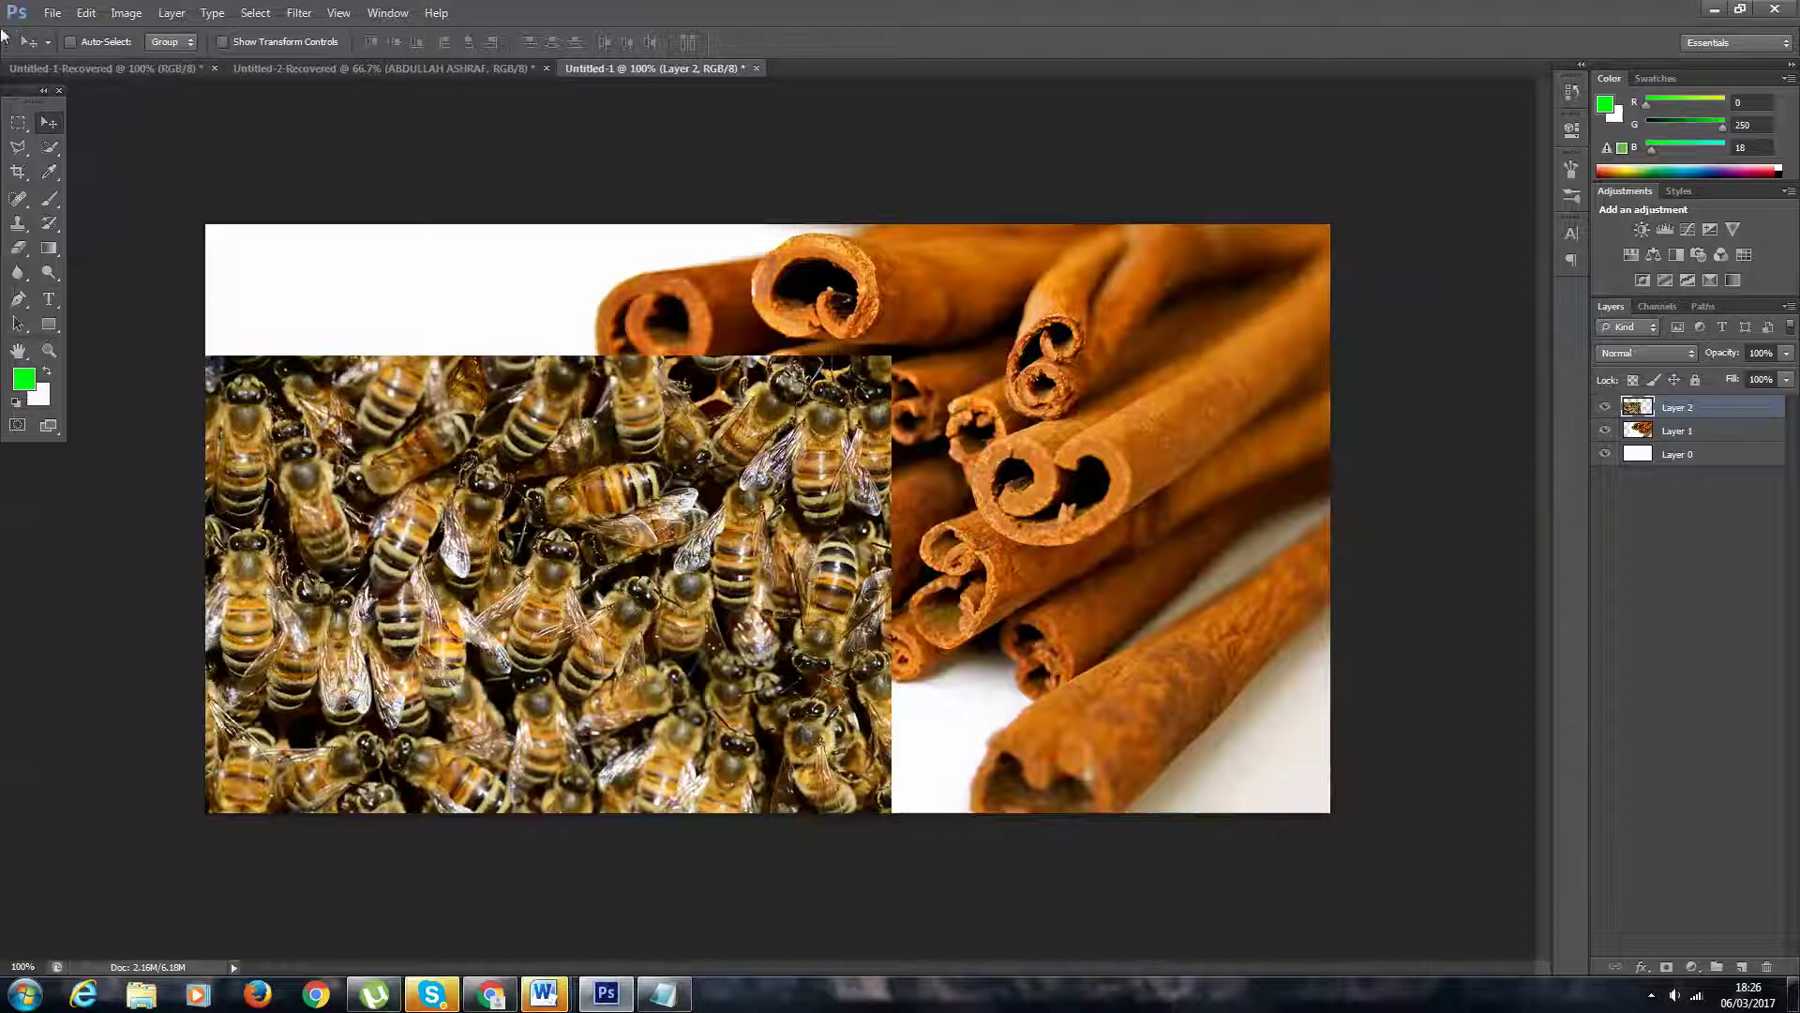
# - Activate the Elliptical Marquee, try a circular selection over the lower-left part of the bee photo, and deselect it
pyautogui.click(18, 123)
pyautogui.click(58, 138)
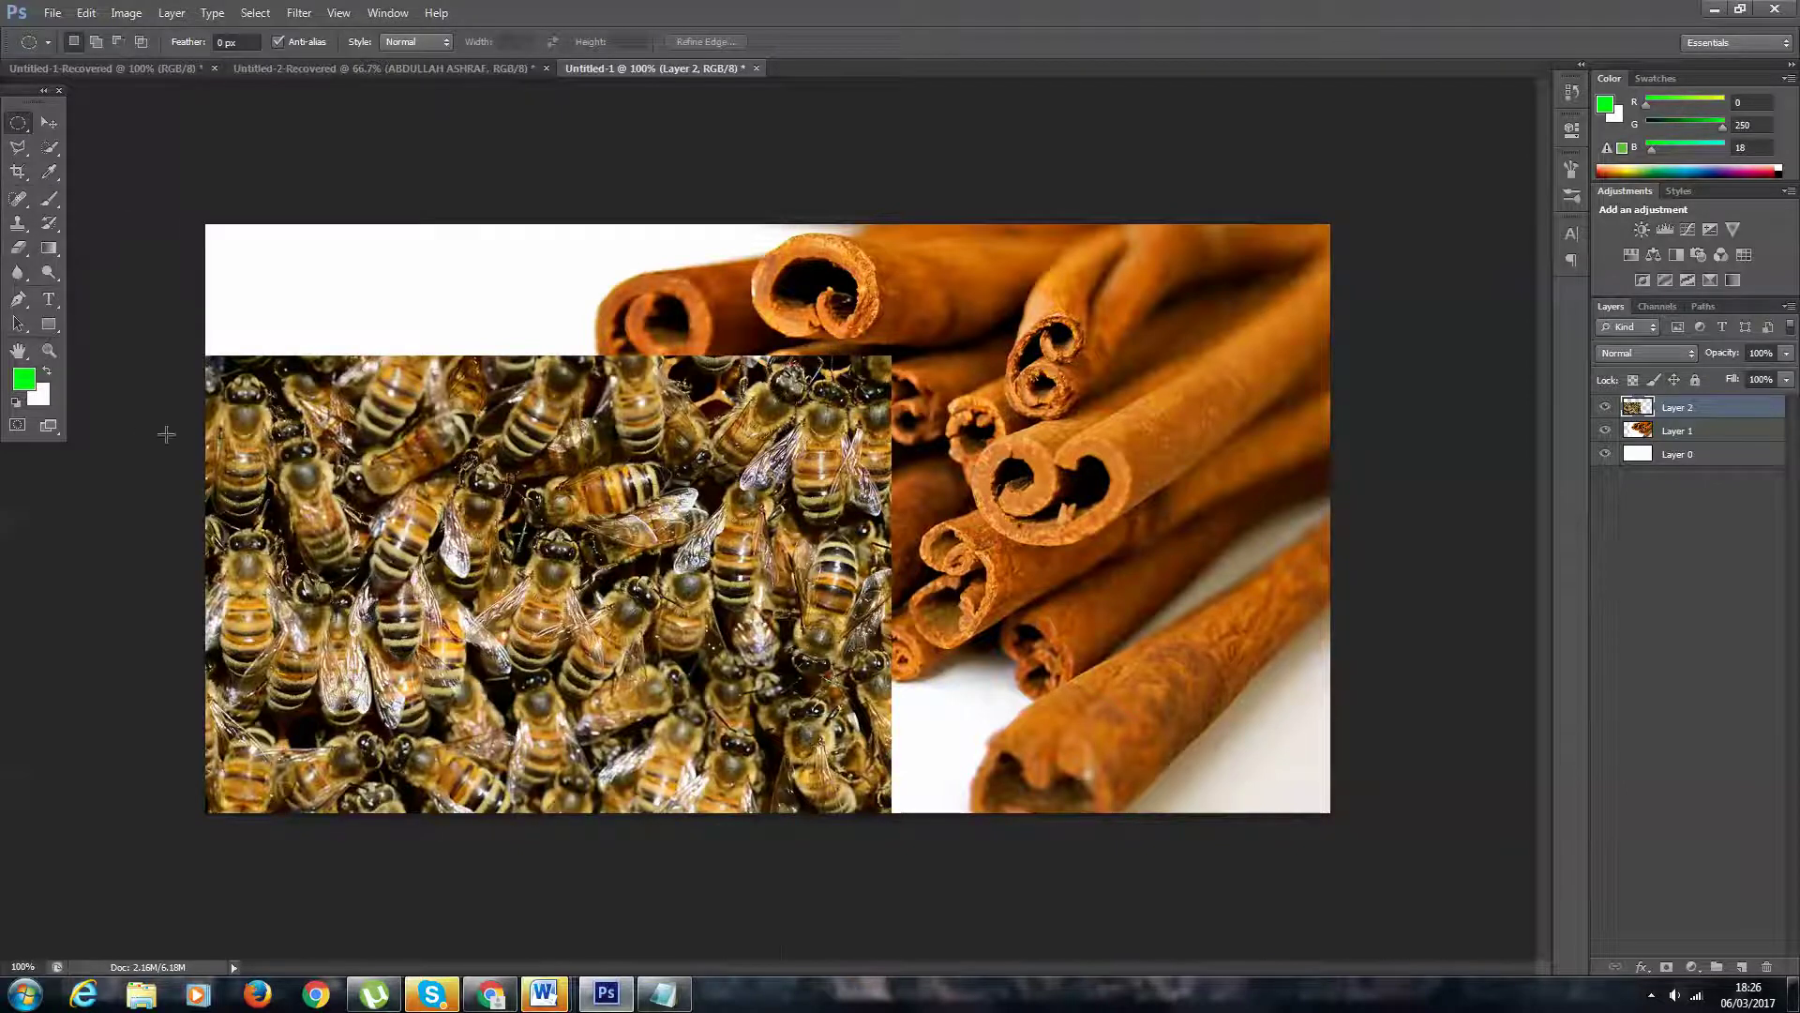
pyautogui.moveTo(145, 428); pyautogui.dragTo(769, 1008)
pyautogui.moveTo(505, 720); pyautogui.dragTo(375, 710)
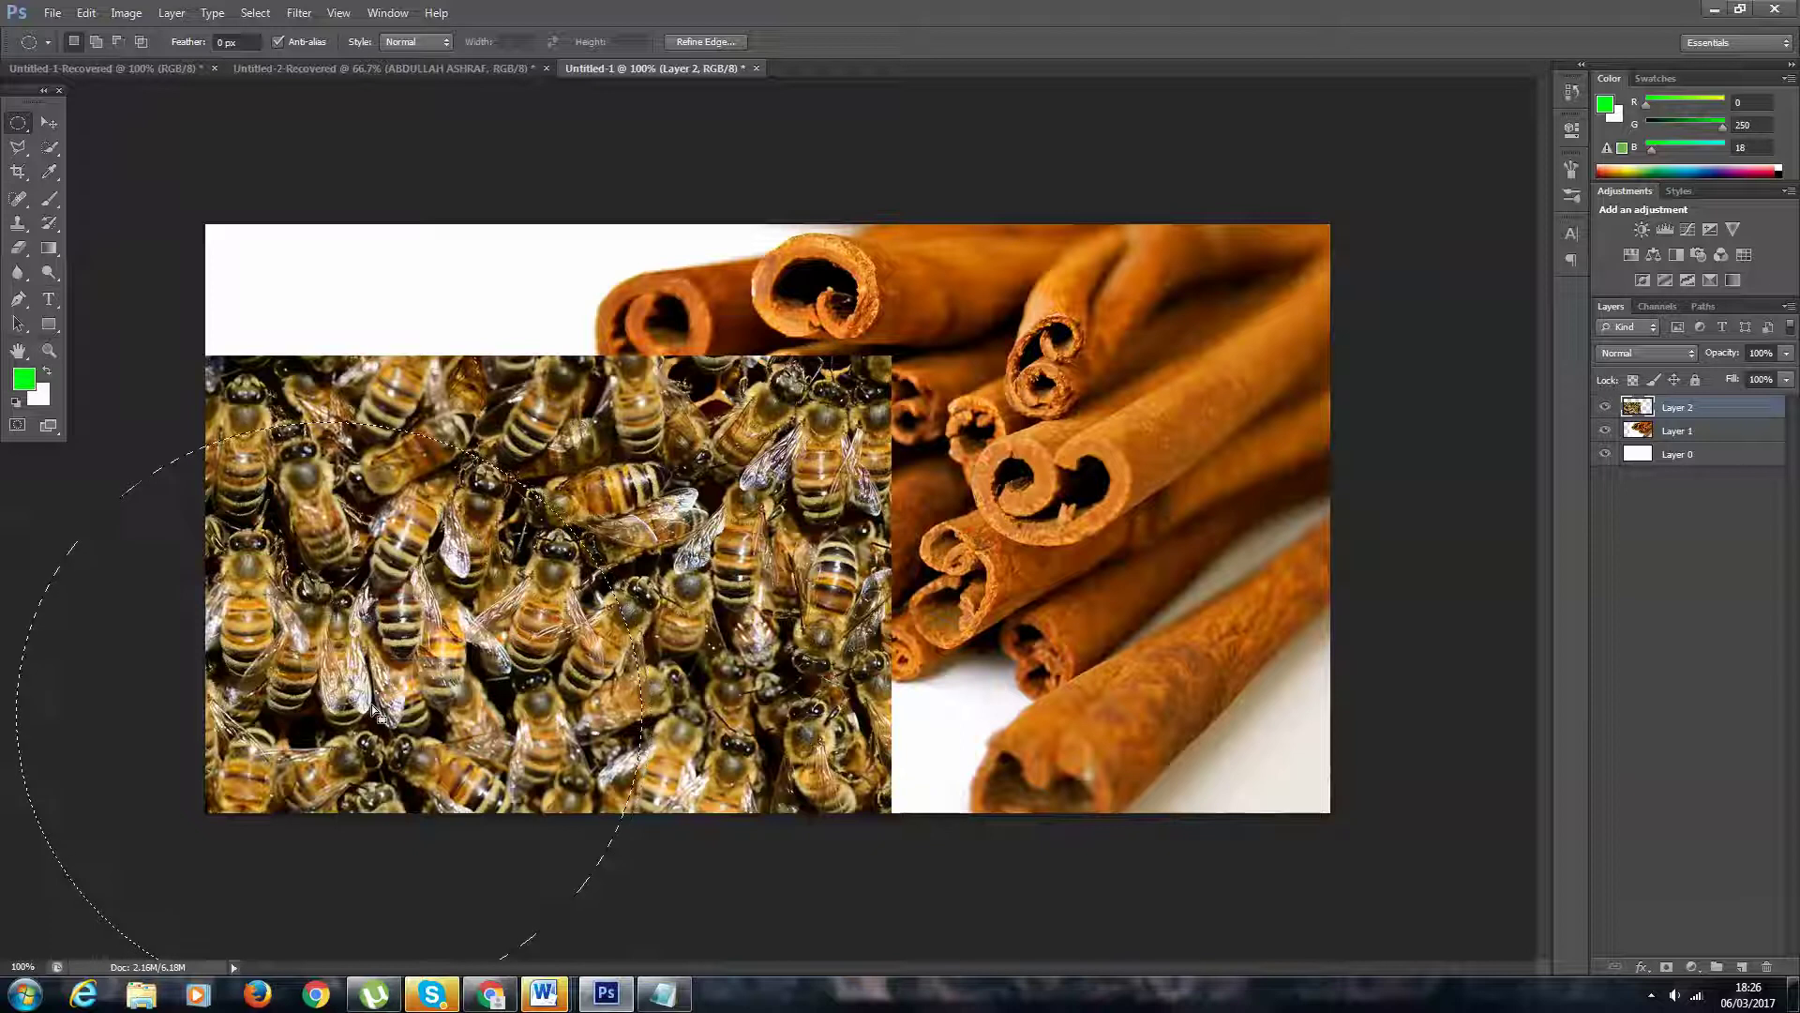
pyautogui.hotkey('ctrl', 'd')
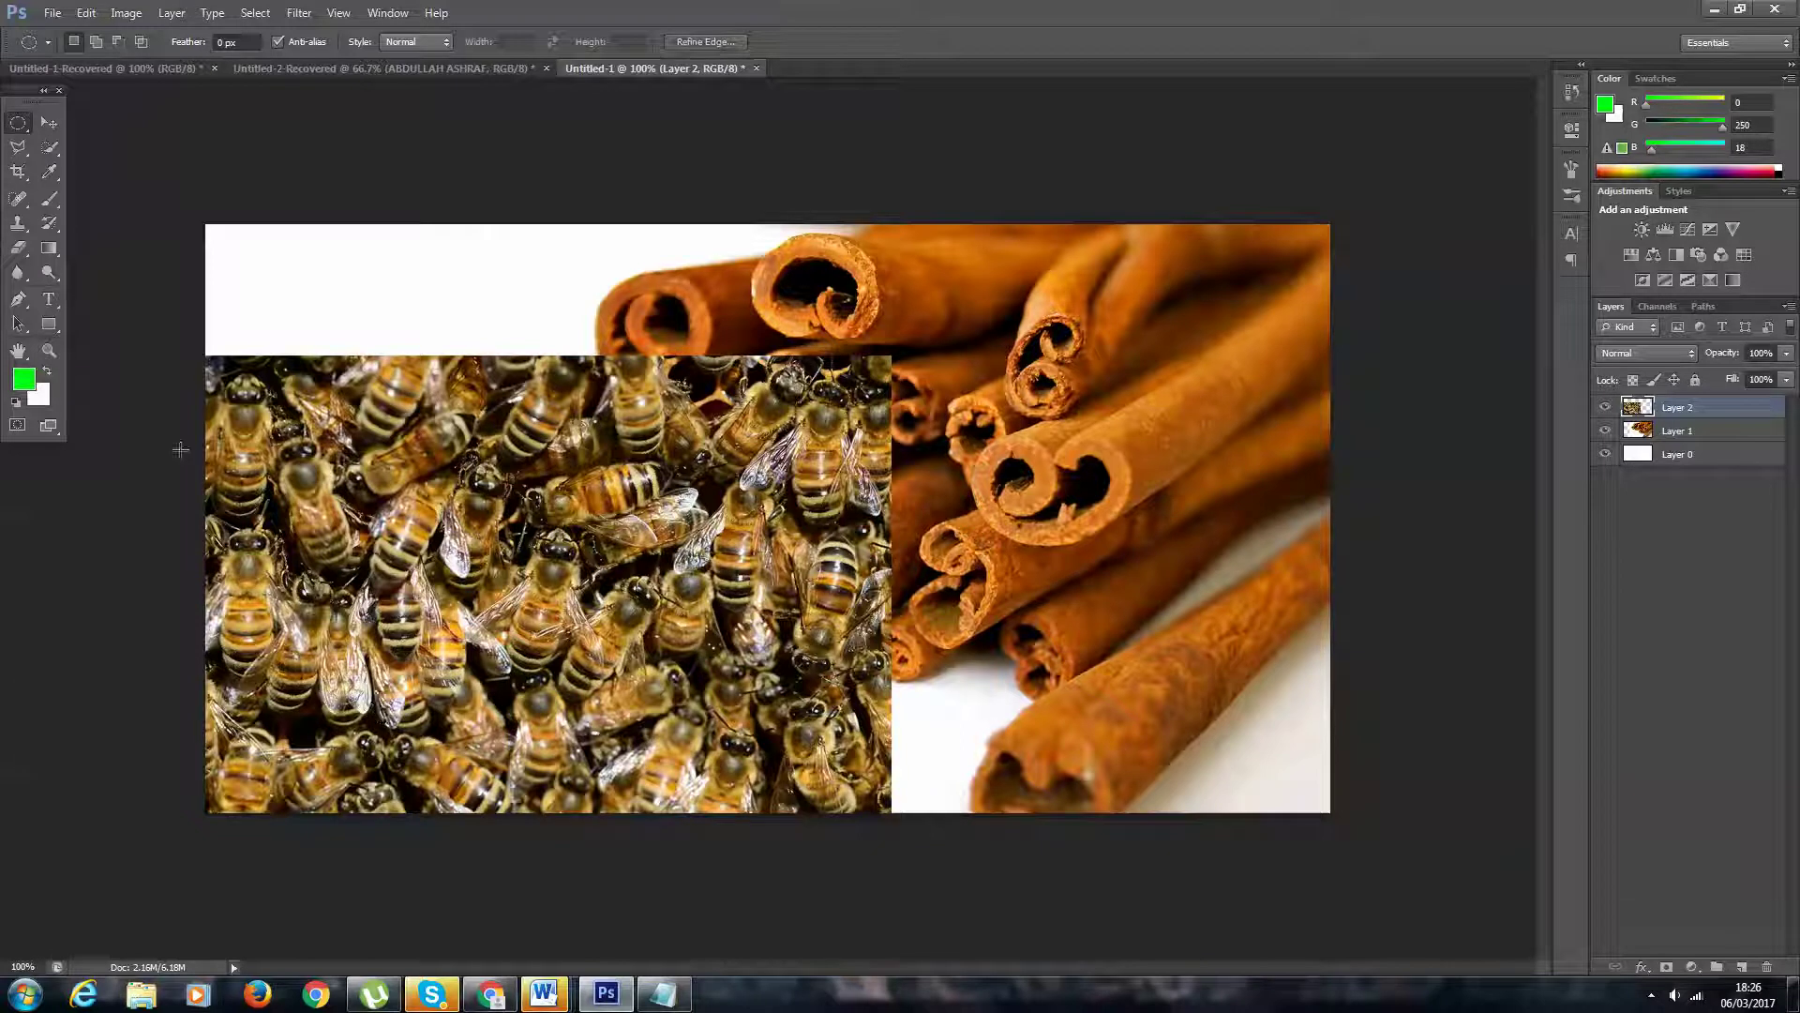
pyautogui.moveTo(180, 450); pyautogui.dragTo(771, 1006)
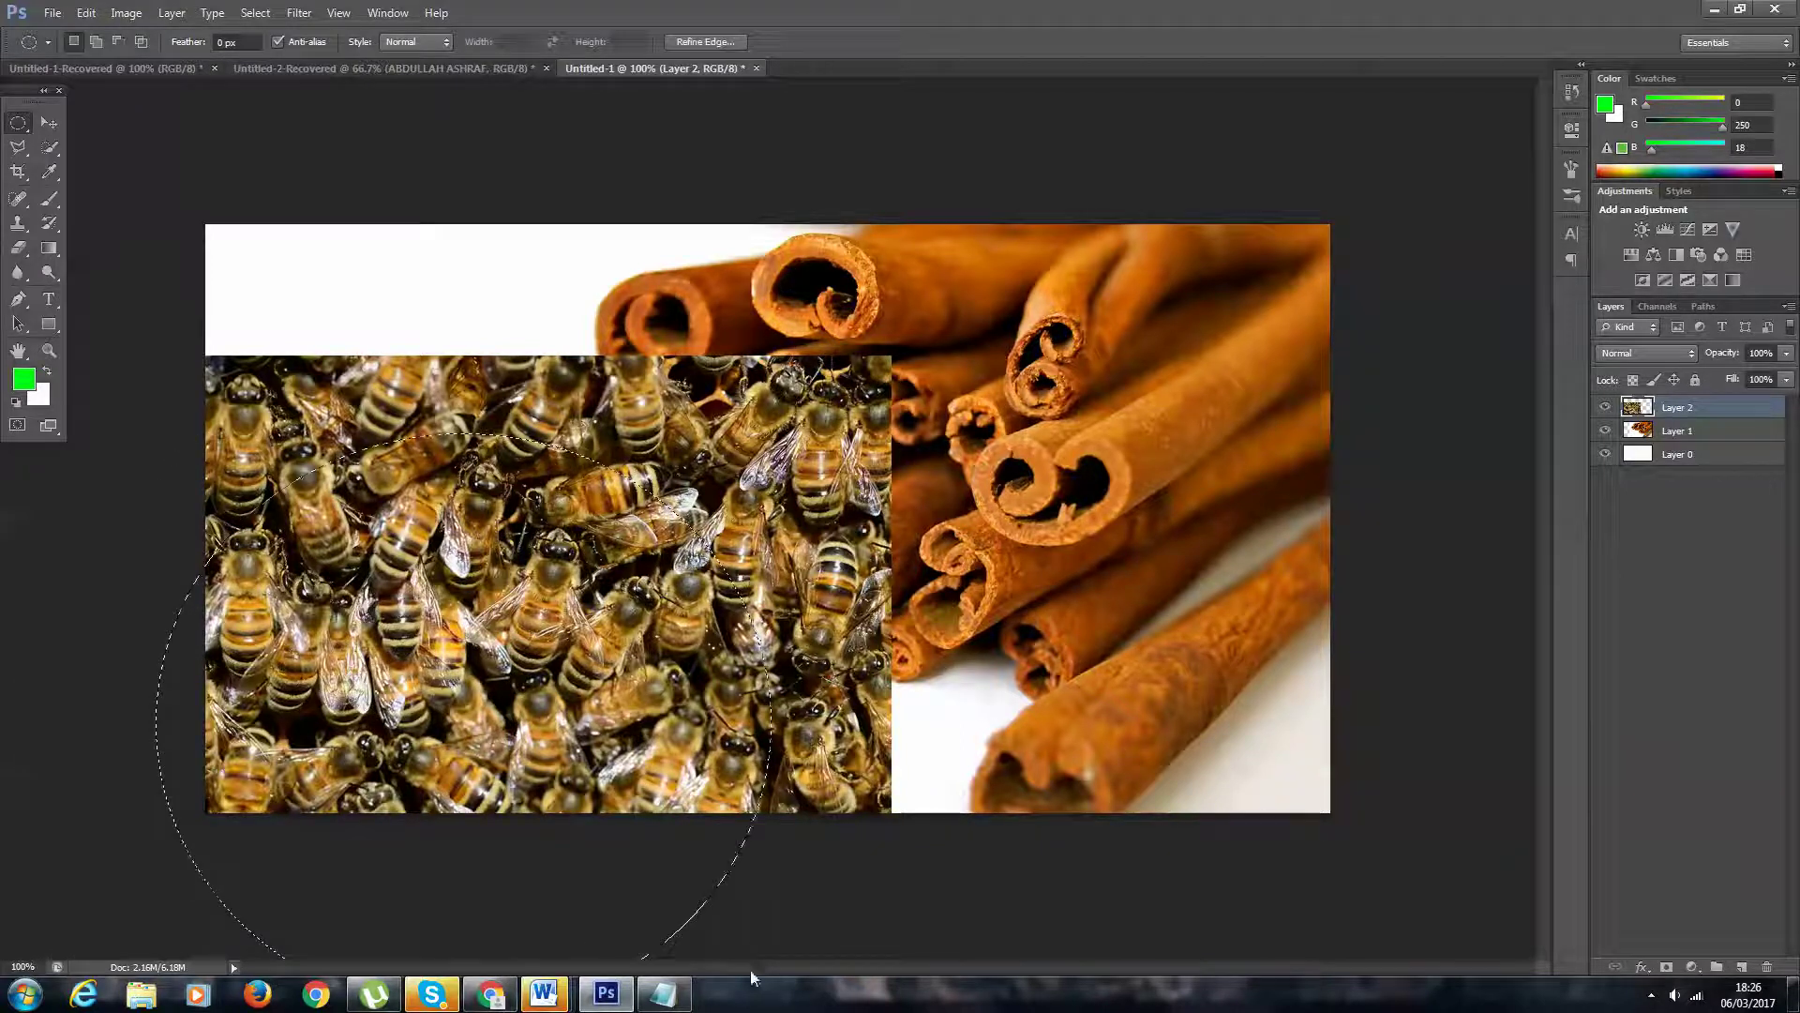
pyautogui.moveTo(588, 714); pyautogui.dragTo(509, 677)
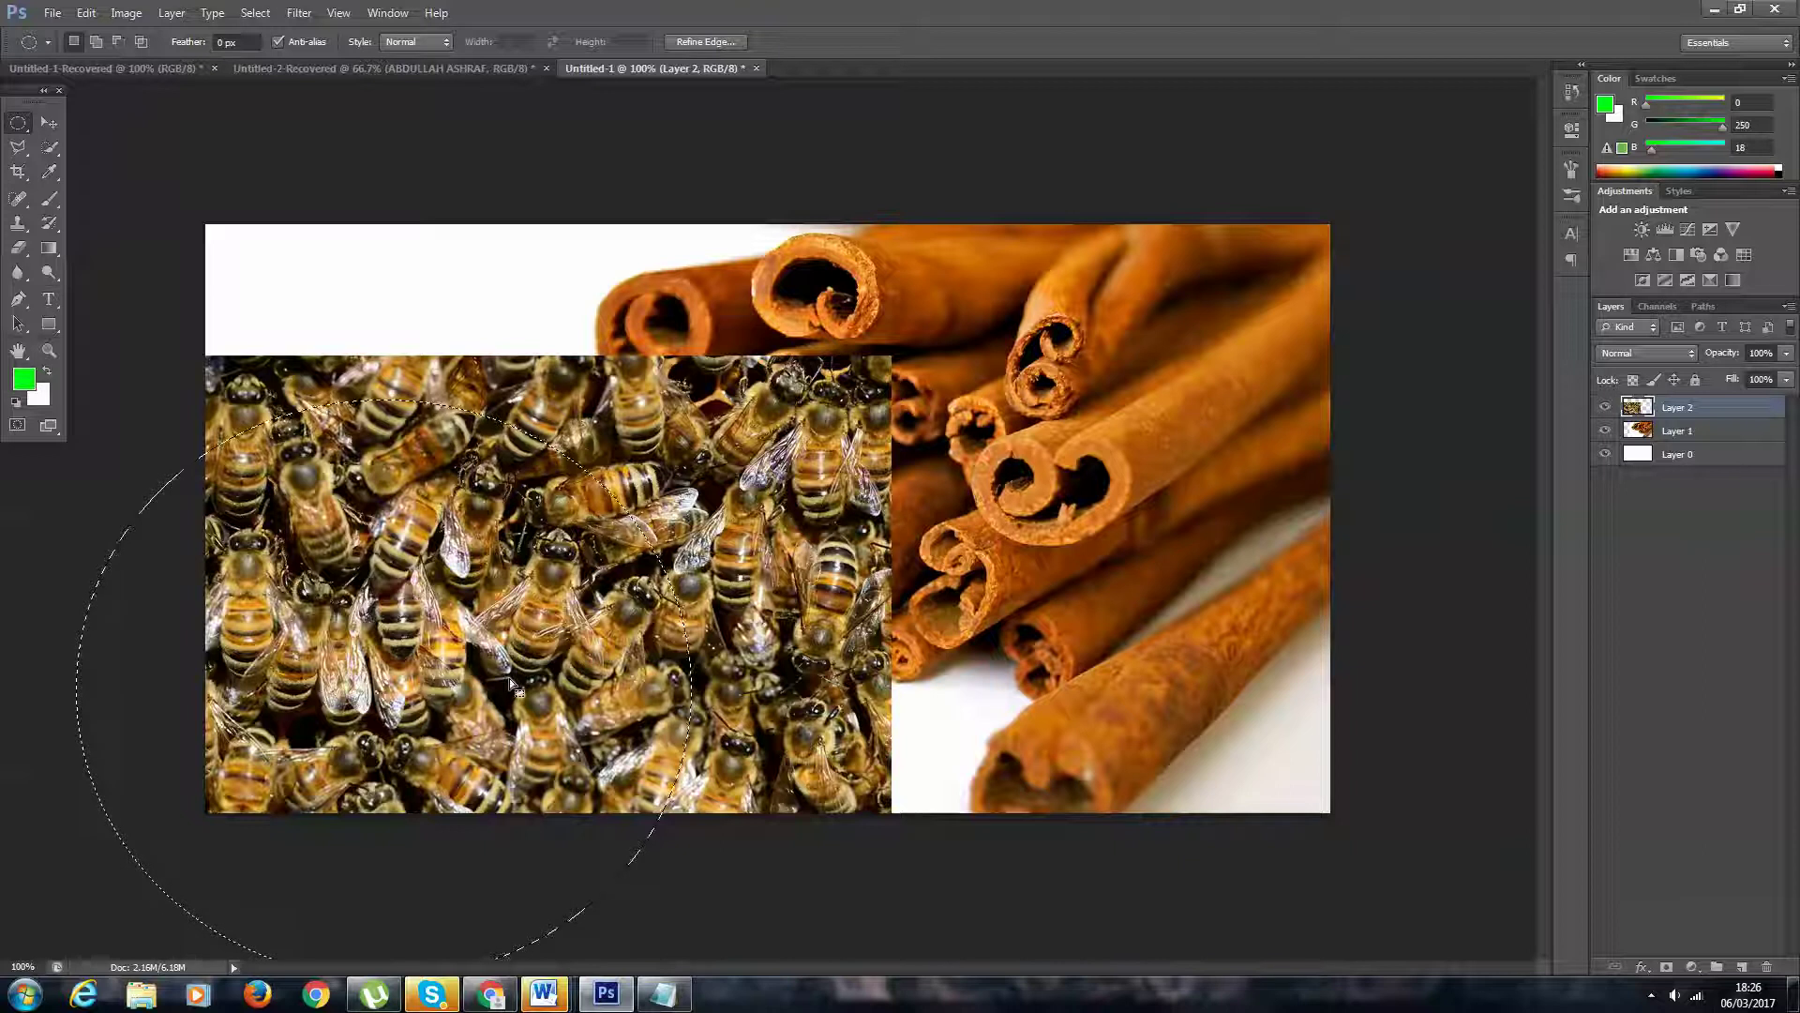
pyautogui.hotkey('ctrl', 'z')
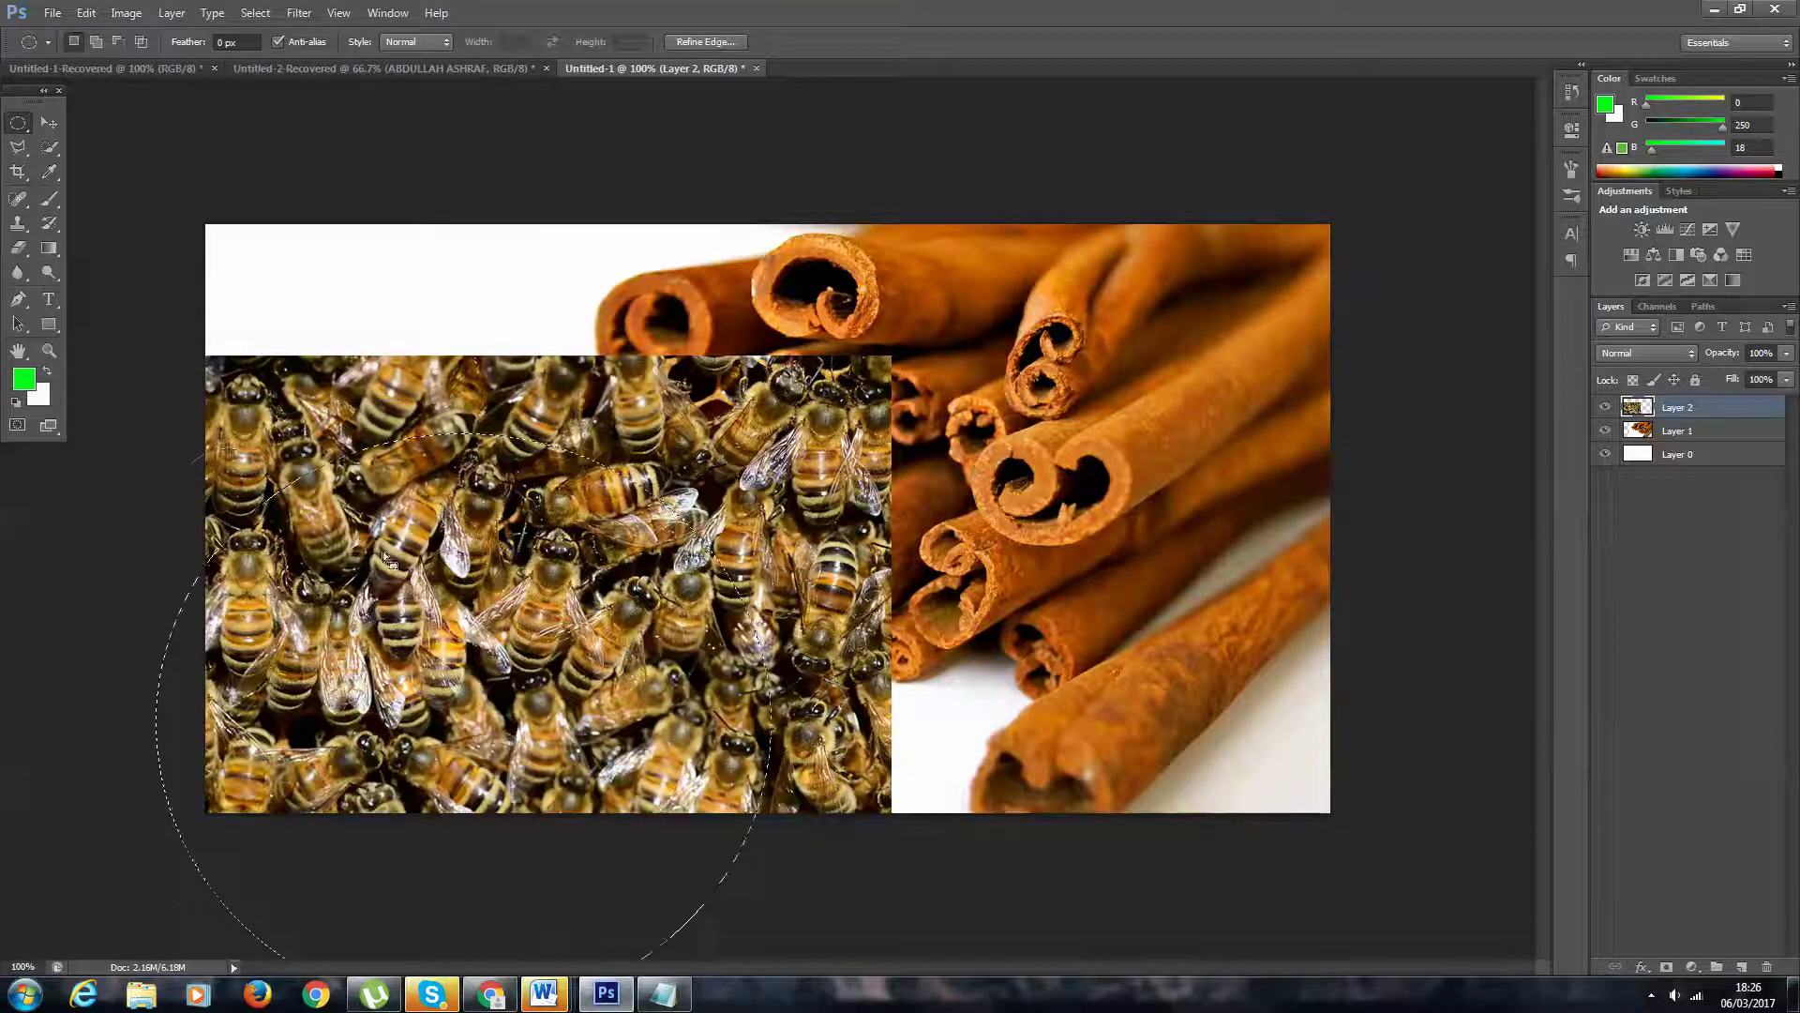
pyautogui.rightClick(445, 439)
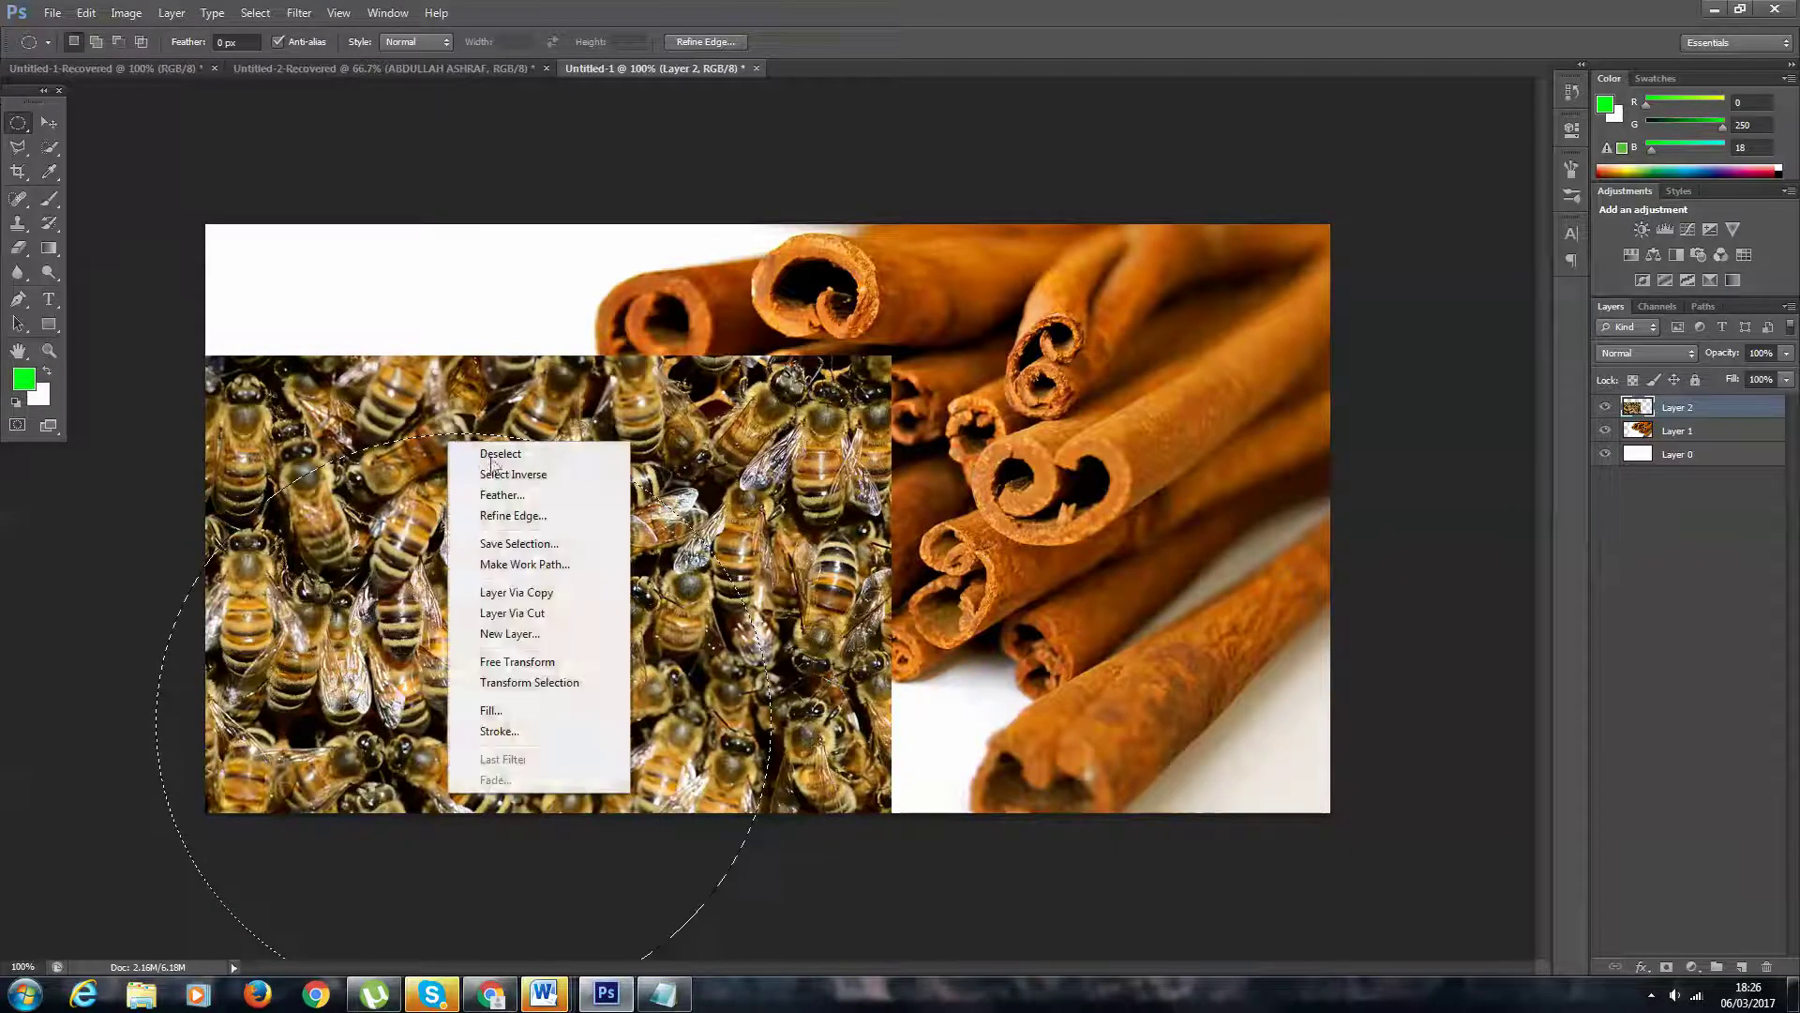
pyautogui.click(487, 456)
# - Draw a large circular selection over the bee photo's lower-left part, extending past the canvas's left and bottom edges
pyautogui.moveTo(190, 439); pyautogui.dragTo(855, 1008)
pyautogui.press('Left')
pyautogui.press('Left')
pyautogui.press('Left')
pyautogui.press('Left')
pyautogui.press('Left')
pyautogui.press('Left')
pyautogui.press('Left')
pyautogui.press('Left')
pyautogui.press('Left')
pyautogui.press('Left')
pyautogui.press('Left')
pyautogui.press('Left')
pyautogui.press('Left')
pyautogui.press('Left')
pyautogui.press('Left')
pyautogui.press('Left')
pyautogui.press('Left')
pyautogui.press('Left')
pyautogui.press('Left')
pyautogui.press('Left')
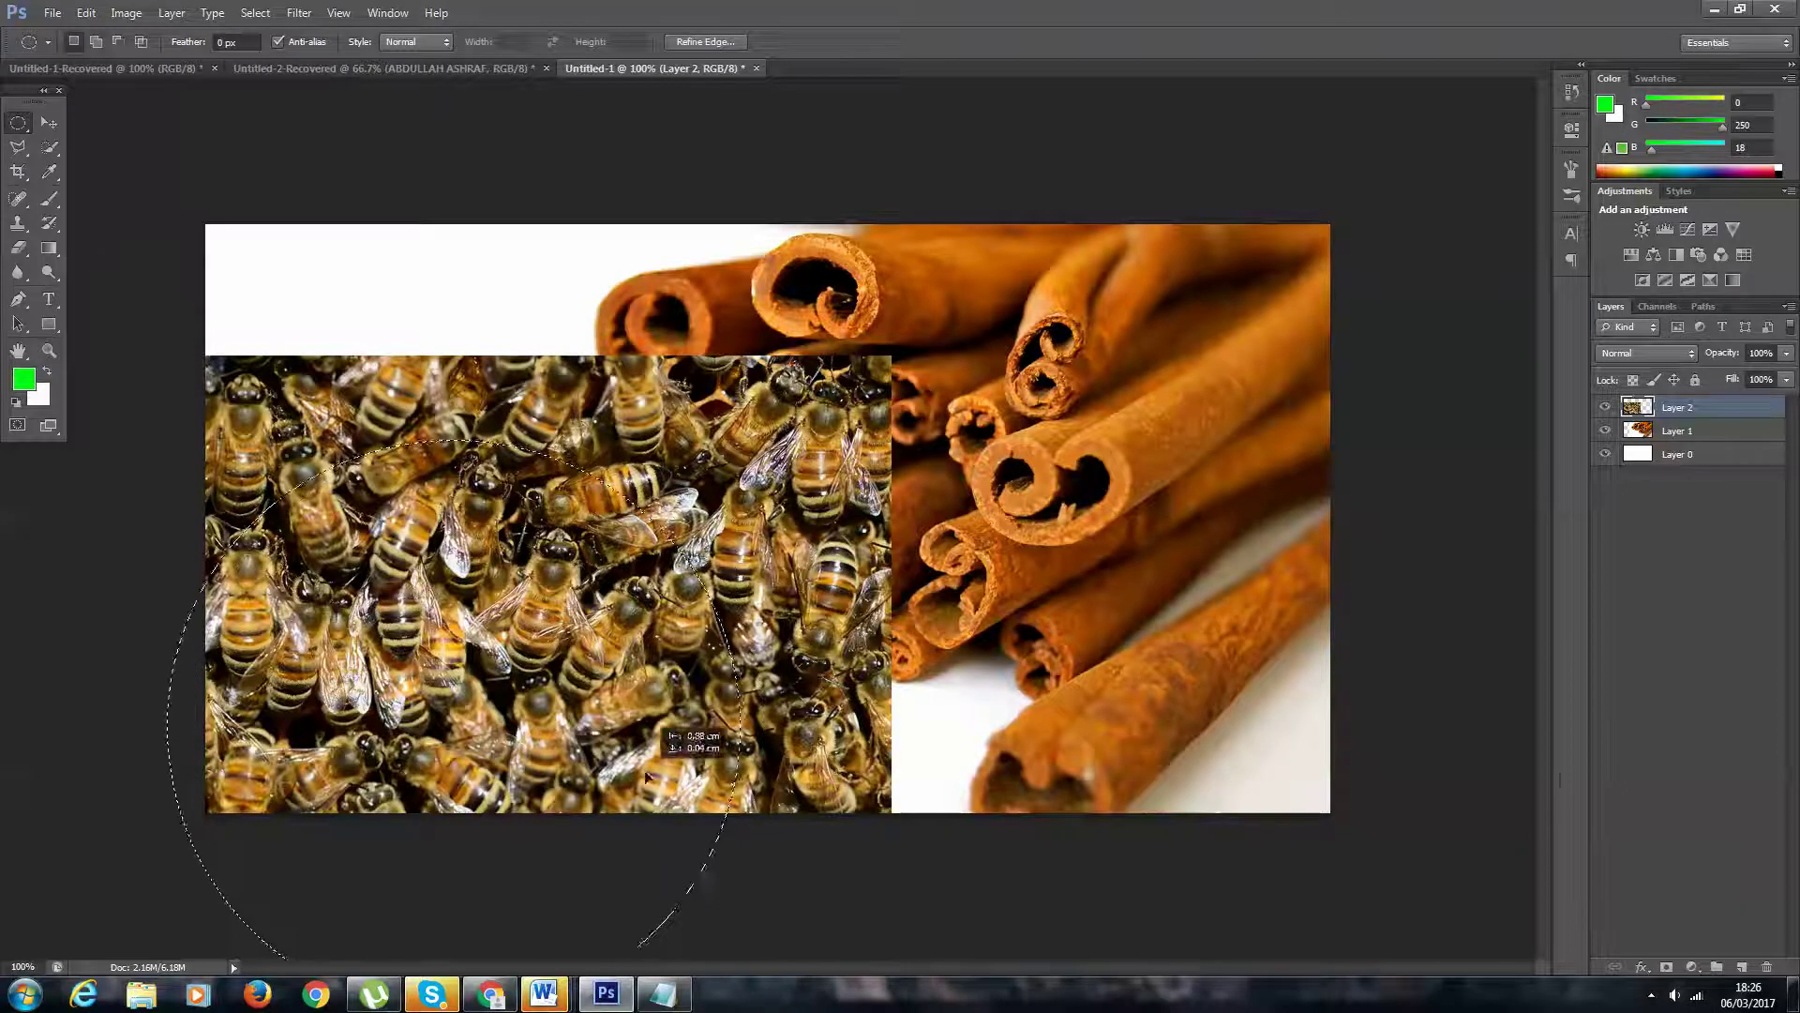
# - Invert the circular selection, delete the surrounding part of the bee photo on Layer 2, and deselect
pyautogui.rightClick(424, 560)
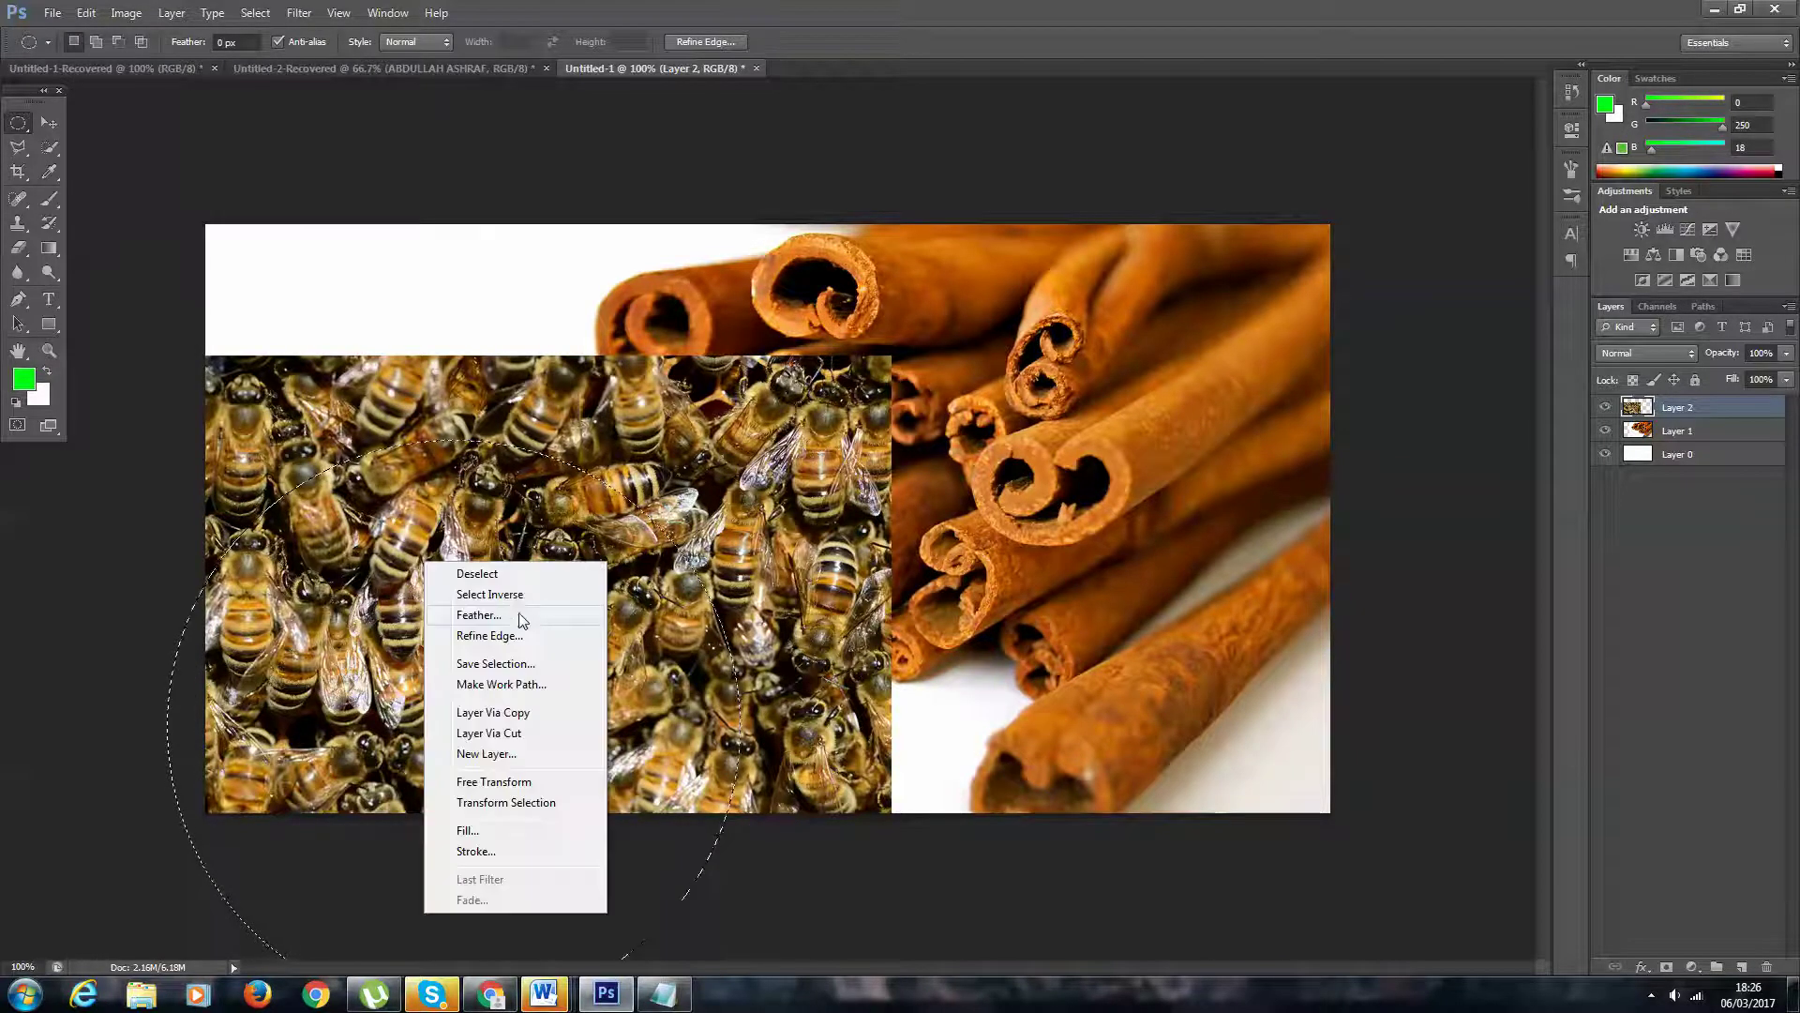
pyautogui.click(487, 594)
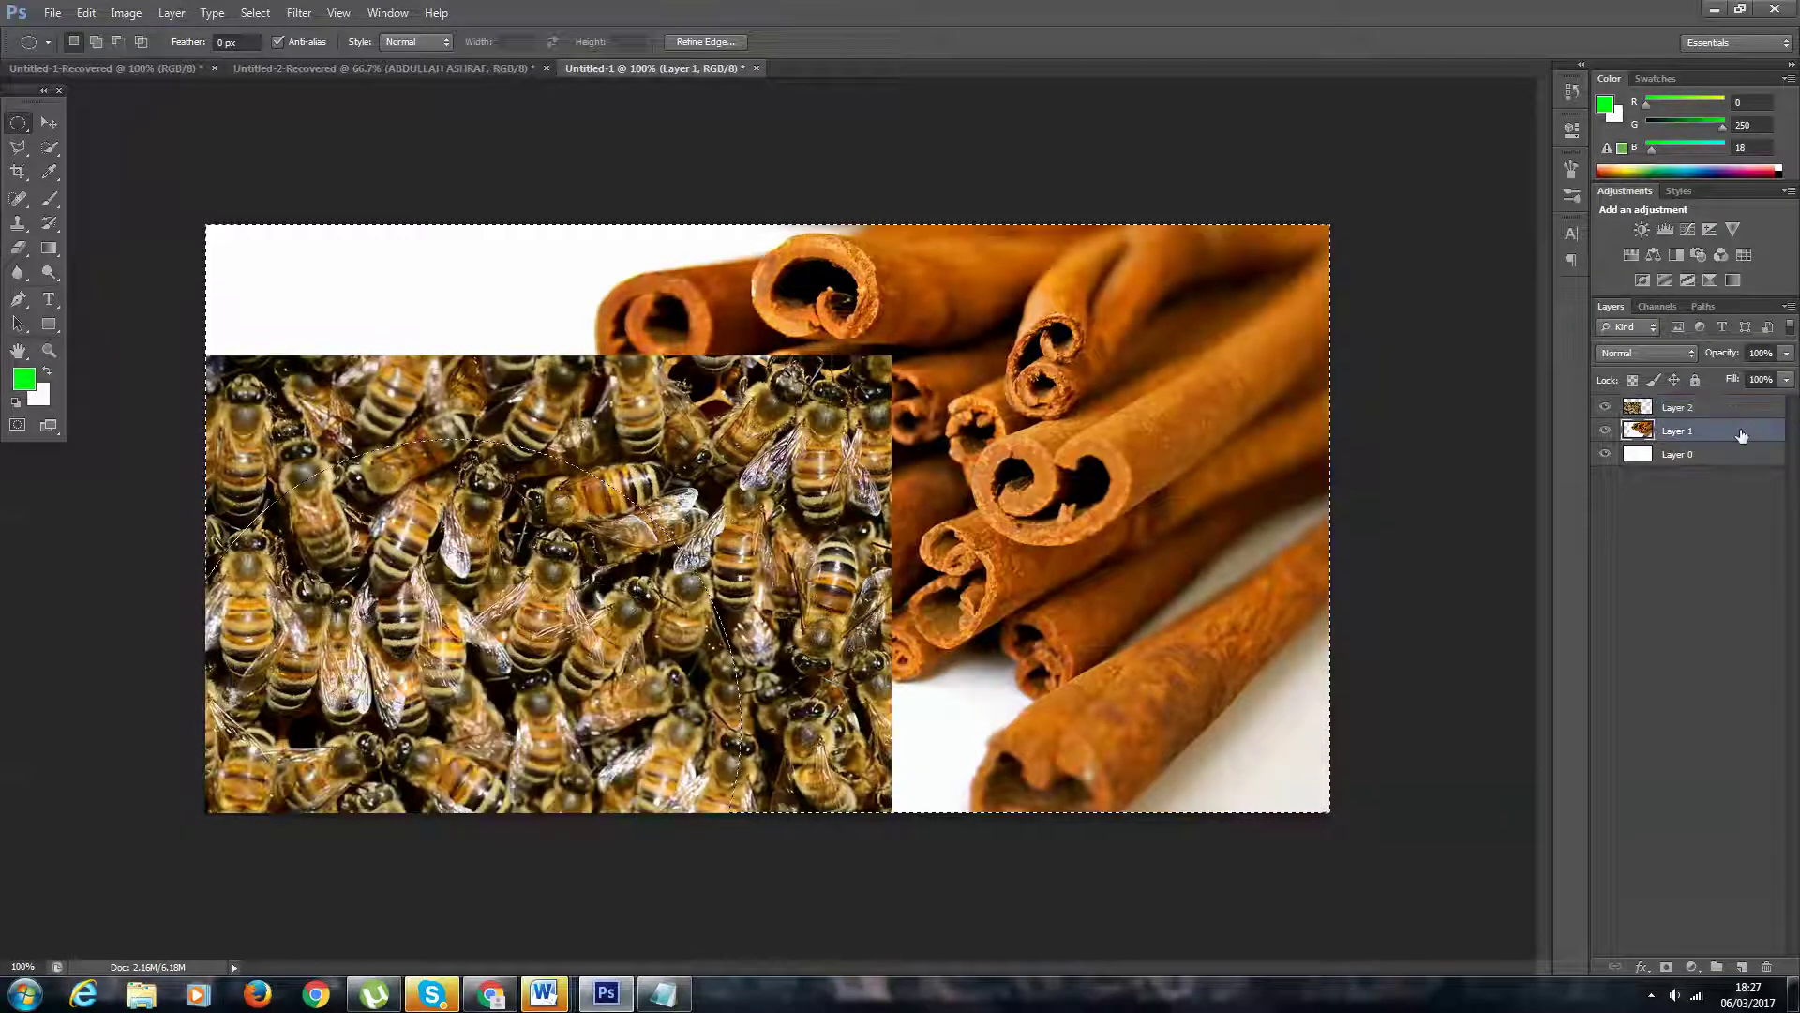
pyautogui.press('Delete')
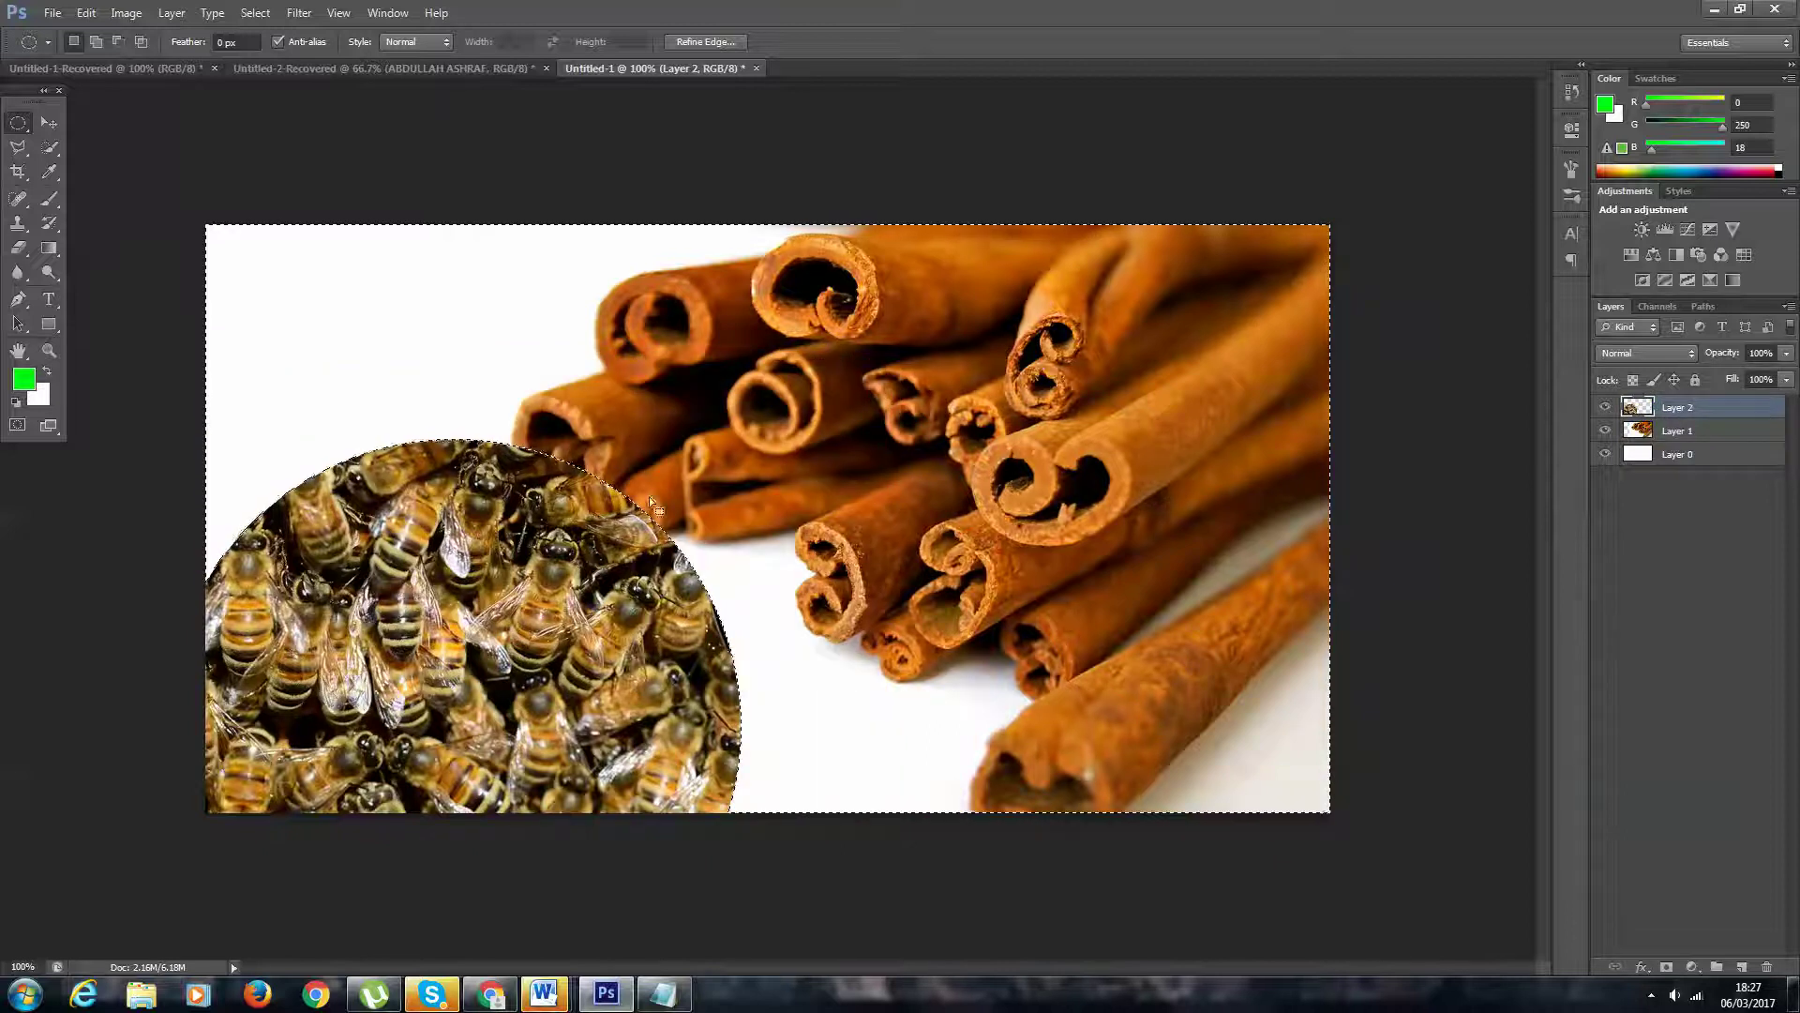
pyautogui.rightClick(663, 525)
pyautogui.click(666, 529)
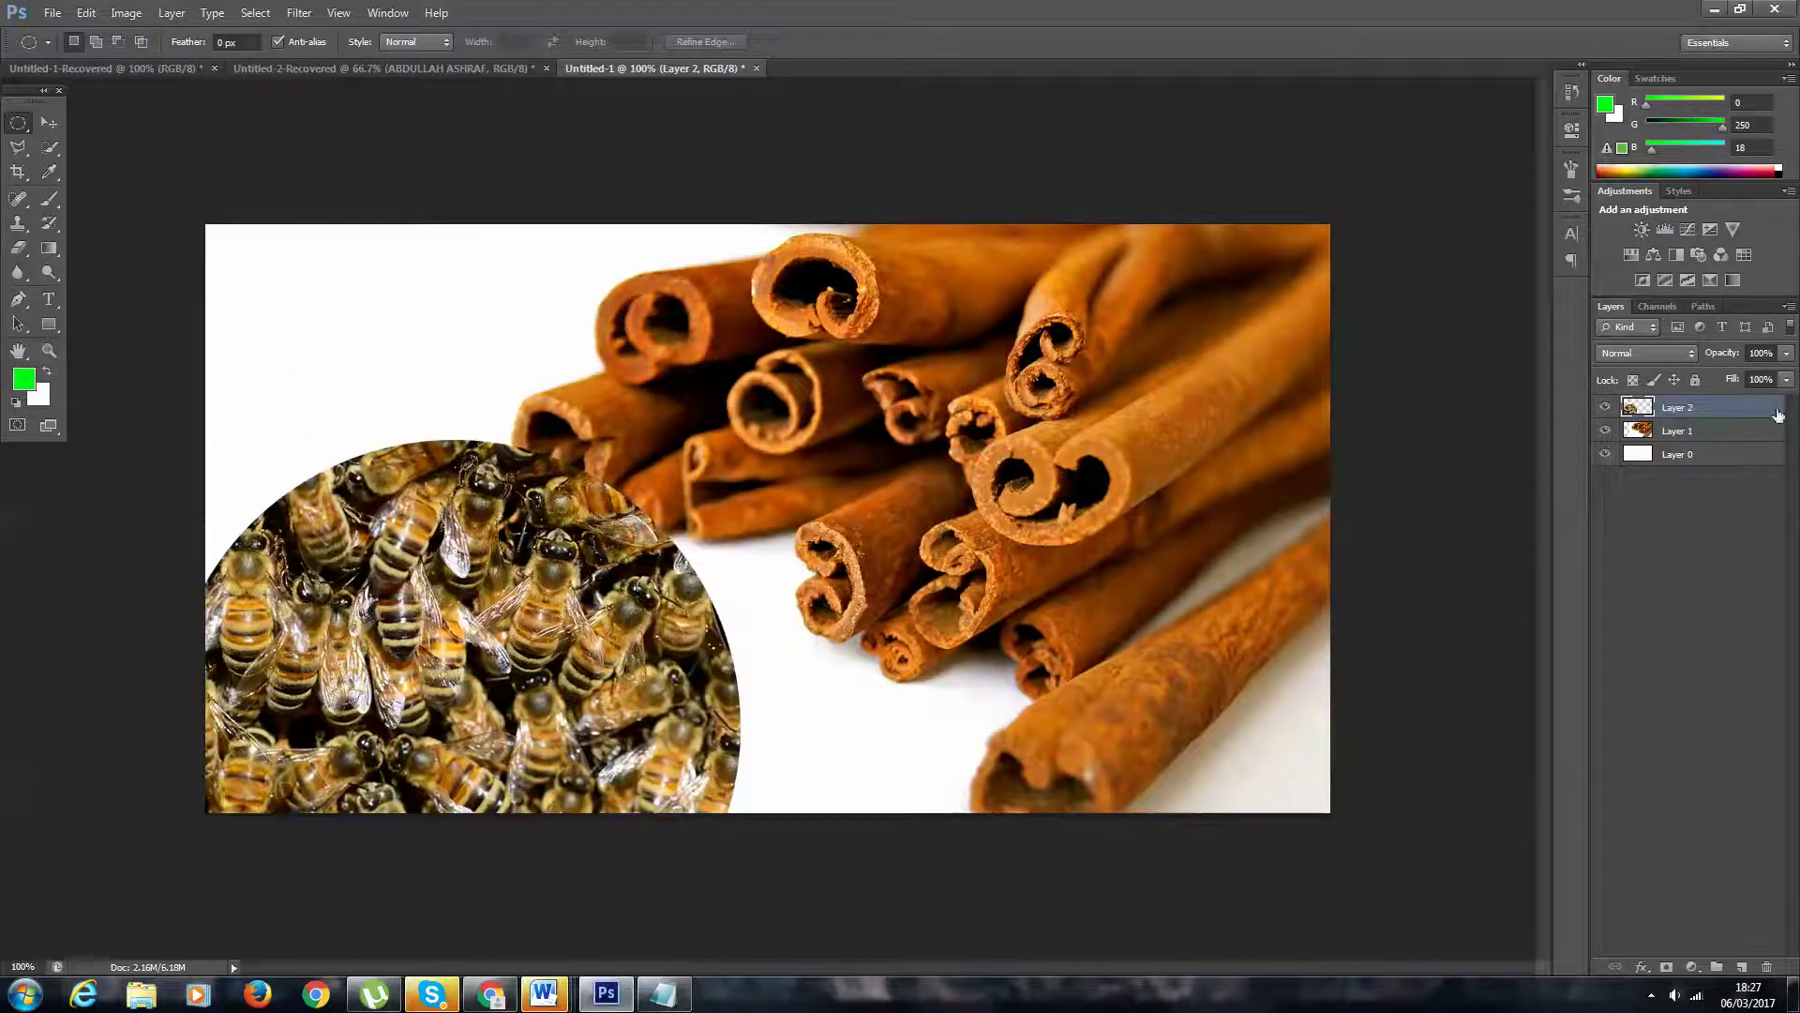
# - Try the bee circle at about 83% opacity and return it to 100%
pyautogui.click(1788, 353)
pyautogui.moveTo(1751, 373); pyautogui.dragTo(1769, 378)
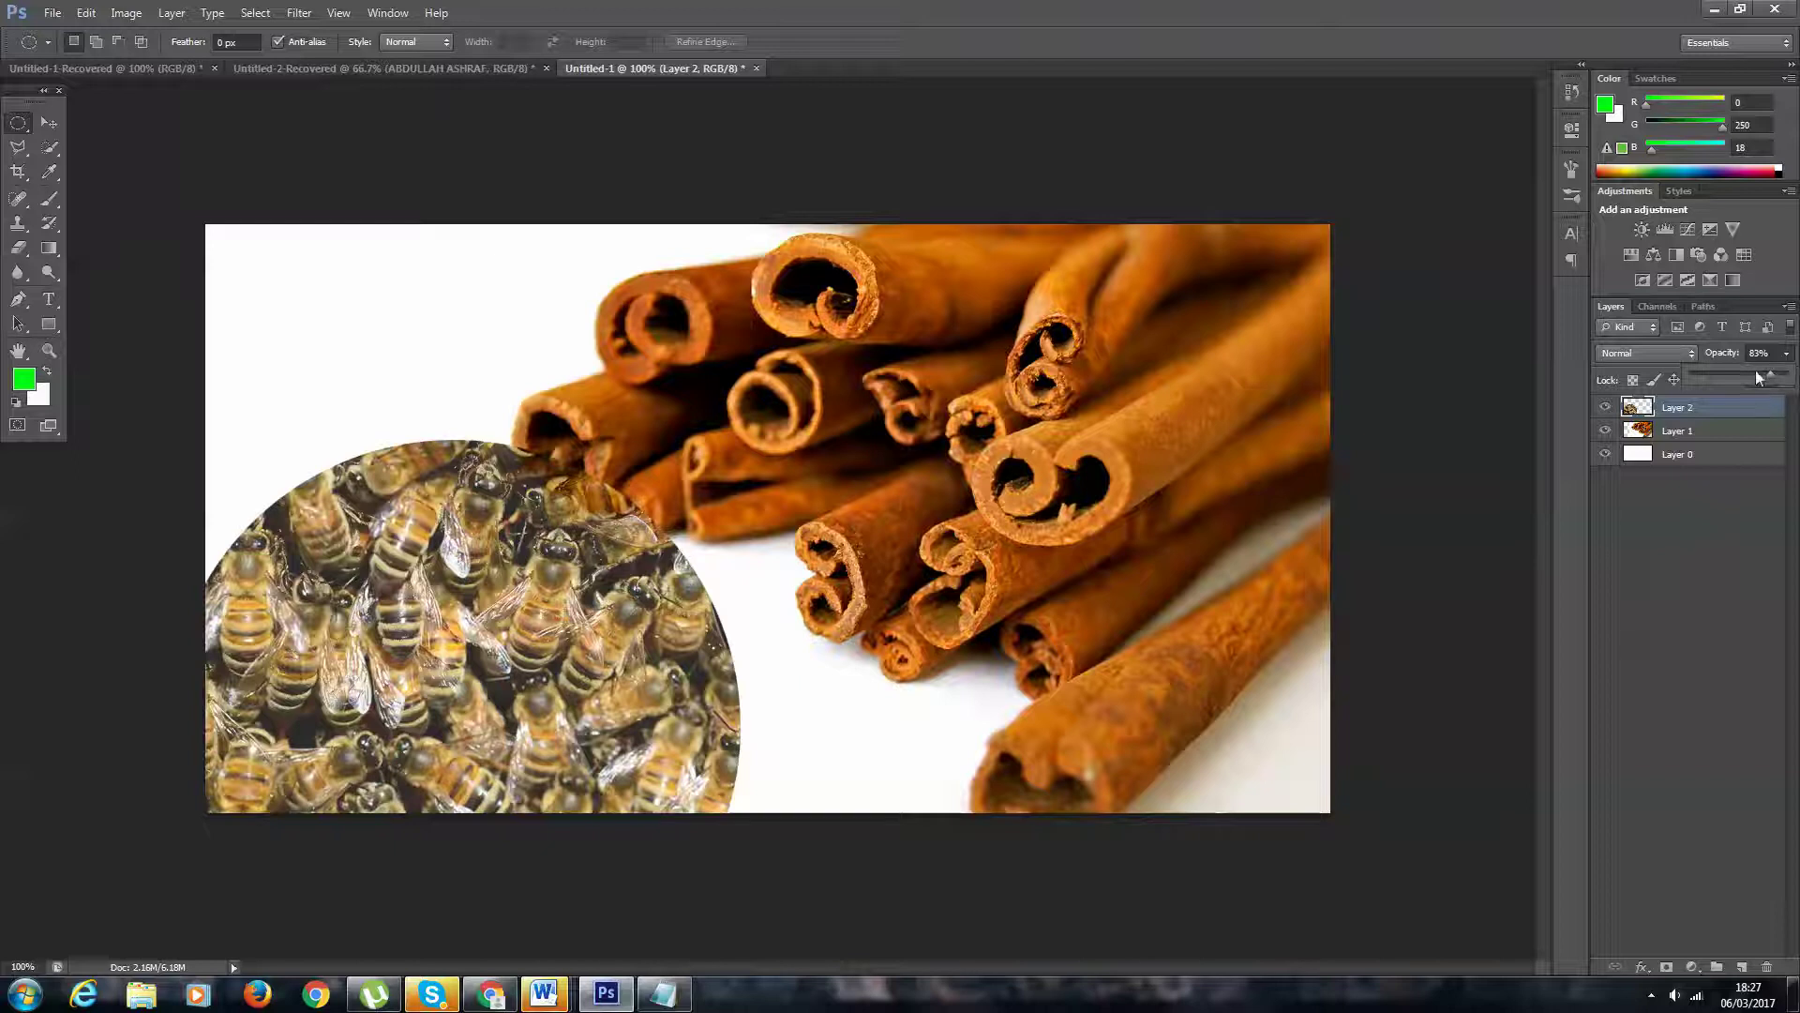
pyautogui.moveTo(1770, 375); pyautogui.dragTo(1788, 376)
# - Try a 1 px black outside stroke as a layer style on the bee circle and turn it off
pyautogui.click(1619, 961)
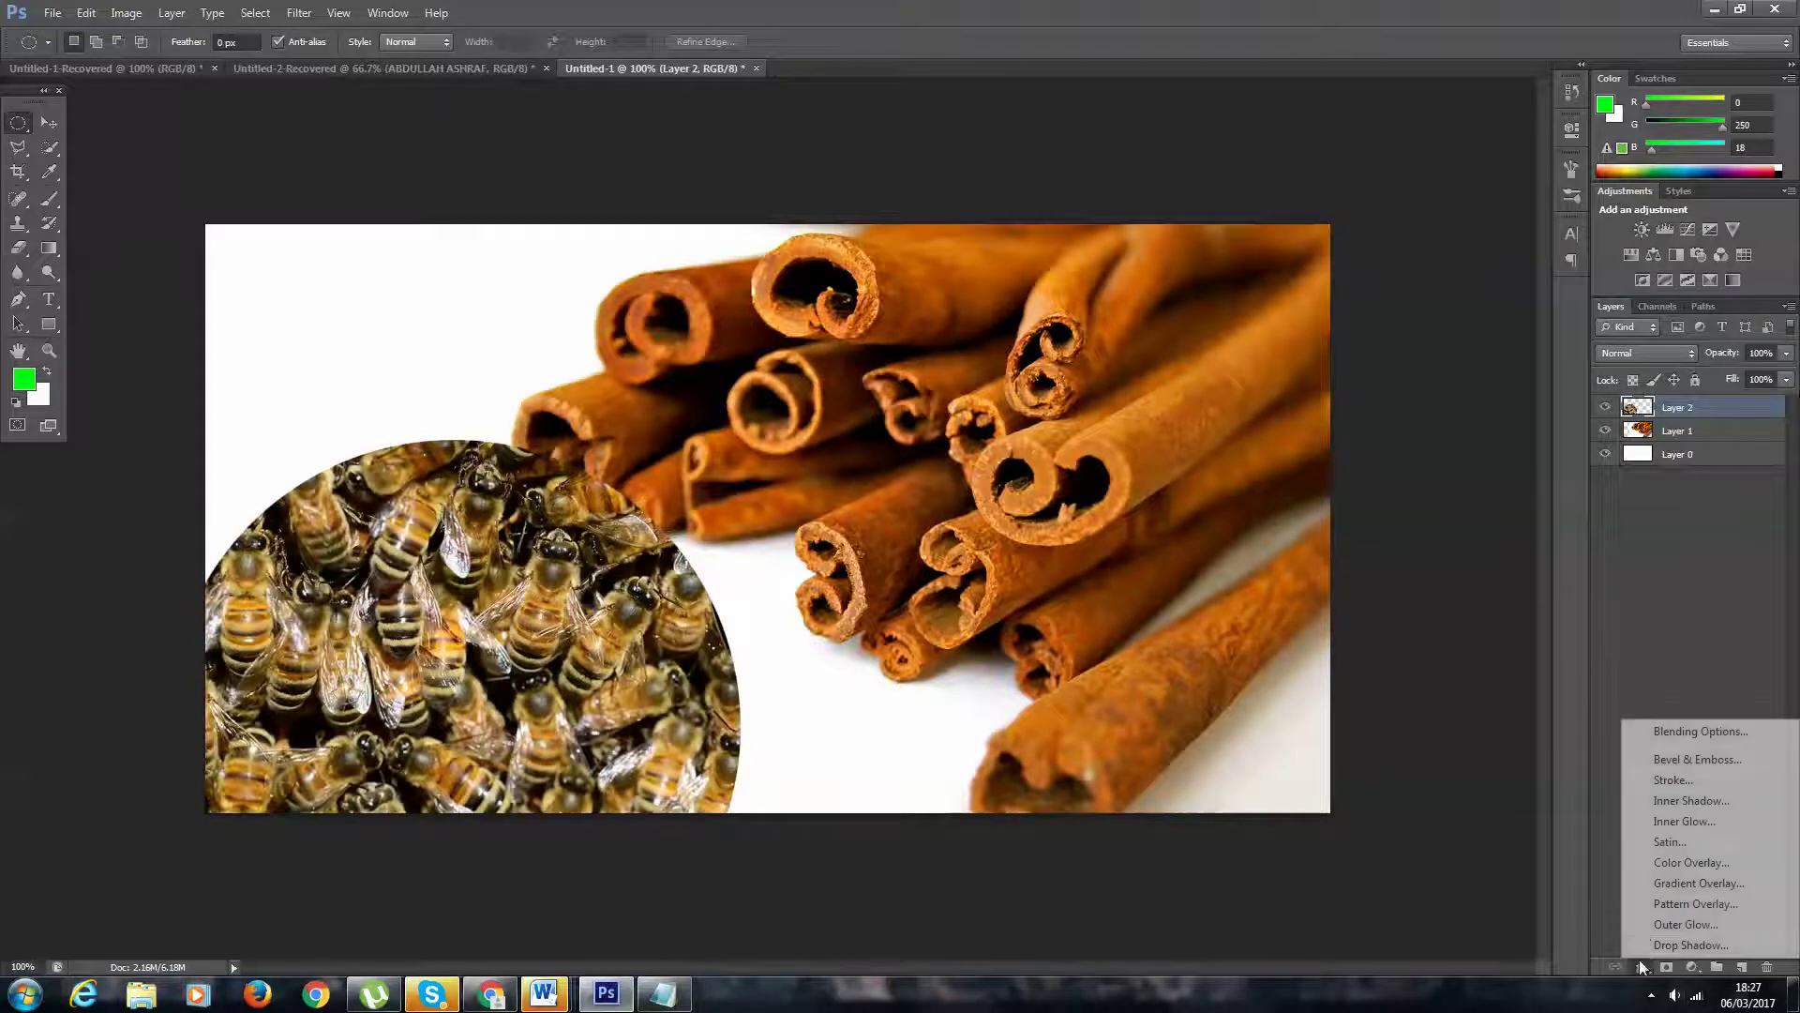
pyautogui.click(1671, 797)
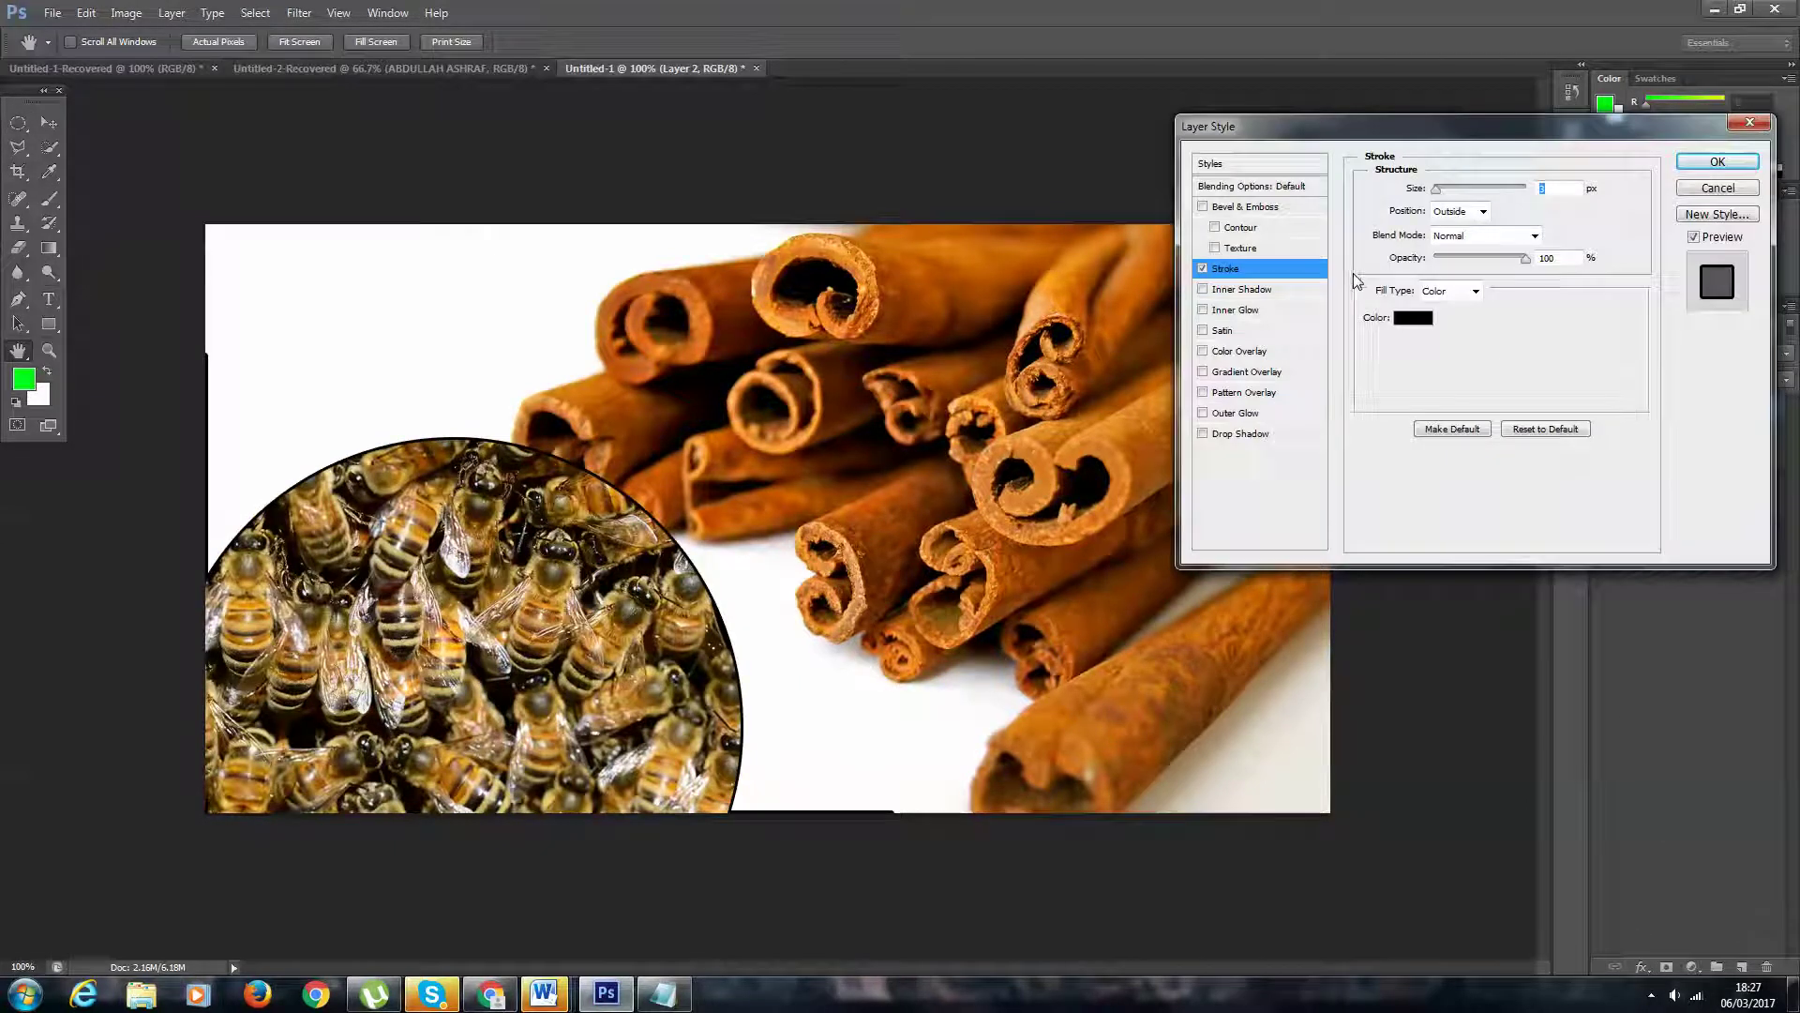
pyautogui.moveTo(1450, 199); pyautogui.dragTo(1376, 201)
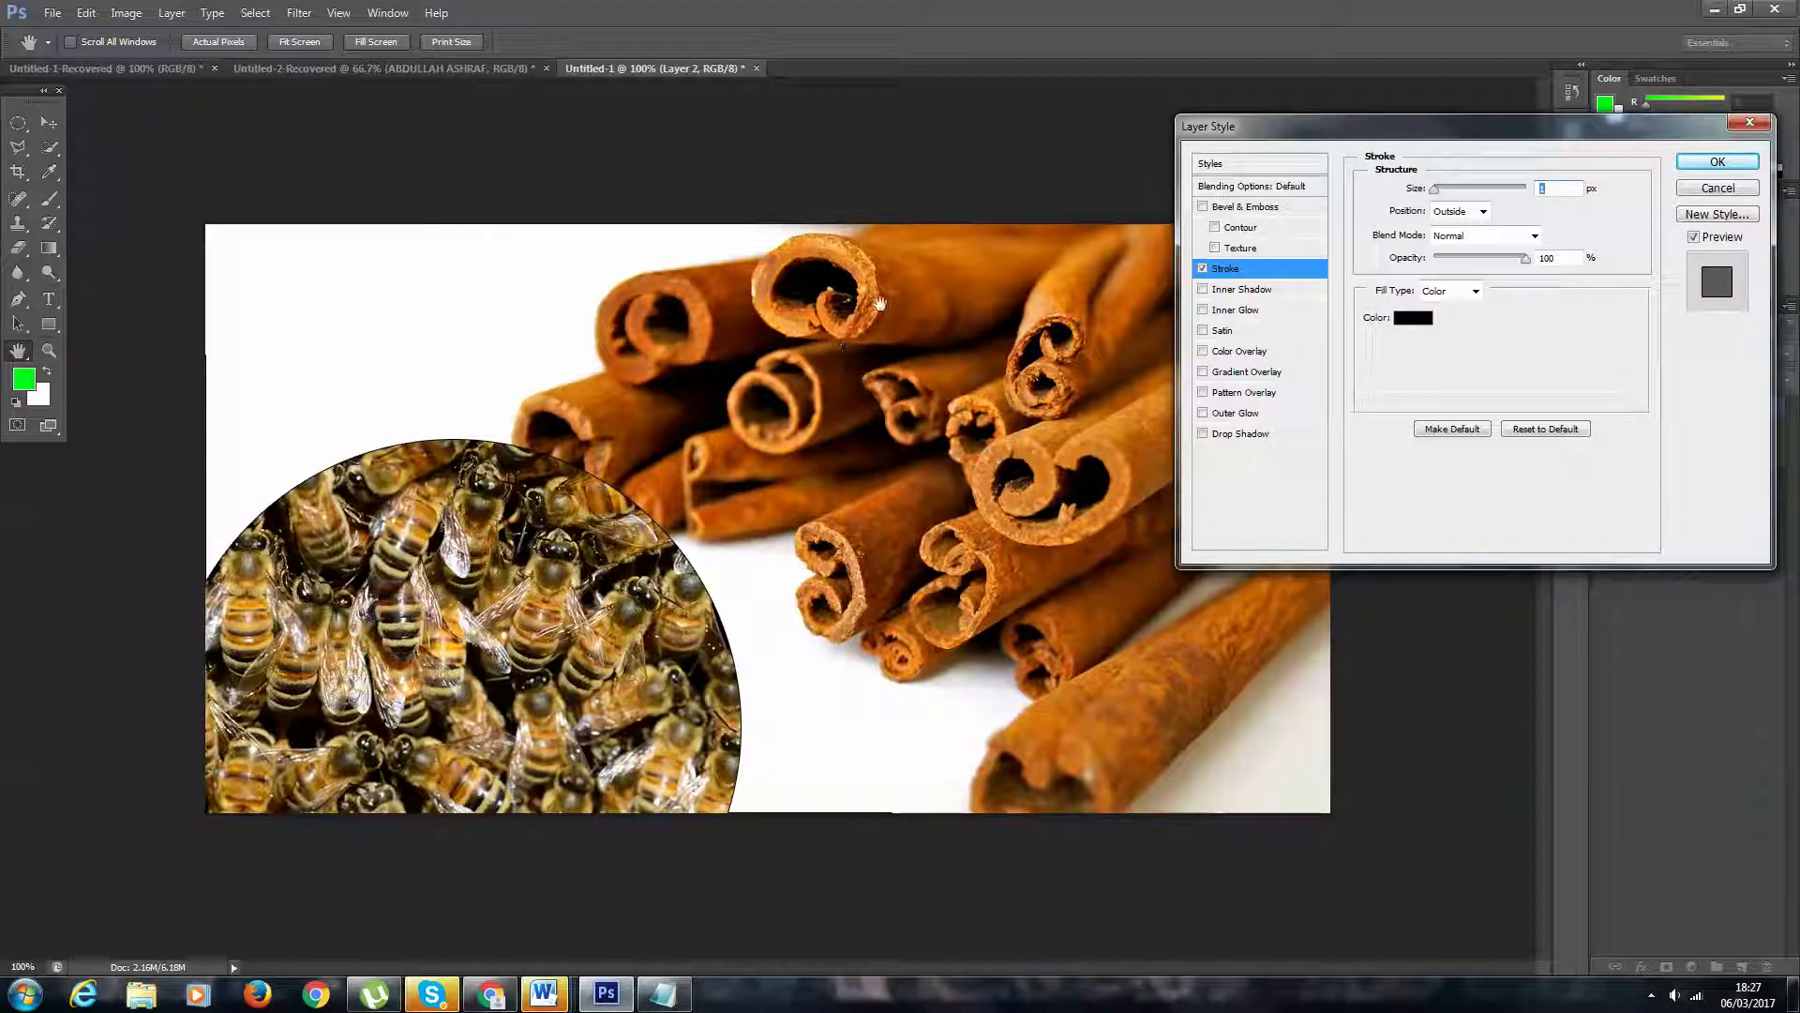
pyautogui.click(1203, 269)
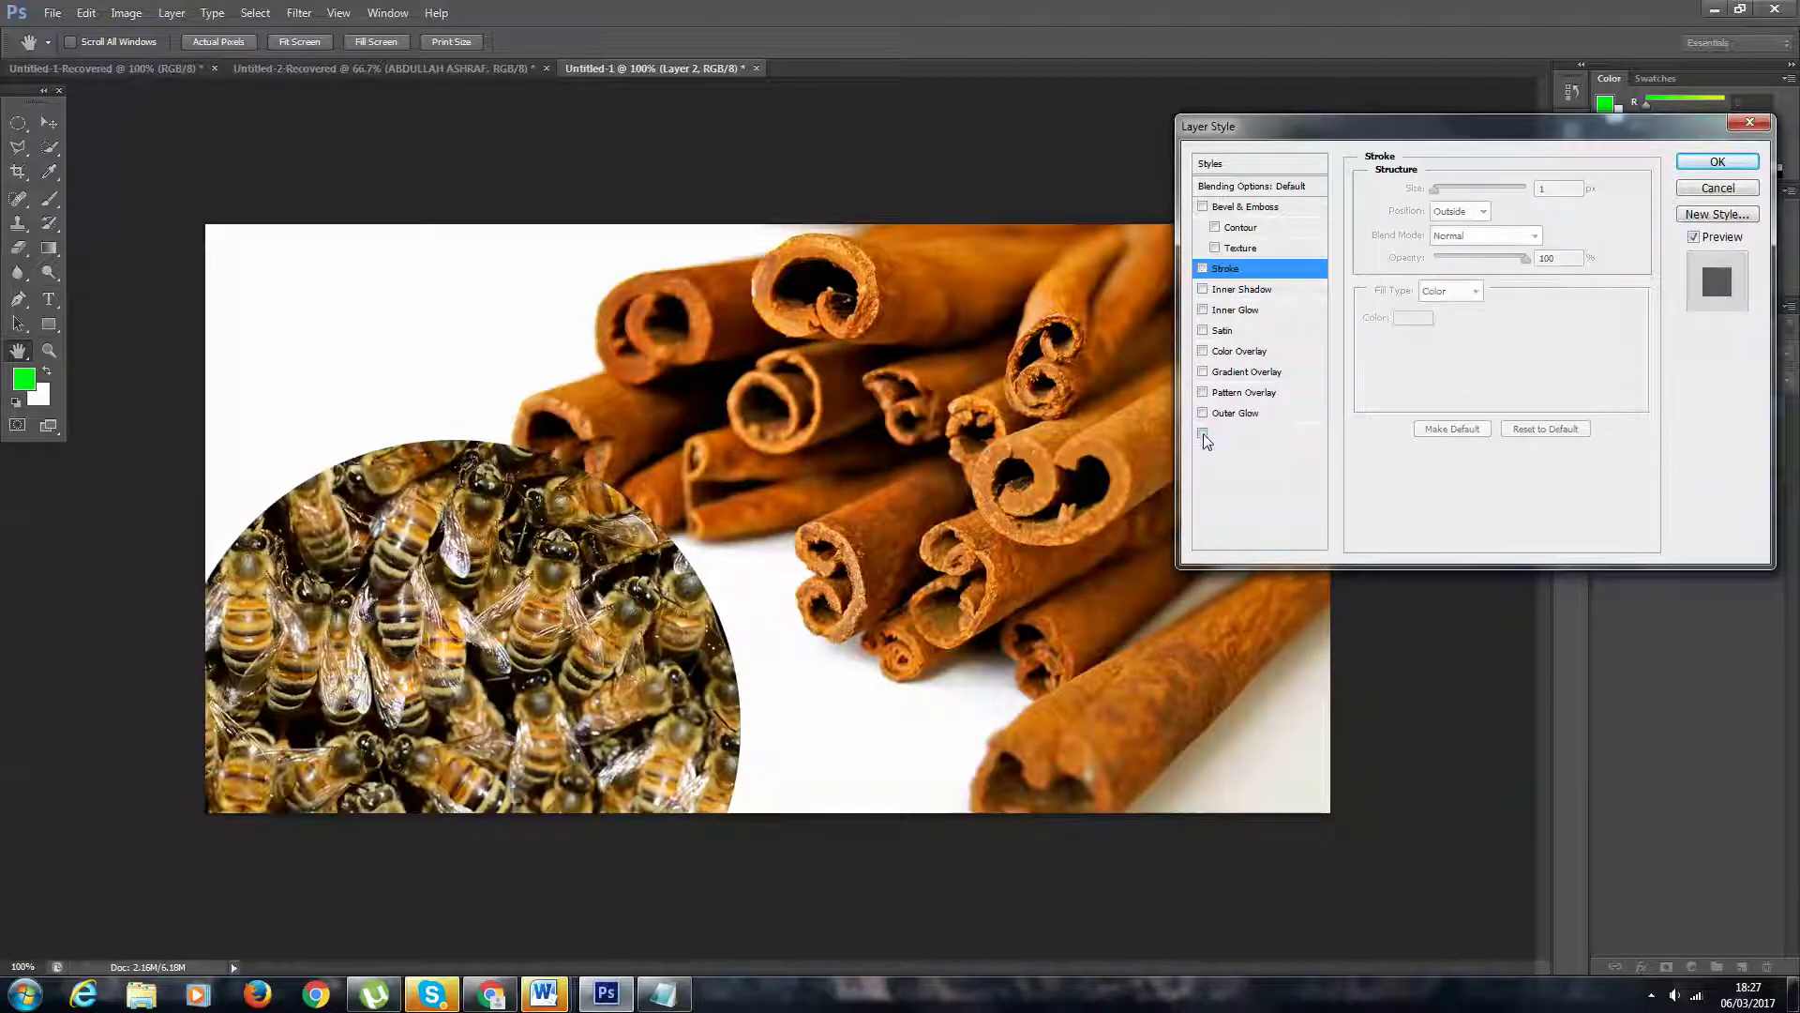
# - Apply a drop shadow with the default settings to the bee circle and shift the circle slightly left
pyautogui.click(1202, 433)
pyautogui.click(1231, 437)
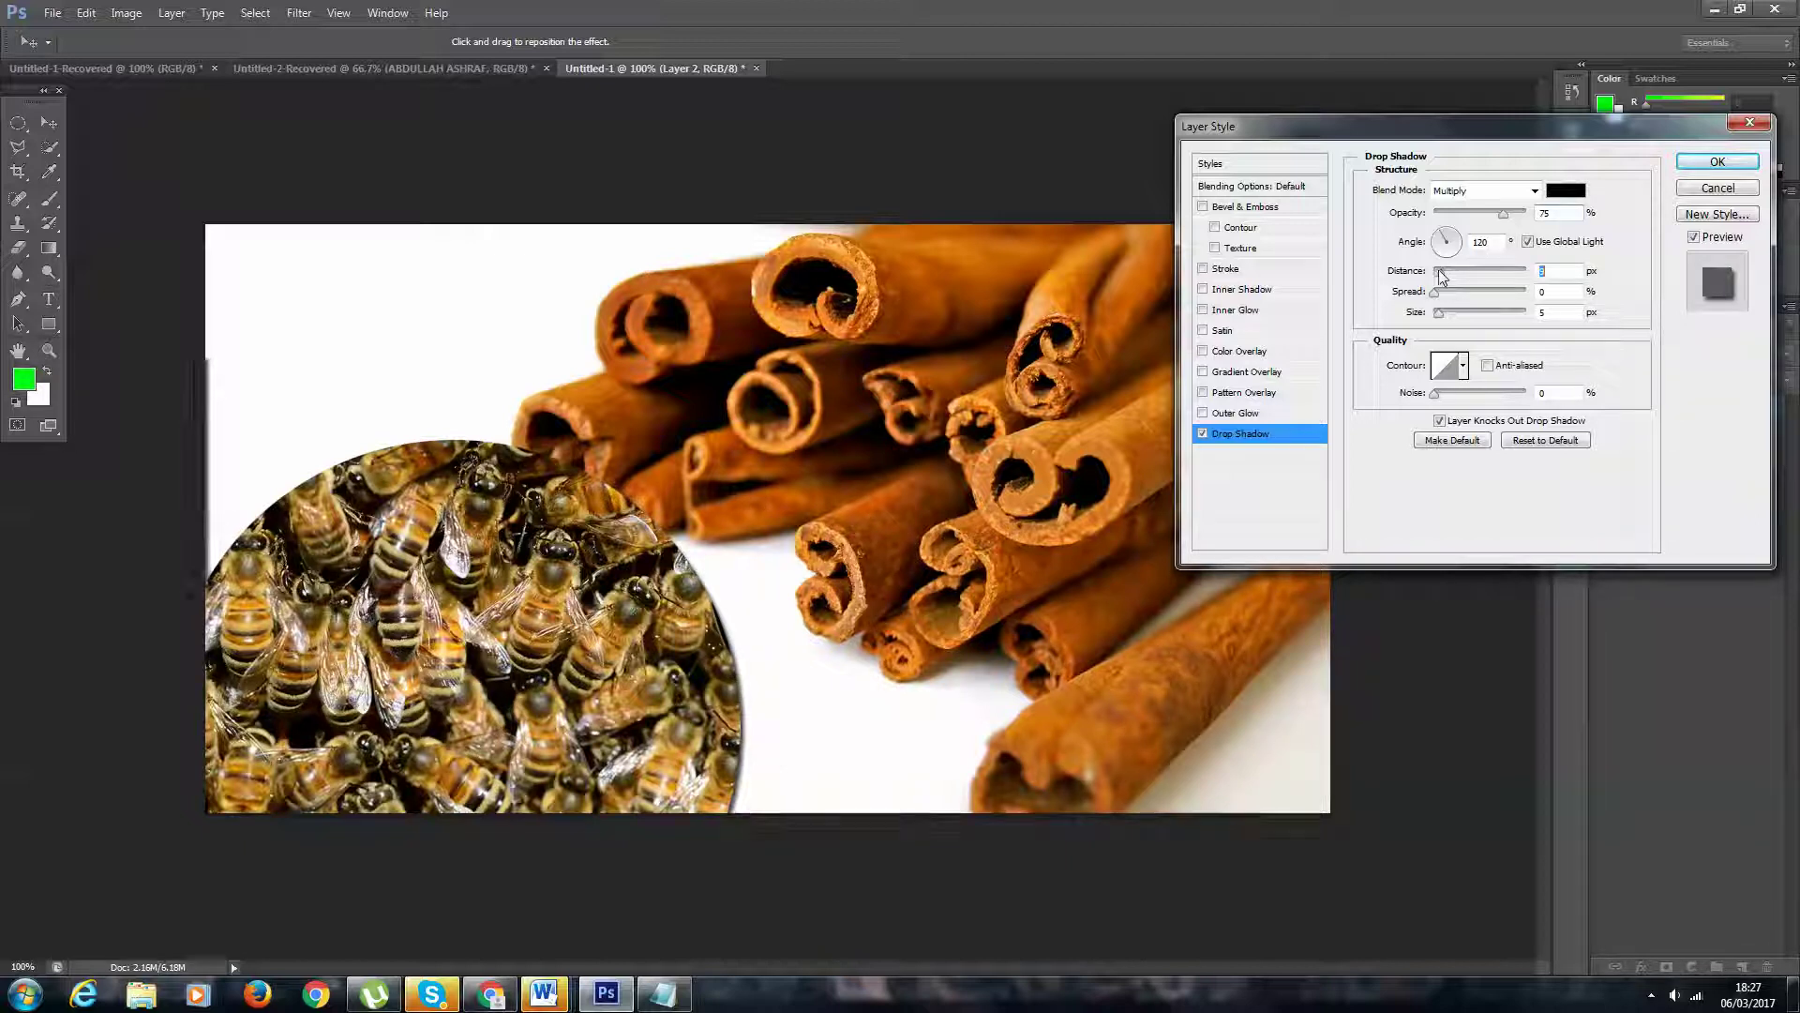
pyautogui.click(1717, 163)
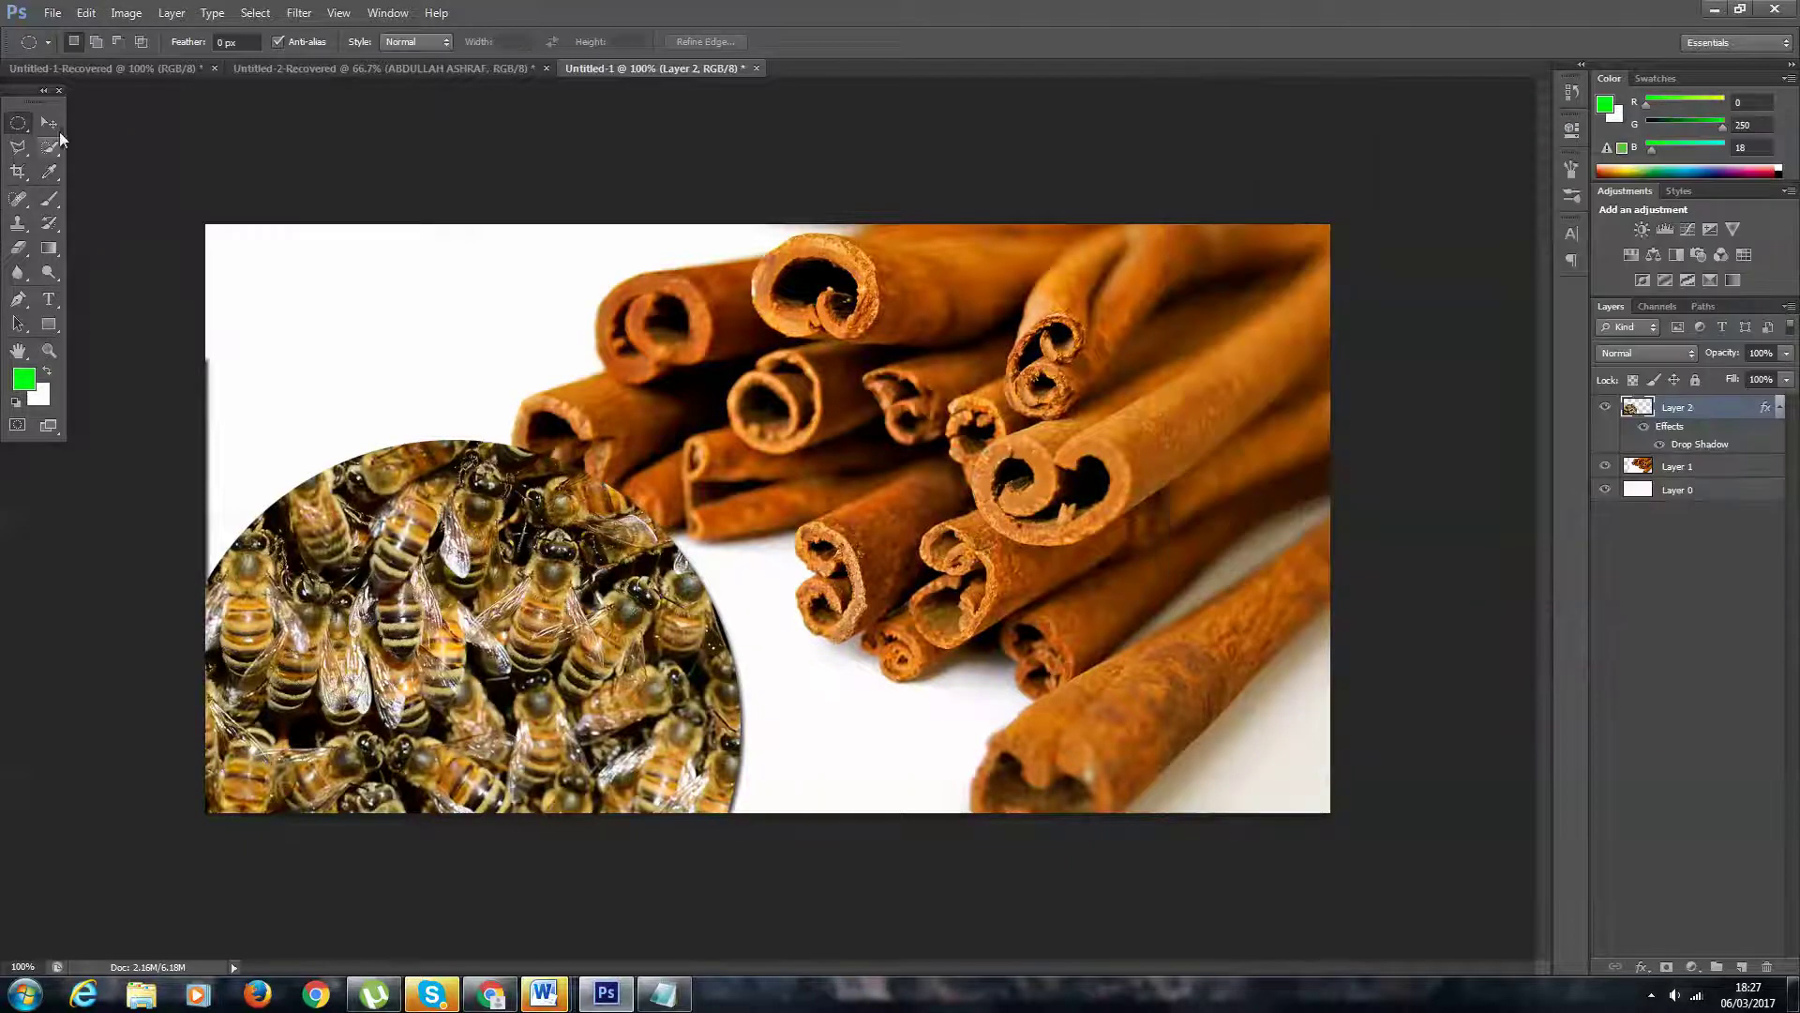
pyautogui.moveTo(364, 577); pyautogui.dragTo(357, 575)
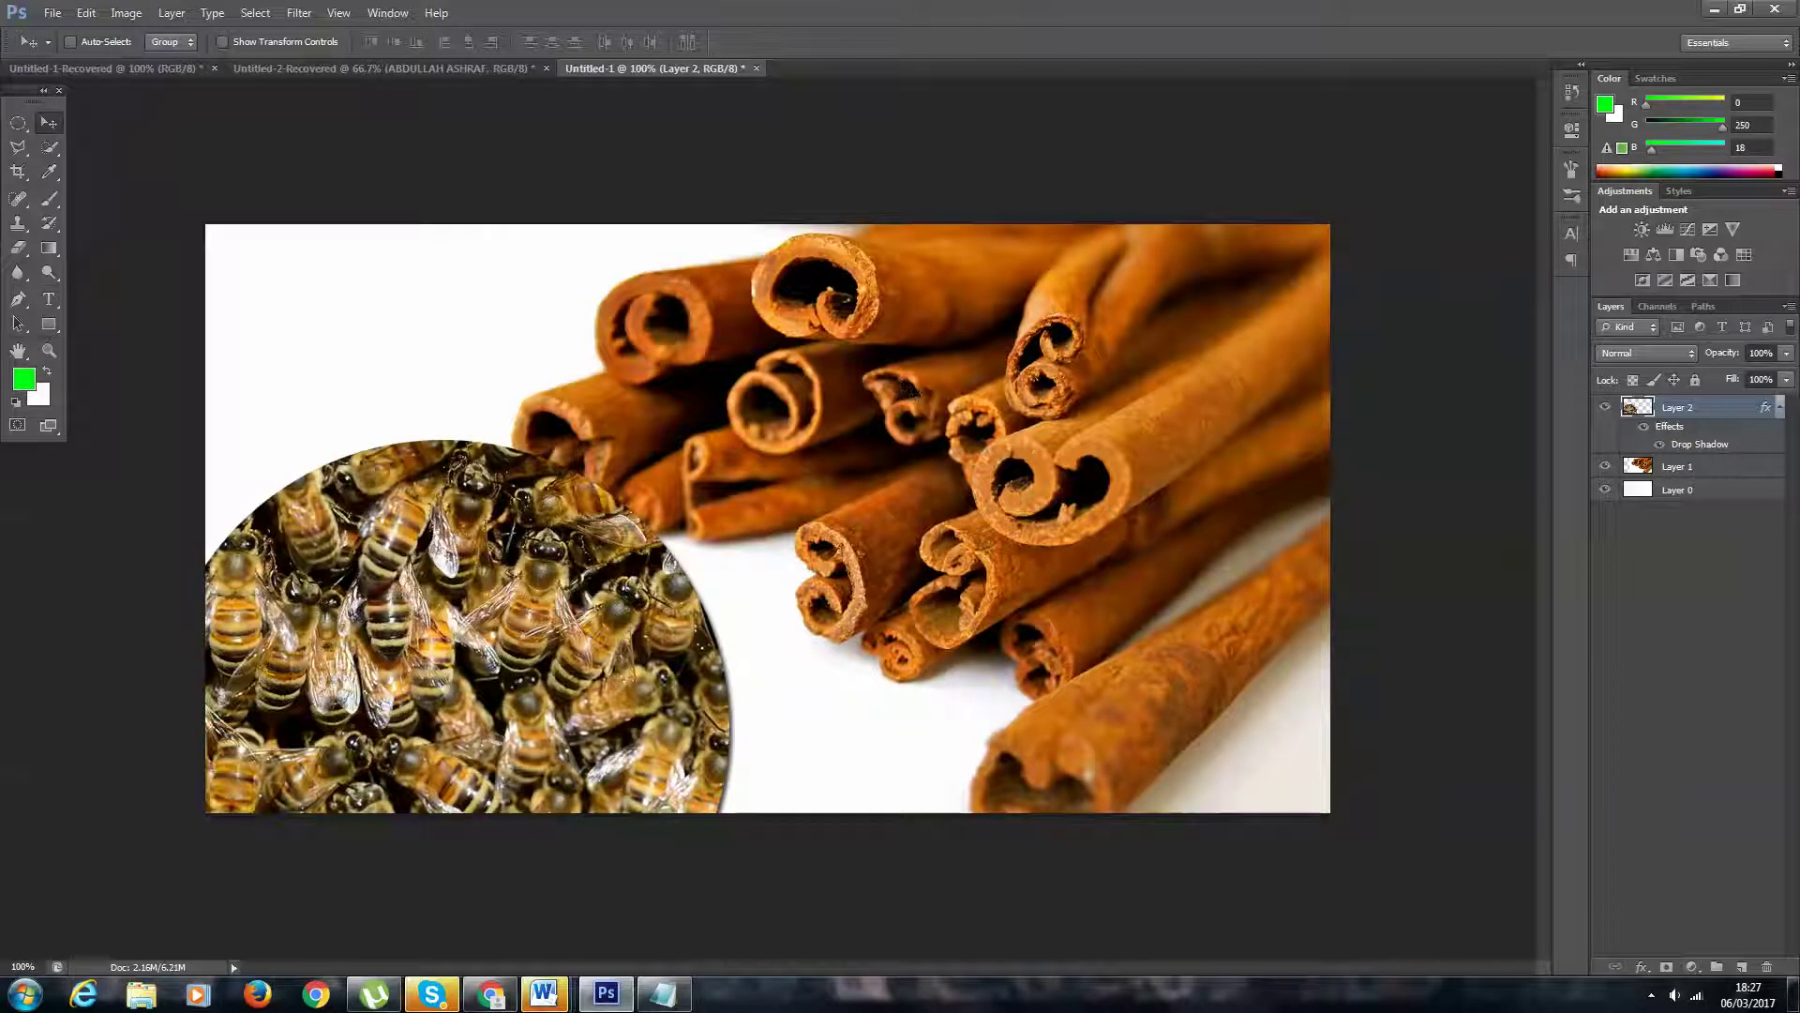
# - Lower the opacity of the cinnamon photo on Layer 1 to give it a faded look
pyautogui.click(1690, 471)
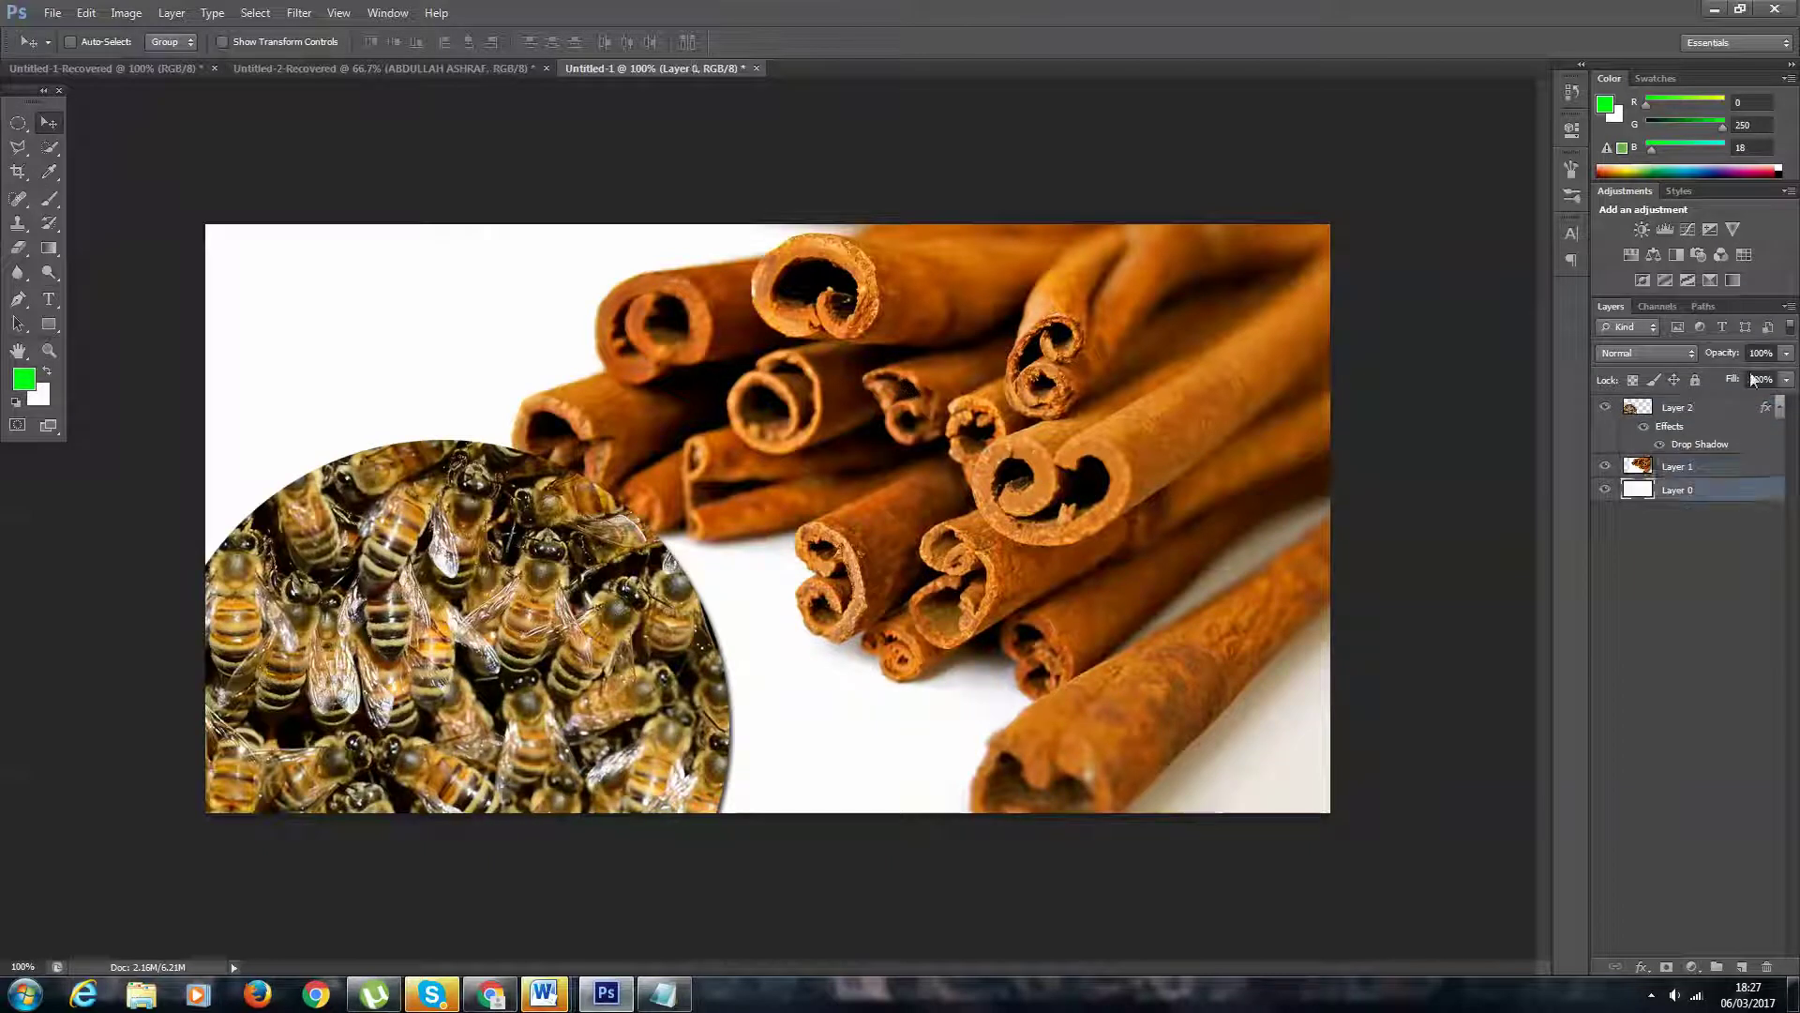
pyautogui.click(1786, 354)
pyautogui.moveTo(1786, 373); pyautogui.dragTo(1759, 377)
pyautogui.click(1192, 418)
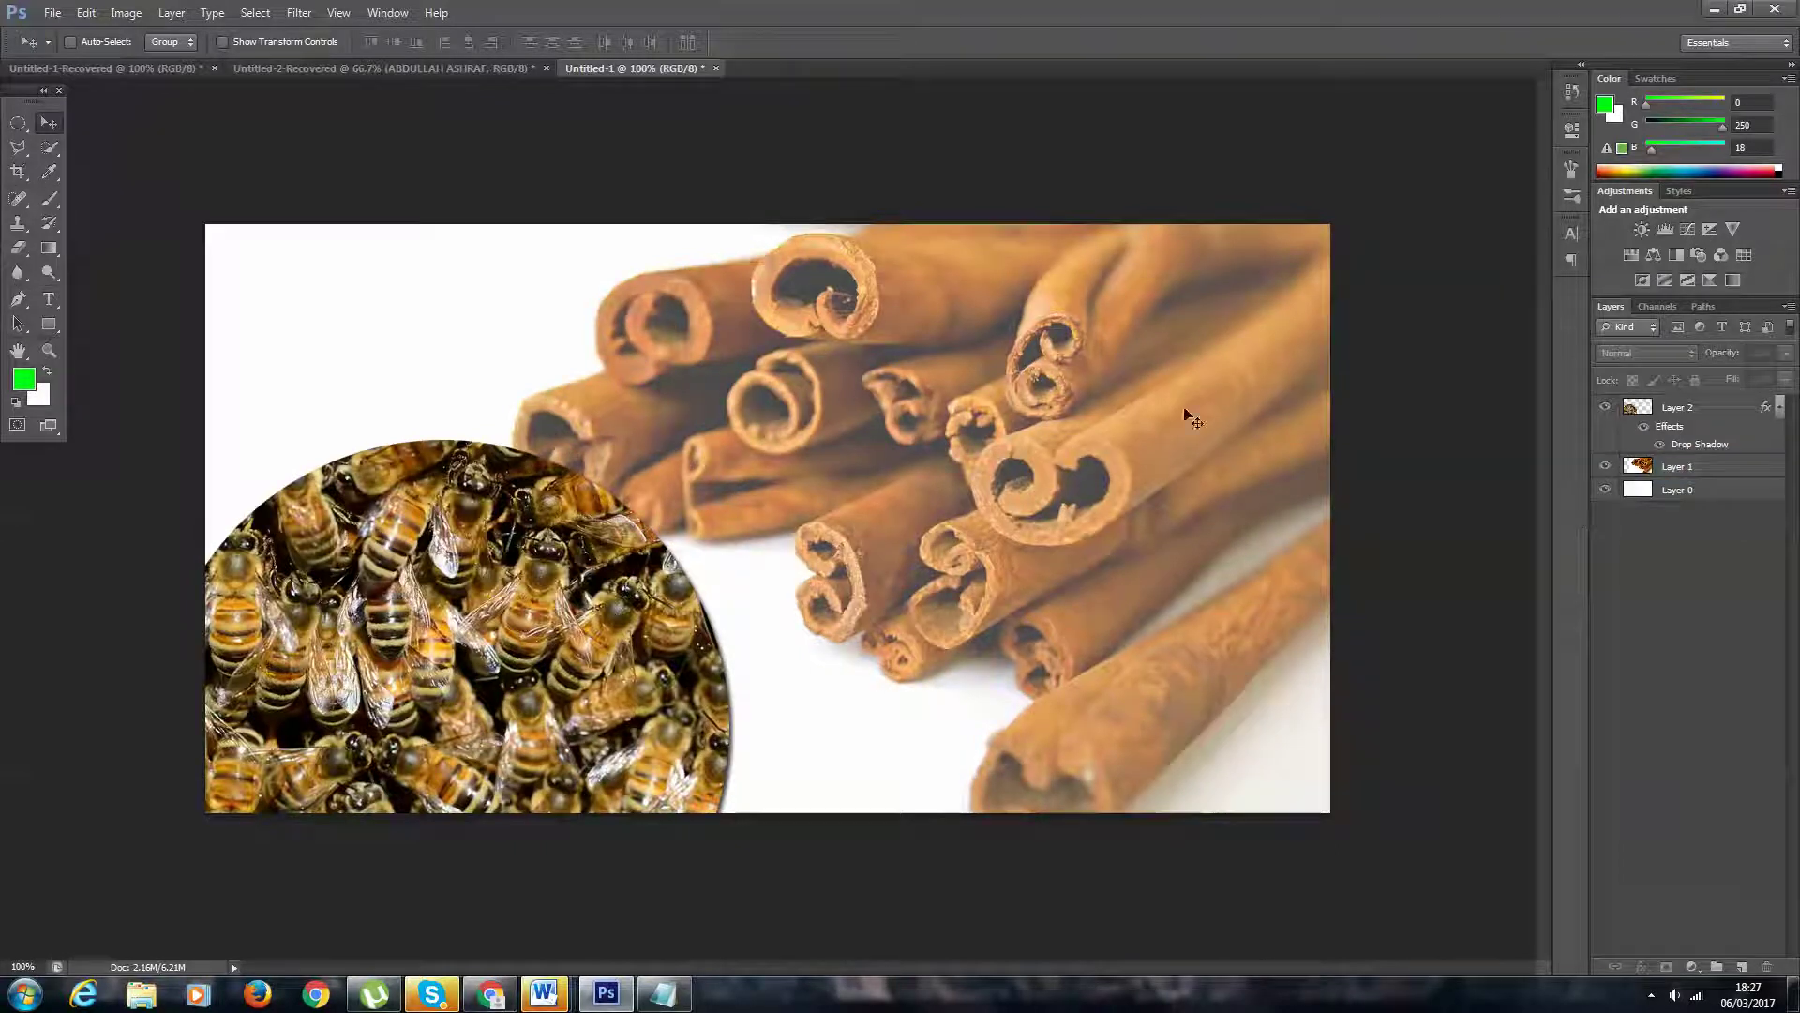
# - Recolor the bee circle on Layer 2 green using Hue/Saturation with hue +88, saturation -40 and lightness +5
pyautogui.click(1730, 409)
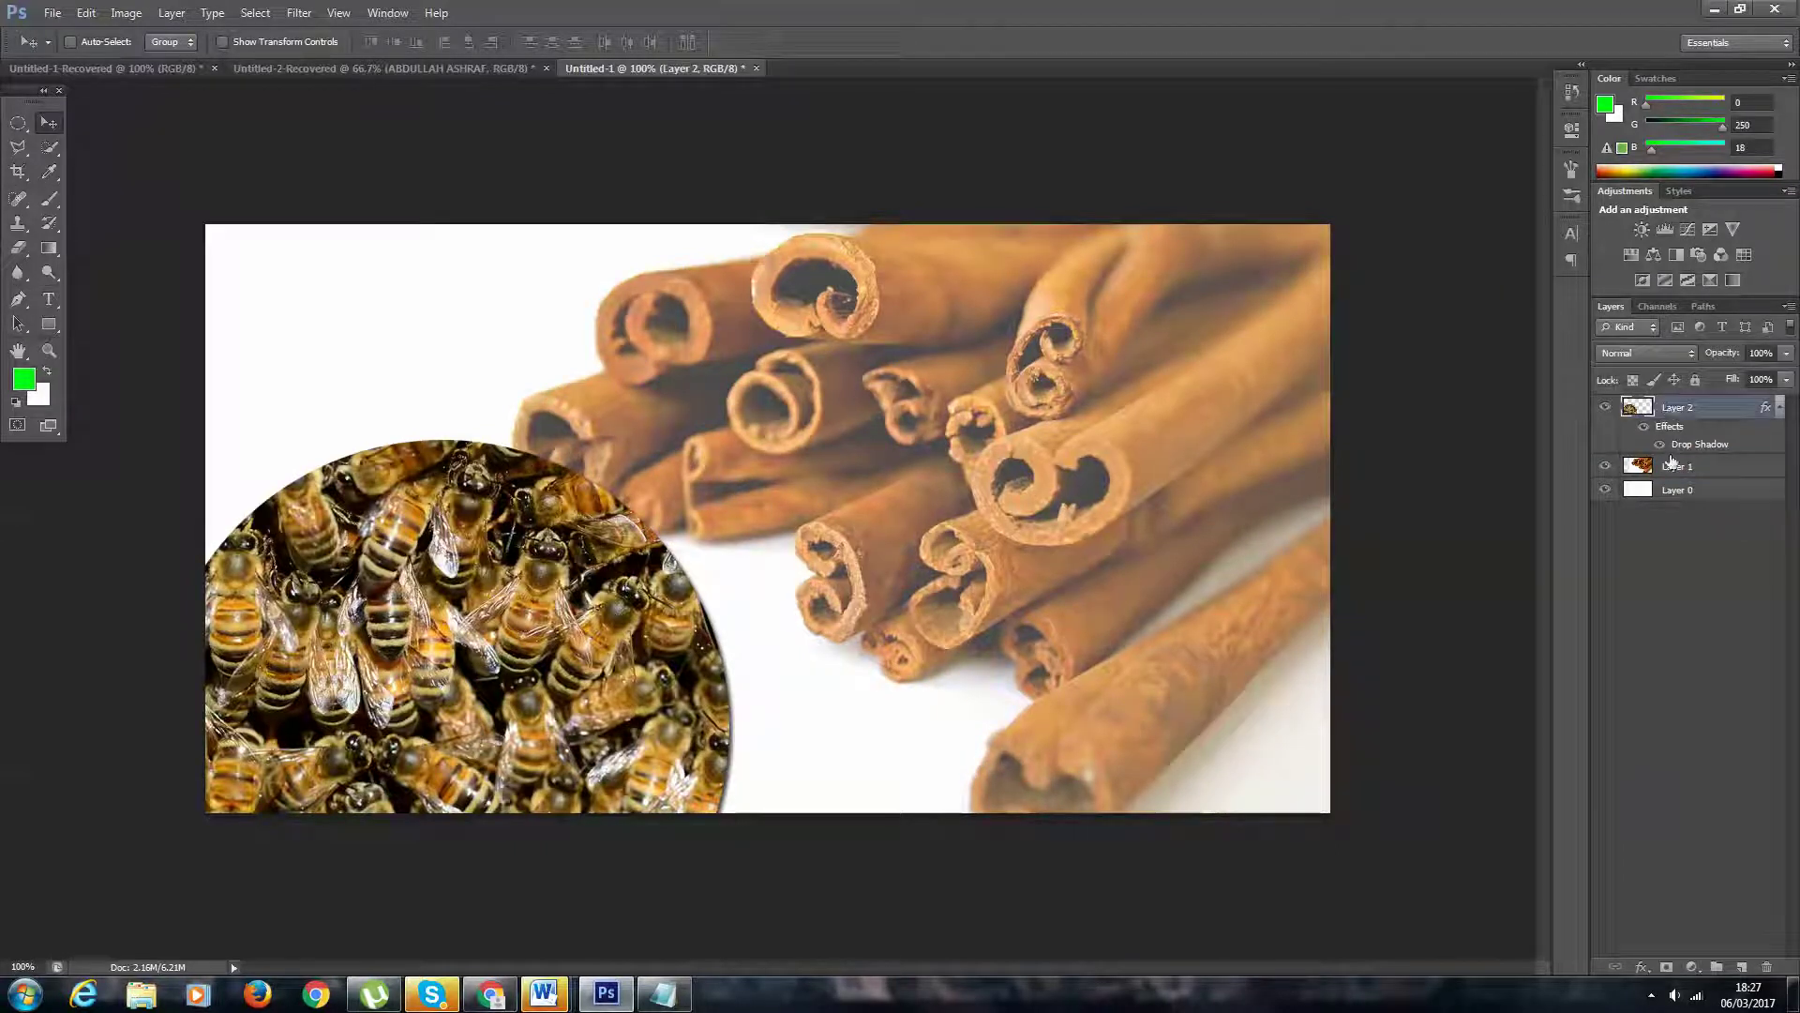
pyautogui.click(1672, 460)
pyautogui.click(1678, 407)
pyautogui.click(125, 14)
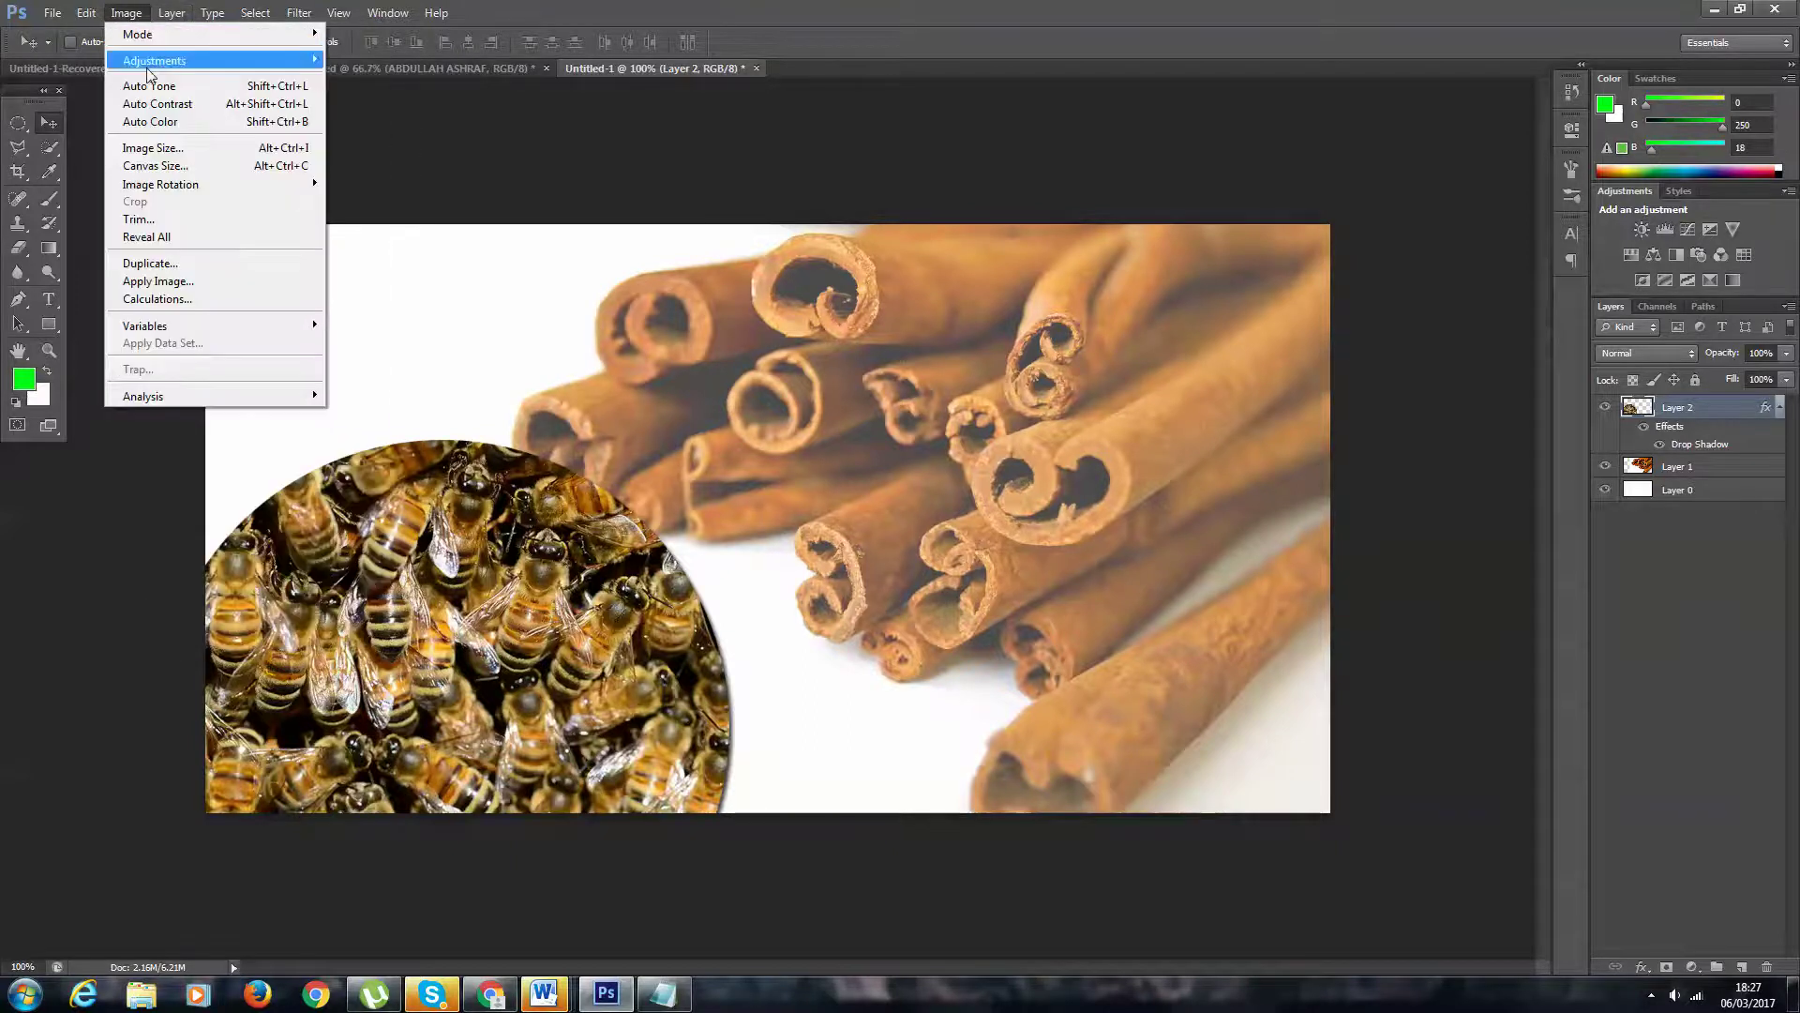
pyautogui.moveTo(285, 62)
pyautogui.click(443, 156)
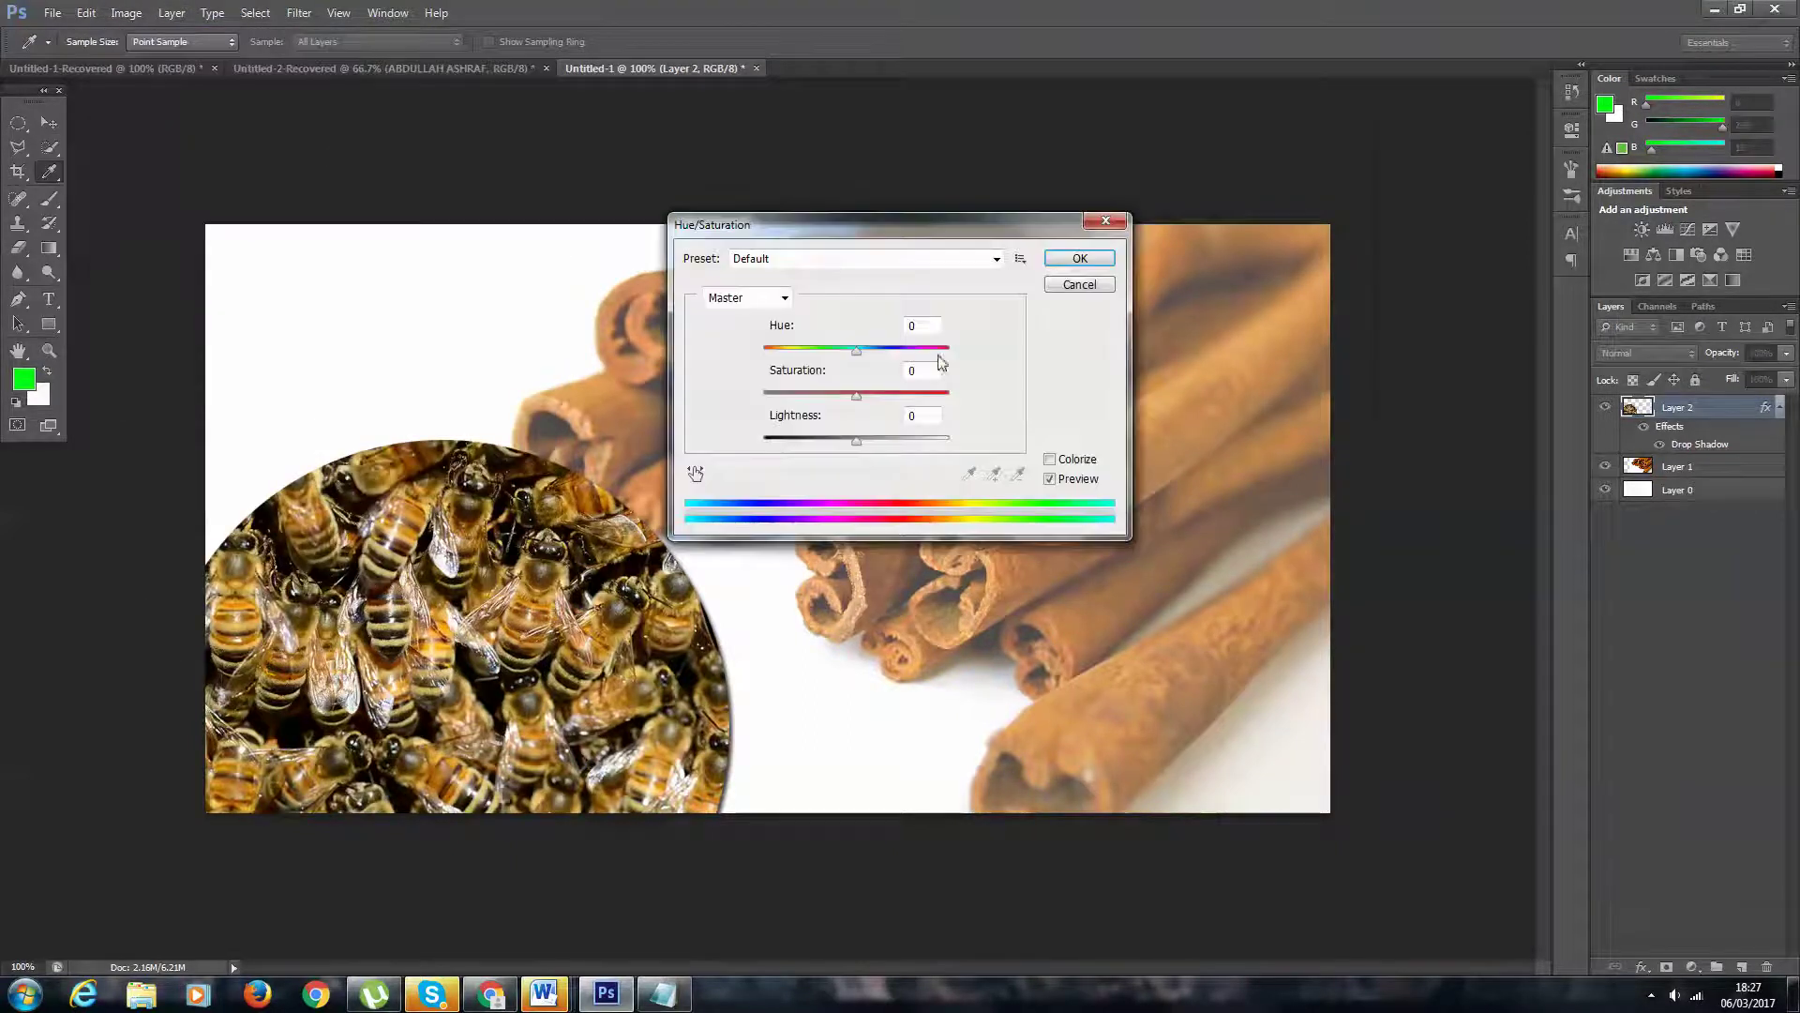
pyautogui.moveTo(819, 230); pyautogui.dragTo(1151, 413)
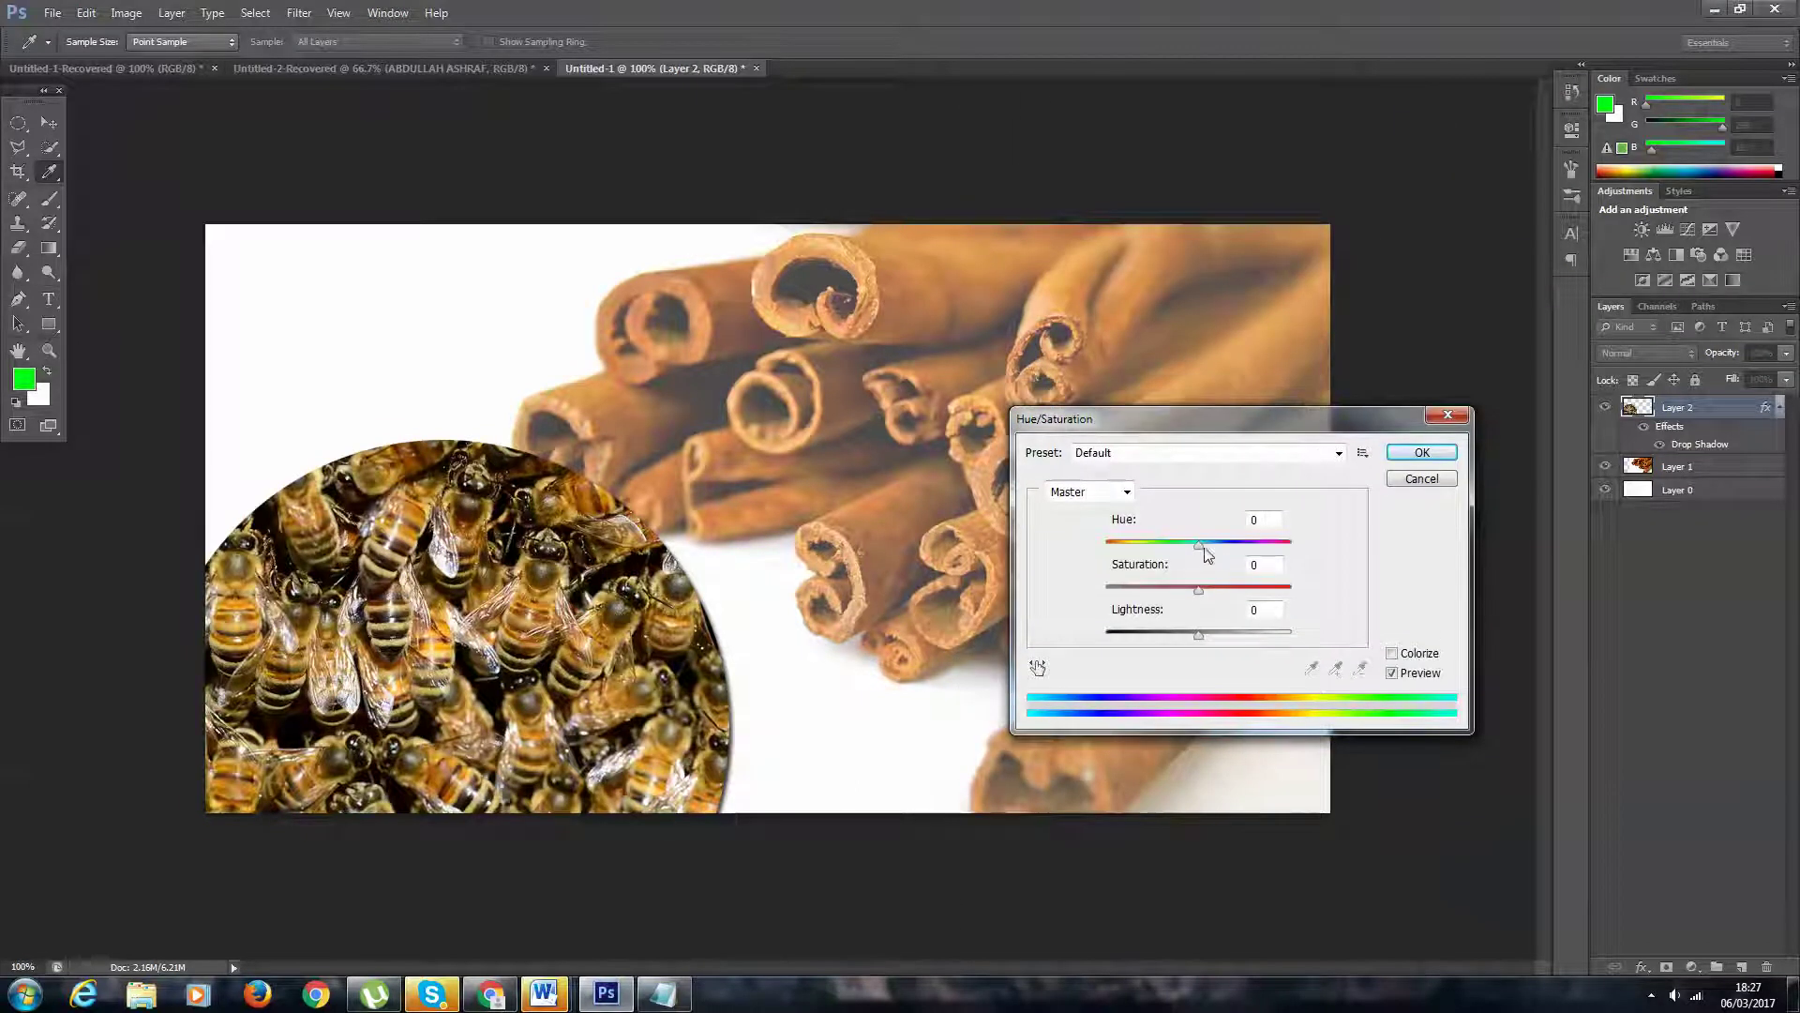
pyautogui.moveTo(1205, 549); pyautogui.dragTo(1160, 571)
pyautogui.moveTo(1170, 544); pyautogui.dragTo(1260, 545)
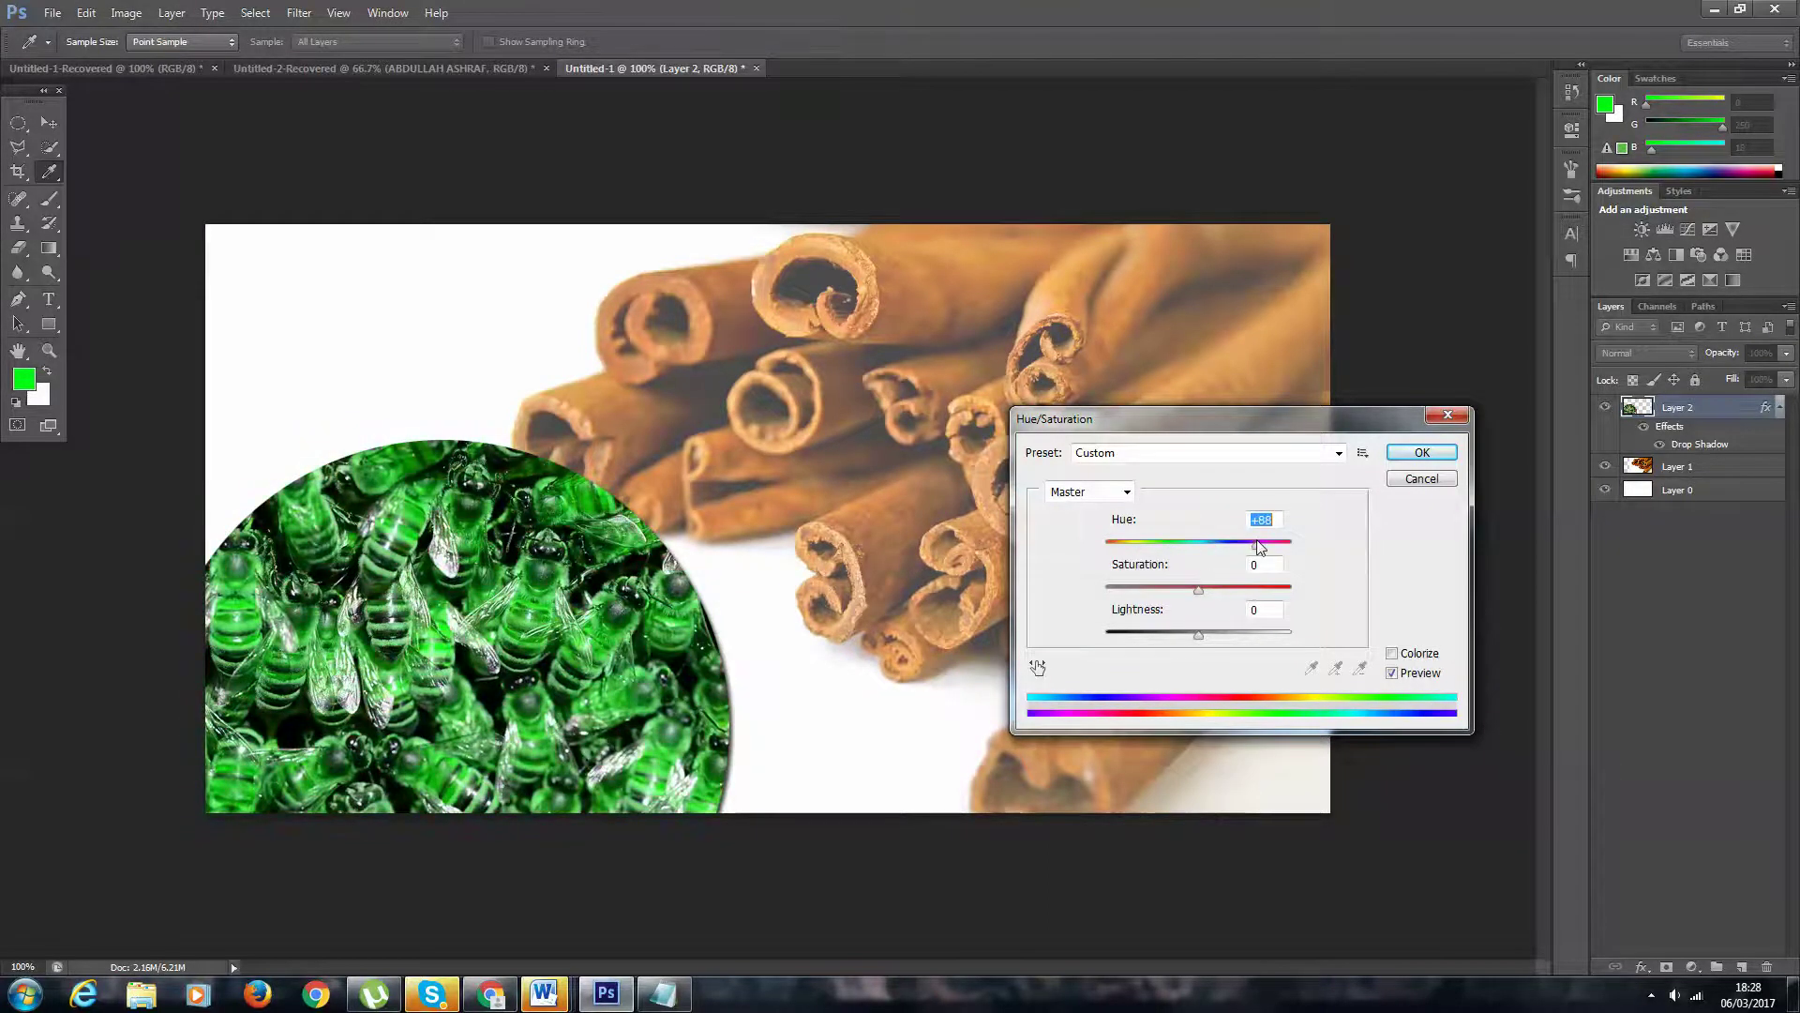
pyautogui.click(1163, 589)
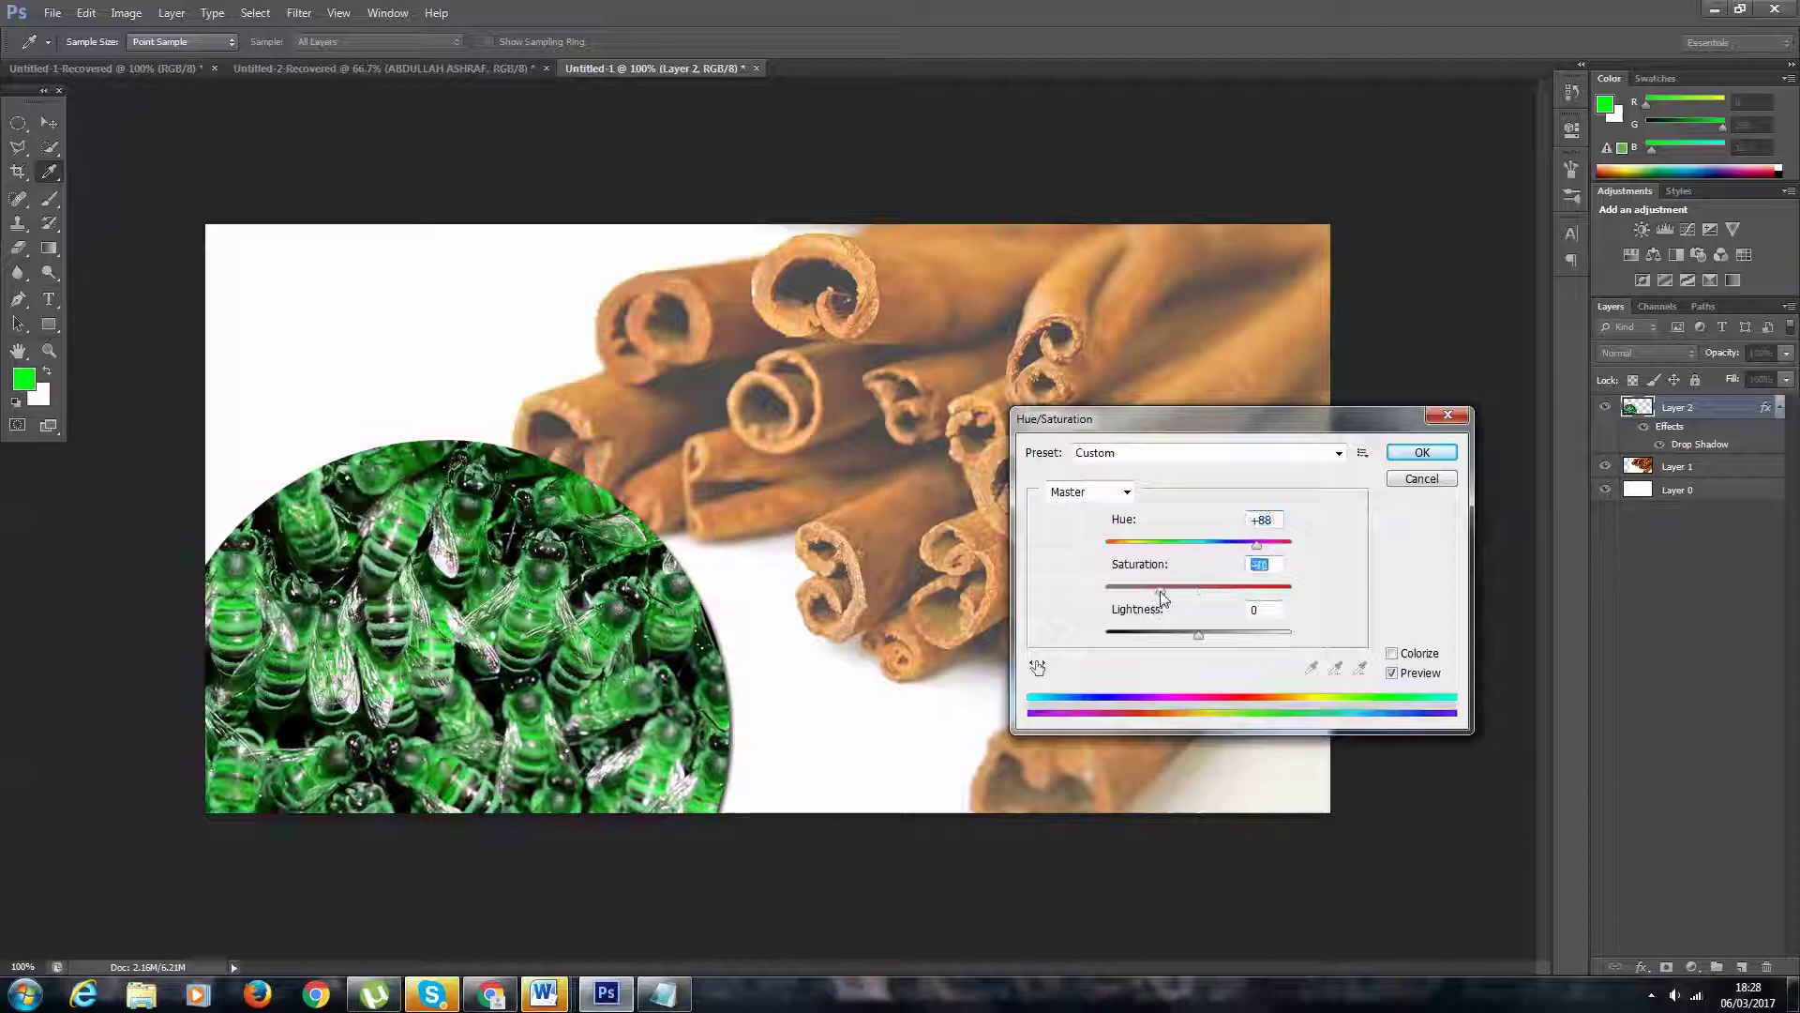
pyautogui.moveTo(1200, 634); pyautogui.dragTo(1205, 636)
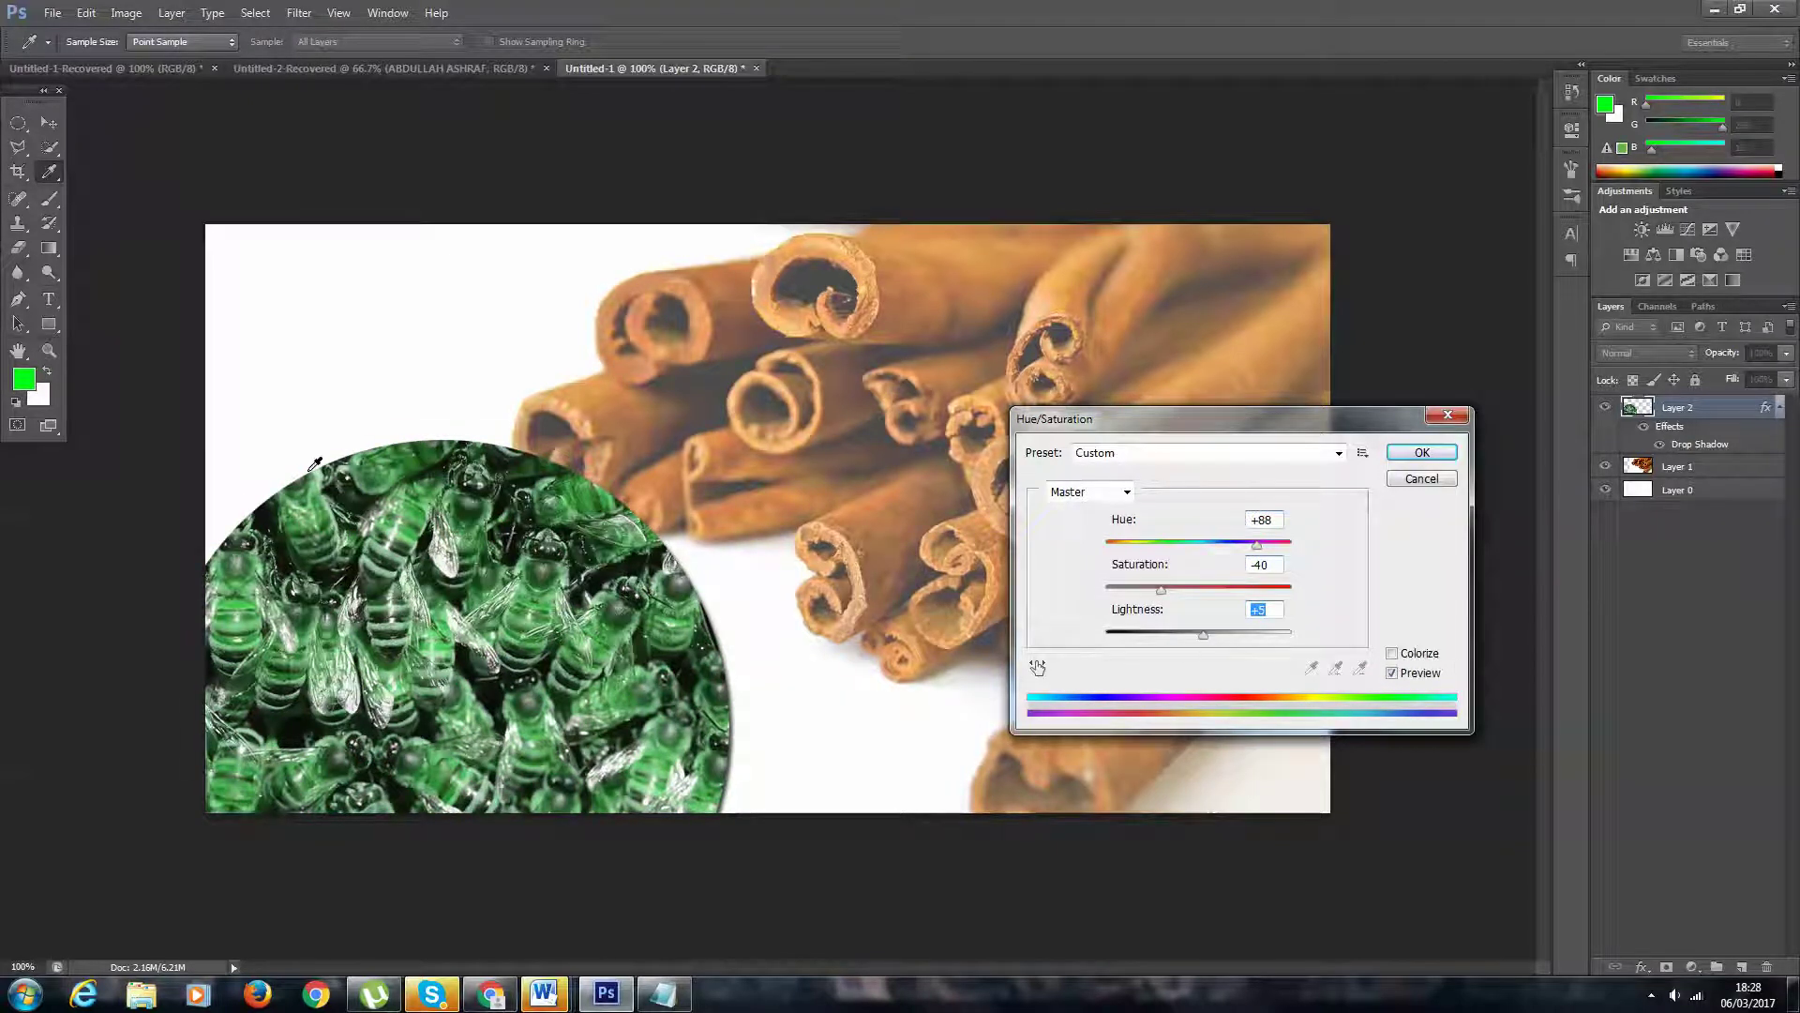
pyautogui.click(1419, 451)
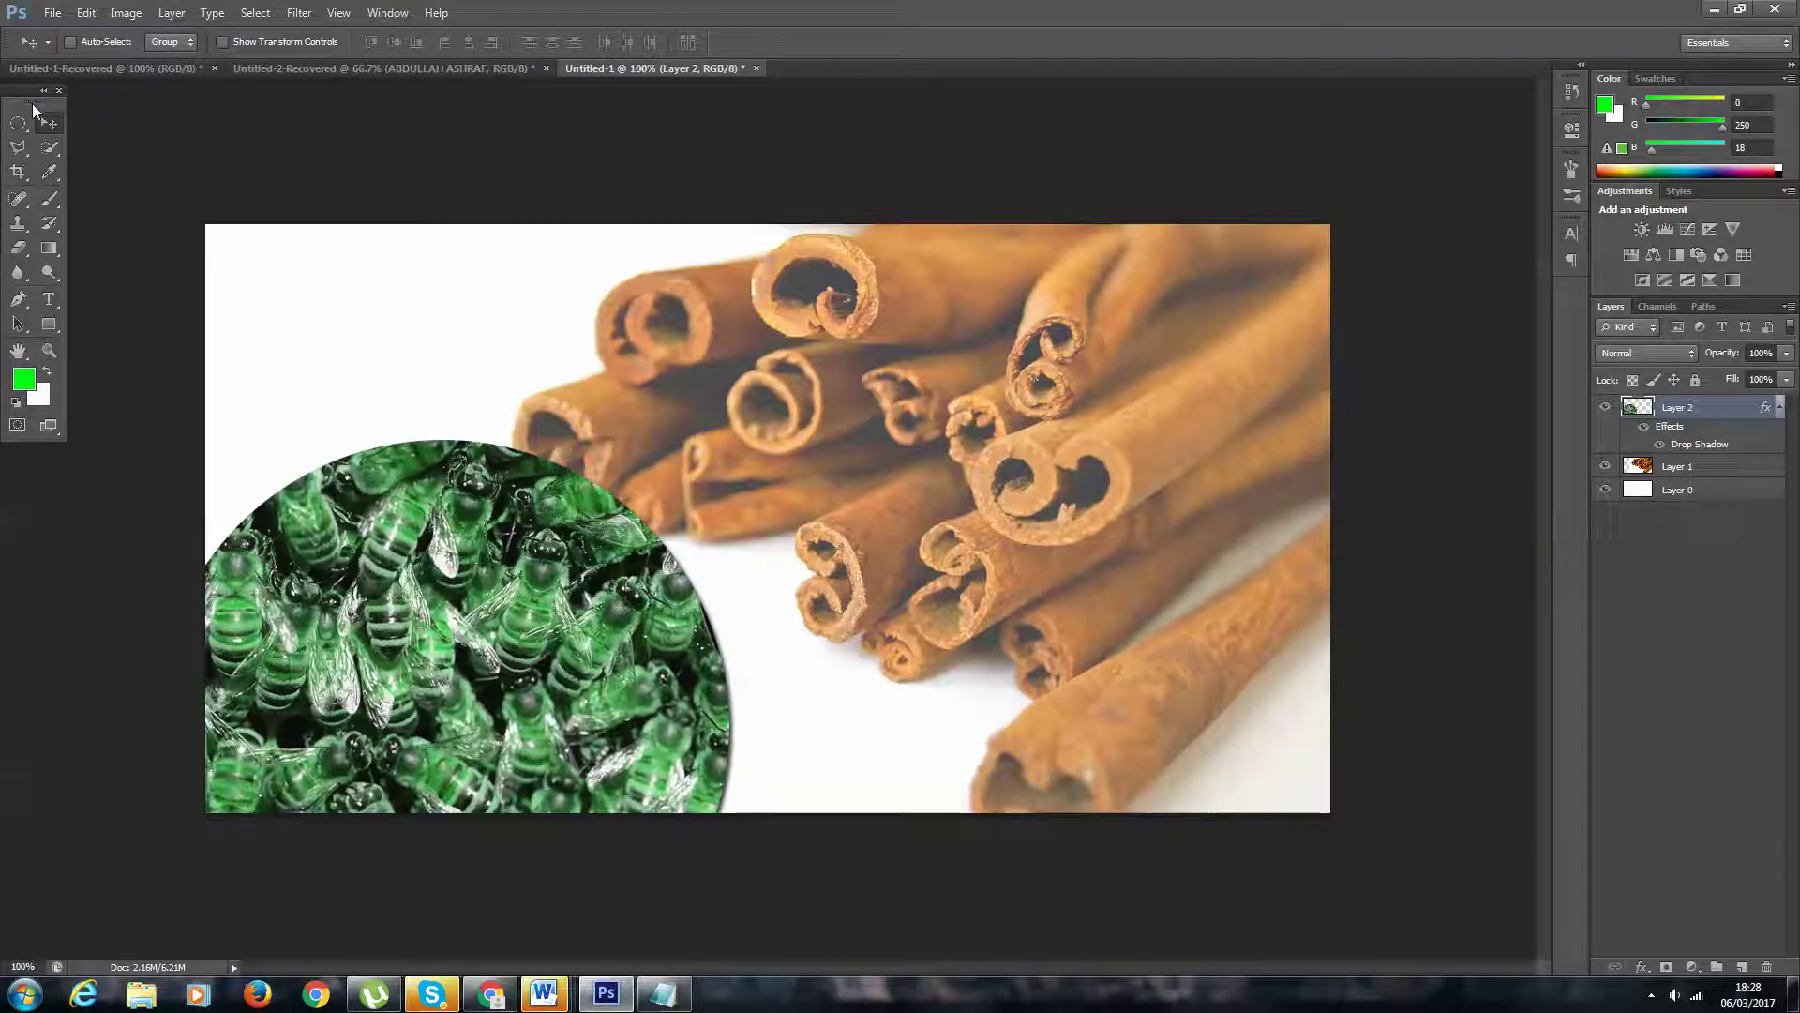
# - Start saving the image under a new name and choose the Madsense Ads folder on the Desktop as the location
pyautogui.click(52, 13)
pyautogui.click(103, 226)
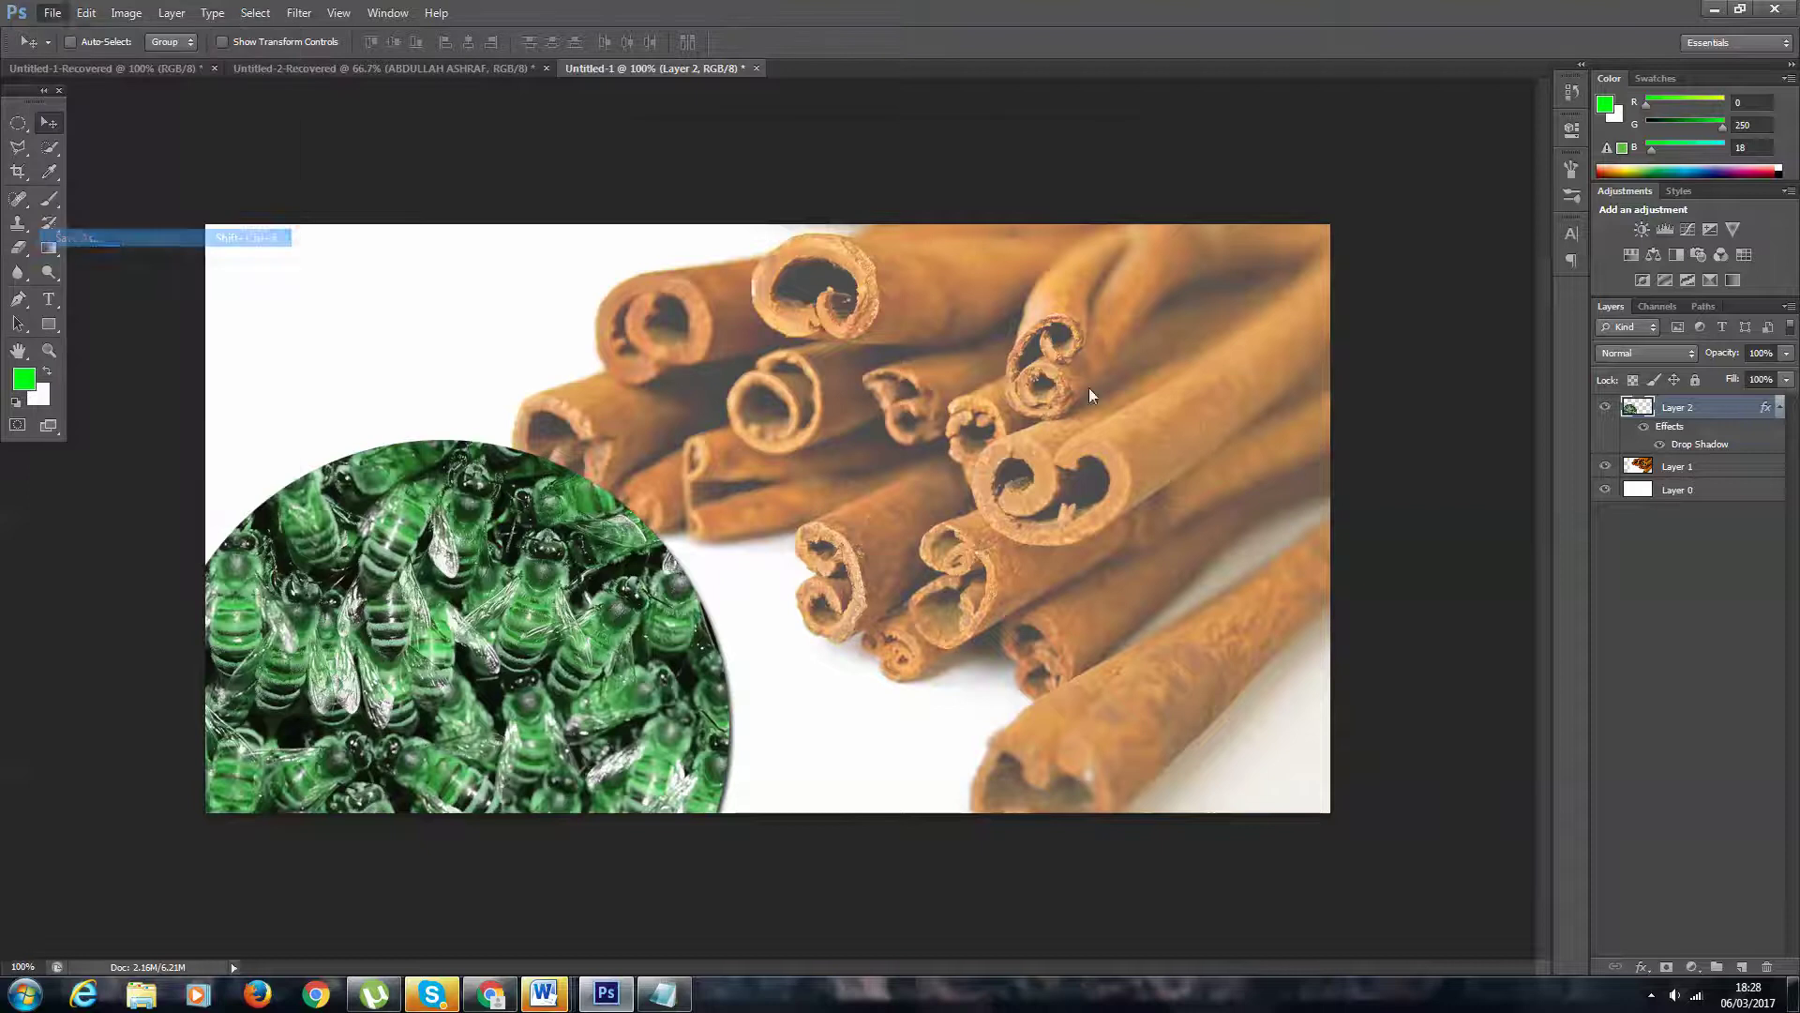
pyautogui.click(685, 267)
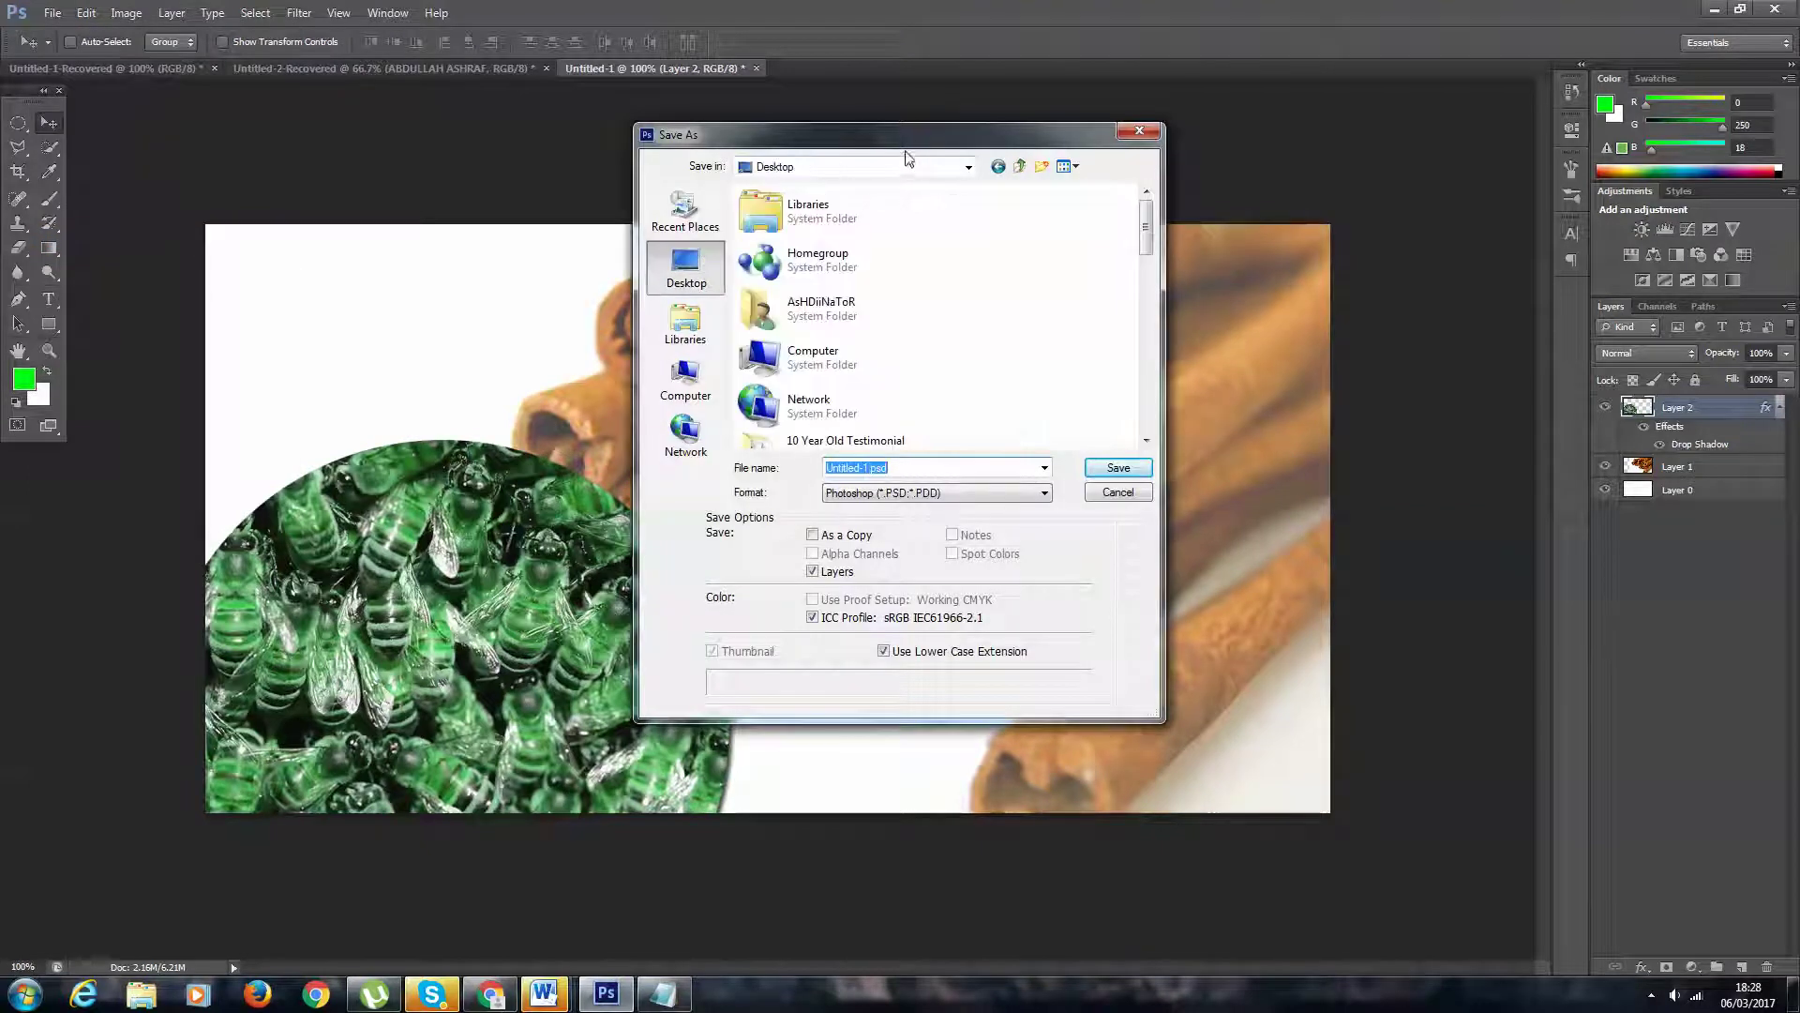
pyautogui.scroll(-4, 848, 404)
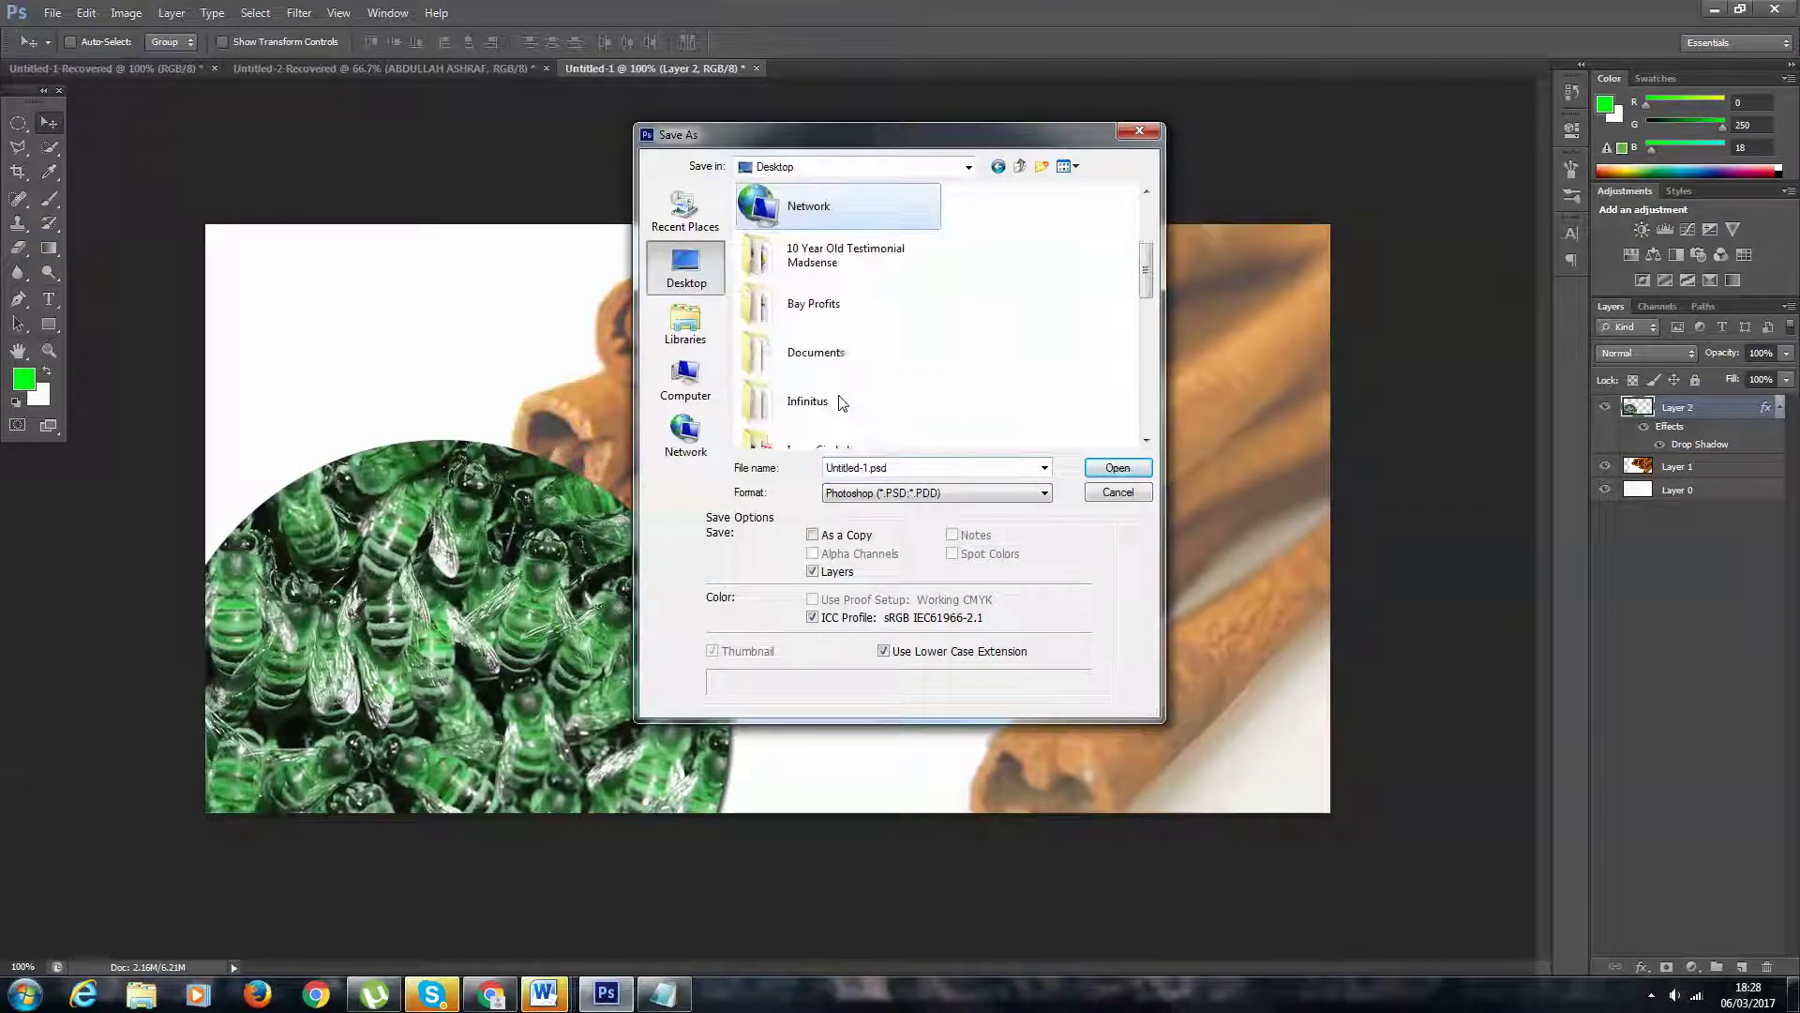
pyautogui.scroll(3, 849, 403)
pyautogui.click(825, 333)
pyautogui.scroll(-3, 851, 363)
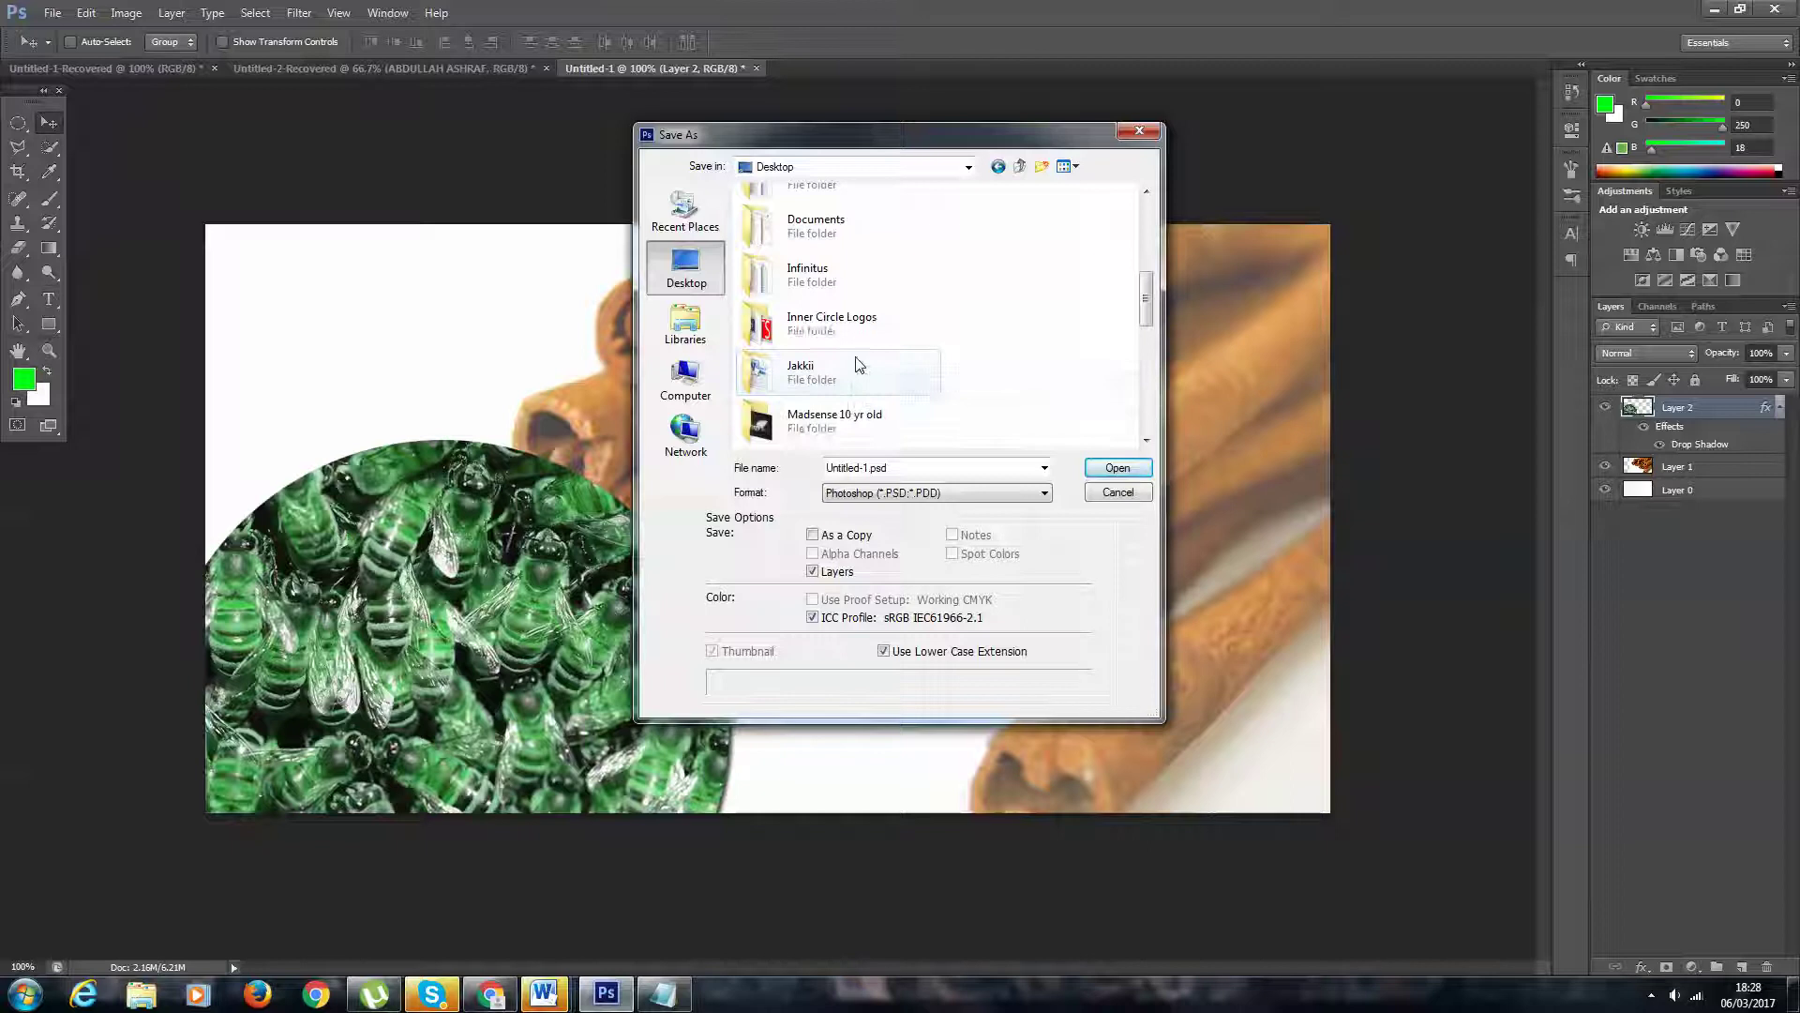
pyautogui.scroll(-2, 858, 359)
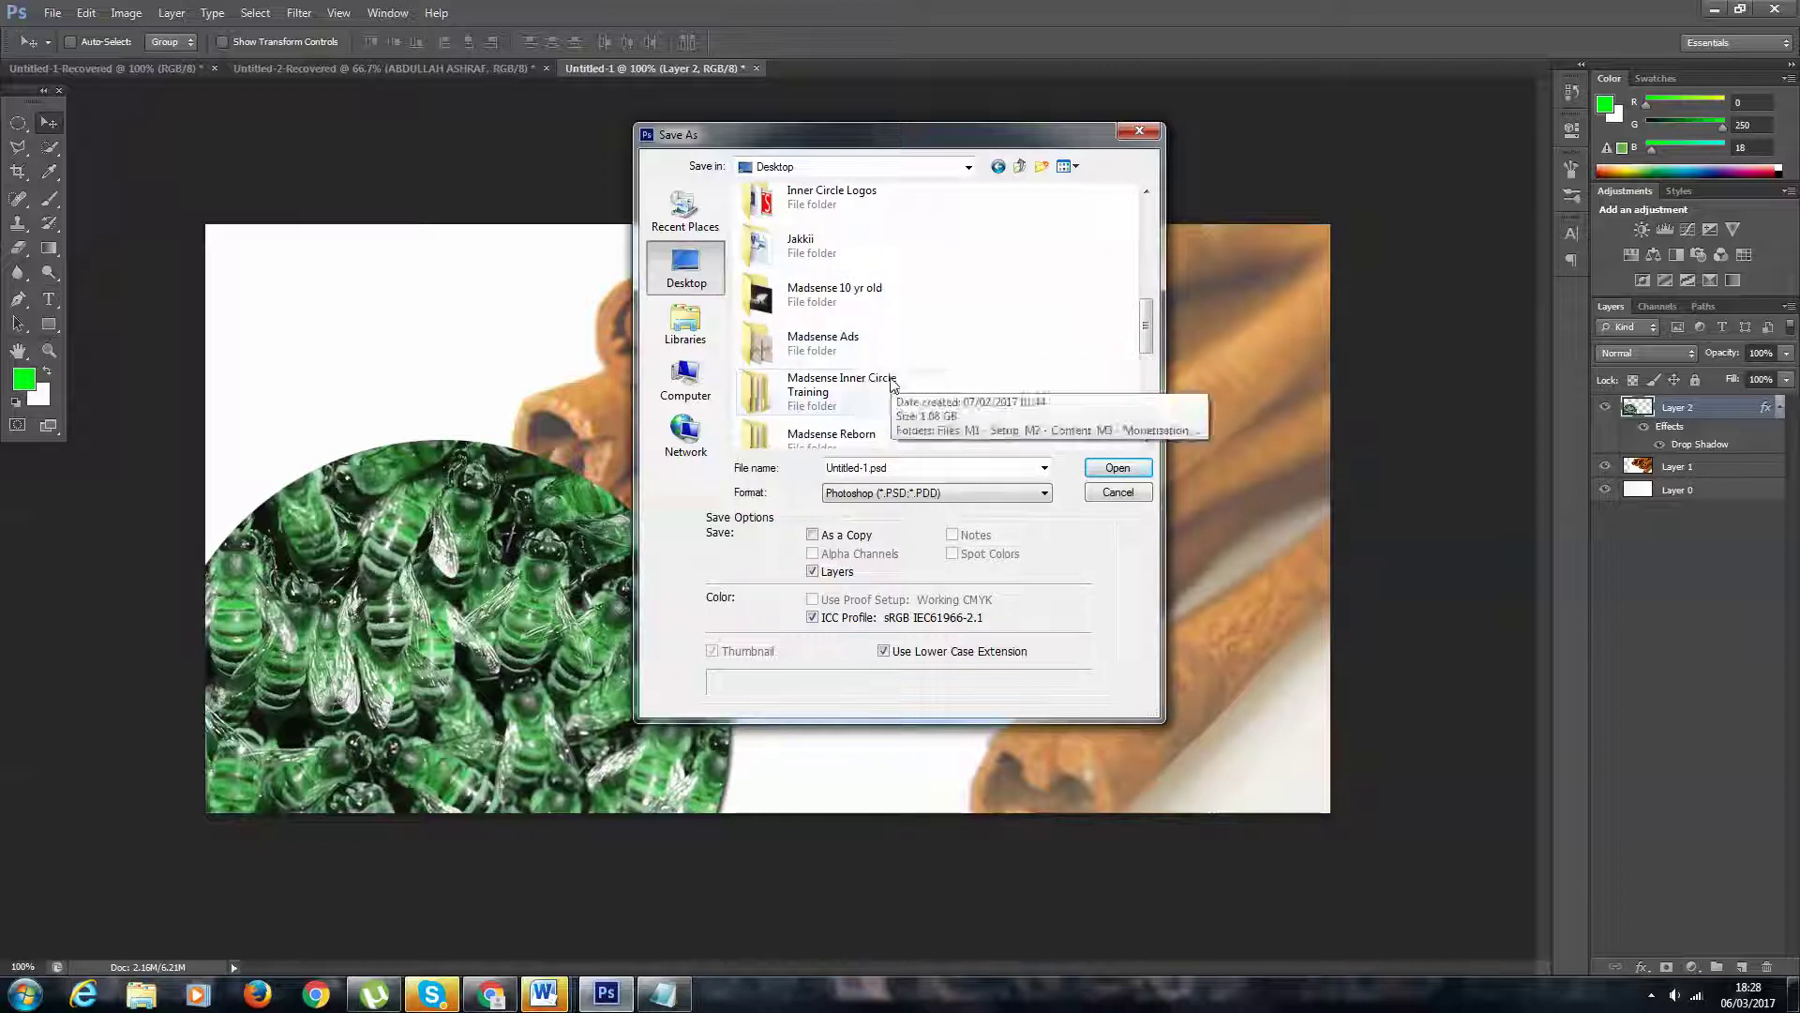
pyautogui.doubleClick(874, 358)
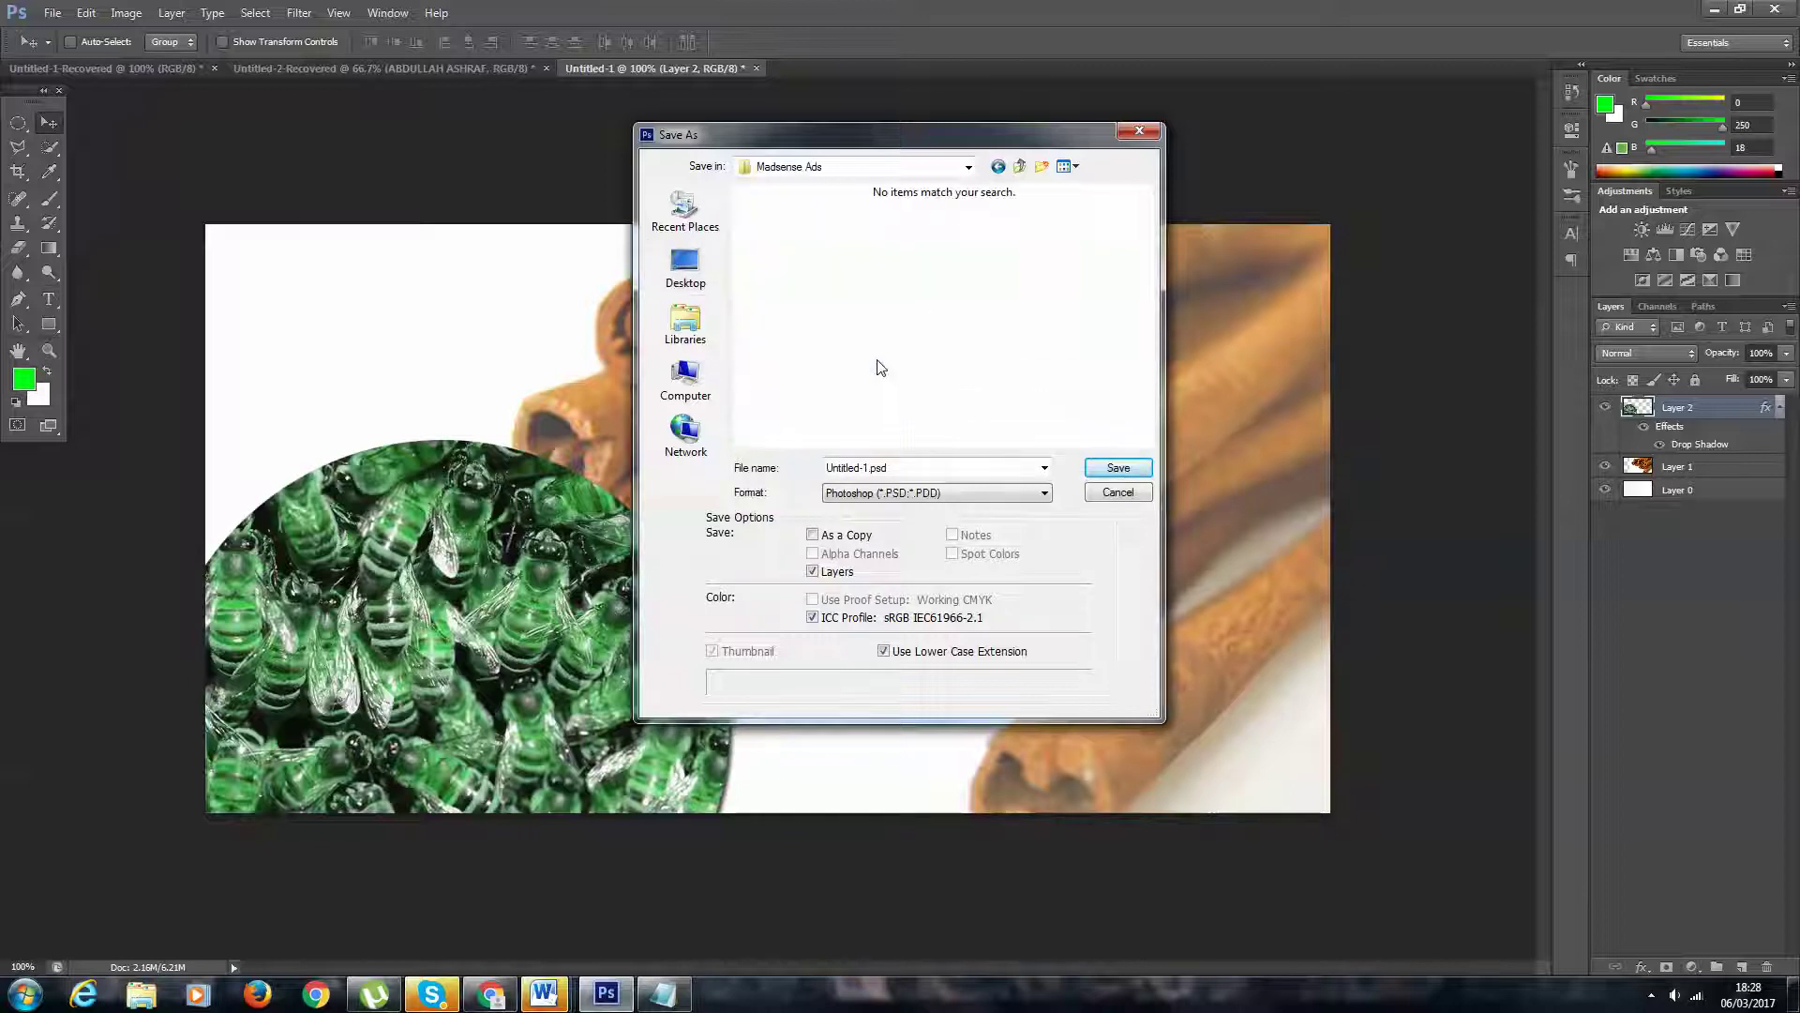
# - Save the composite as a PNG named "CinnamonHoney Ad 1" in the Madsense Ads folder, accepting the default PNG options
pyautogui.click(937, 492)
pyautogui.click(882, 713)
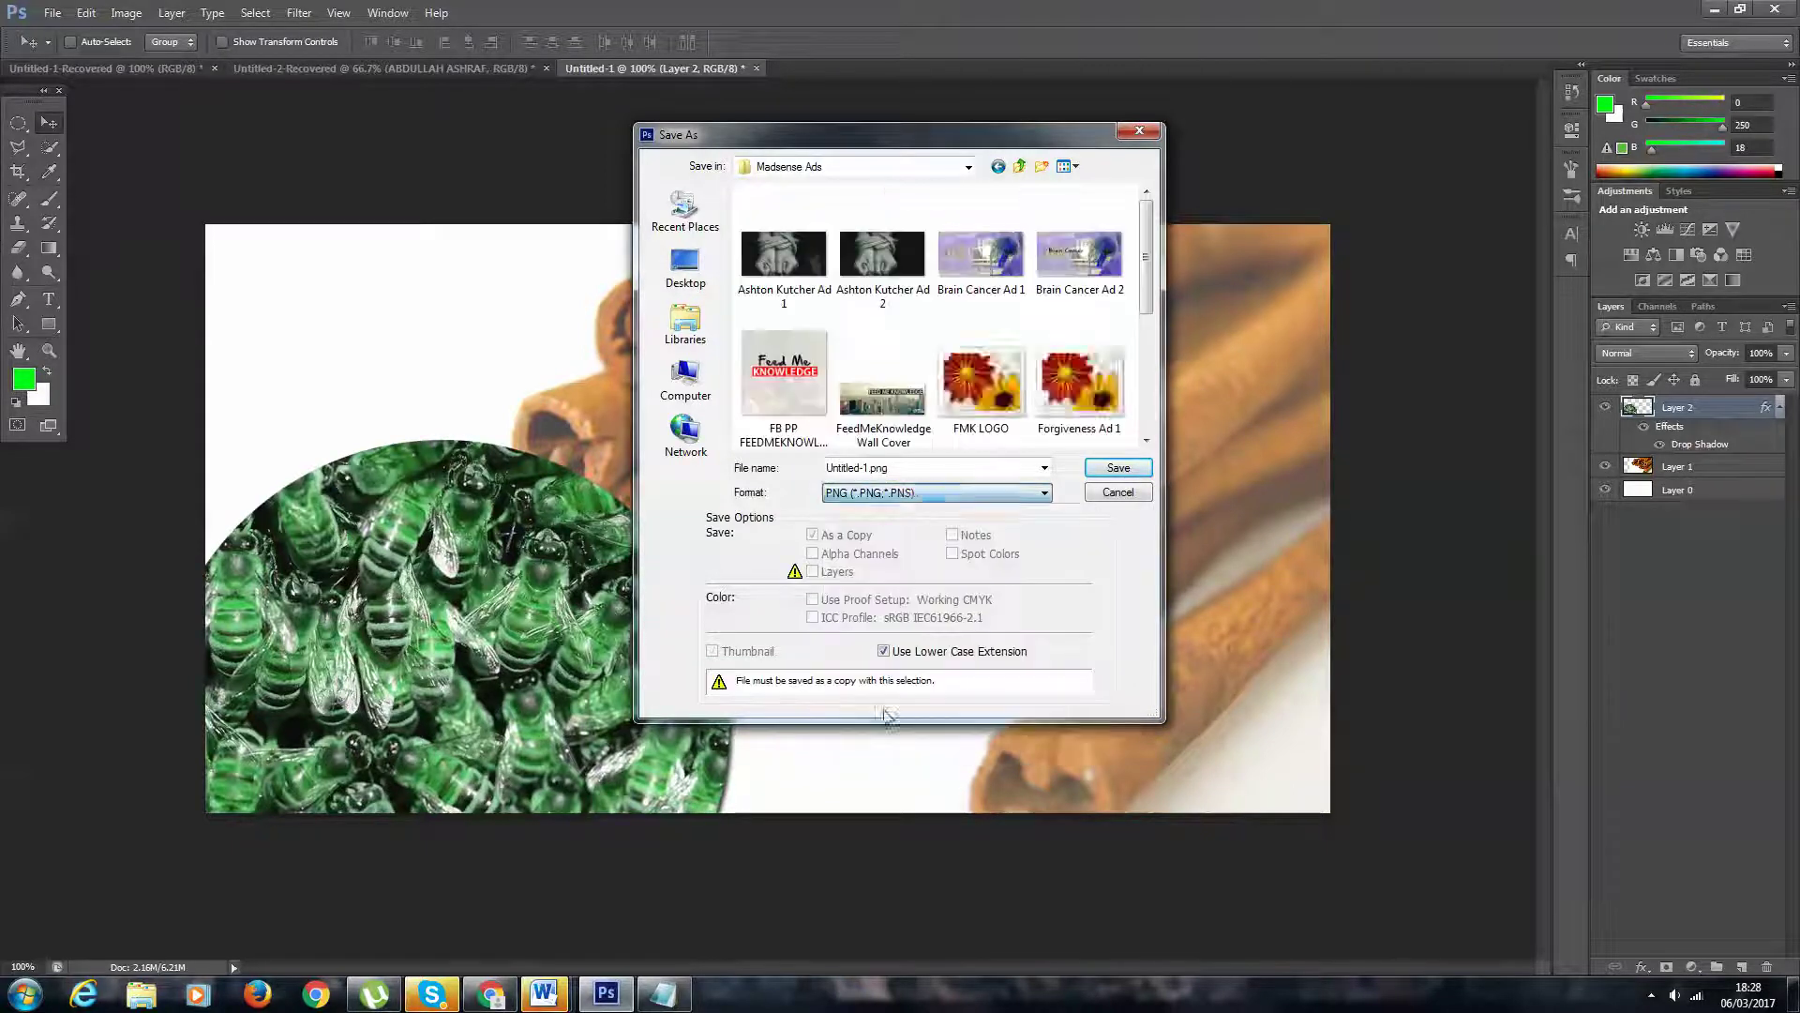
pyautogui.click(902, 468)
pyautogui.write('Cinn')
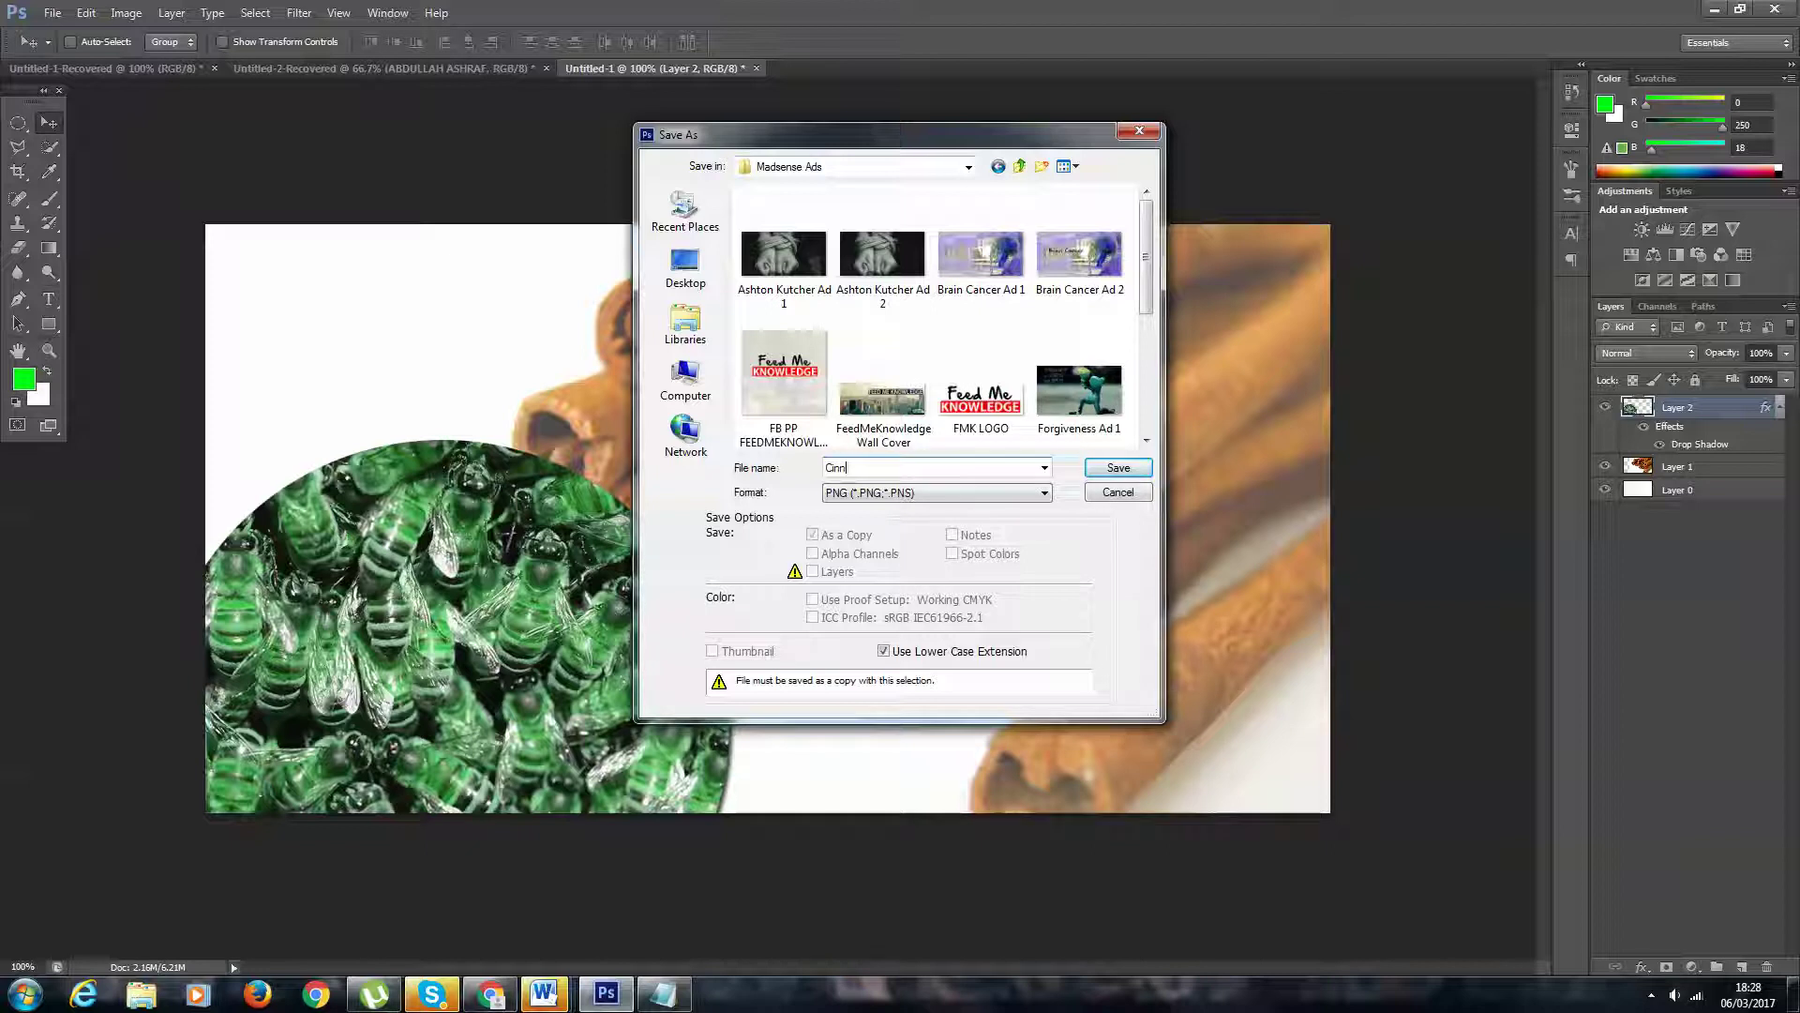
pyautogui.write('amonT')
pyautogui.press('Return')
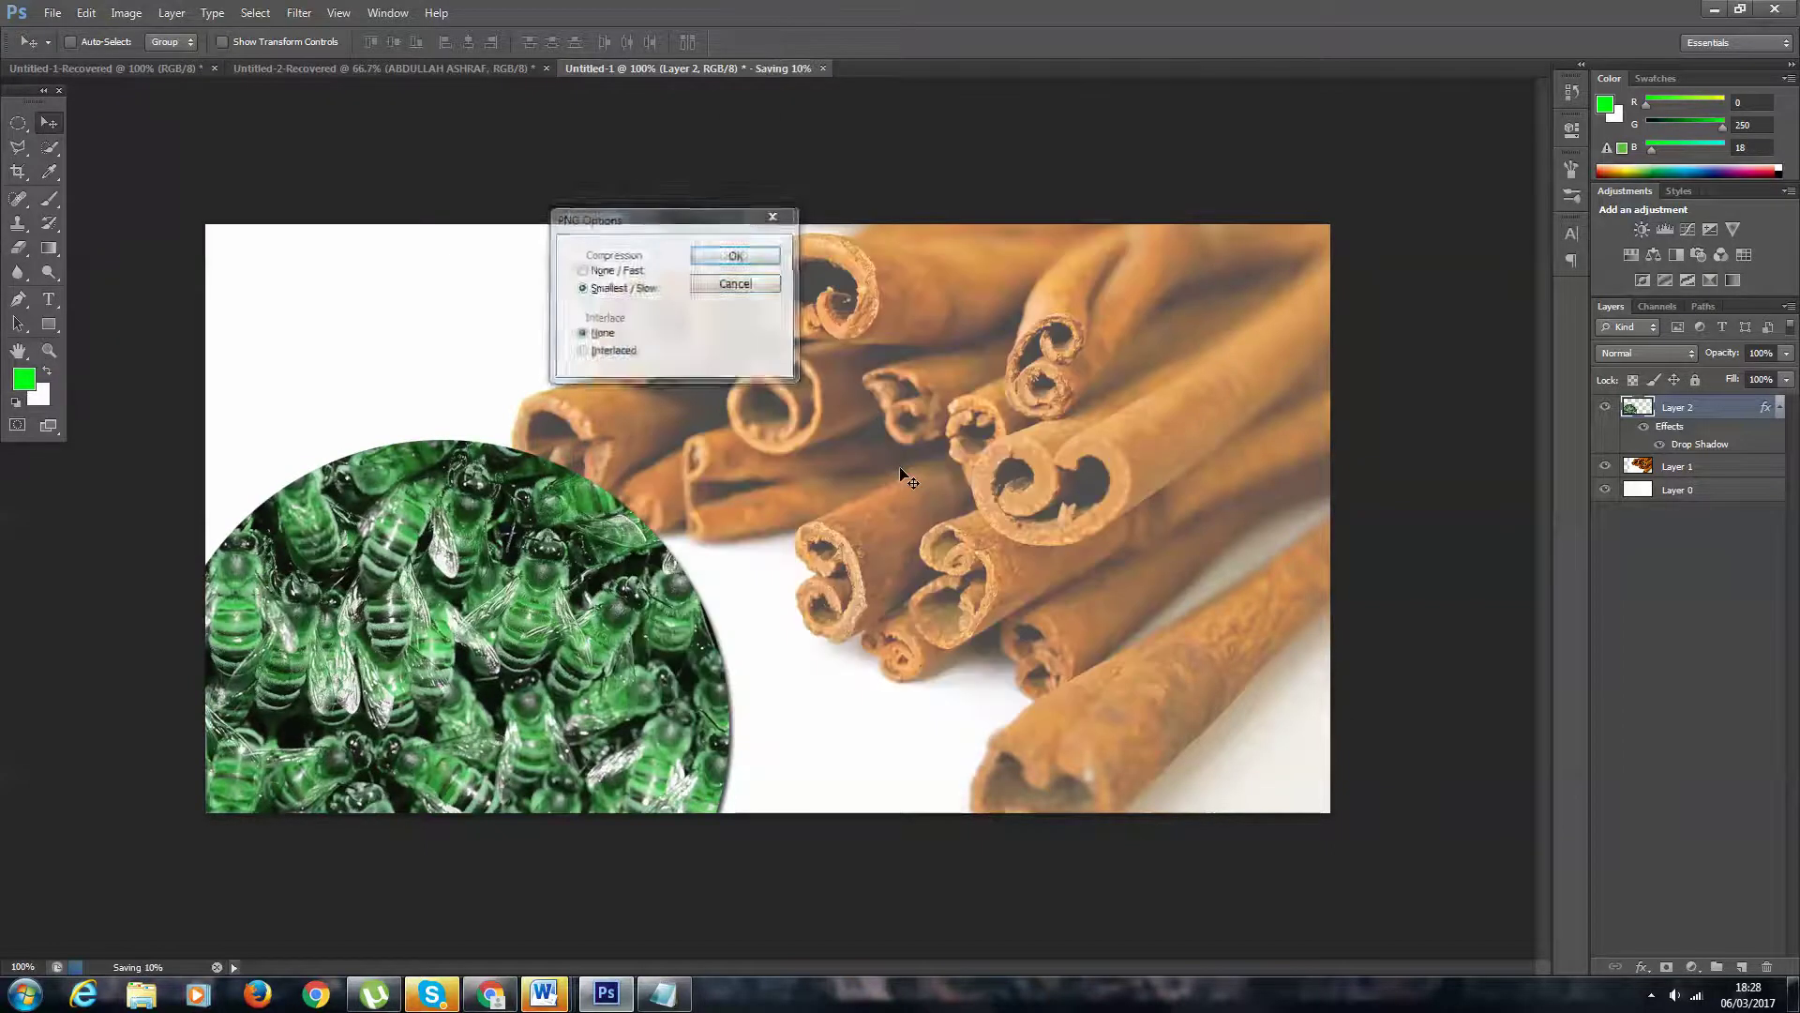
pyautogui.press('Return')
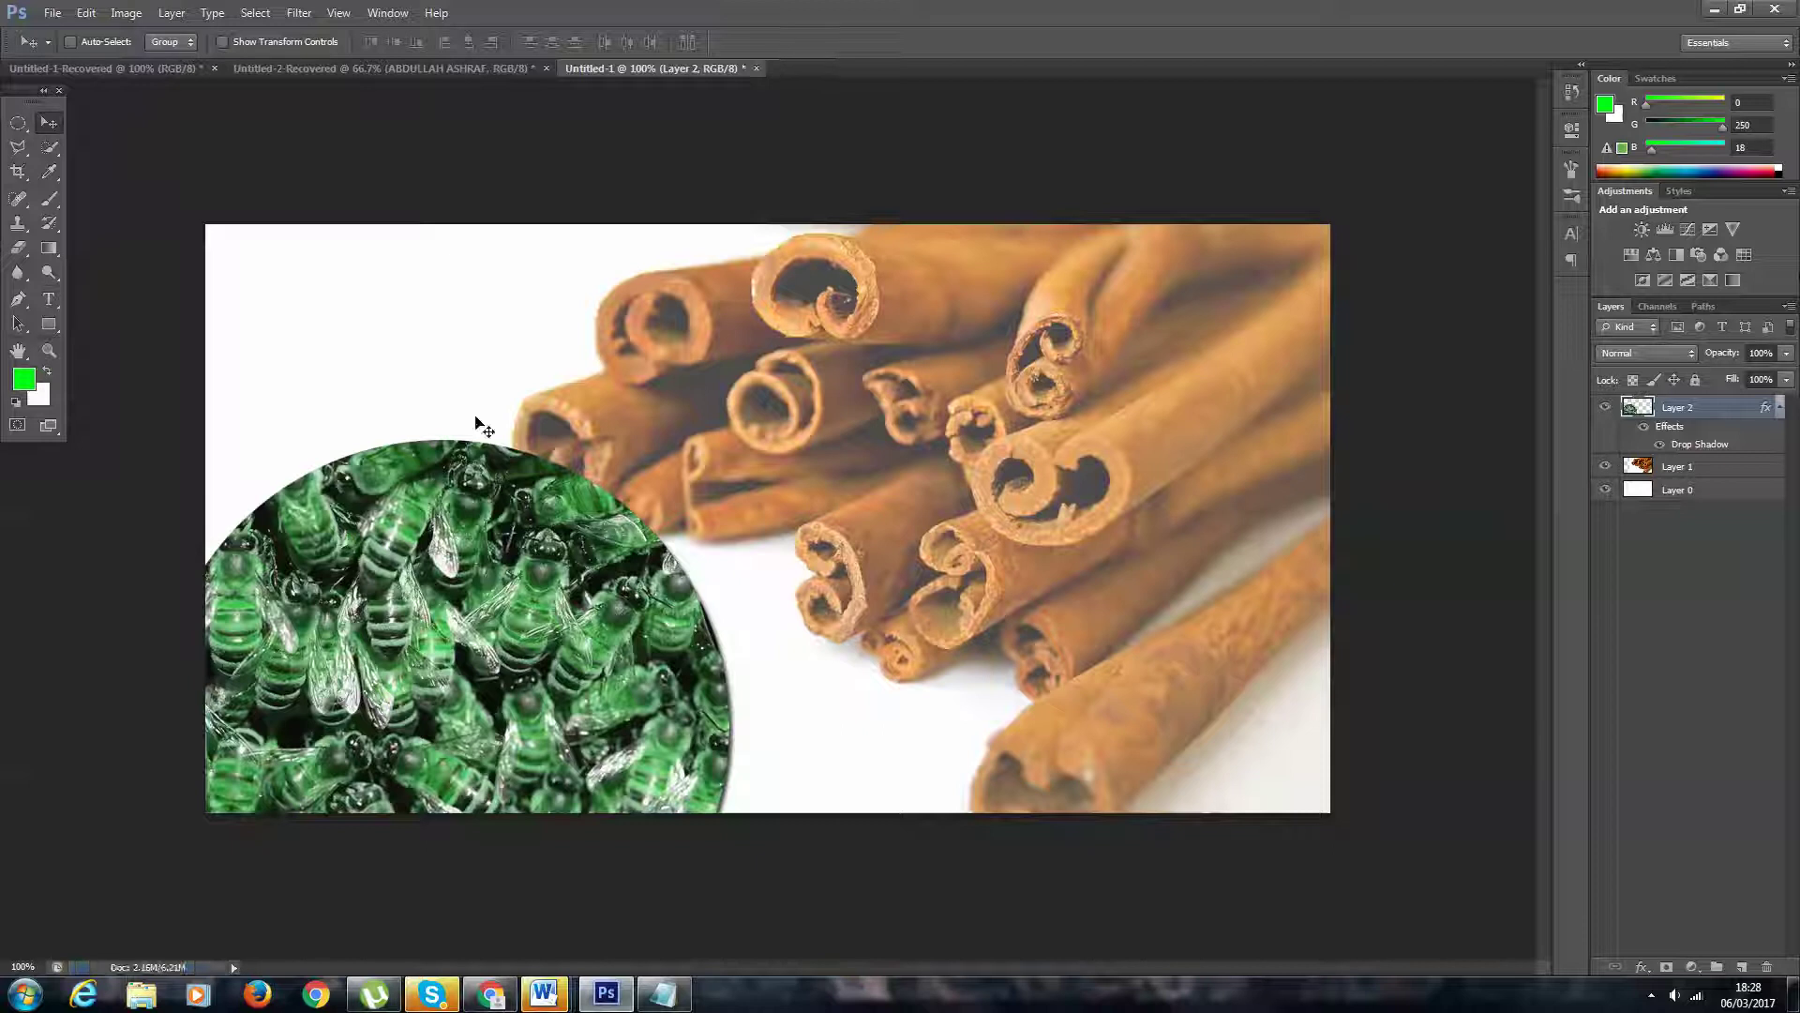
# - Add a new layer above the bee circle and shrink the Brush tool to a small size for thin strokes
pyautogui.click(50, 199)
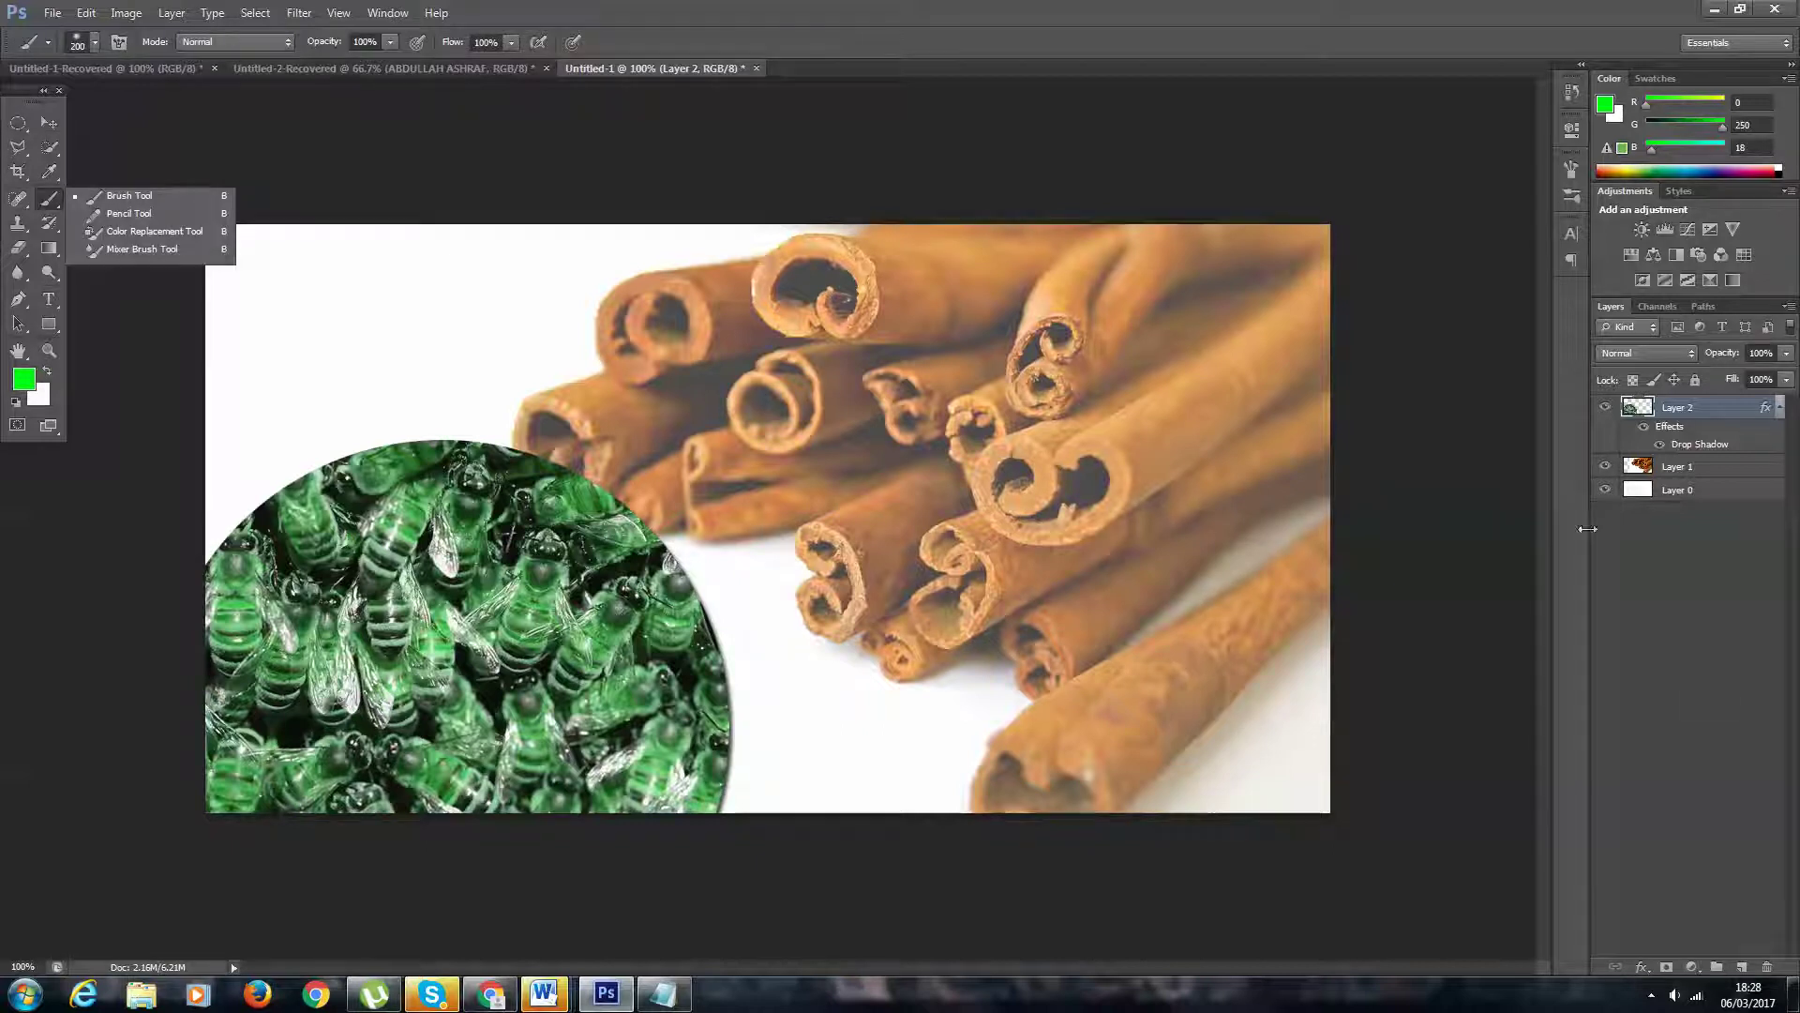
pyautogui.click(1741, 967)
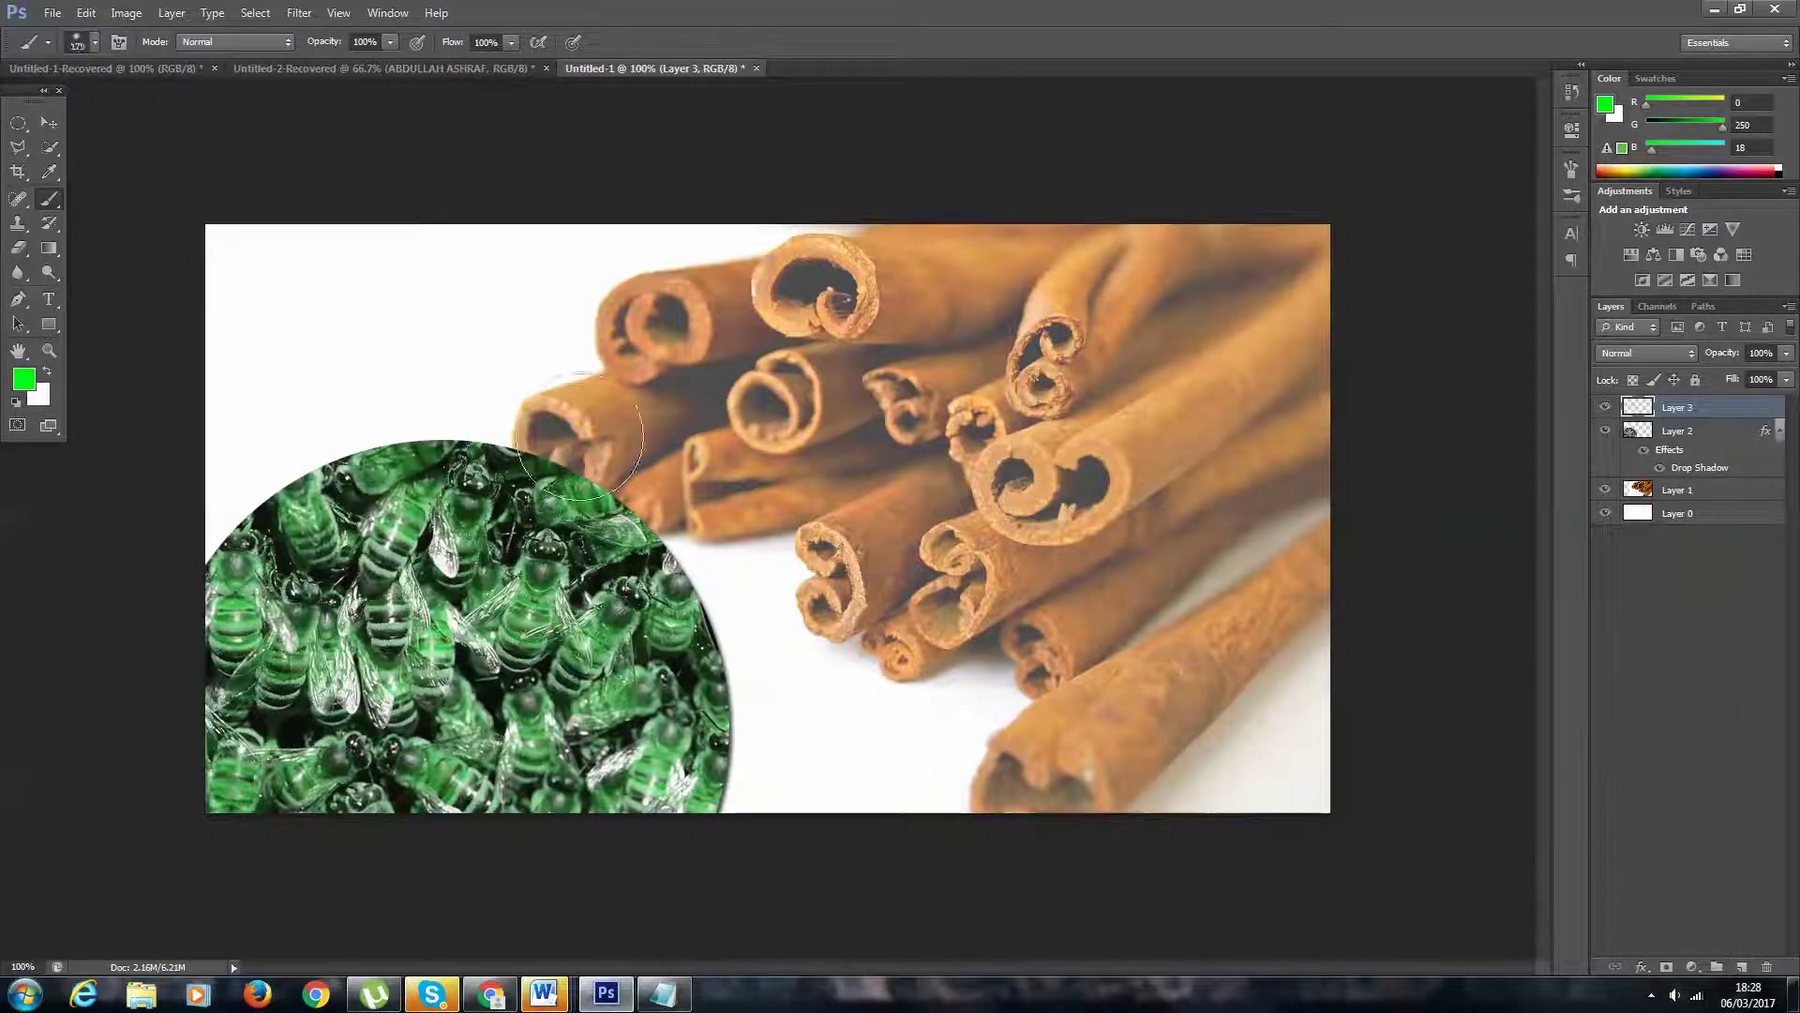
pyautogui.press('[')
pyautogui.press('[')
pyautogui.press('[')
pyautogui.press('[')
pyautogui.press('[')
pyautogui.press('[')
pyautogui.press('[')
pyautogui.press('[')
pyautogui.press('[')
pyautogui.press('[')
pyautogui.press('[')
# - Change the foreground color to magenta, RGB 230, 0, 238, and return to the Brush tool
pyautogui.click(20, 380)
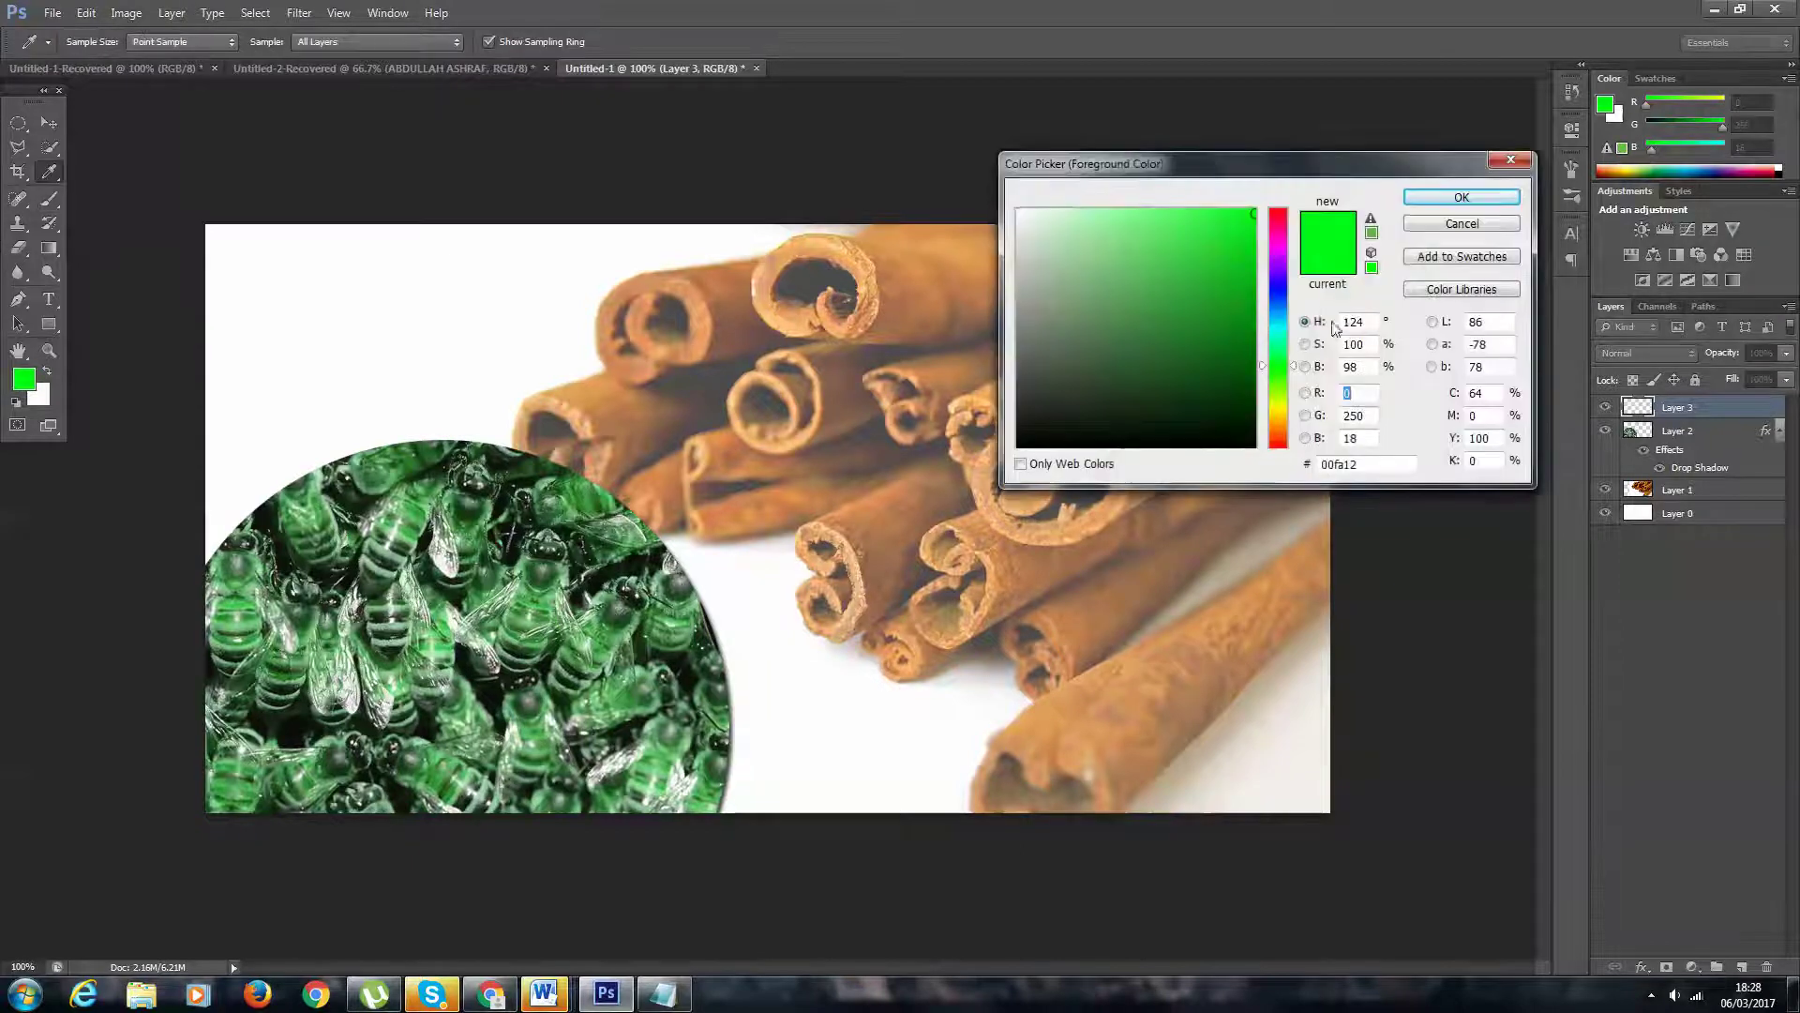
pyautogui.moveTo(1279, 310); pyautogui.dragTo(1276, 249)
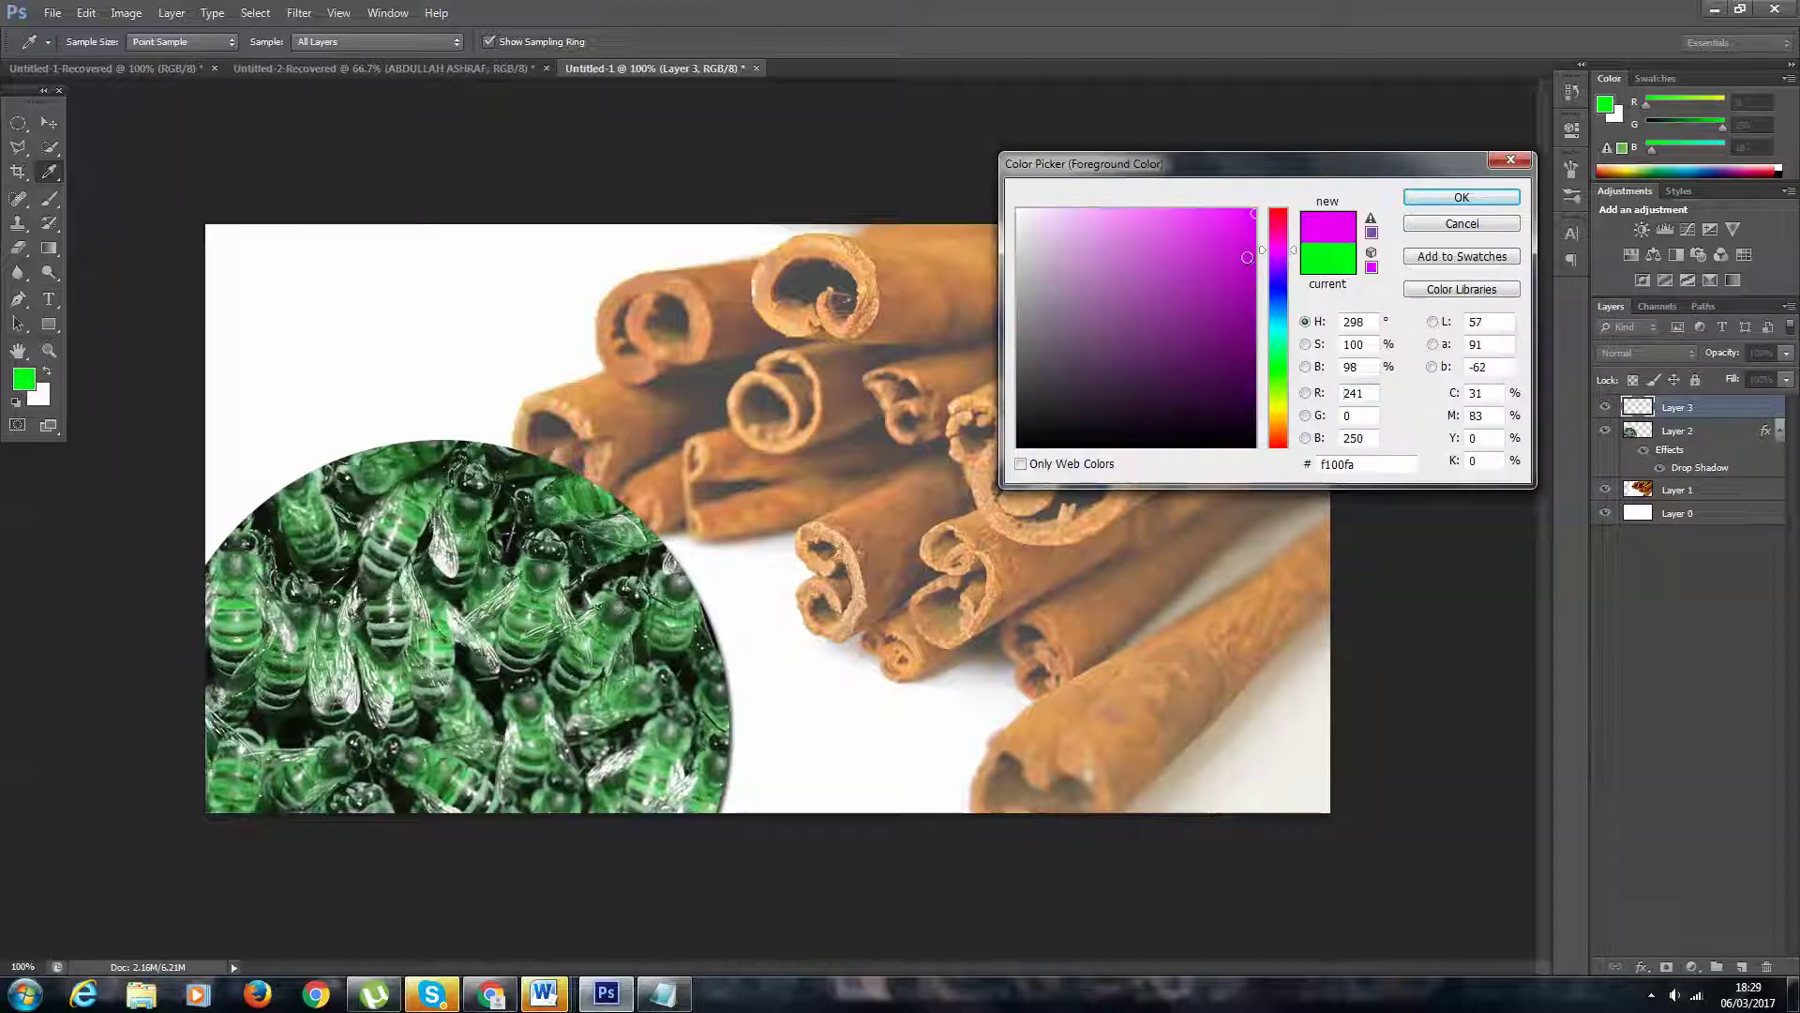
pyautogui.click(1462, 197)
pyautogui.press('b')
pyautogui.press(']')
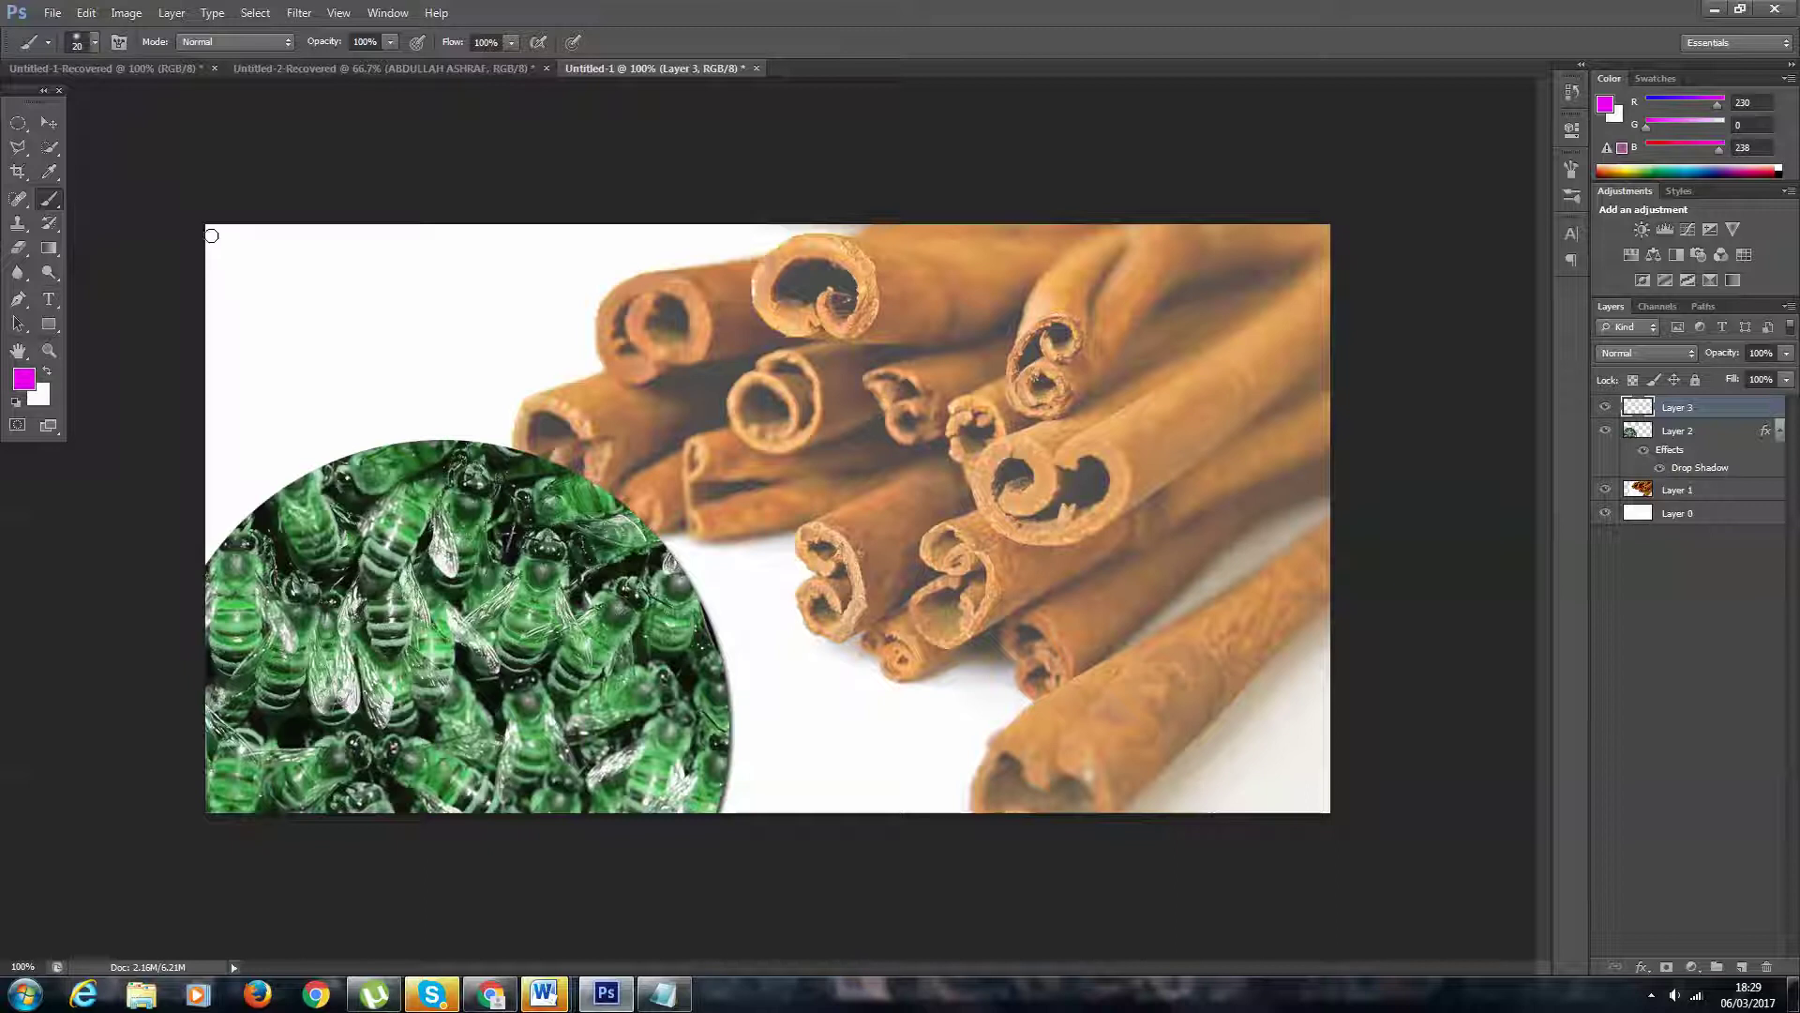
# - Undo a soft trial stroke, choose the hard round brush at 15 px and paint a magenta line down the canvas's left edge
pyautogui.moveTo(207, 227); pyautogui.dragTo(208, 808)
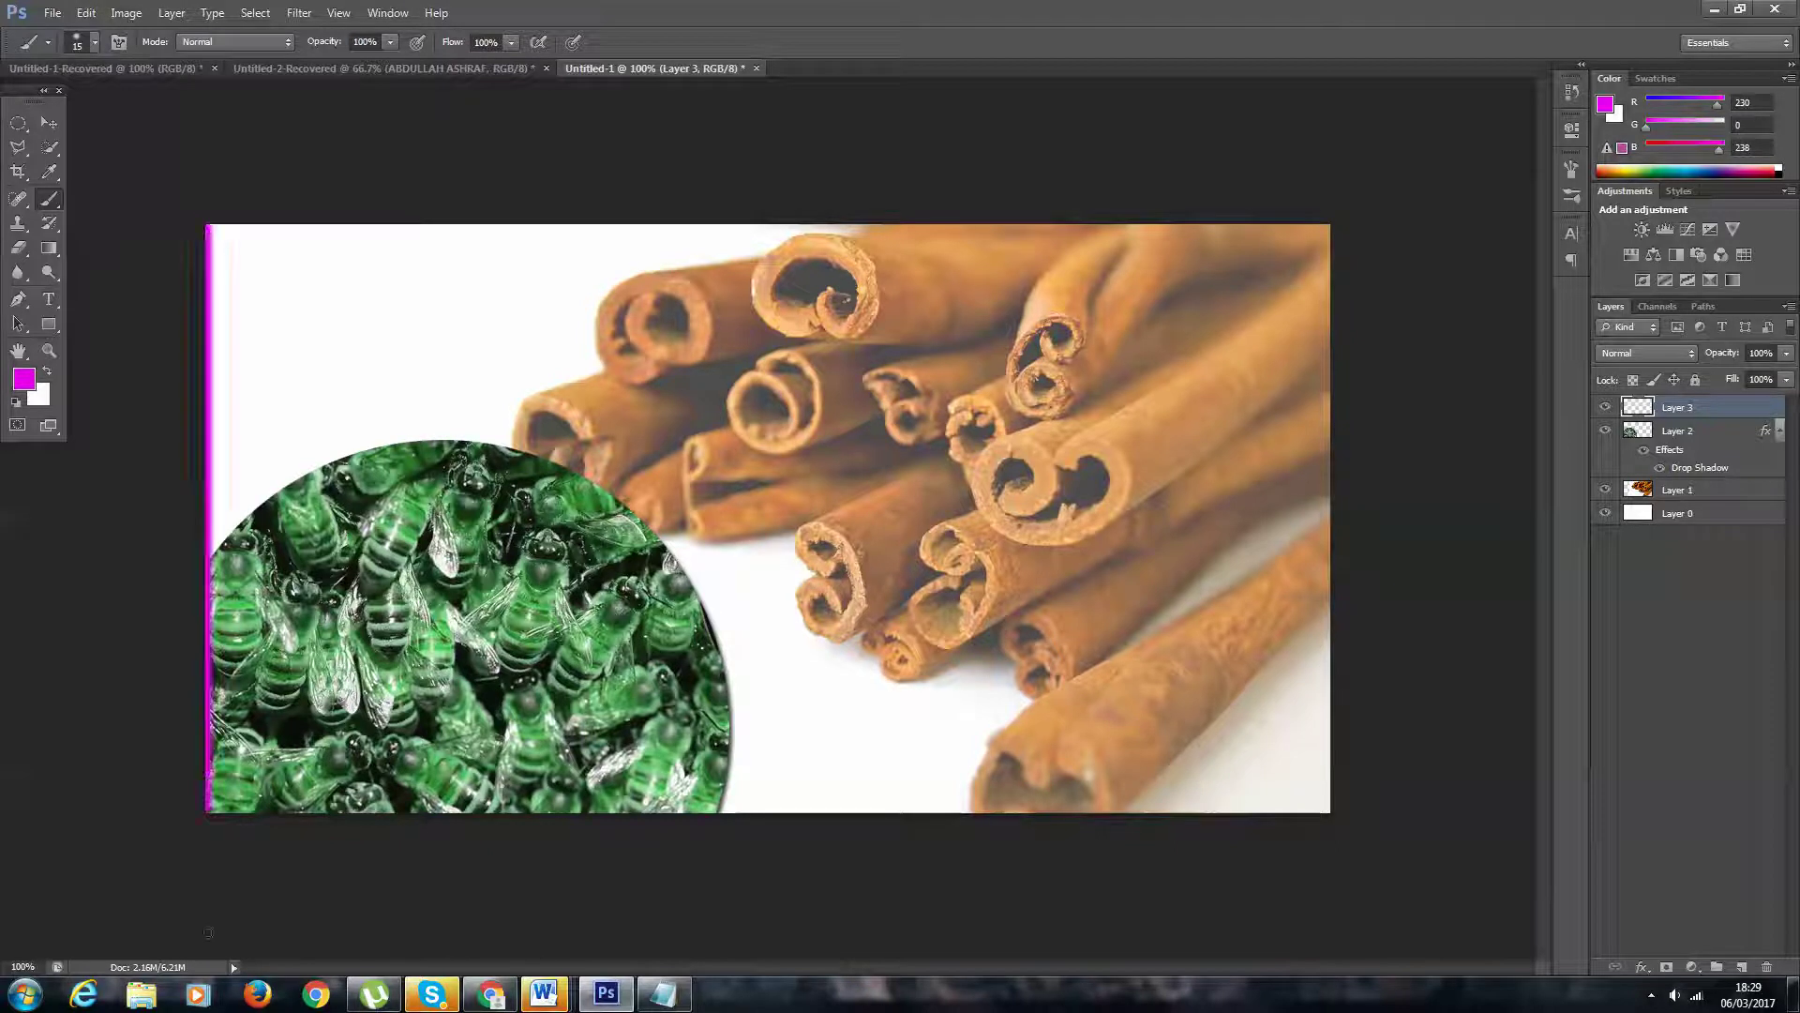
pyautogui.hotkey('ctrl', 'z')
pyautogui.click(95, 42)
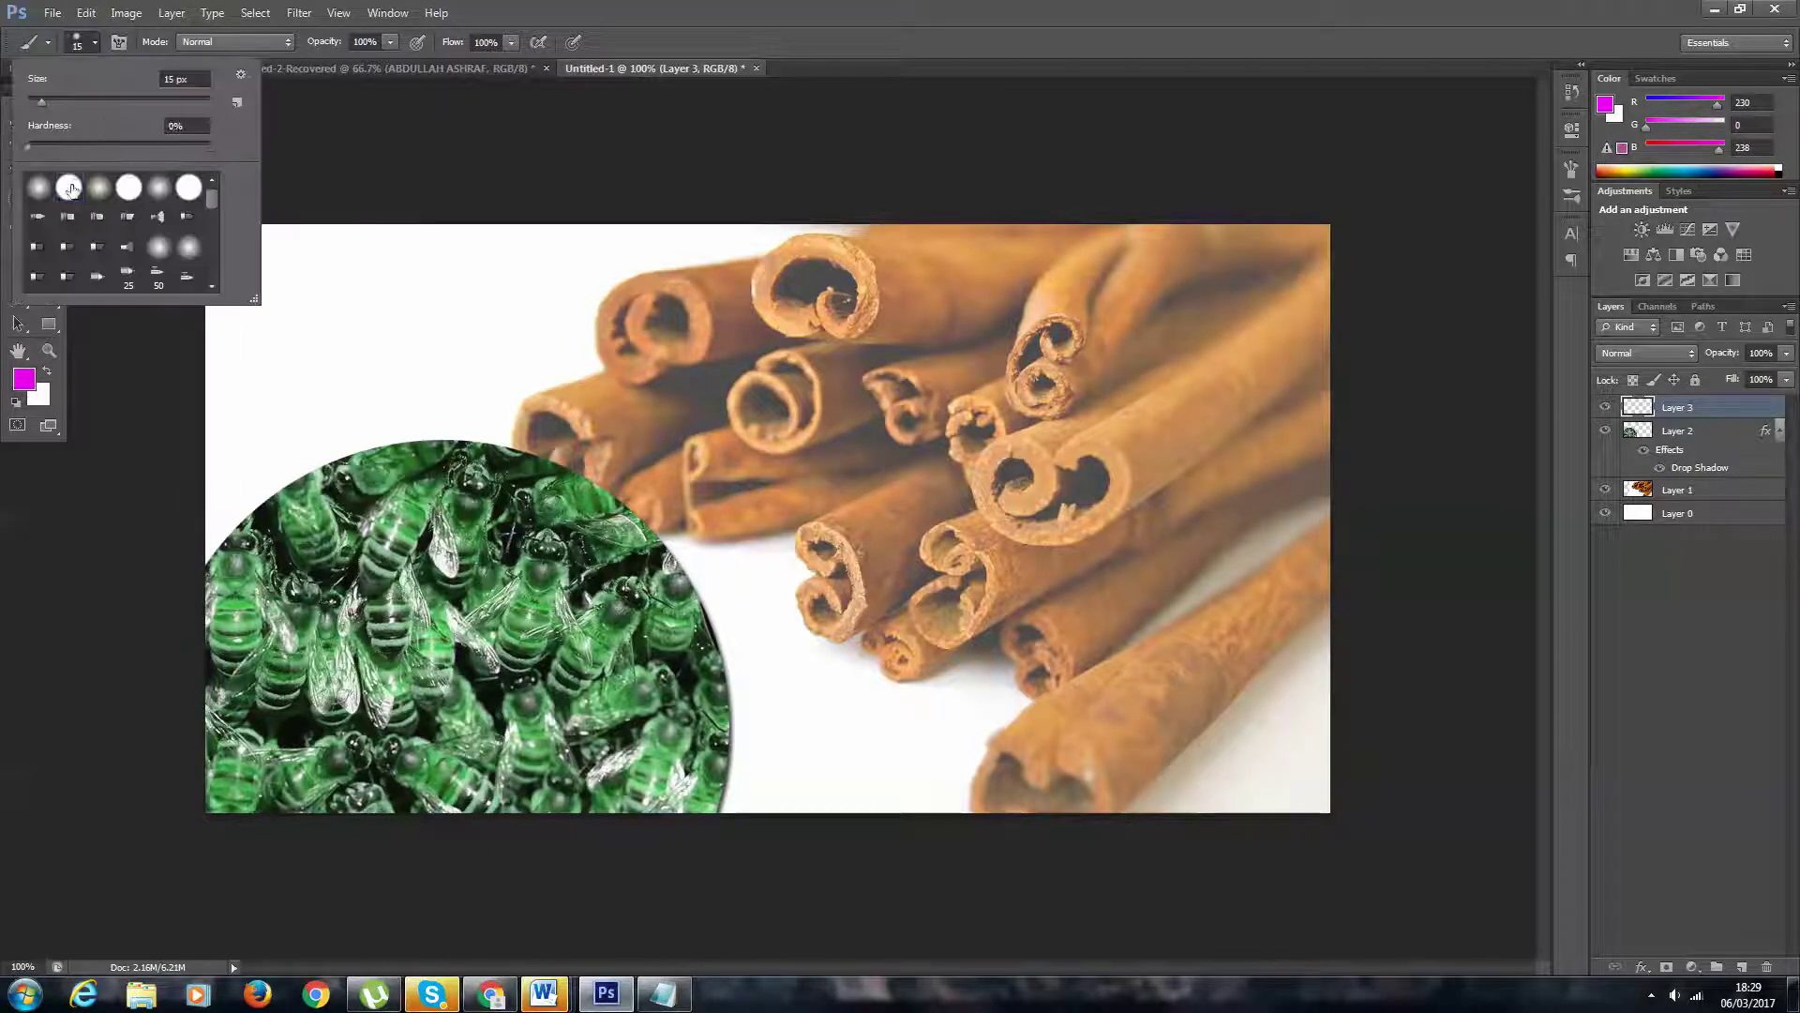
pyautogui.click(616, 109)
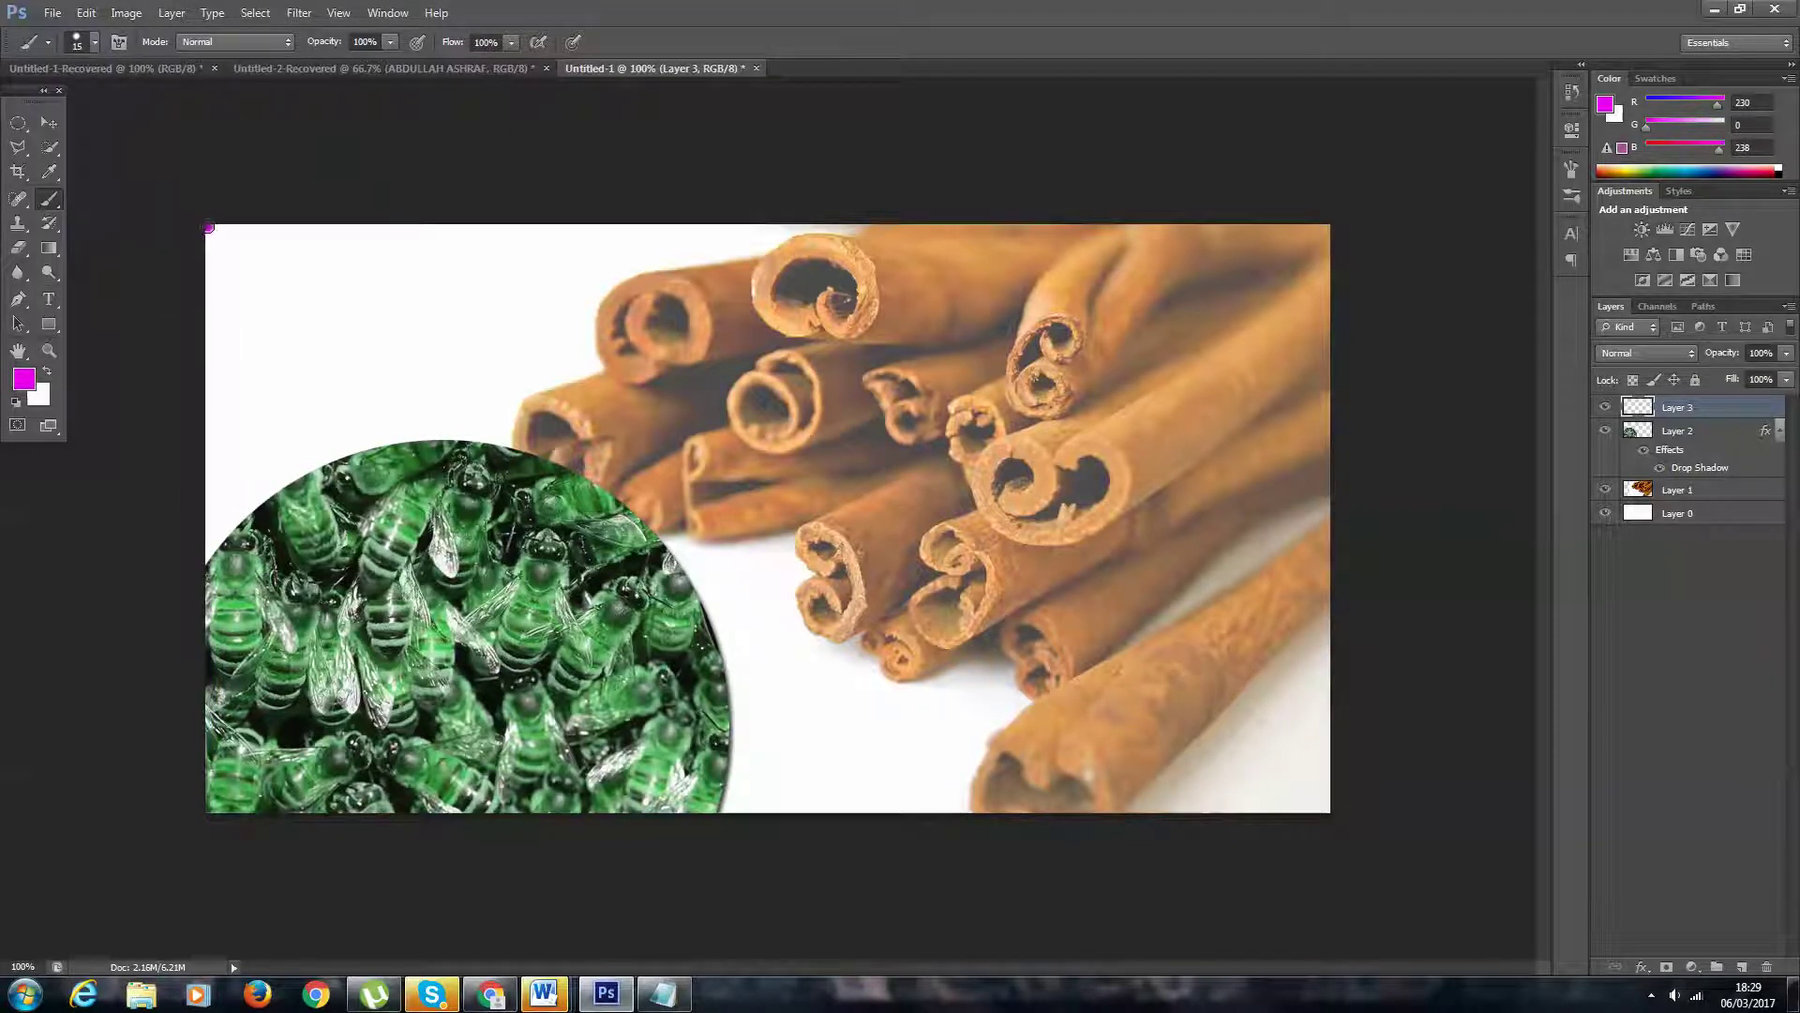
pyautogui.moveTo(208, 226); pyautogui.dragTo(209, 808)
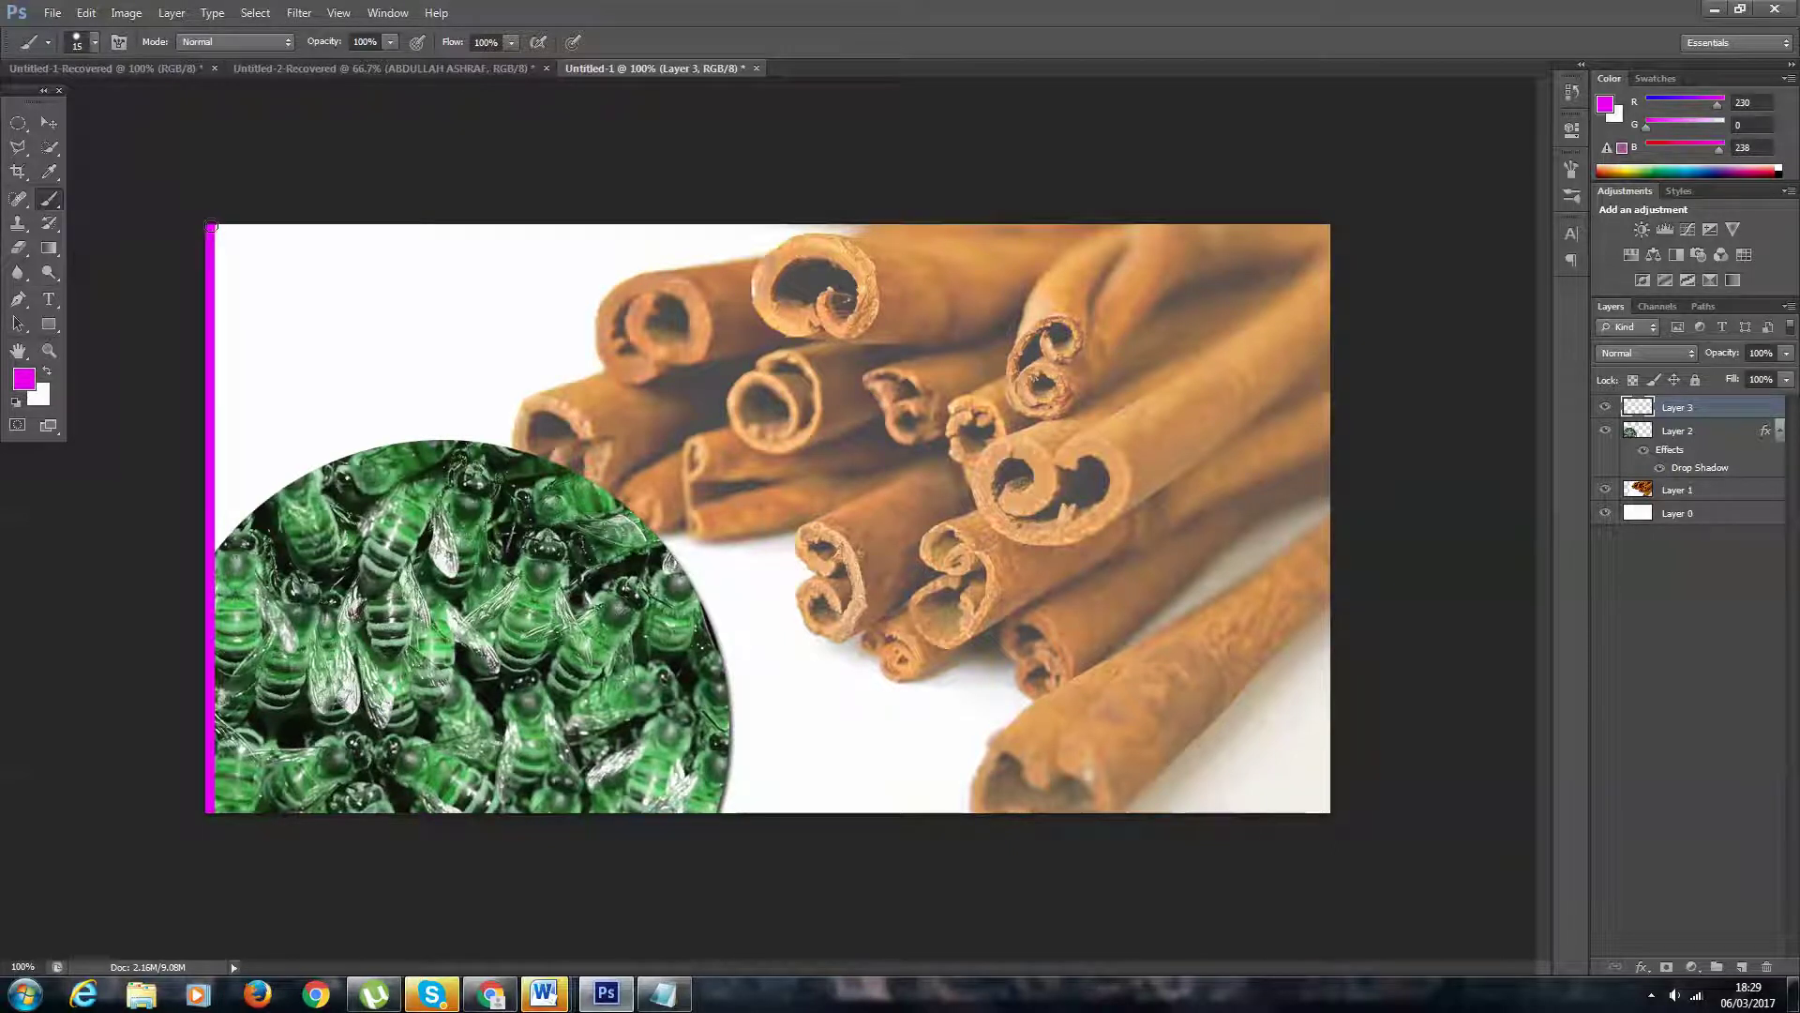
# - Paint straight magenta lines along the canvas's top and right edges, undoing and redrawing the right one
pyautogui.moveTo(214, 227); pyautogui.dragTo(1327, 228)
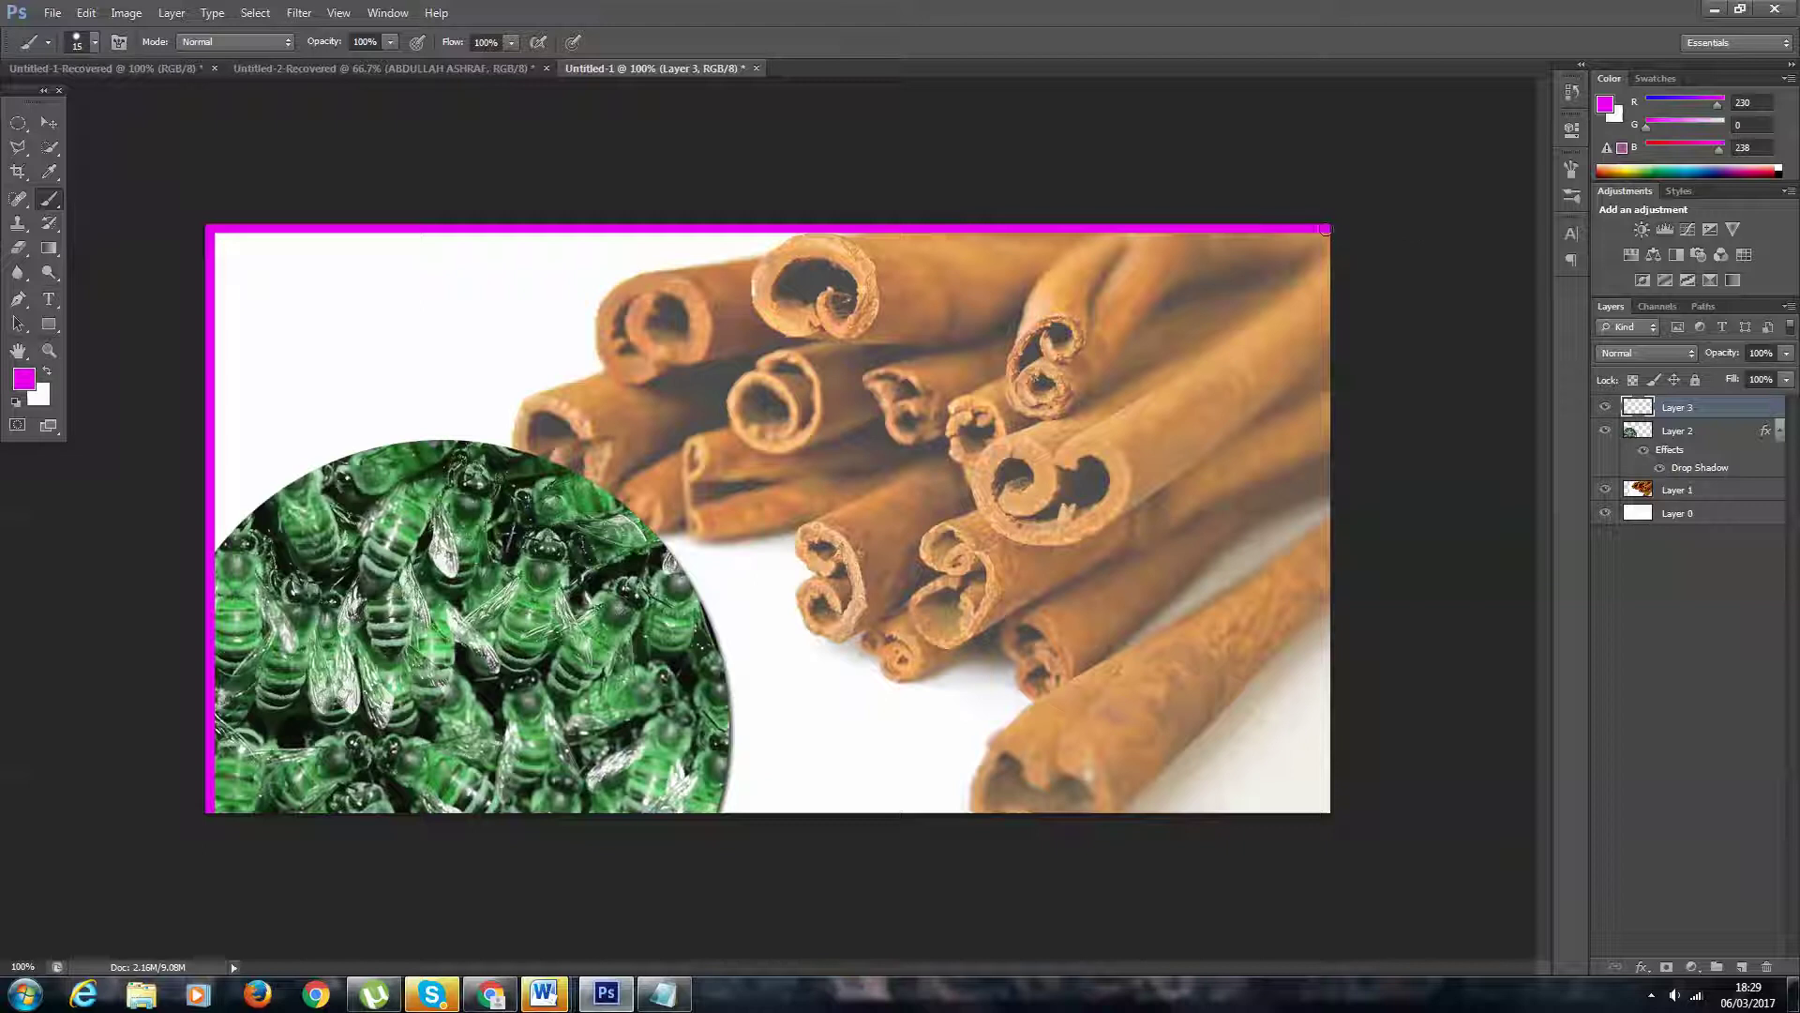
pyautogui.moveTo(1325, 229); pyautogui.dragTo(1326, 812)
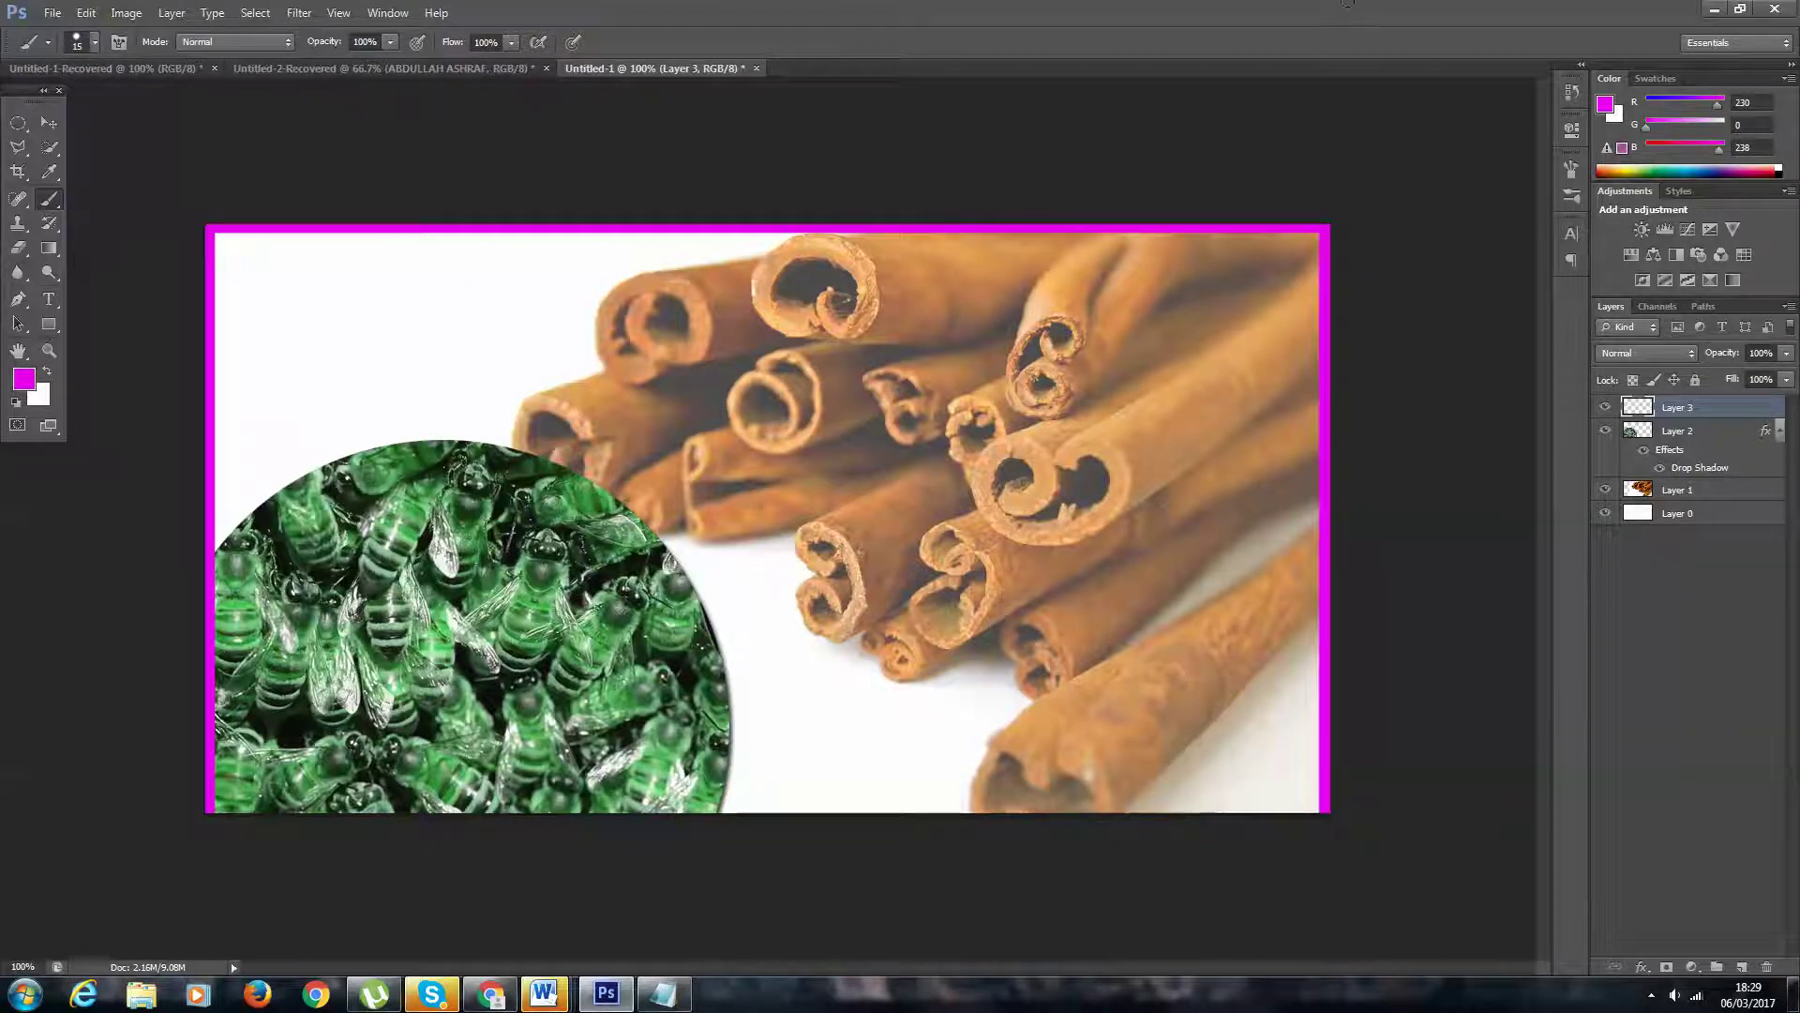
pyautogui.hotkey('ctrl', 'z')
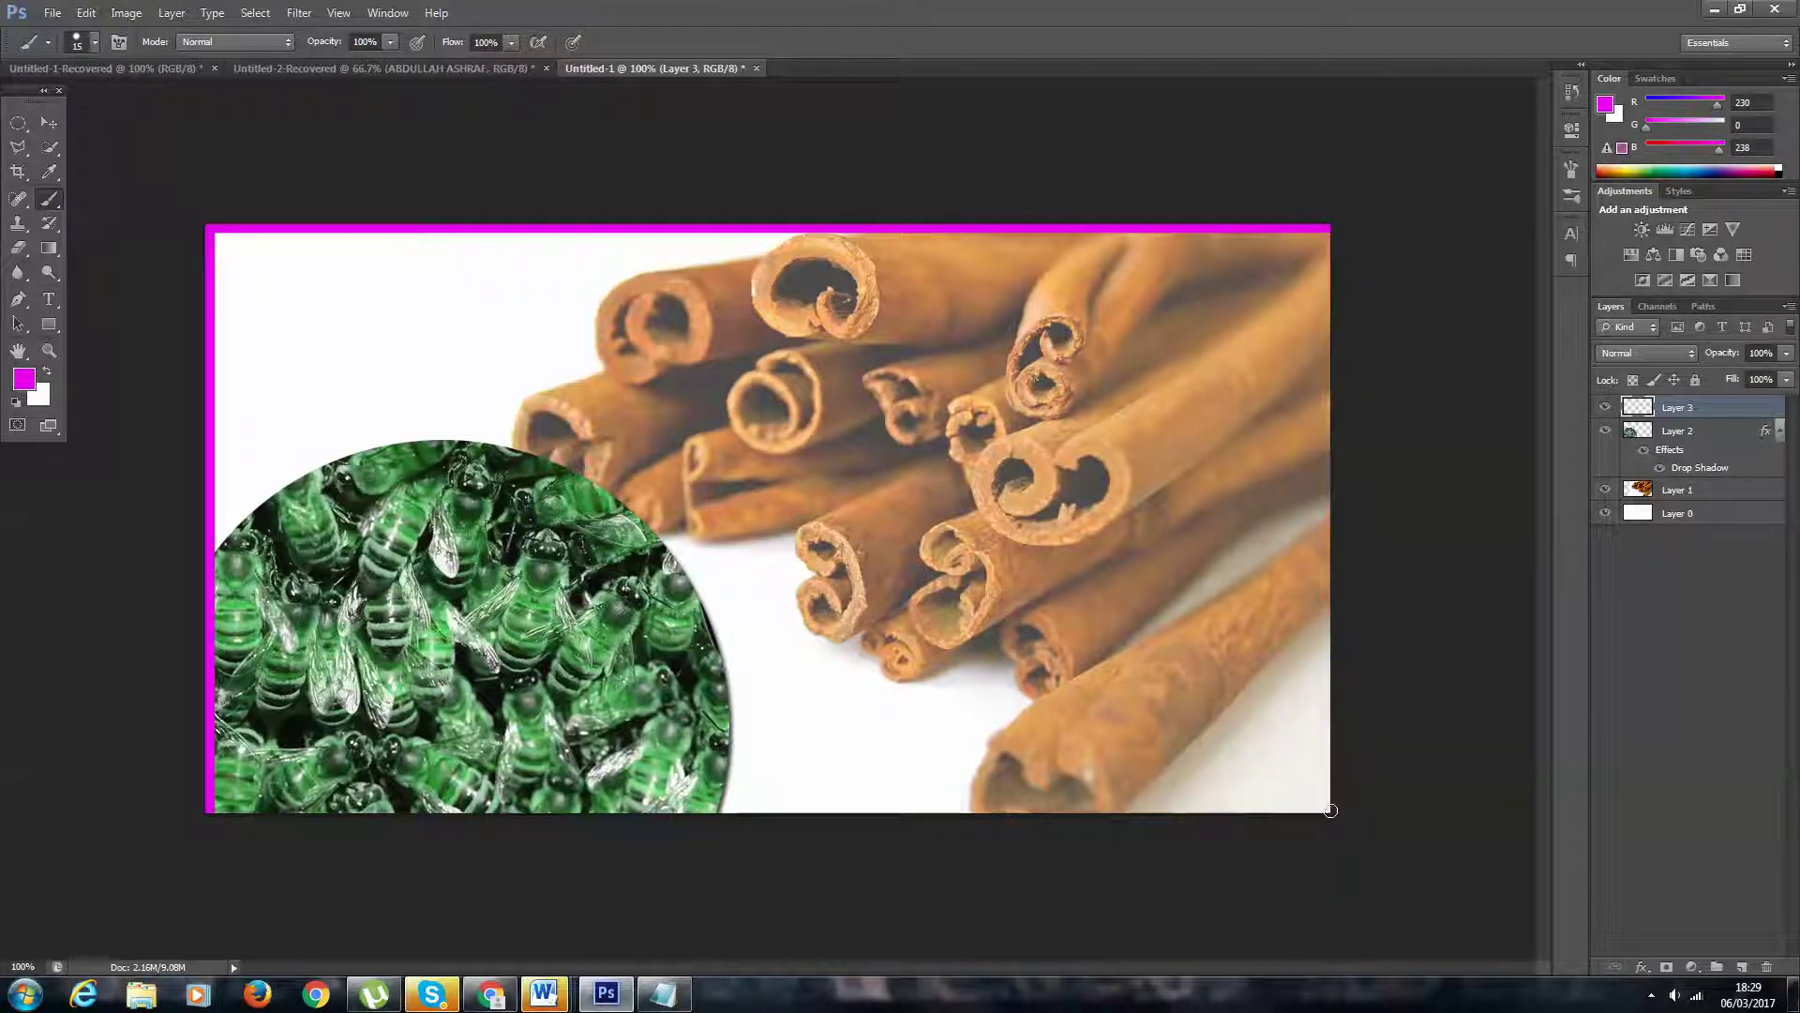
pyautogui.keyDown('shift'); pyautogui.click(1328, 806); pyautogui.keyUp('shift')
pyautogui.hotkey('ctrl', 'z')
pyautogui.moveTo(1325, 232); pyautogui.dragTo(1324, 812)
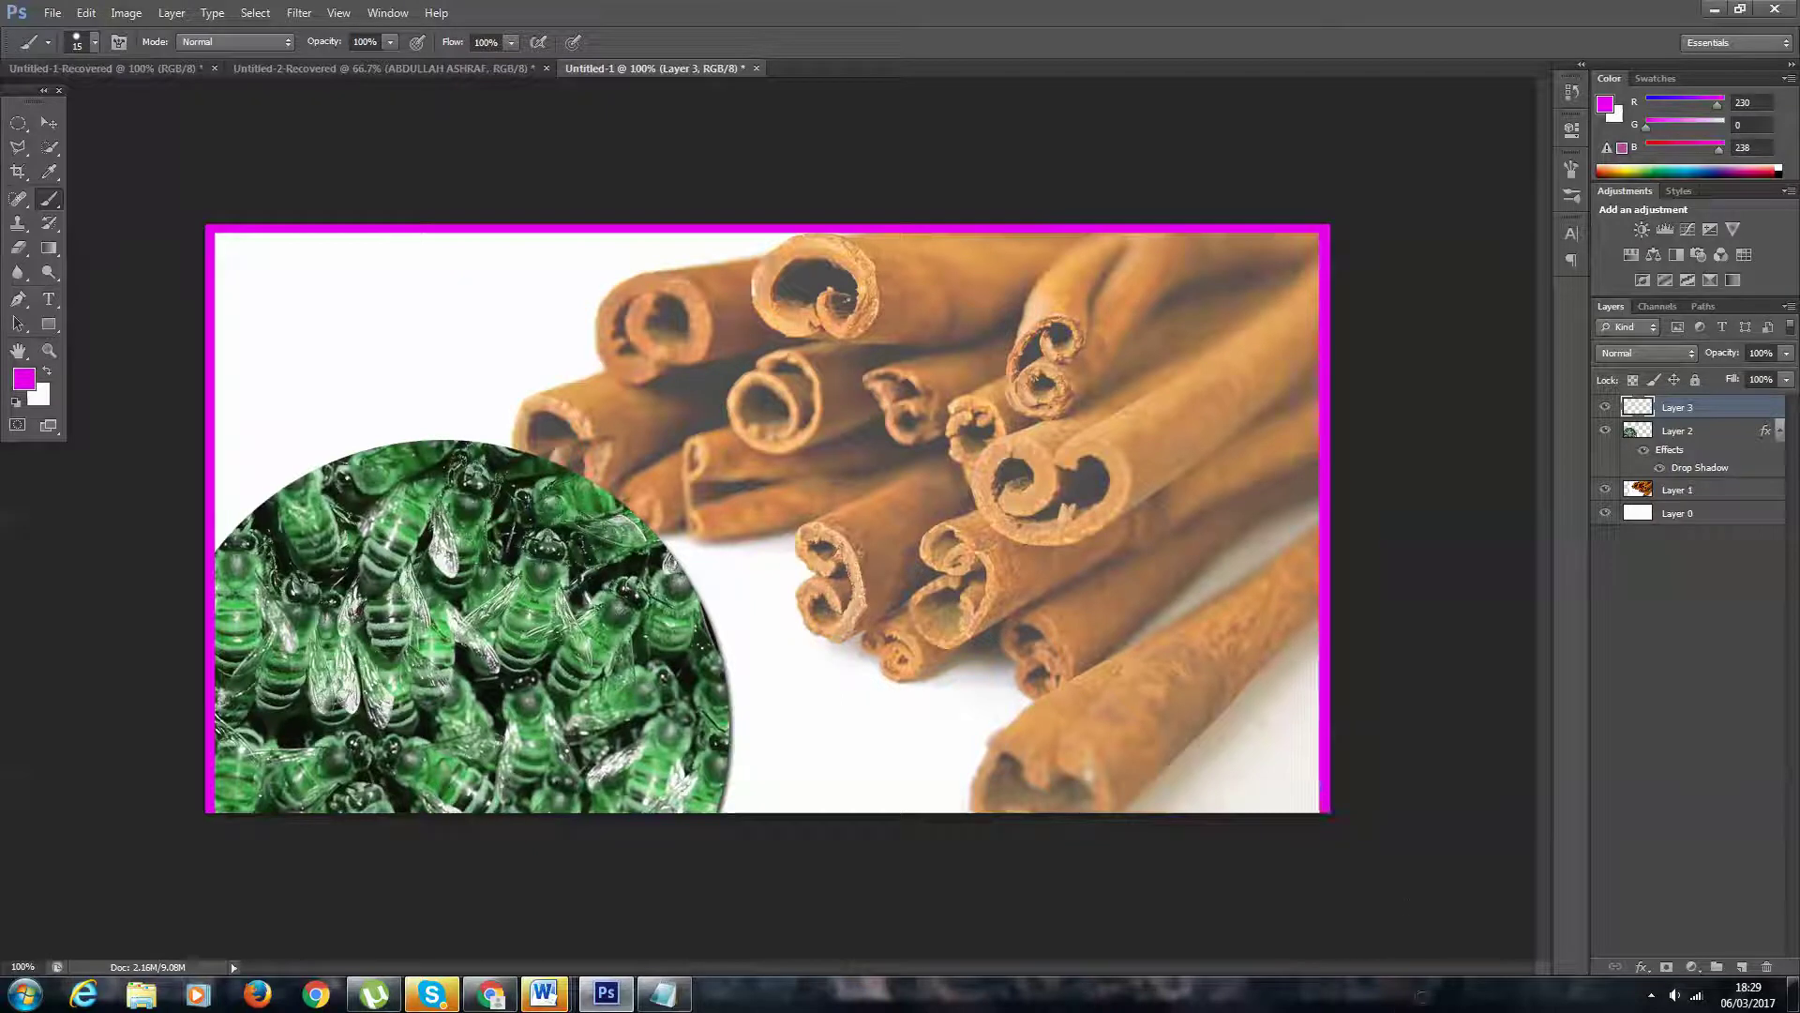
# - Close the magenta border with a straight line along the canvas's bottom edge, undoing the stray diagonal stroke
pyautogui.keyDown('shift'); pyautogui.click(210, 812); pyautogui.keyUp('shift')
pyautogui.keyDown('shift'); pyautogui.click(1319, 537); pyautogui.keyUp('shift')
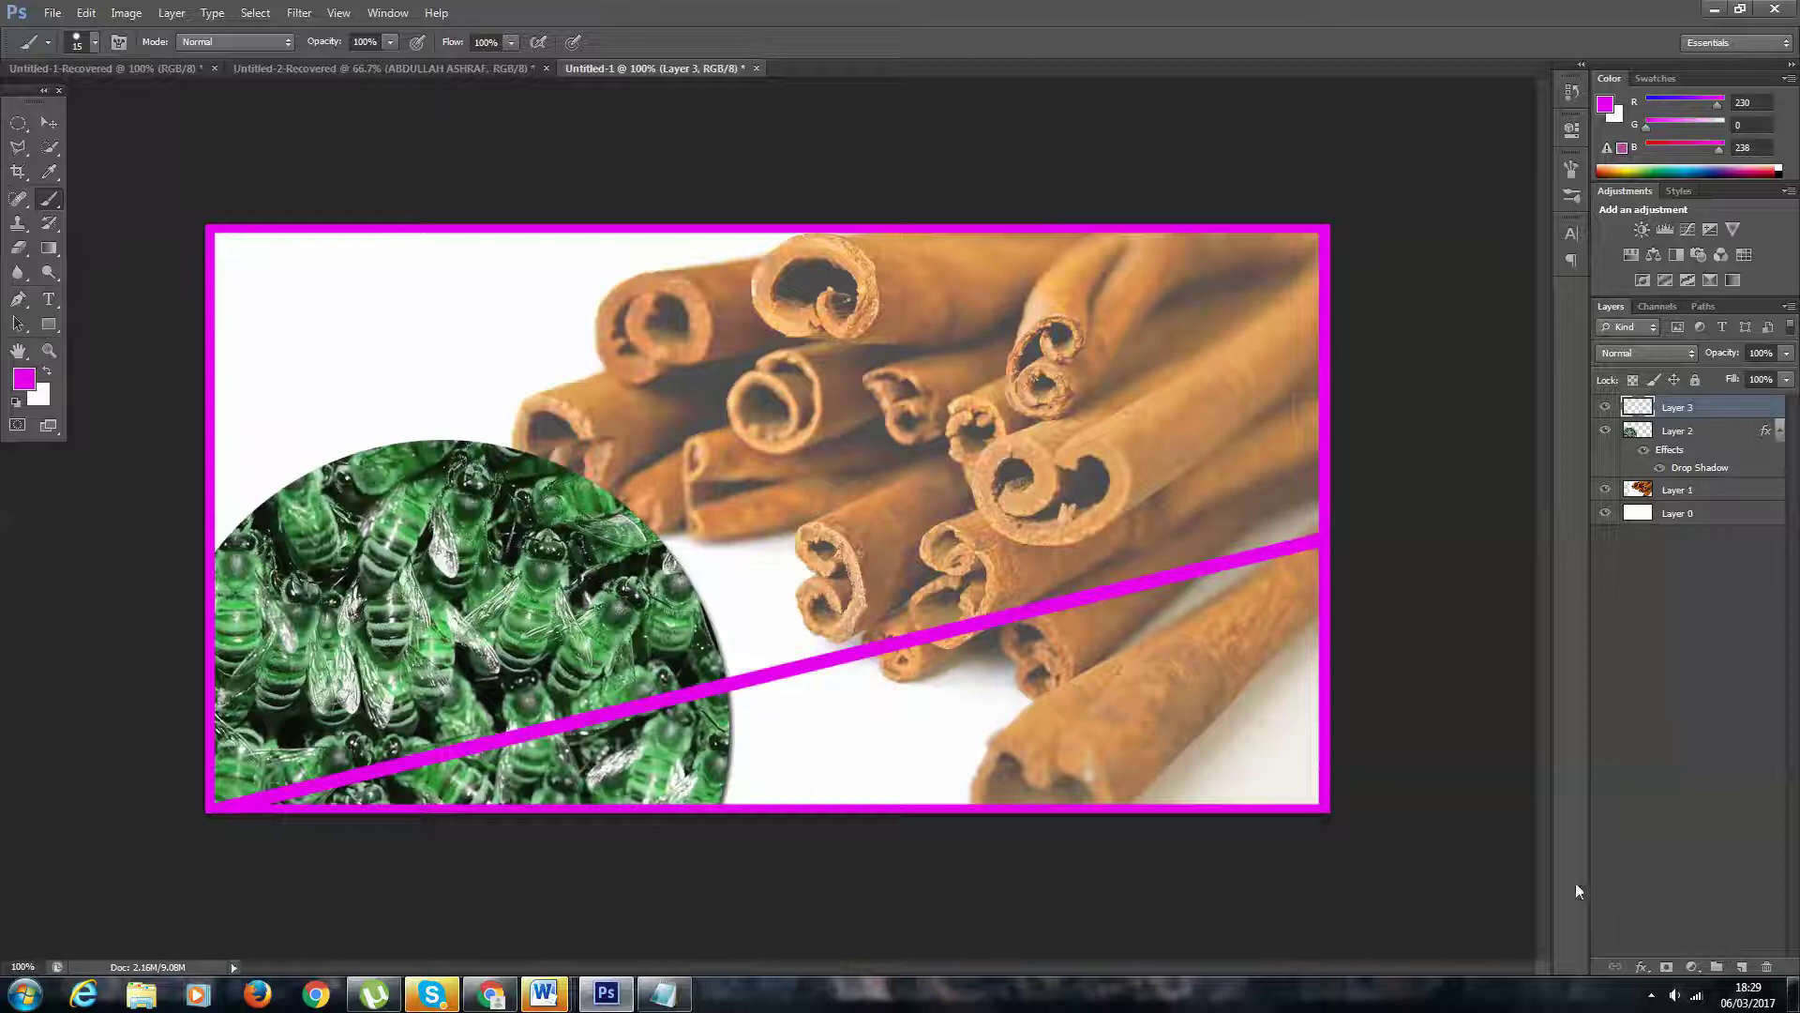
pyautogui.hotkey('ctrl', 'alt', 'z')
pyautogui.hotkey('ctrl', 'alt', 'z')
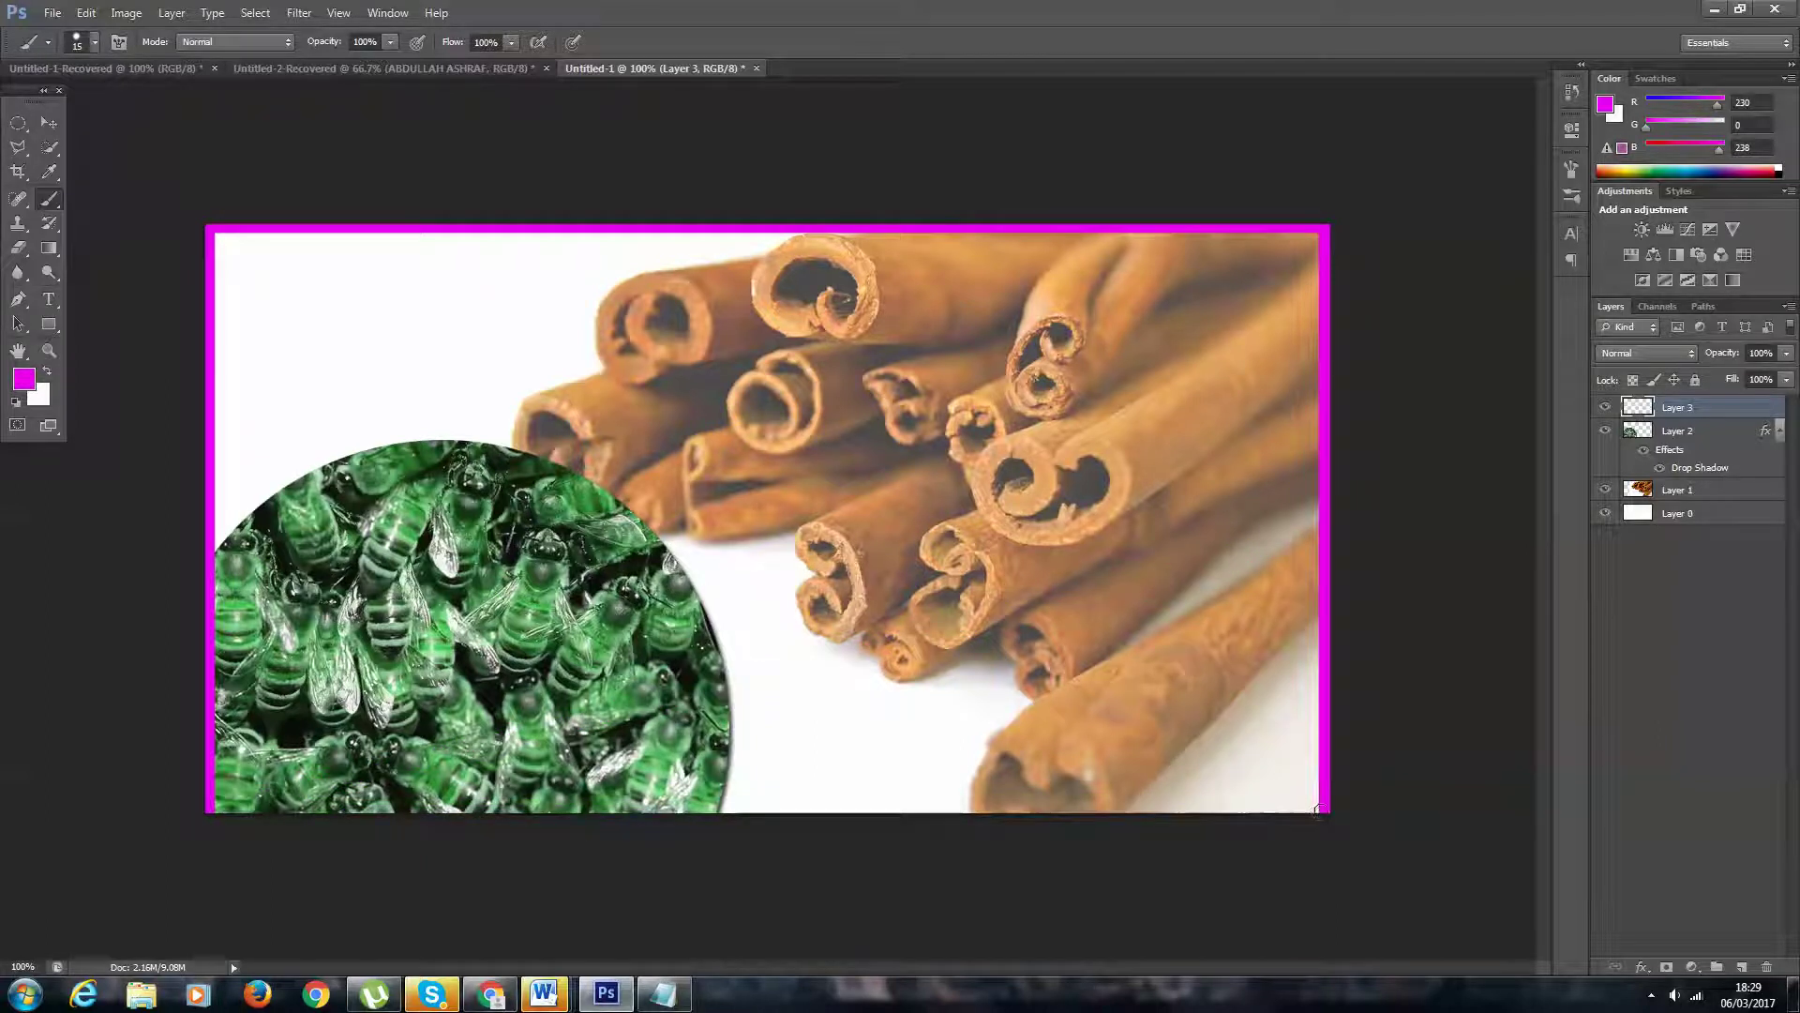
pyautogui.keyDown('shift'); pyautogui.click(1319, 806); pyautogui.keyUp('shift')
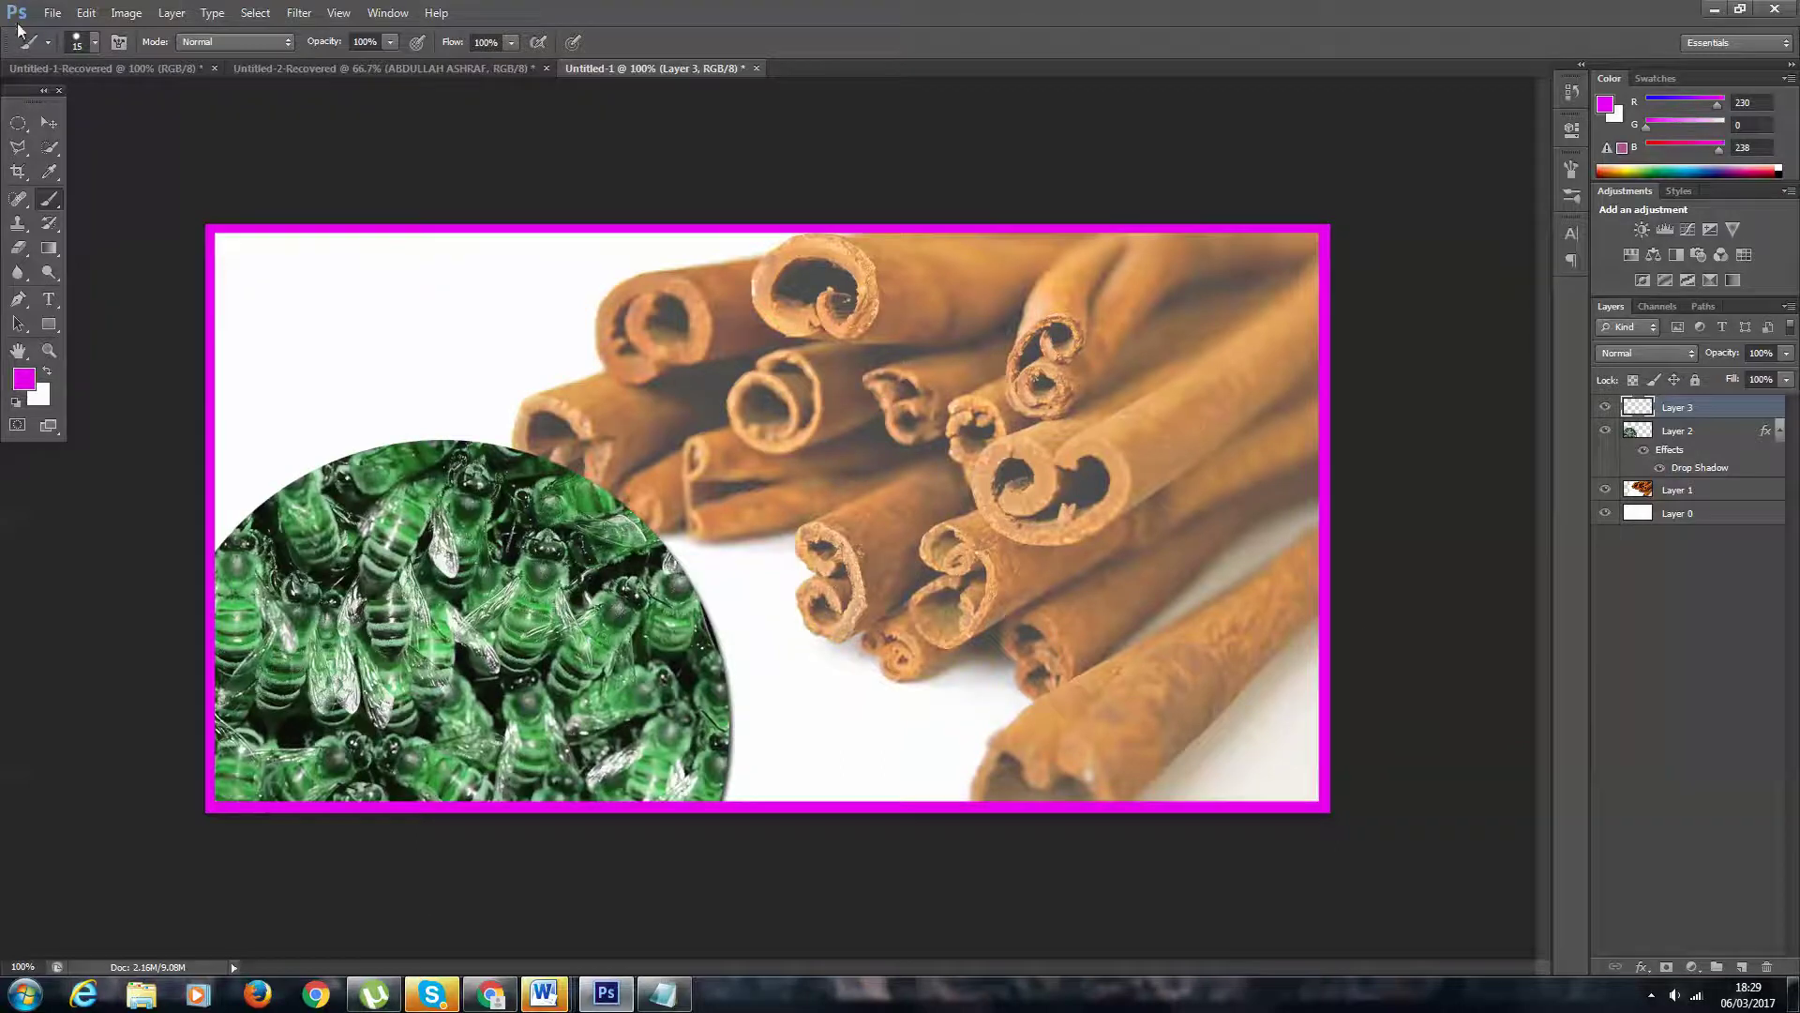
# - Save the bordered version as a PNG named "CinnamonHoney Ad 2" in the Madsense Ads folder with the default PNG options
pyautogui.click(52, 13)
pyautogui.click(85, 229)
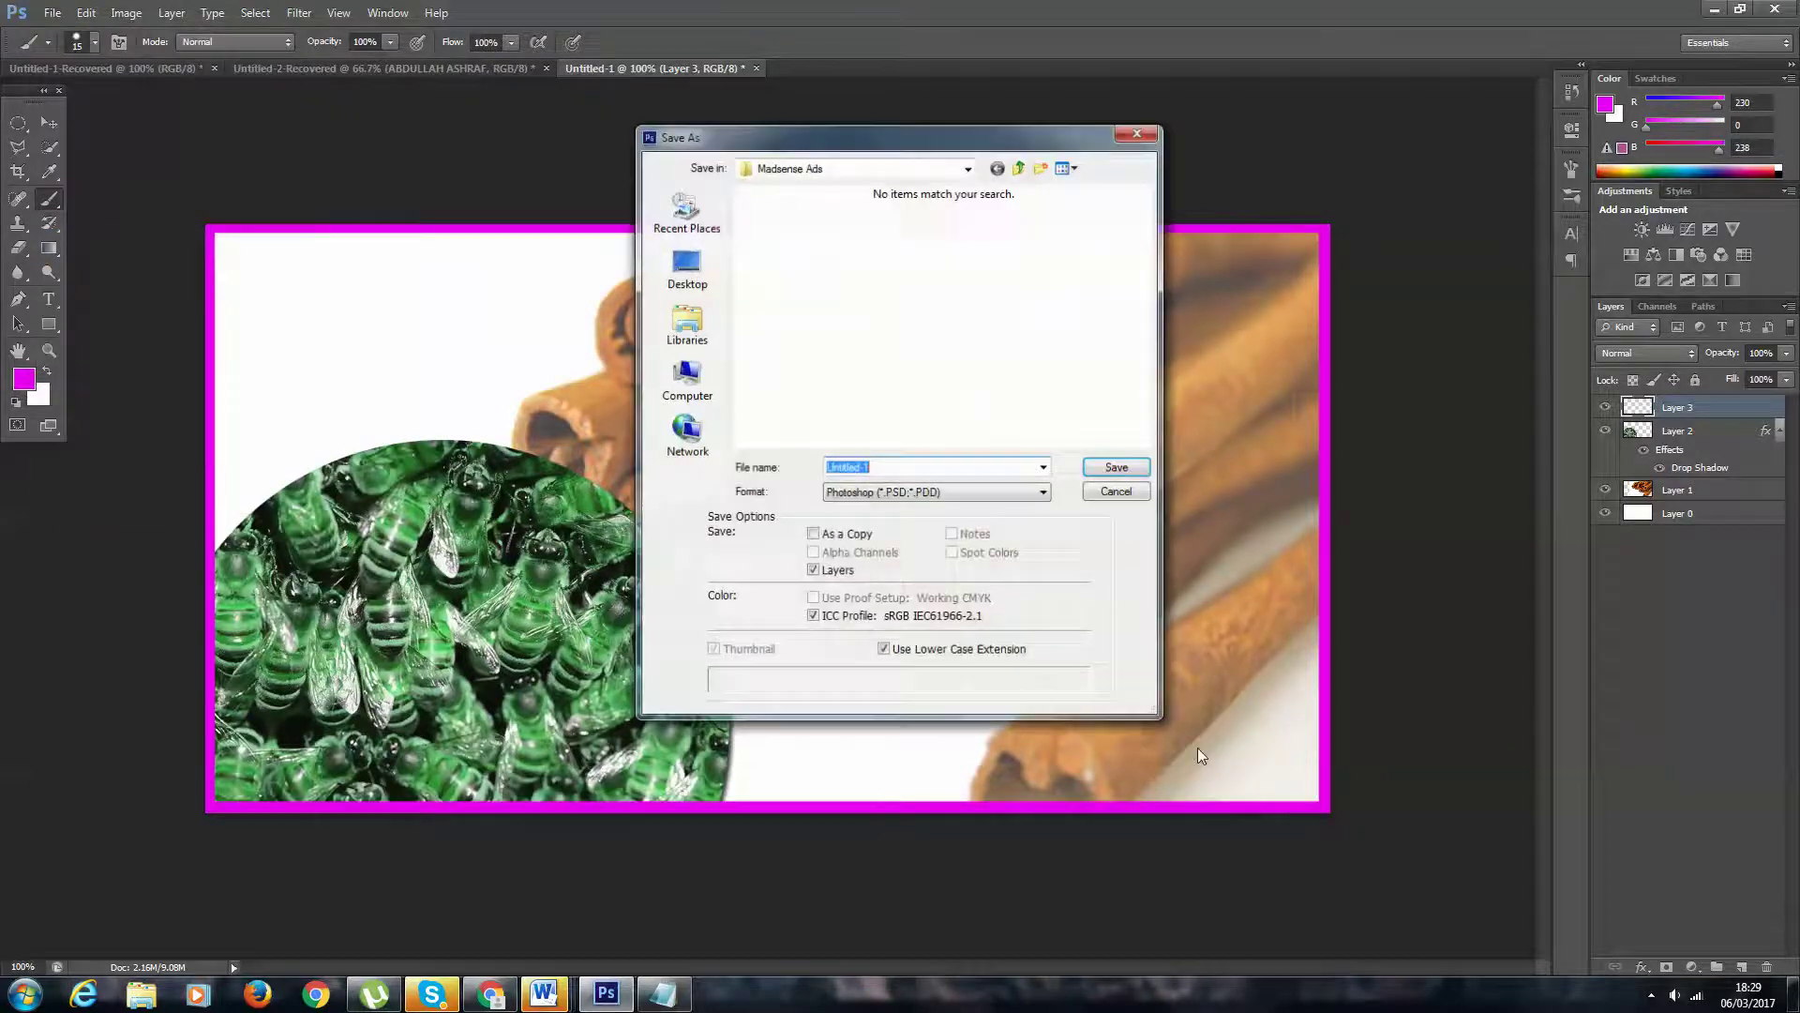
pyautogui.click(937, 492)
pyautogui.click(872, 707)
pyautogui.doubleClick(931, 468)
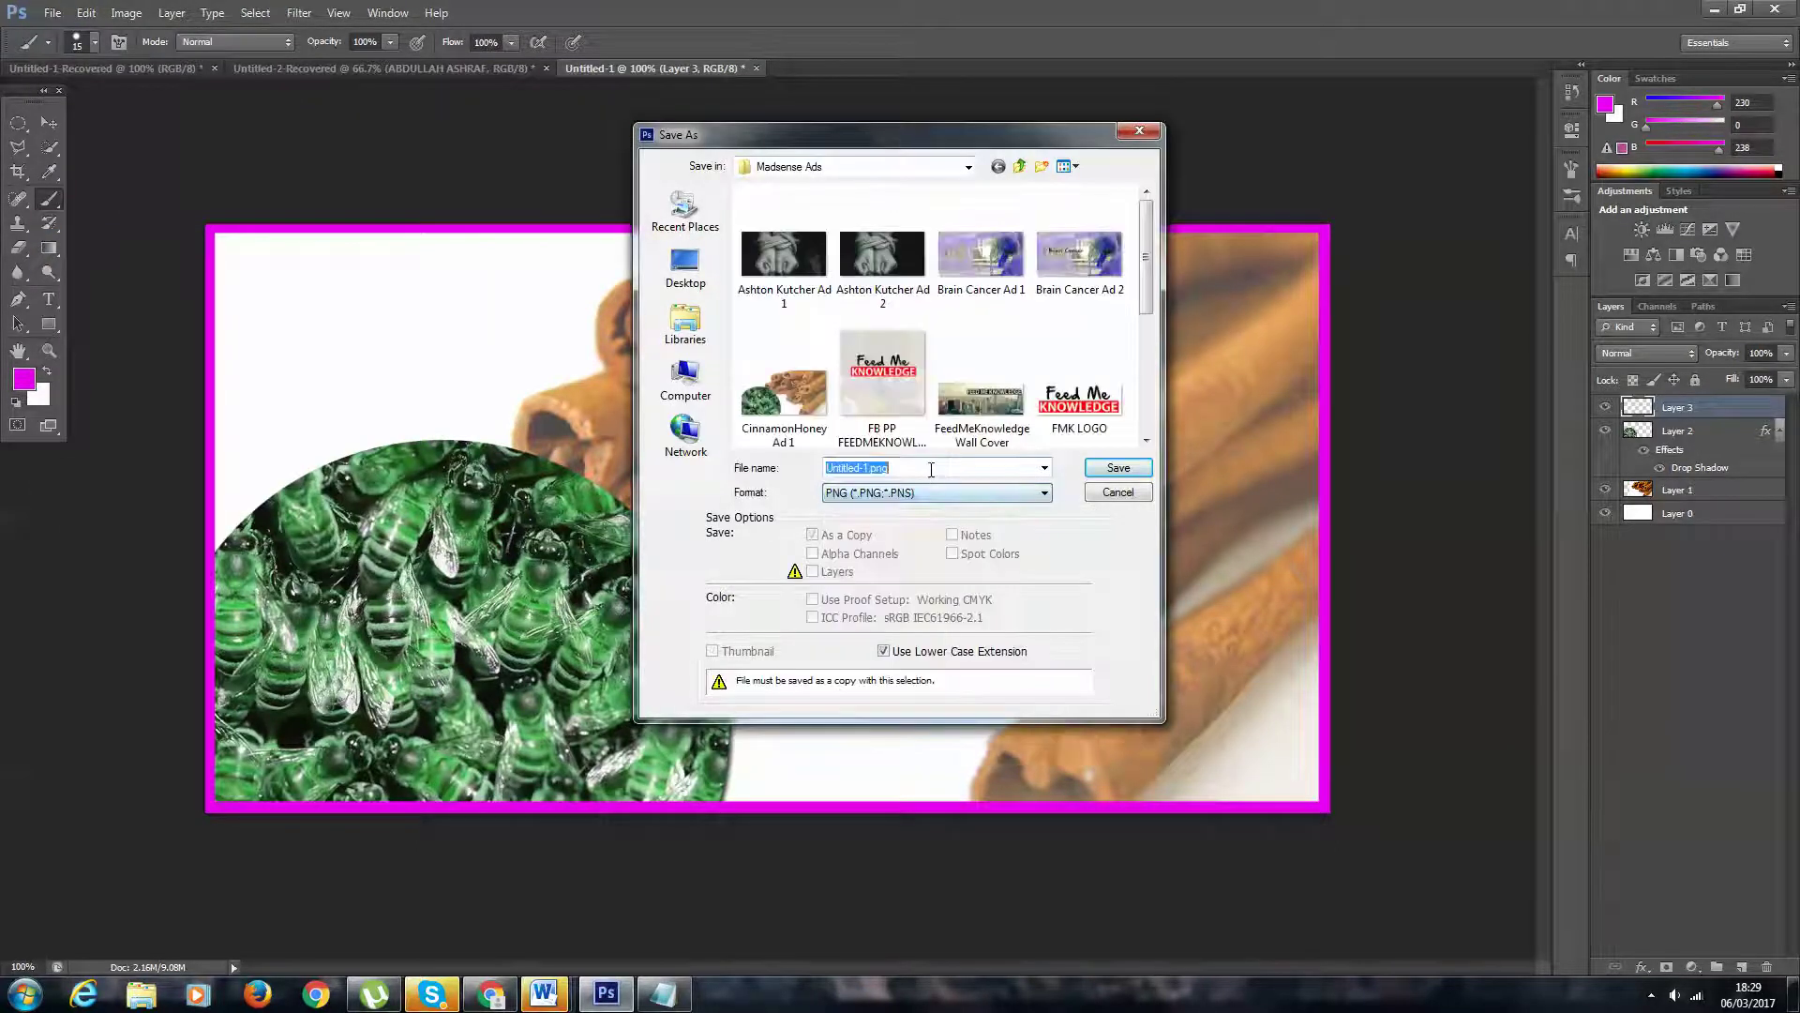
pyautogui.write('Cinnamo')
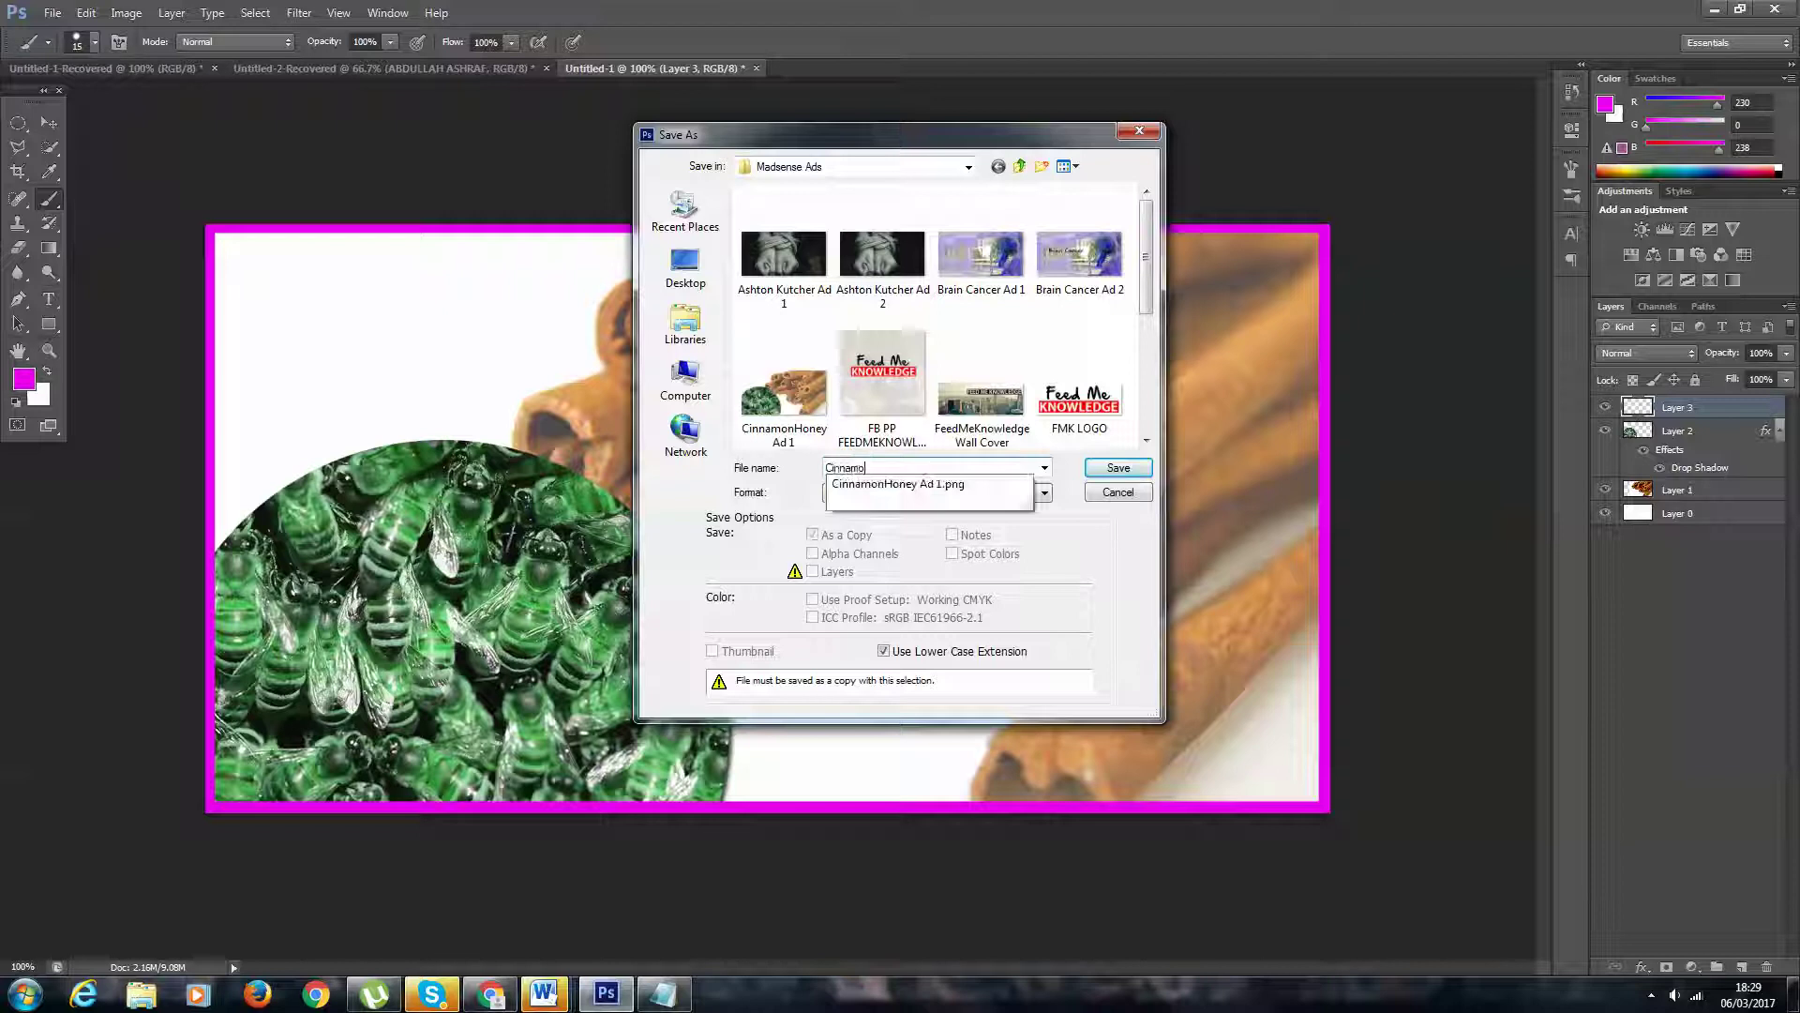
pyautogui.write('nHones')
pyautogui.press('BackSpace')
pyautogui.write('y Ad 2')
pyautogui.press('Return')
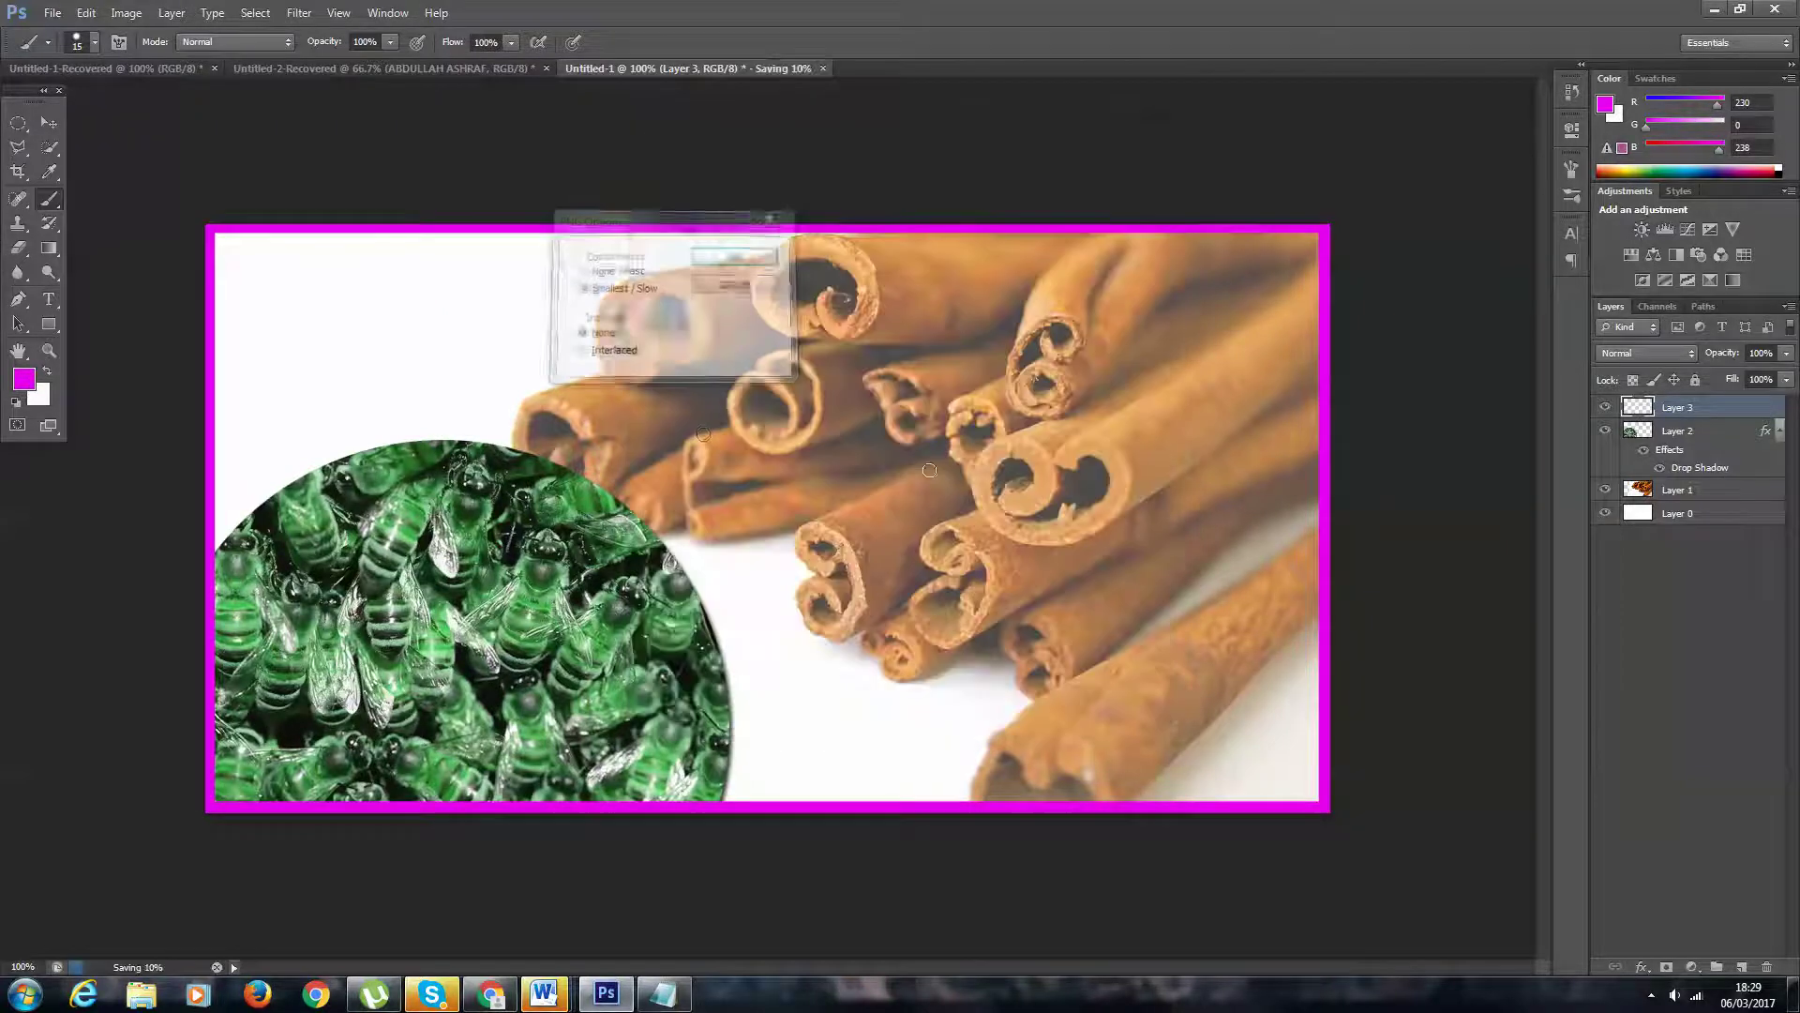
pyautogui.press('Return')
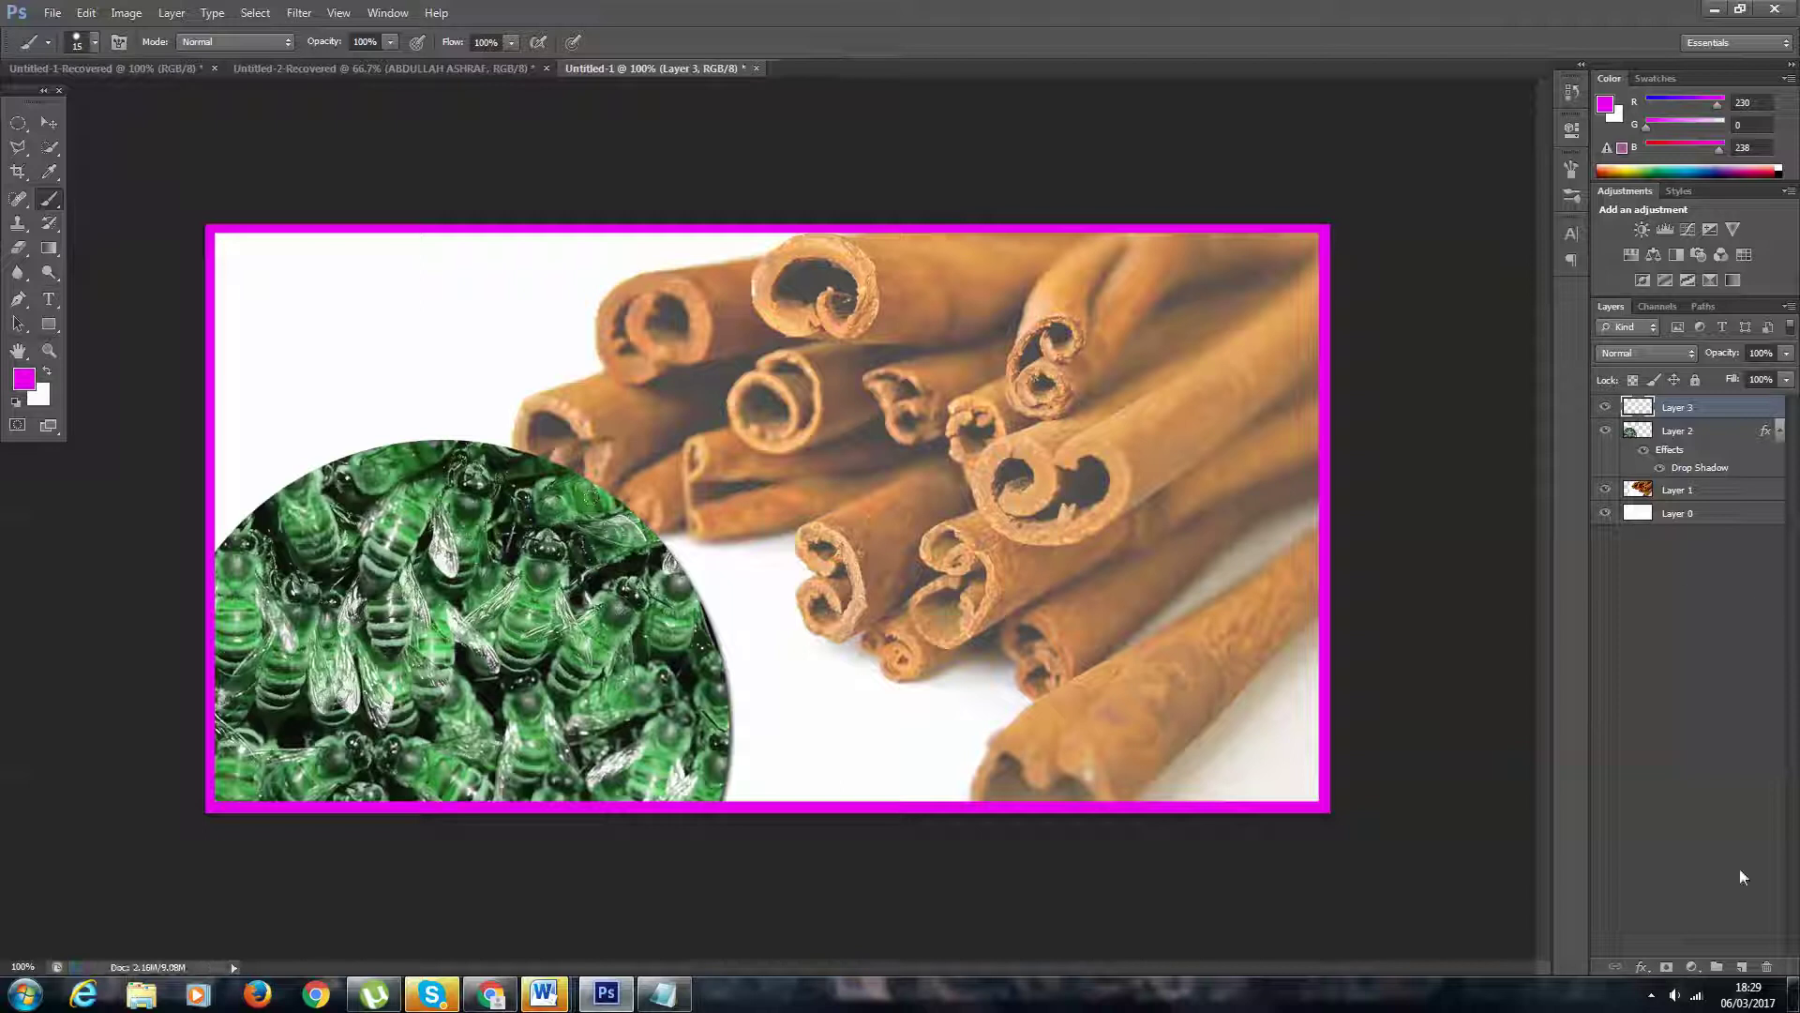
# - Switch to Chrome and skim the Feed Me Knowledge article on the advantages of cinnamon and honey
pyautogui.click(492, 993)
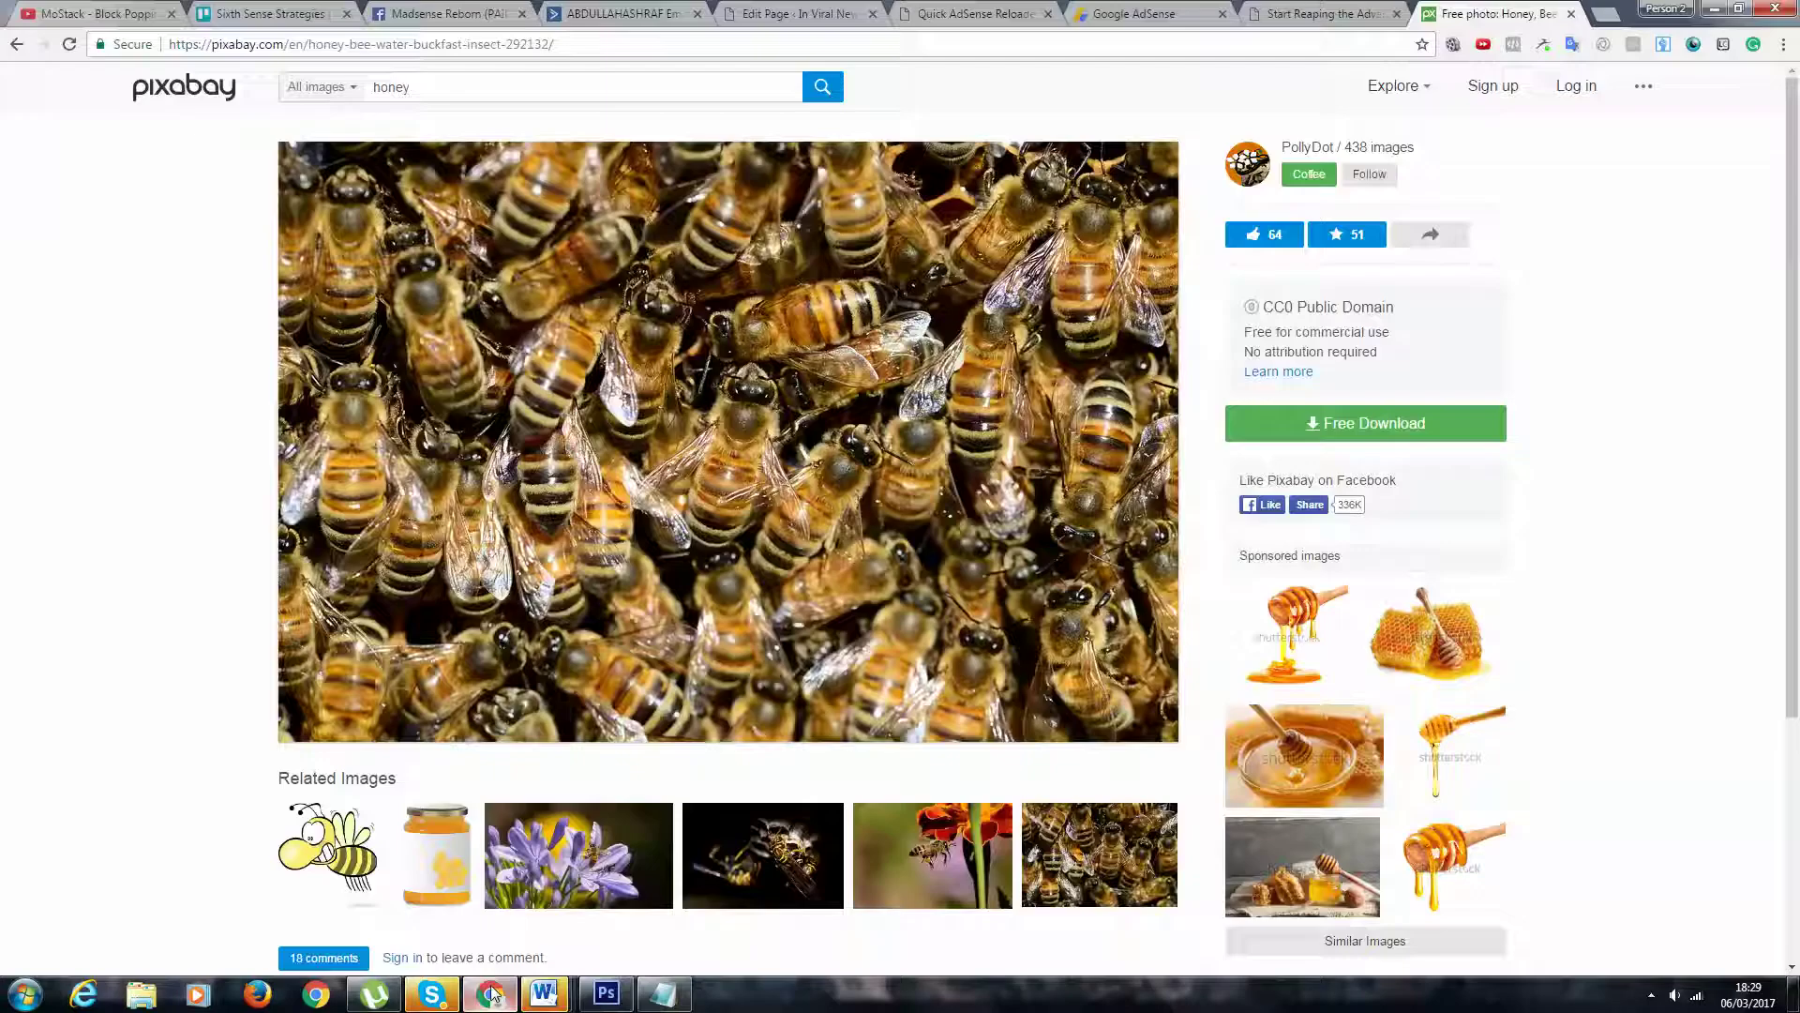
pyautogui.click(1380, 13)
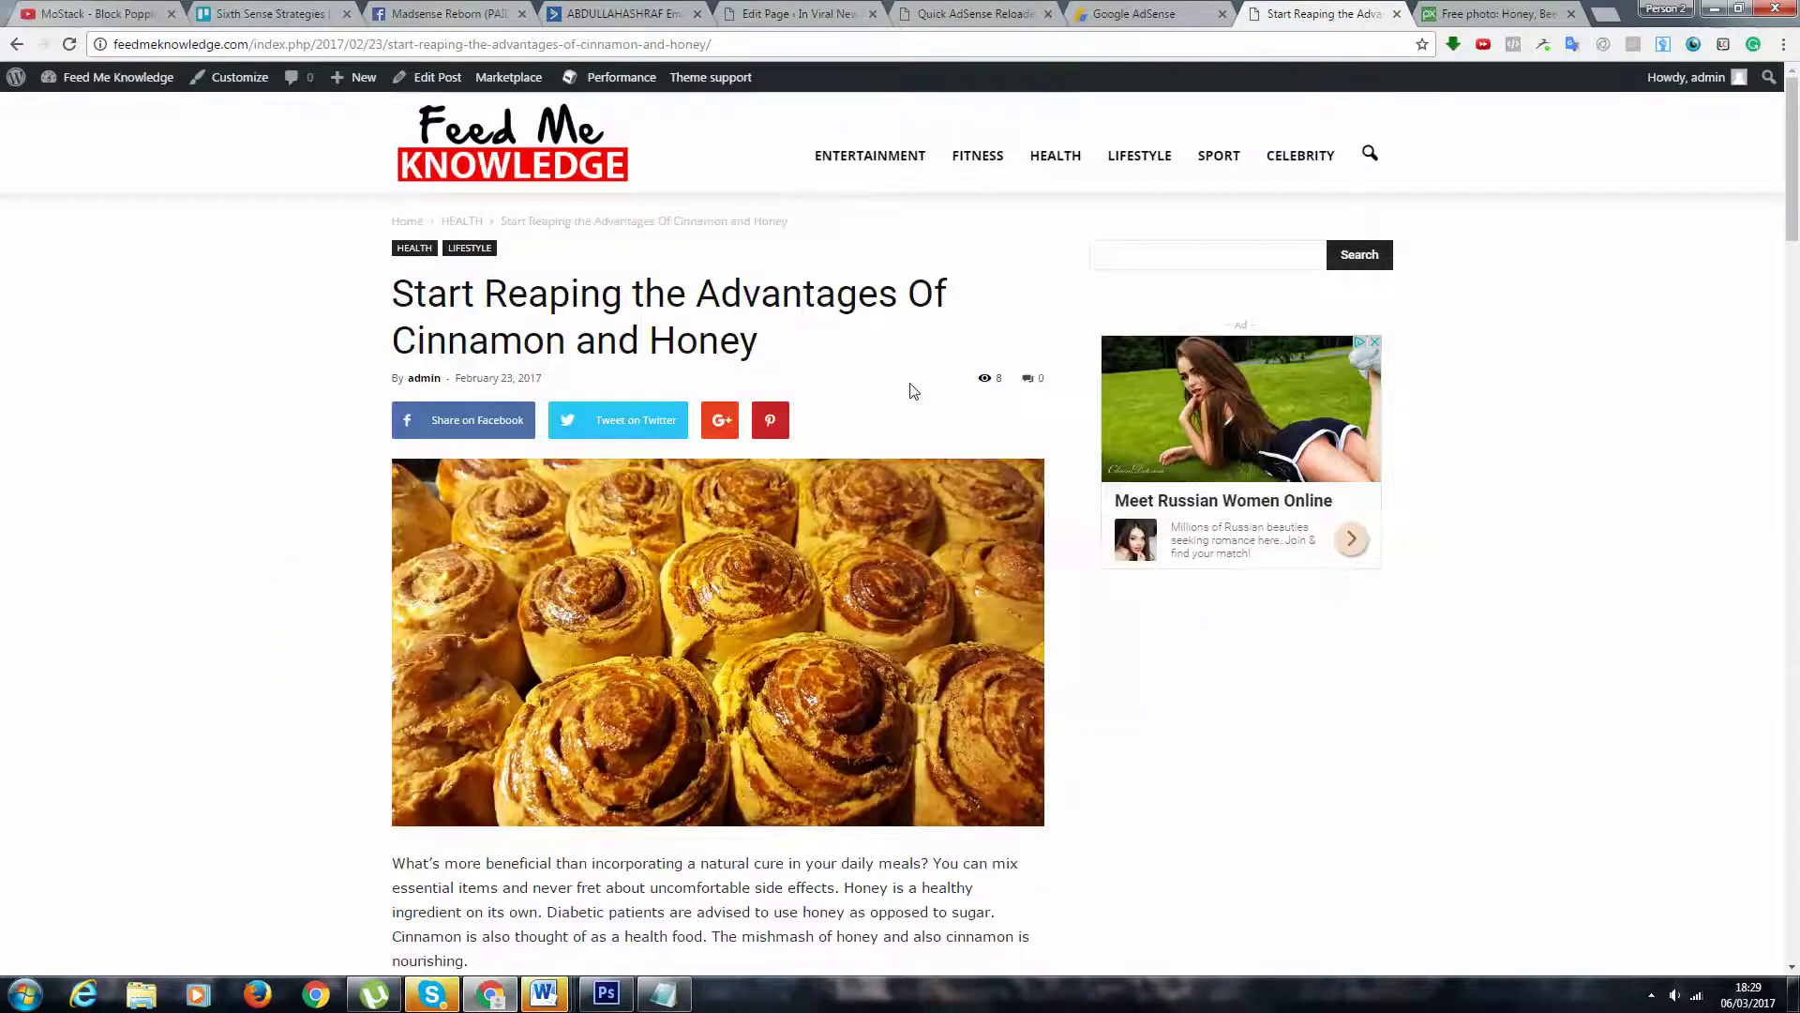
pyautogui.scroll(-12, 889, 374)
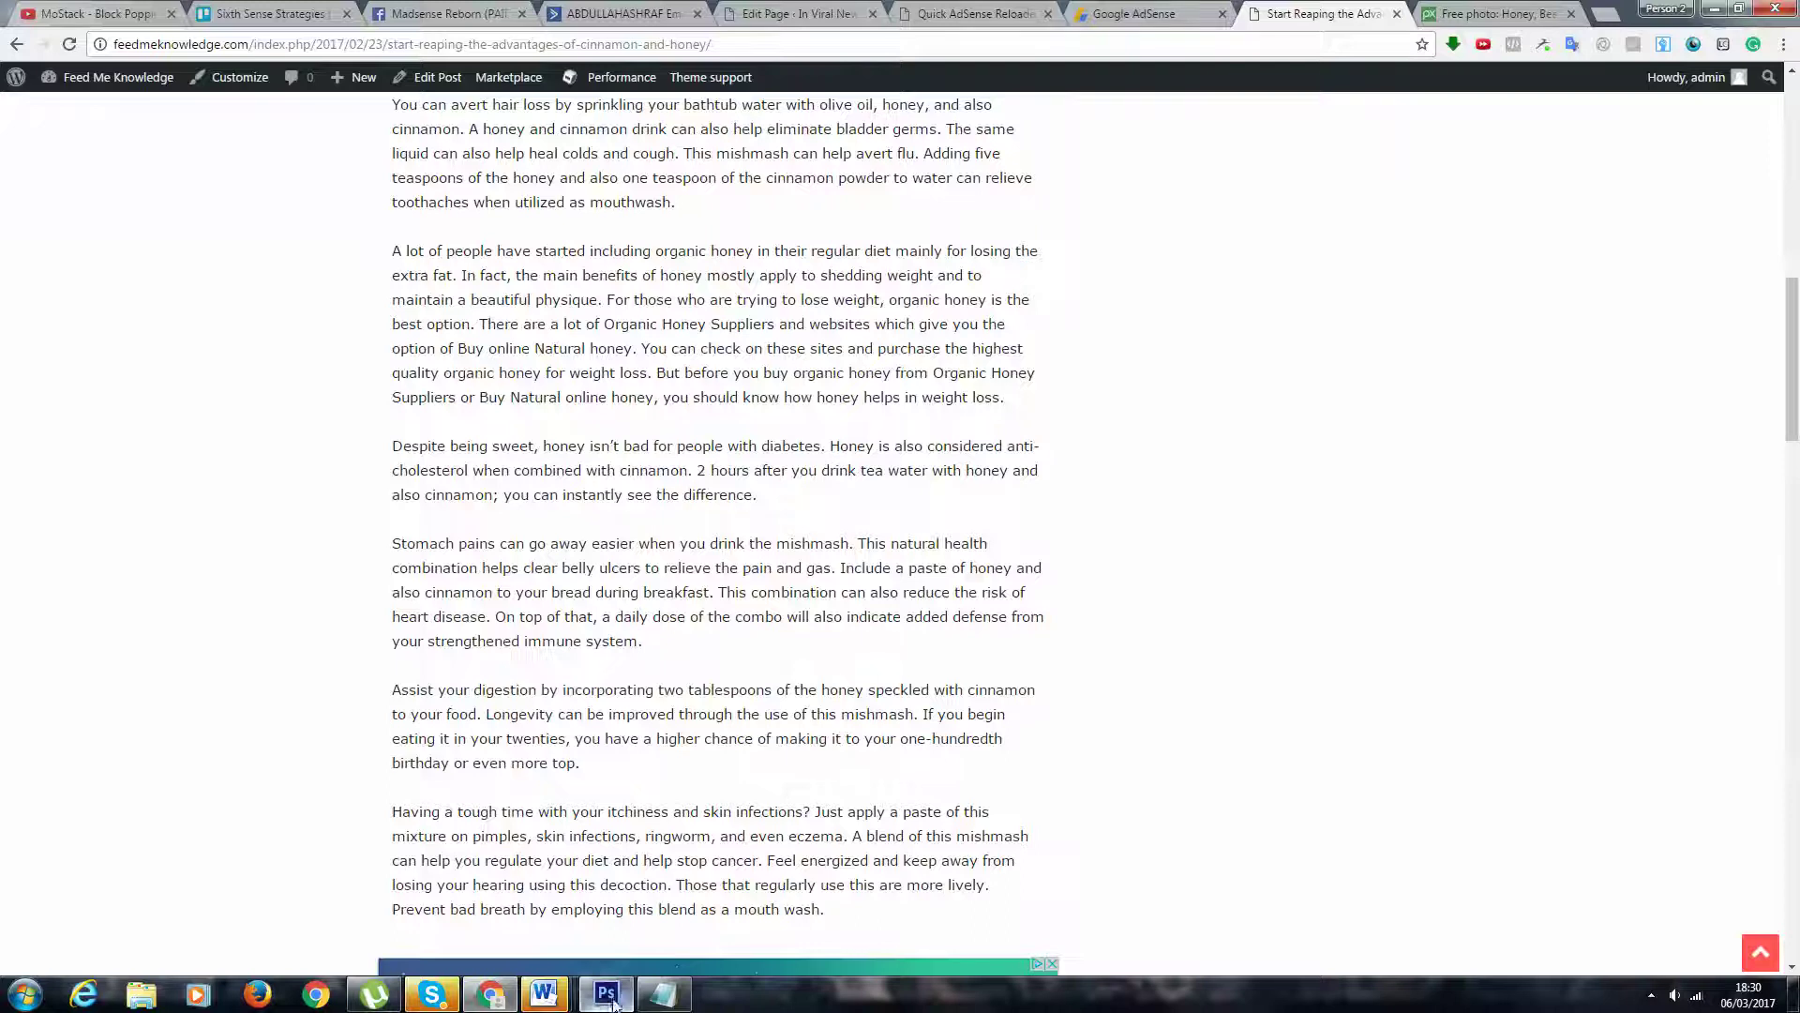
# - Back in Photoshop, create a text box over the cinnamon sticks reading "Cinnamon" and "& Honey" on two lines
pyautogui.click(605, 994)
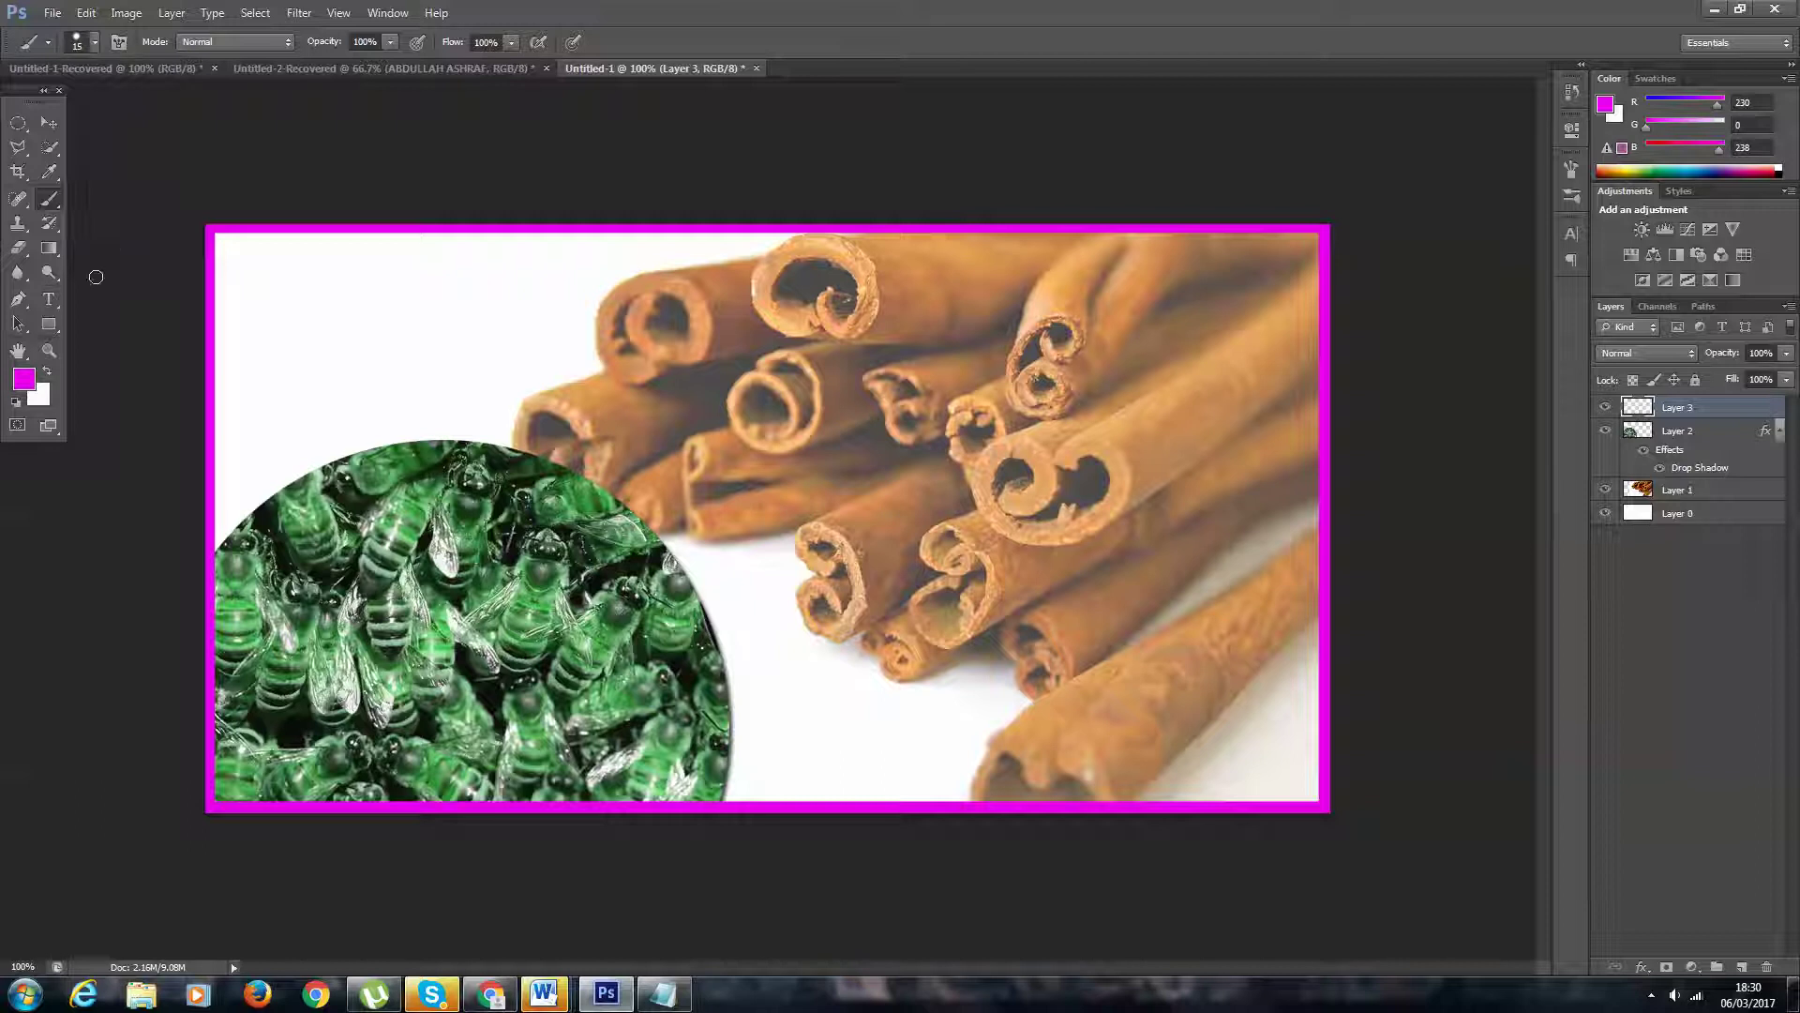
pyautogui.click(49, 299)
pyautogui.moveTo(684, 302); pyautogui.dragTo(1195, 738)
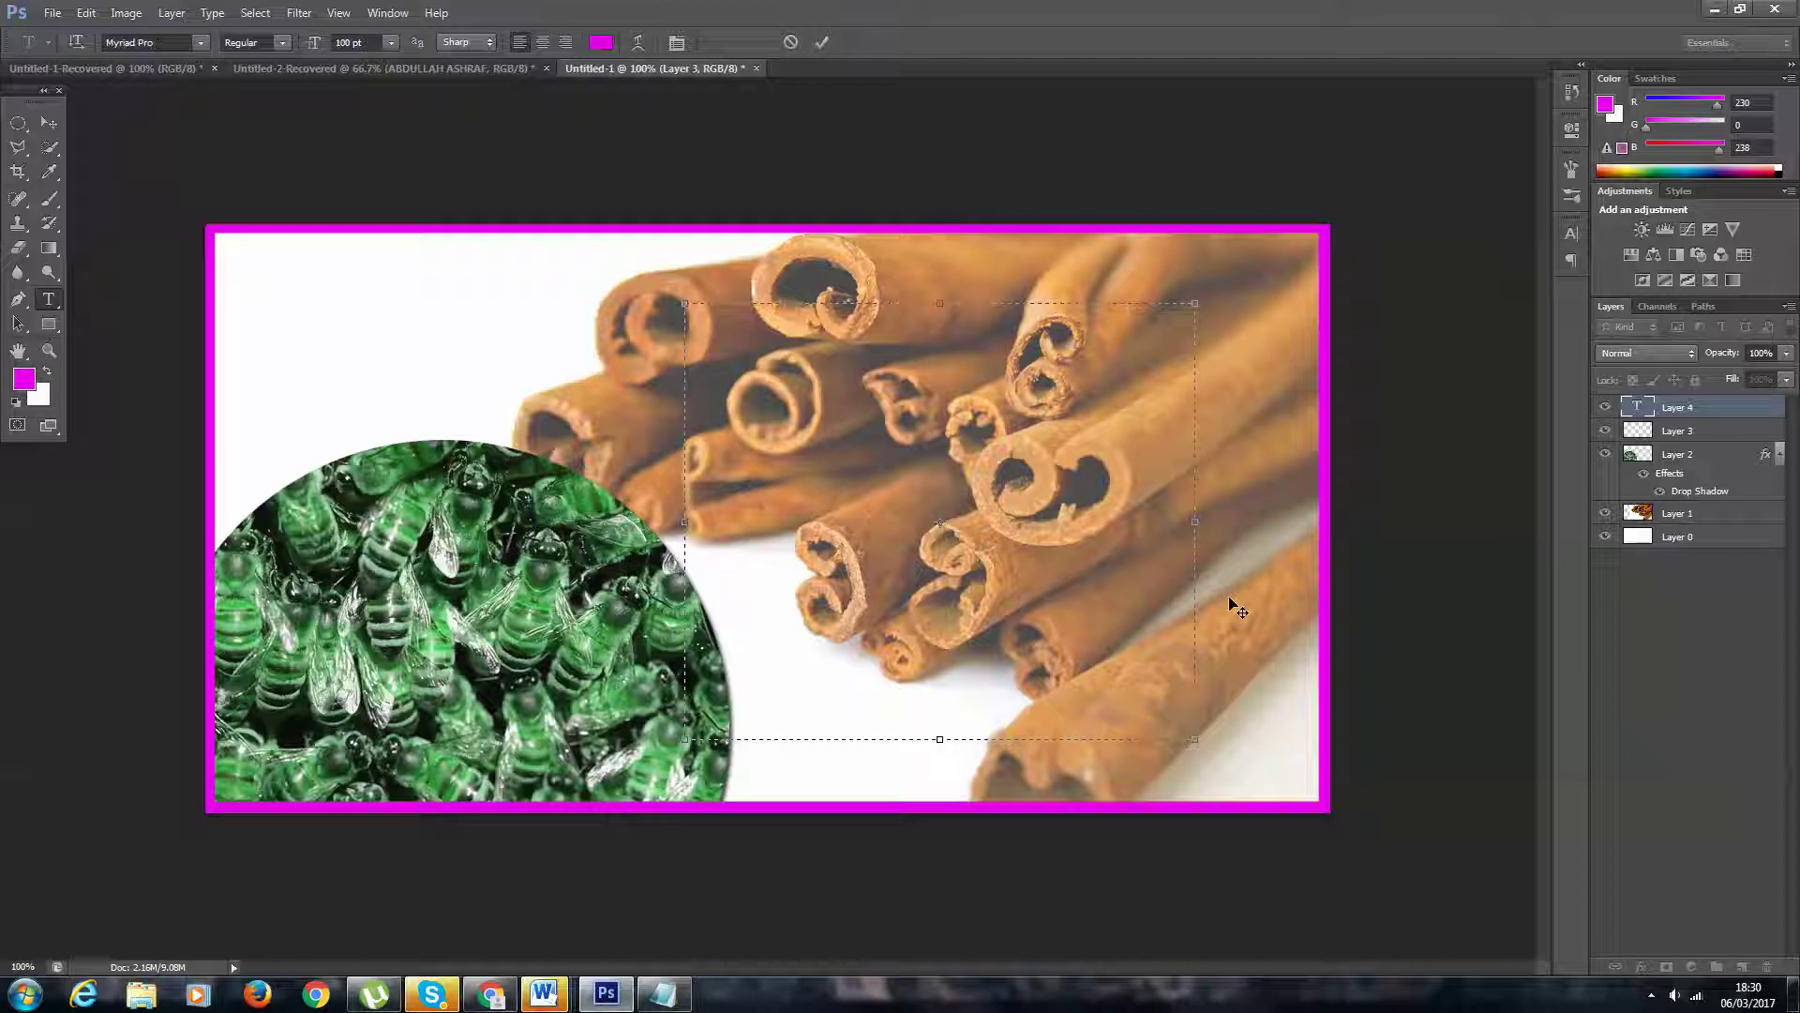
pyautogui.write('Cinnamon')
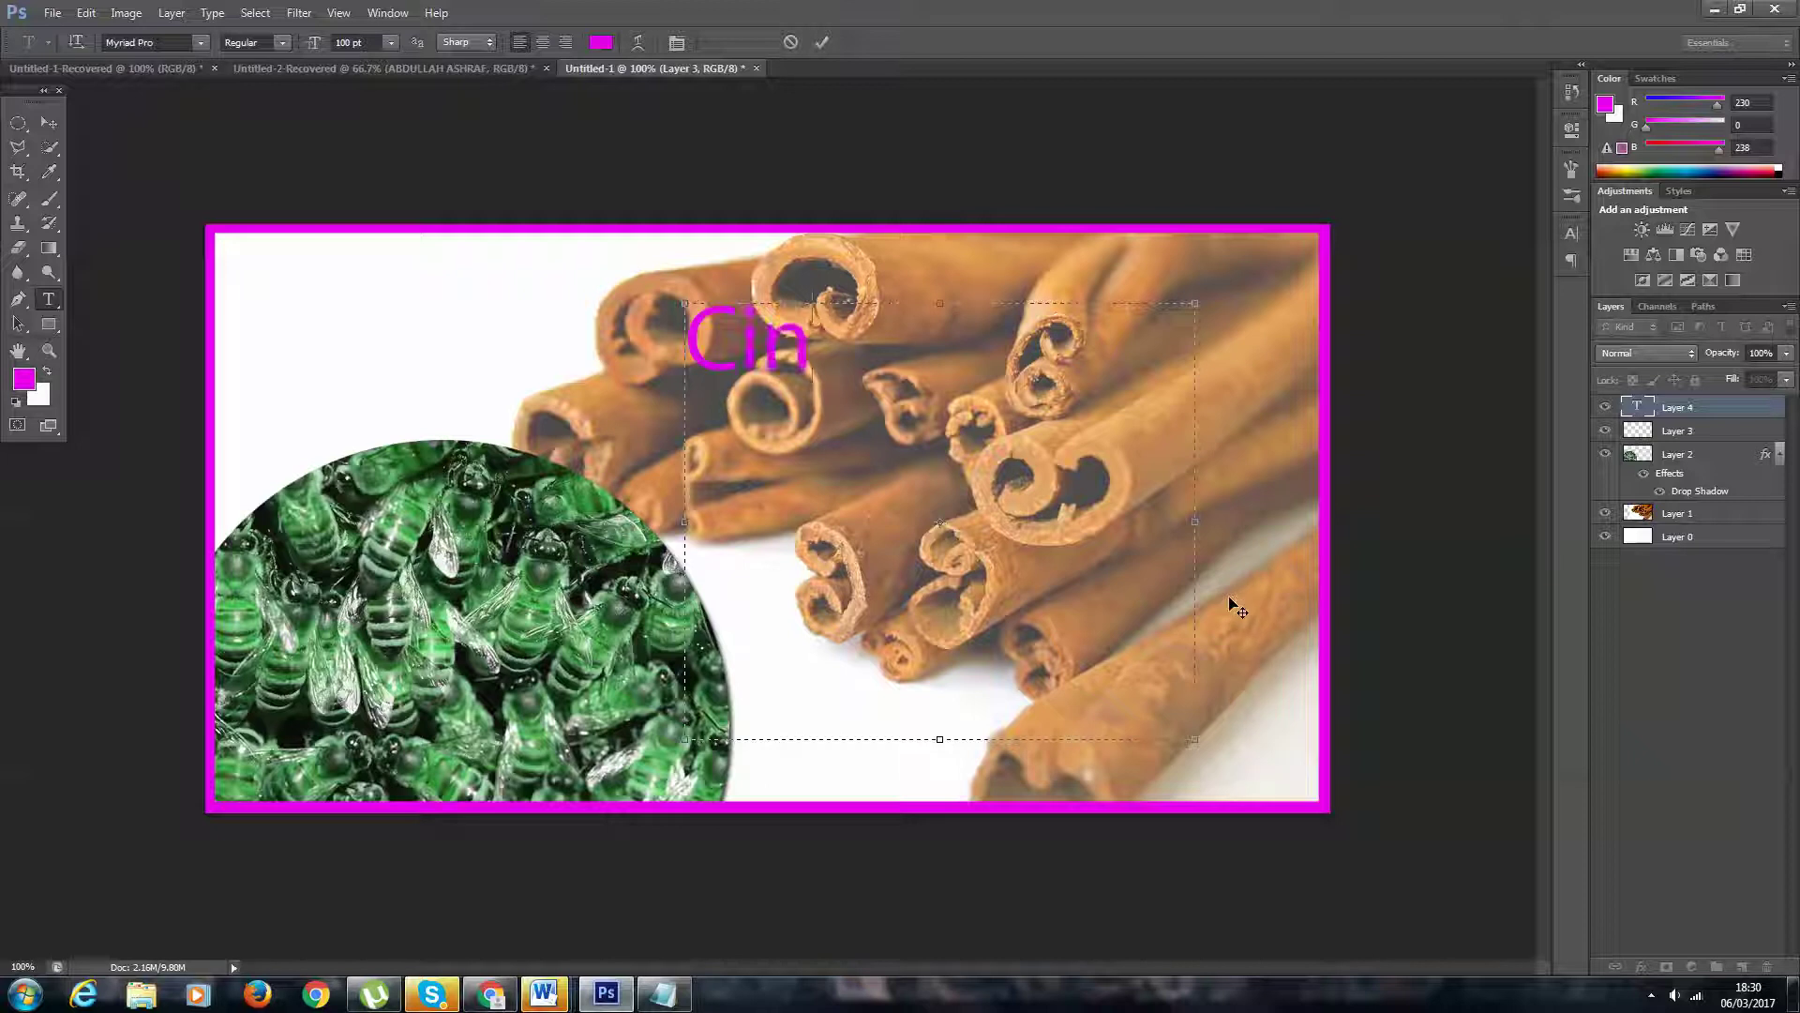
pyautogui.press('BackSpace')
pyautogui.press('BackSpace')
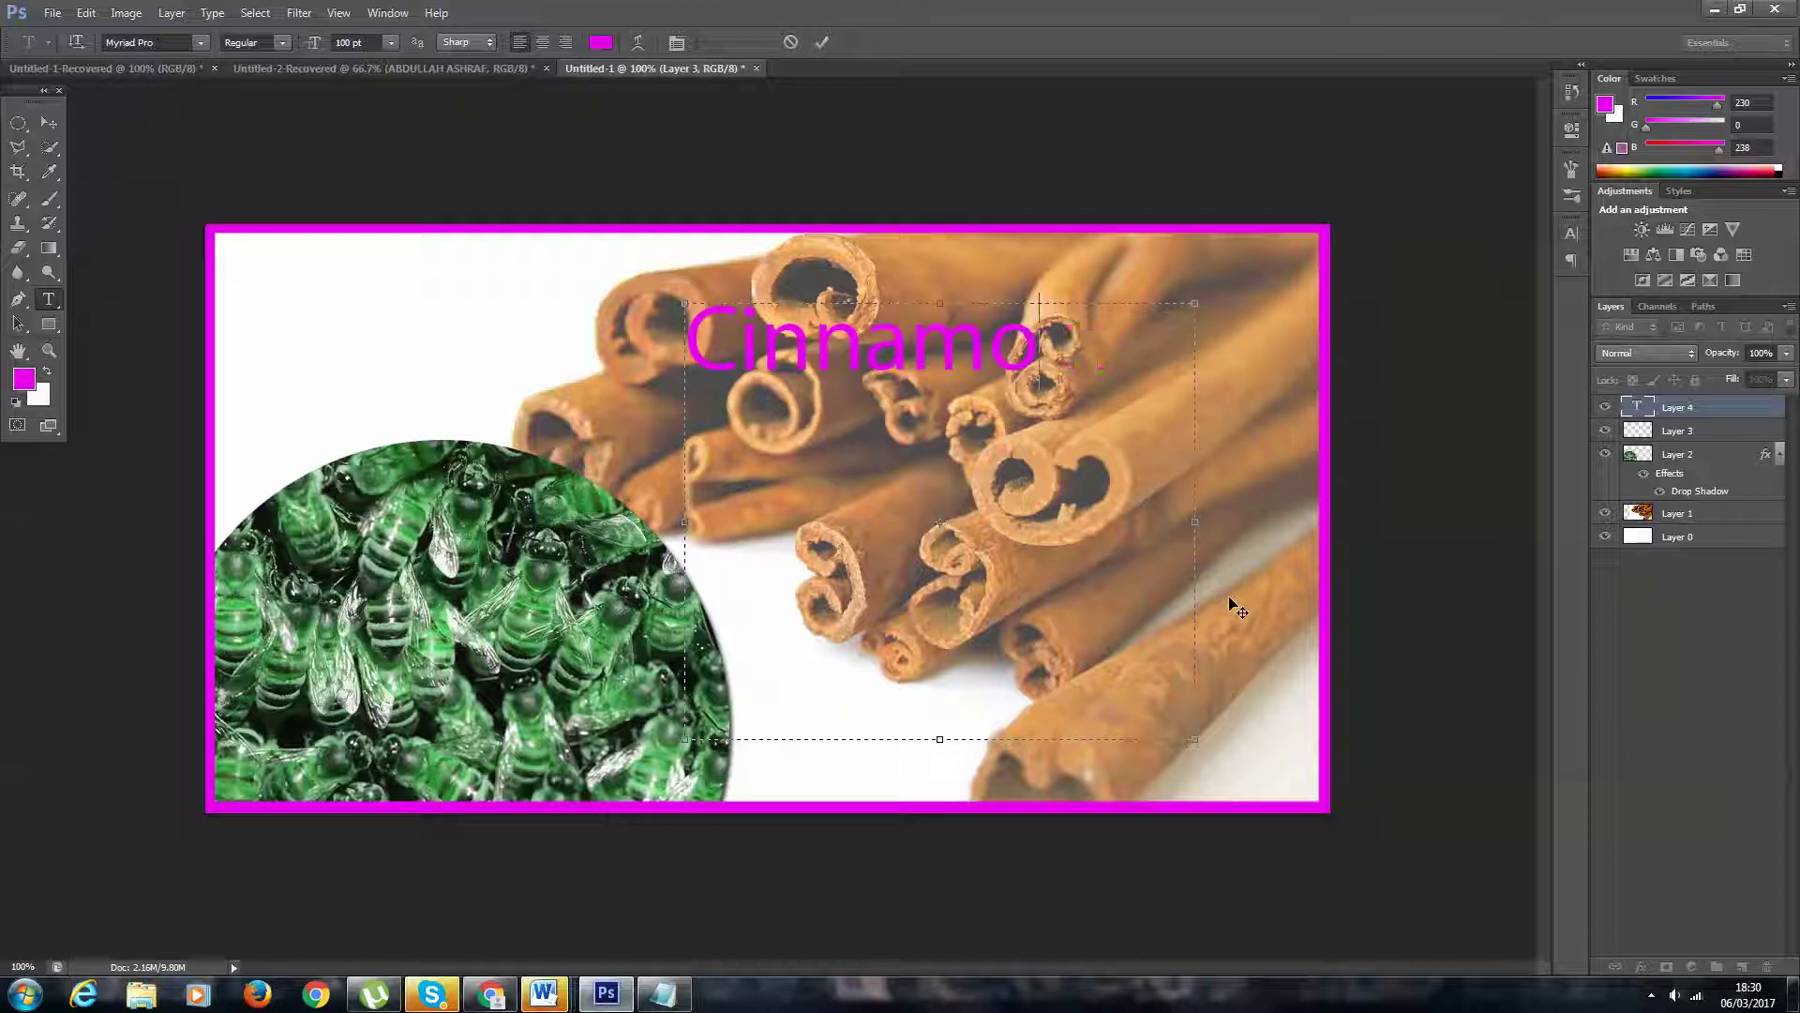
pyautogui.write('n')
pyautogui.press('Return')
pyautogui.write('&')
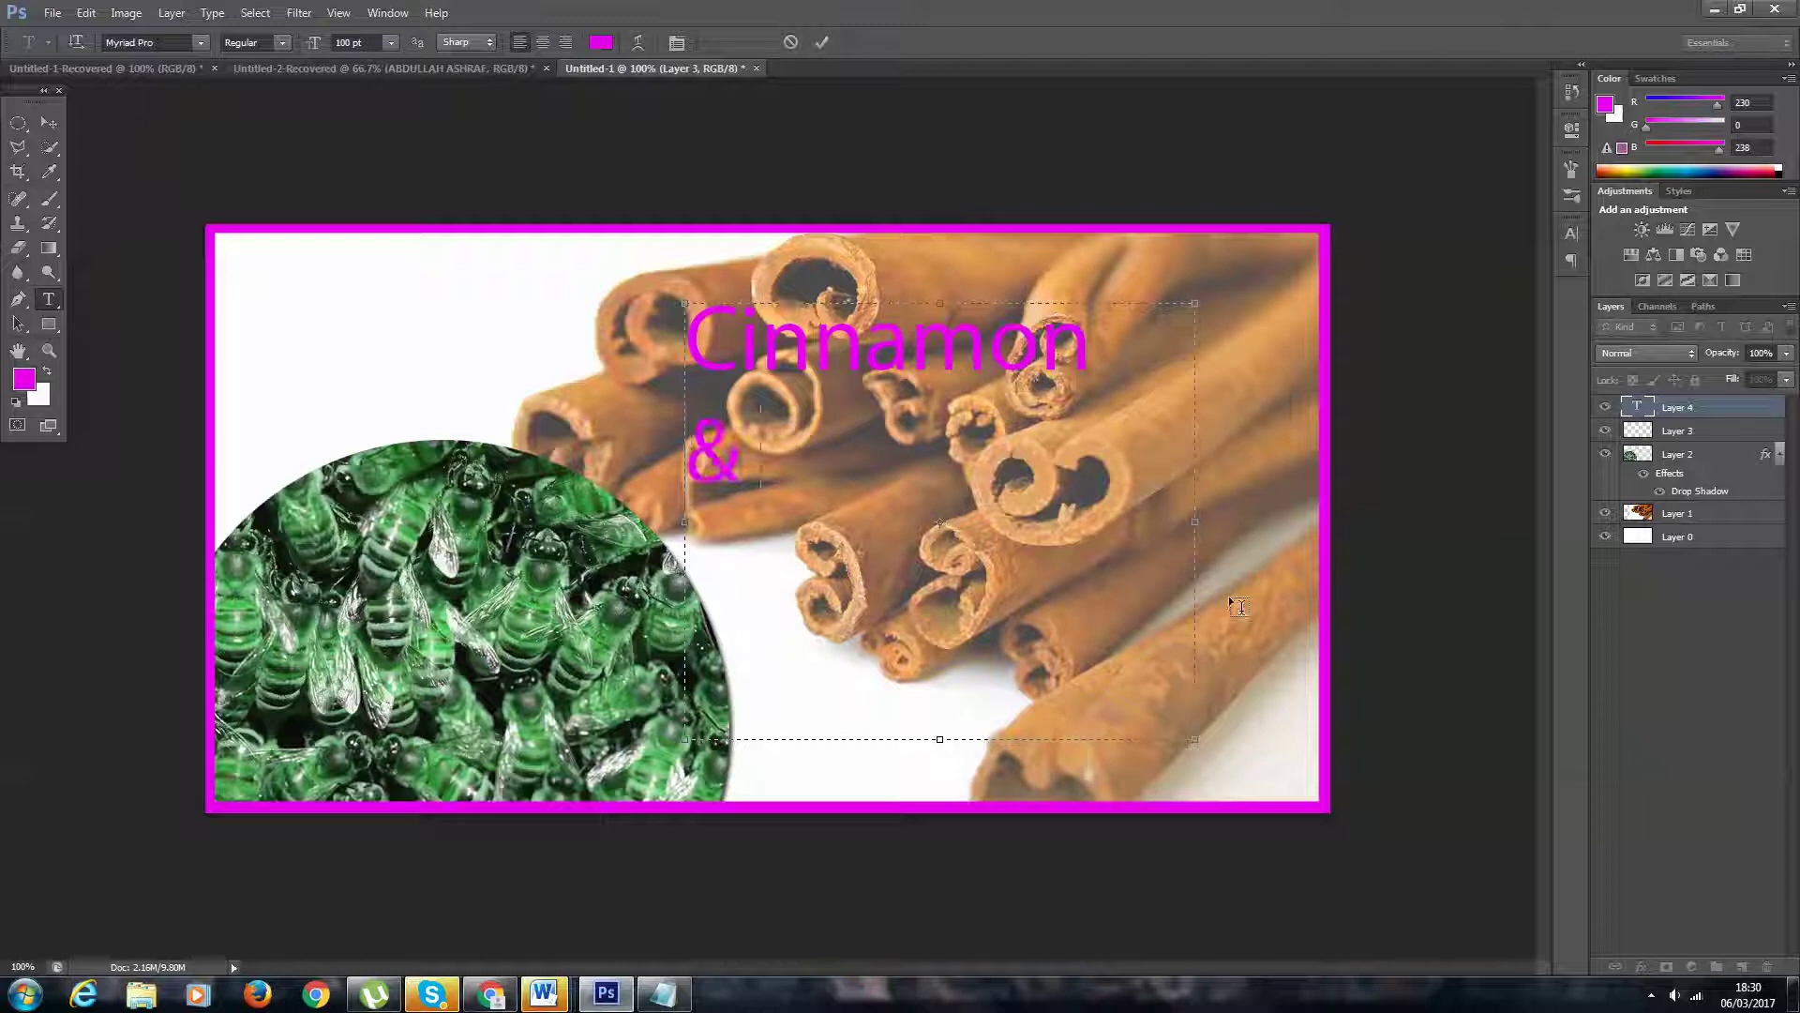
pyautogui.write(' Honey')
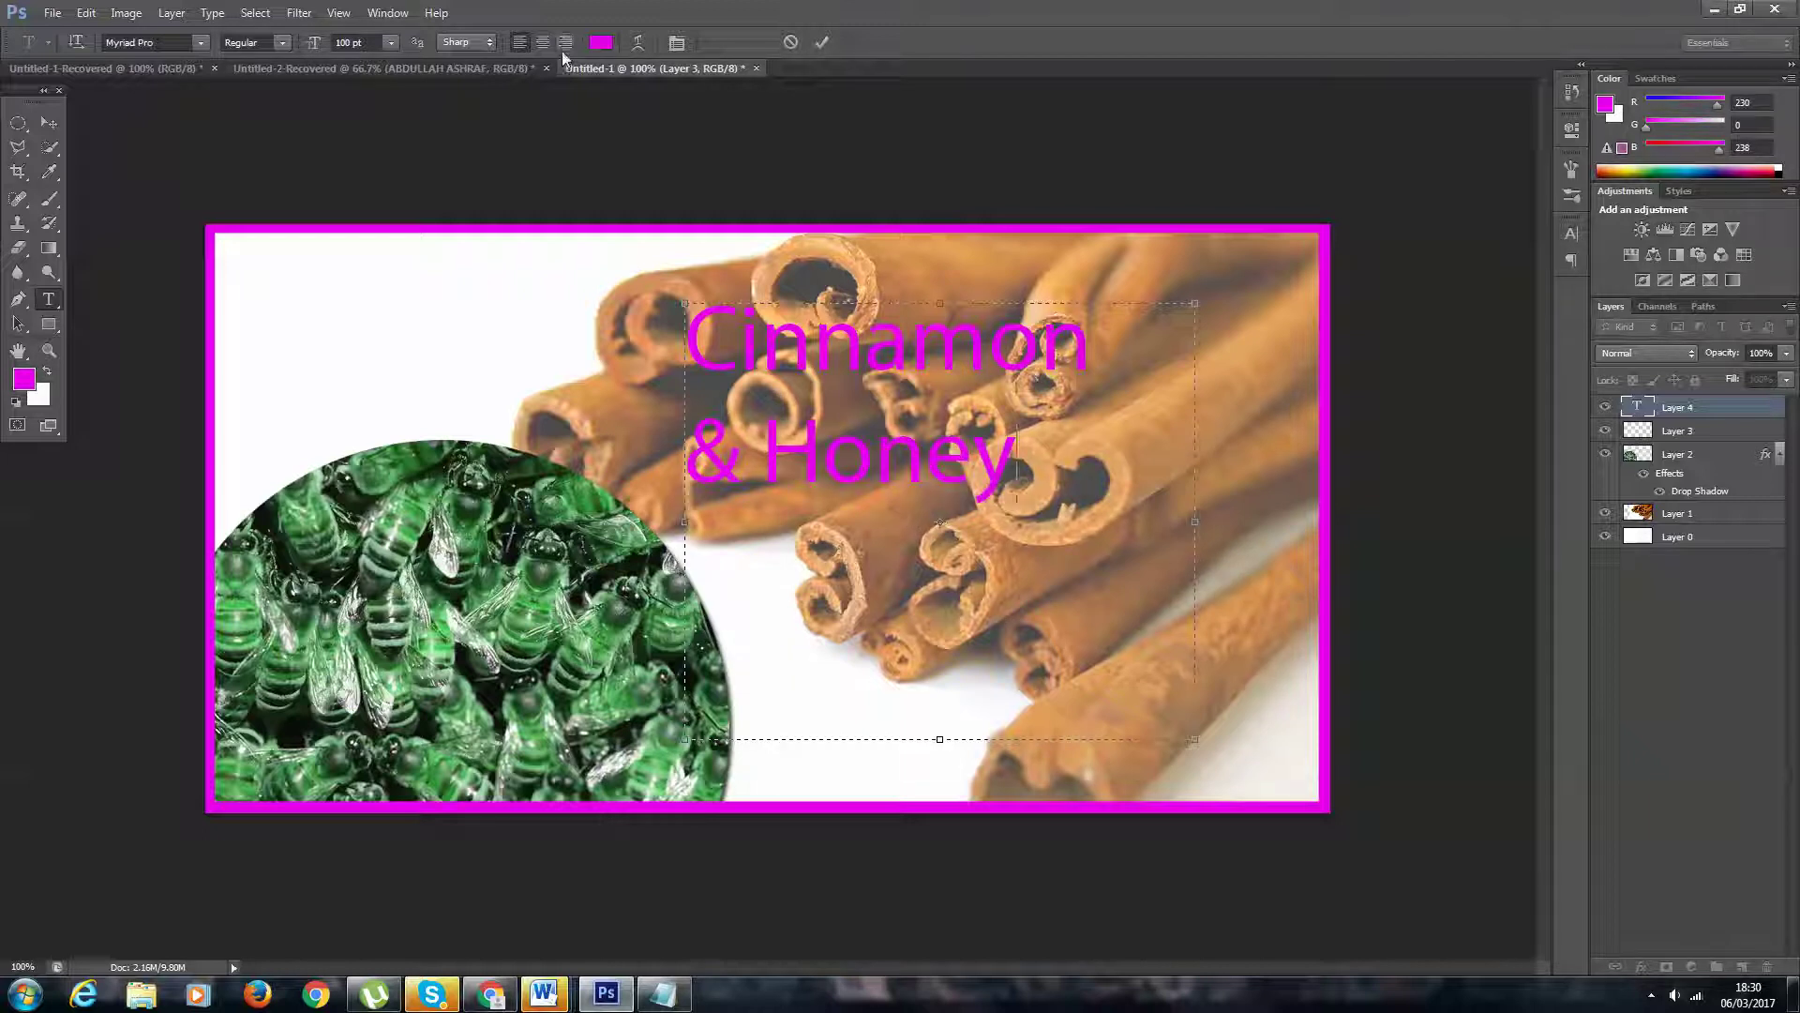
# - Right-align both lines of the "Cinnamon & Honey" headline within its text box
pyautogui.click(565, 42)
pyautogui.hotkey('ctrl', 'a')
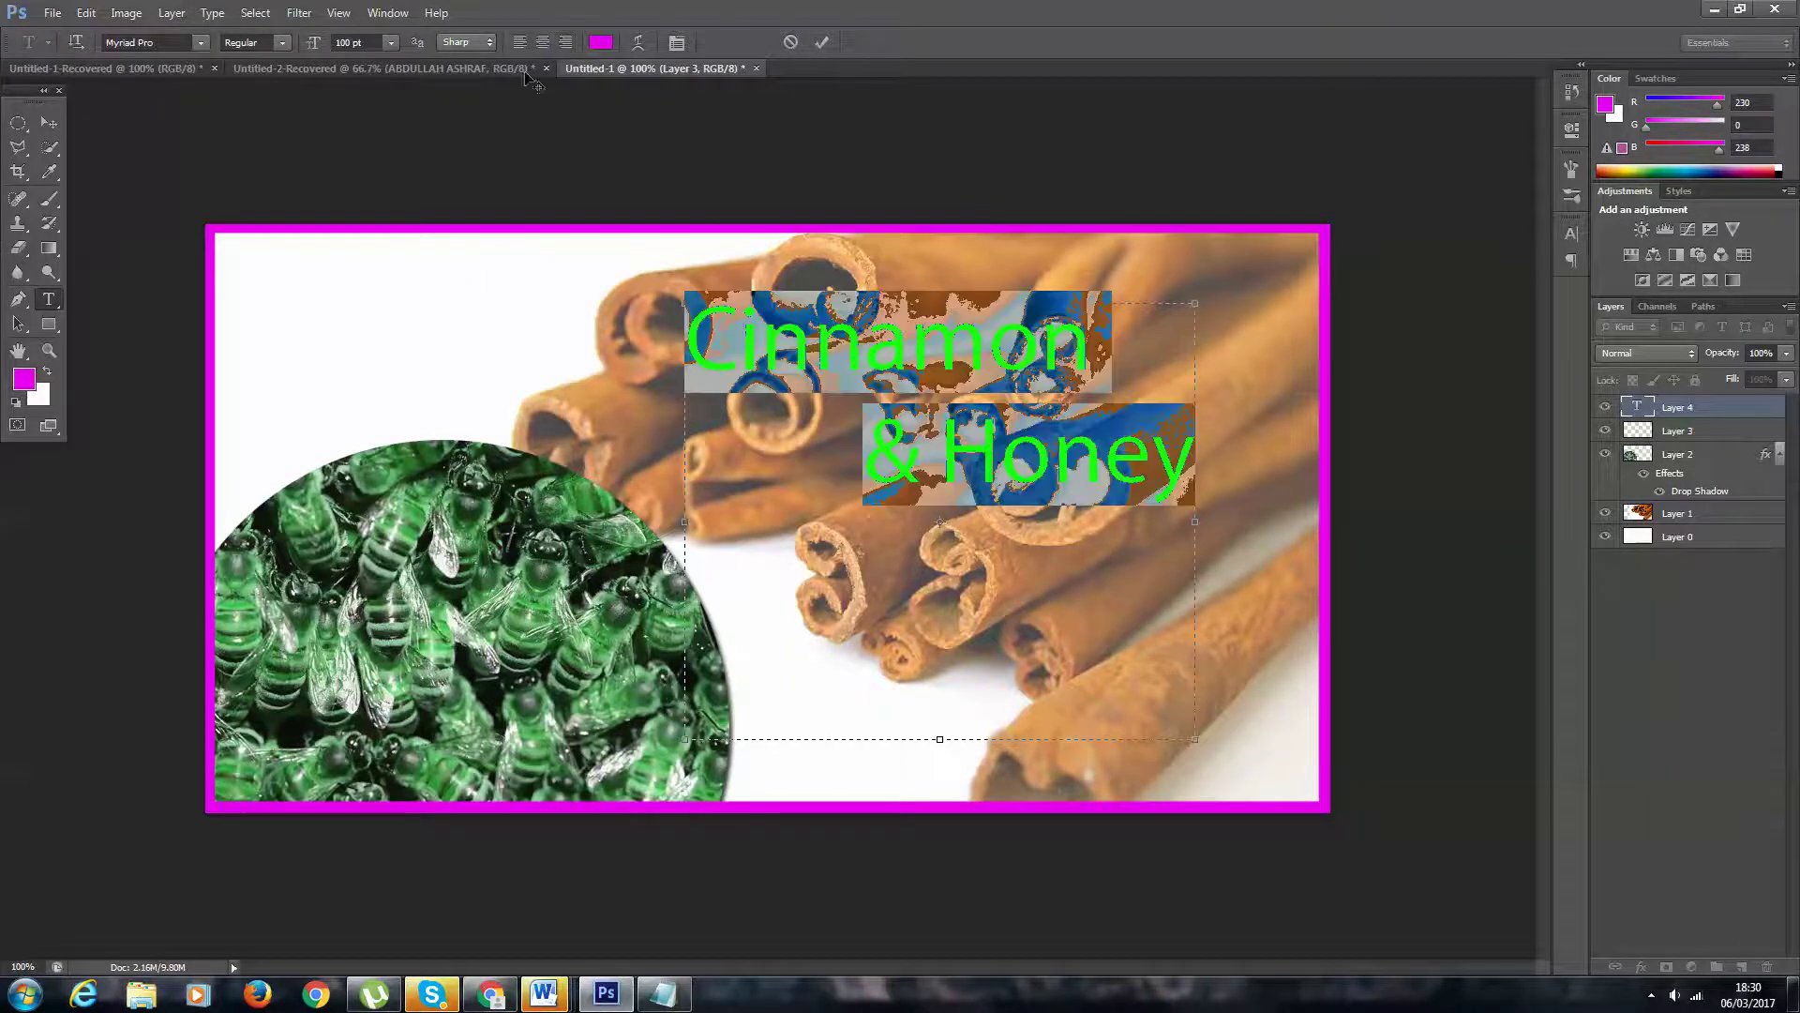
pyautogui.click(542, 42)
pyautogui.click(565, 42)
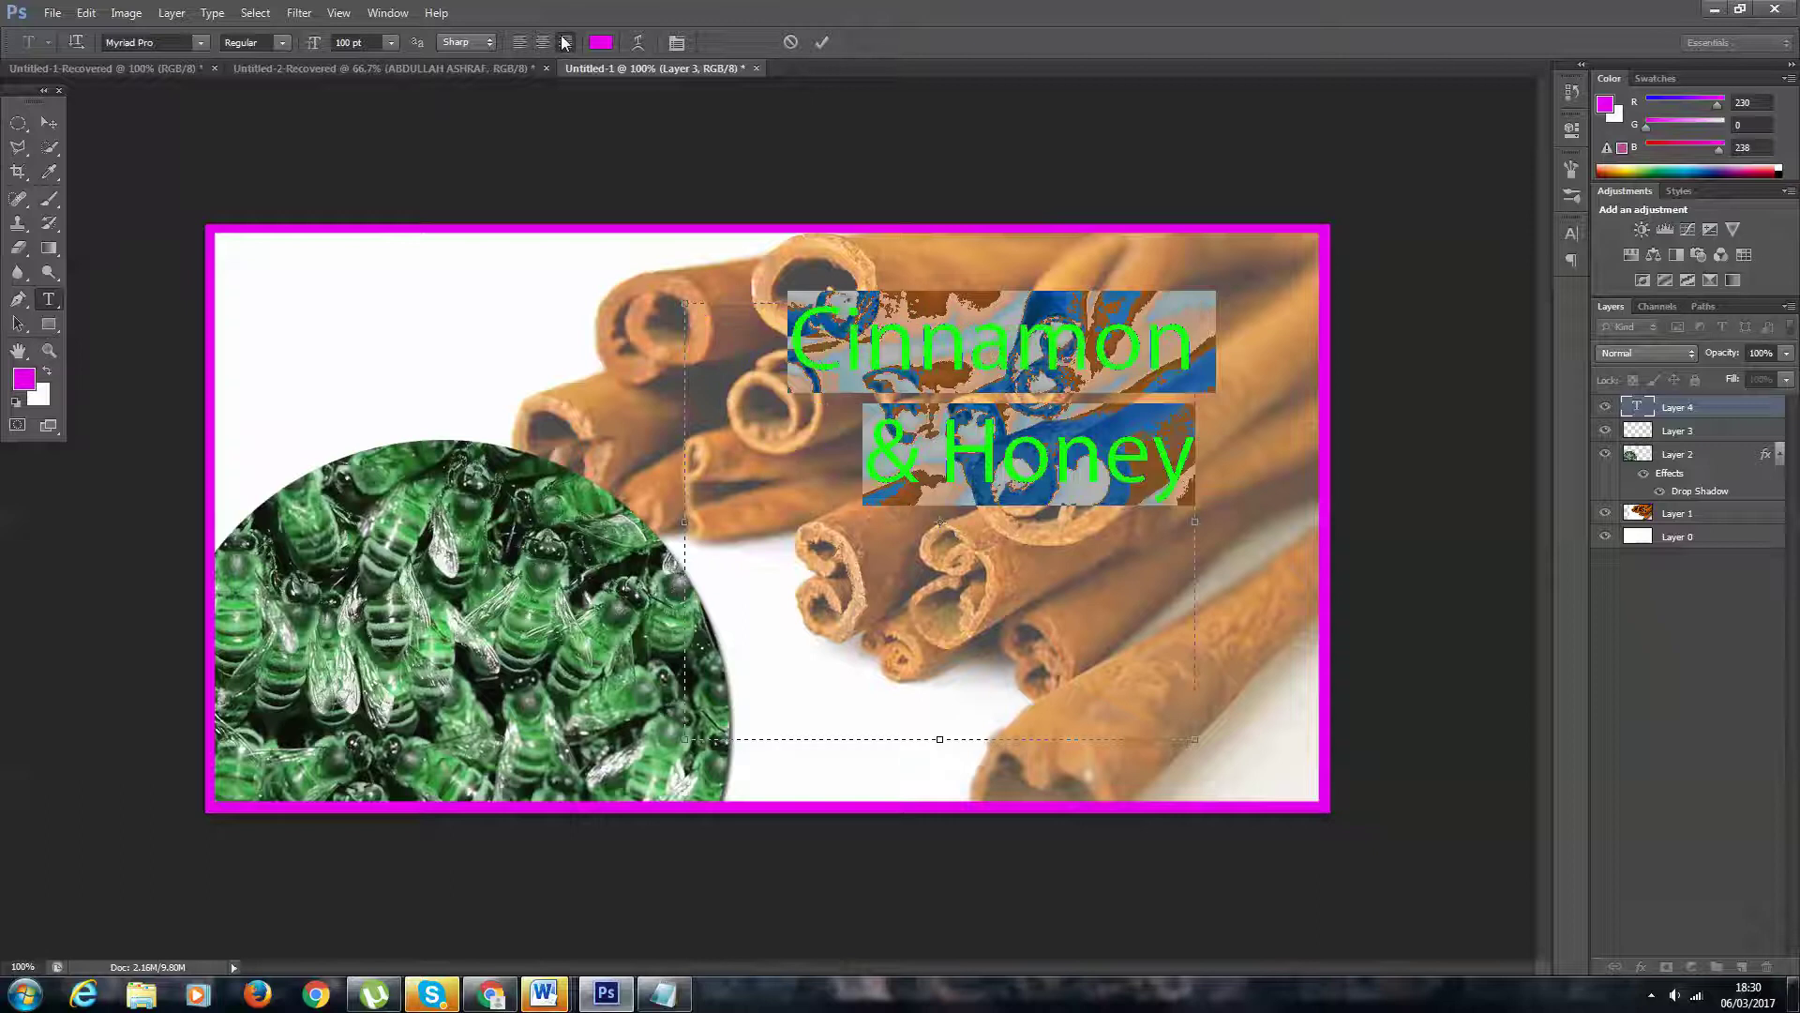
pyautogui.click(1062, 447)
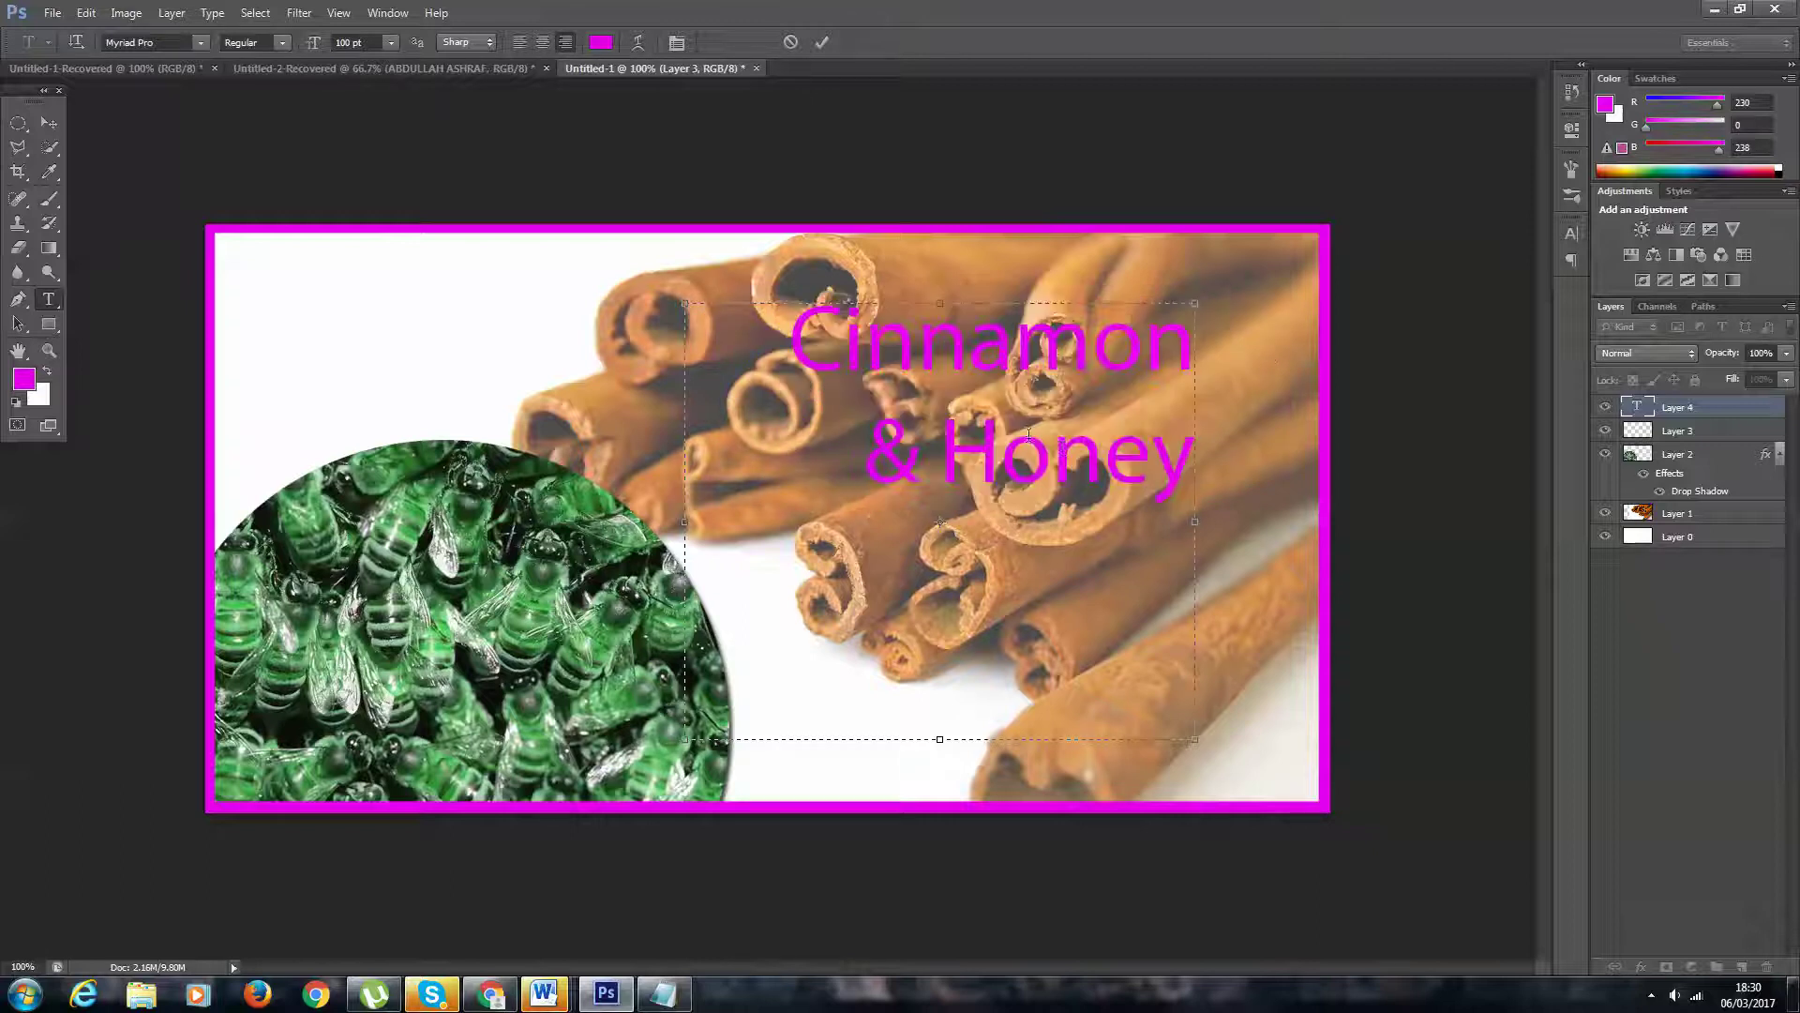
# - Recolour the whole headline text to white (ffffff)
pyautogui.hotkey('ctrl', 'a')
pyautogui.click(601, 42)
pyautogui.click(1019, 211)
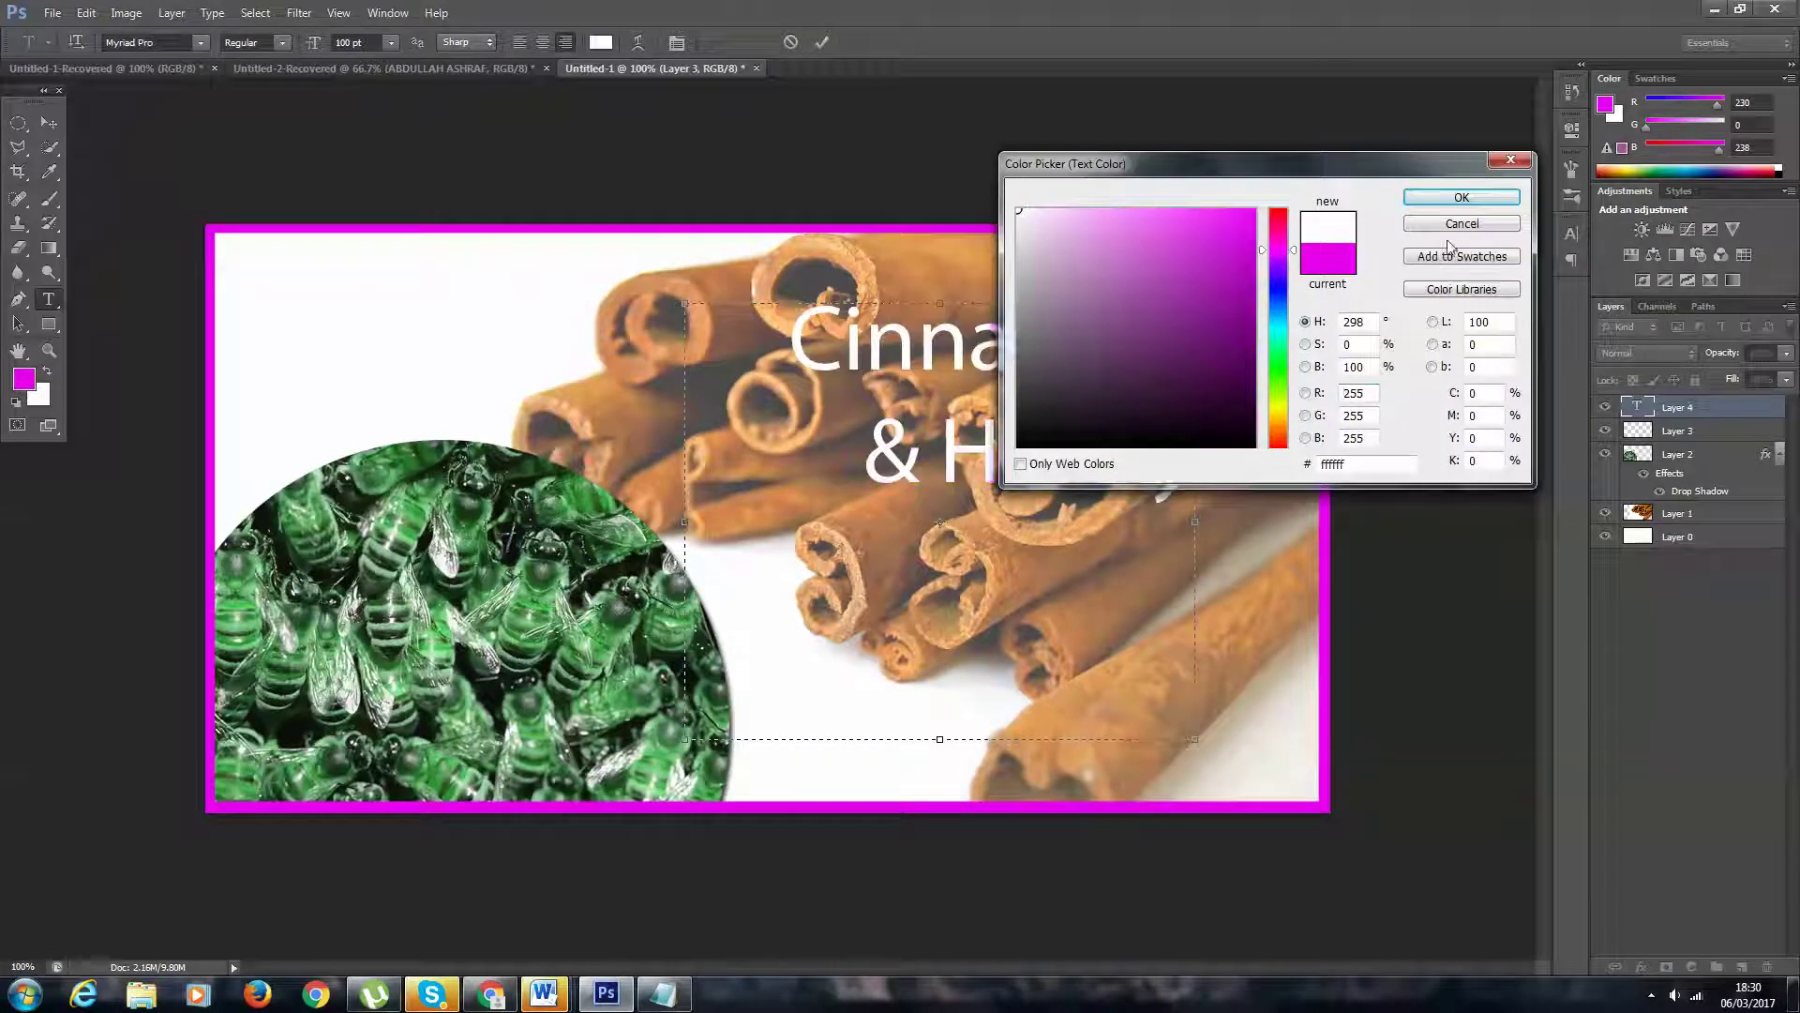
pyautogui.click(1462, 197)
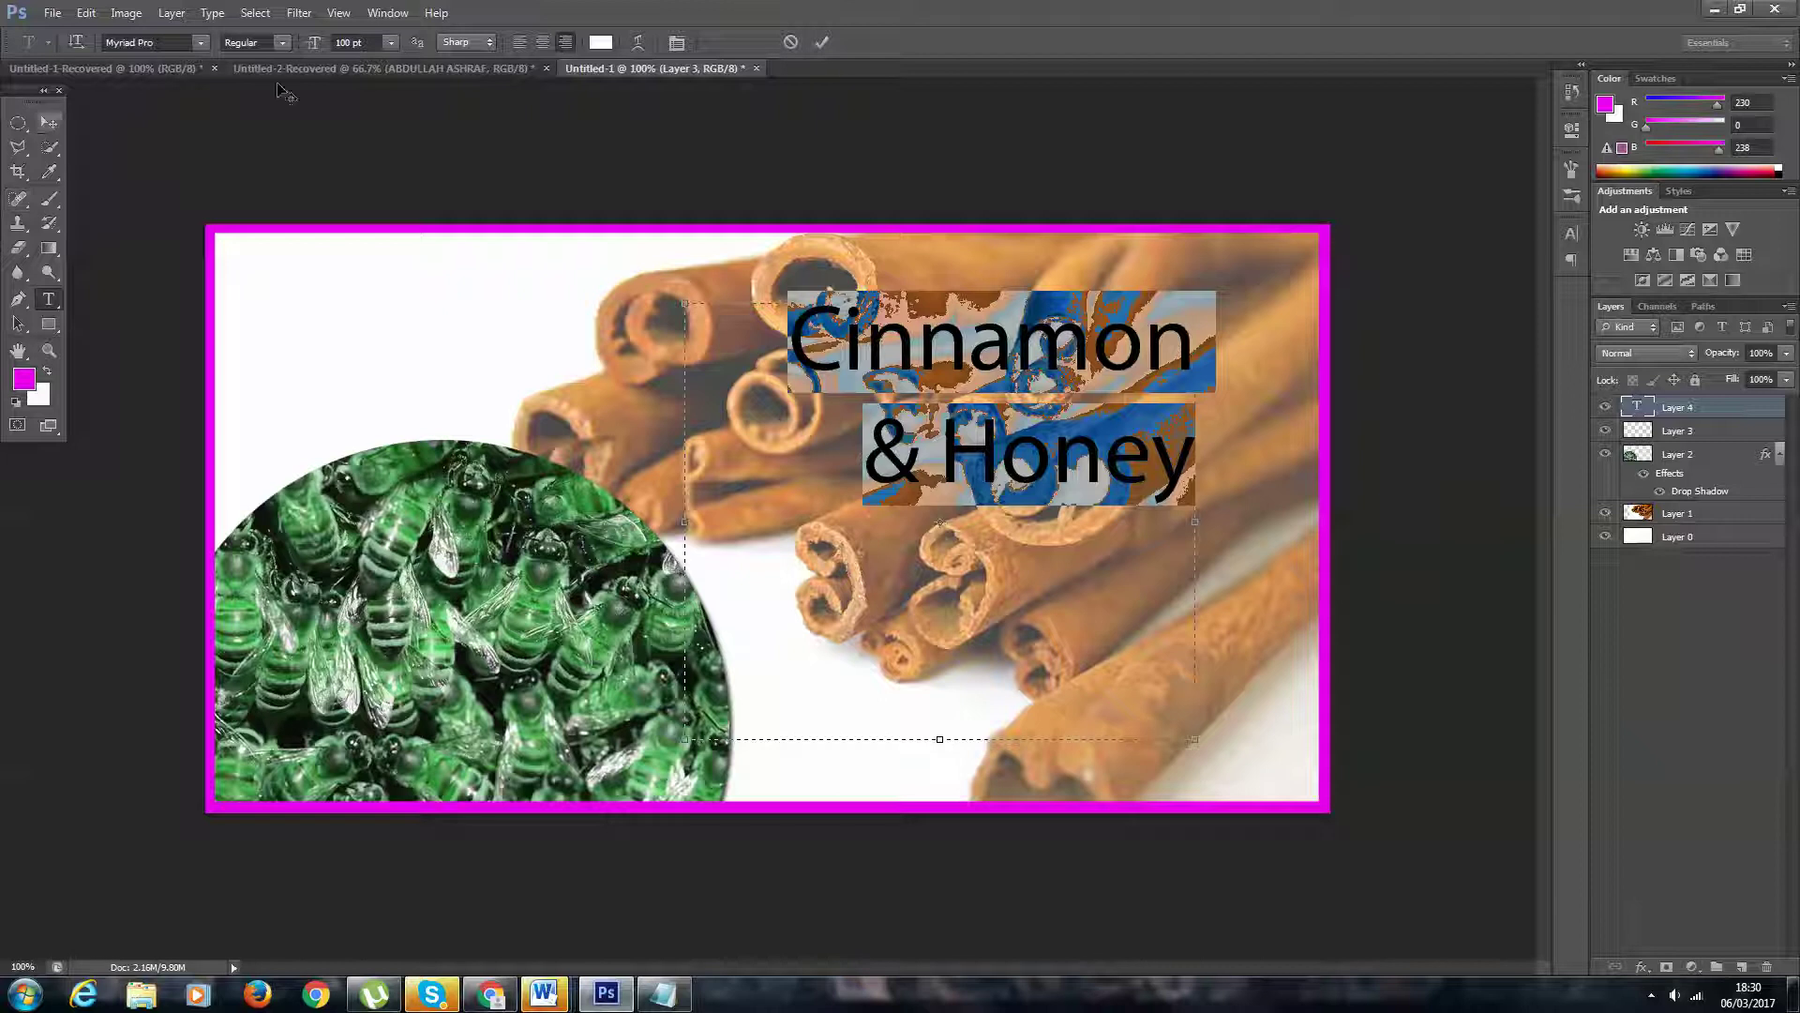
# - Change the headline font to Hand Of Sean, commit the text and move it slightly right and down over the cinnamon sticks
pyautogui.click(282, 42)
pyautogui.click(168, 42)
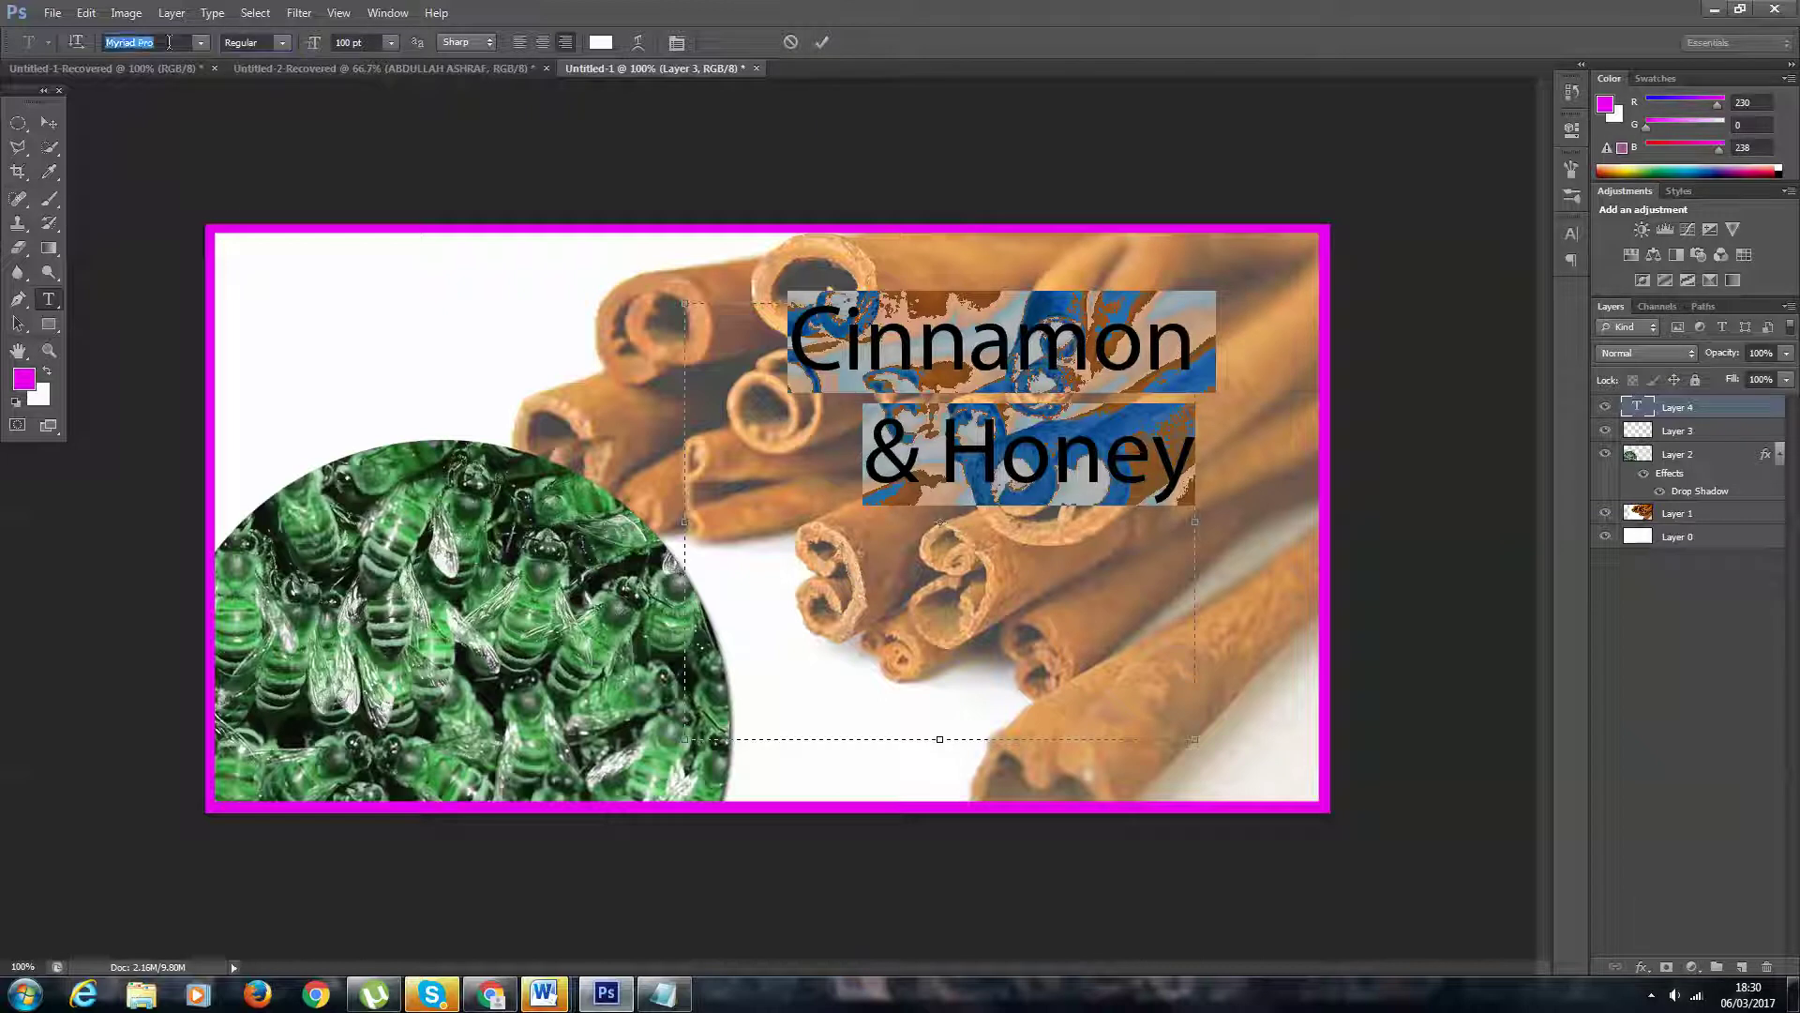
pyautogui.write('Hand Of Sean (...')
pyautogui.press('Return')
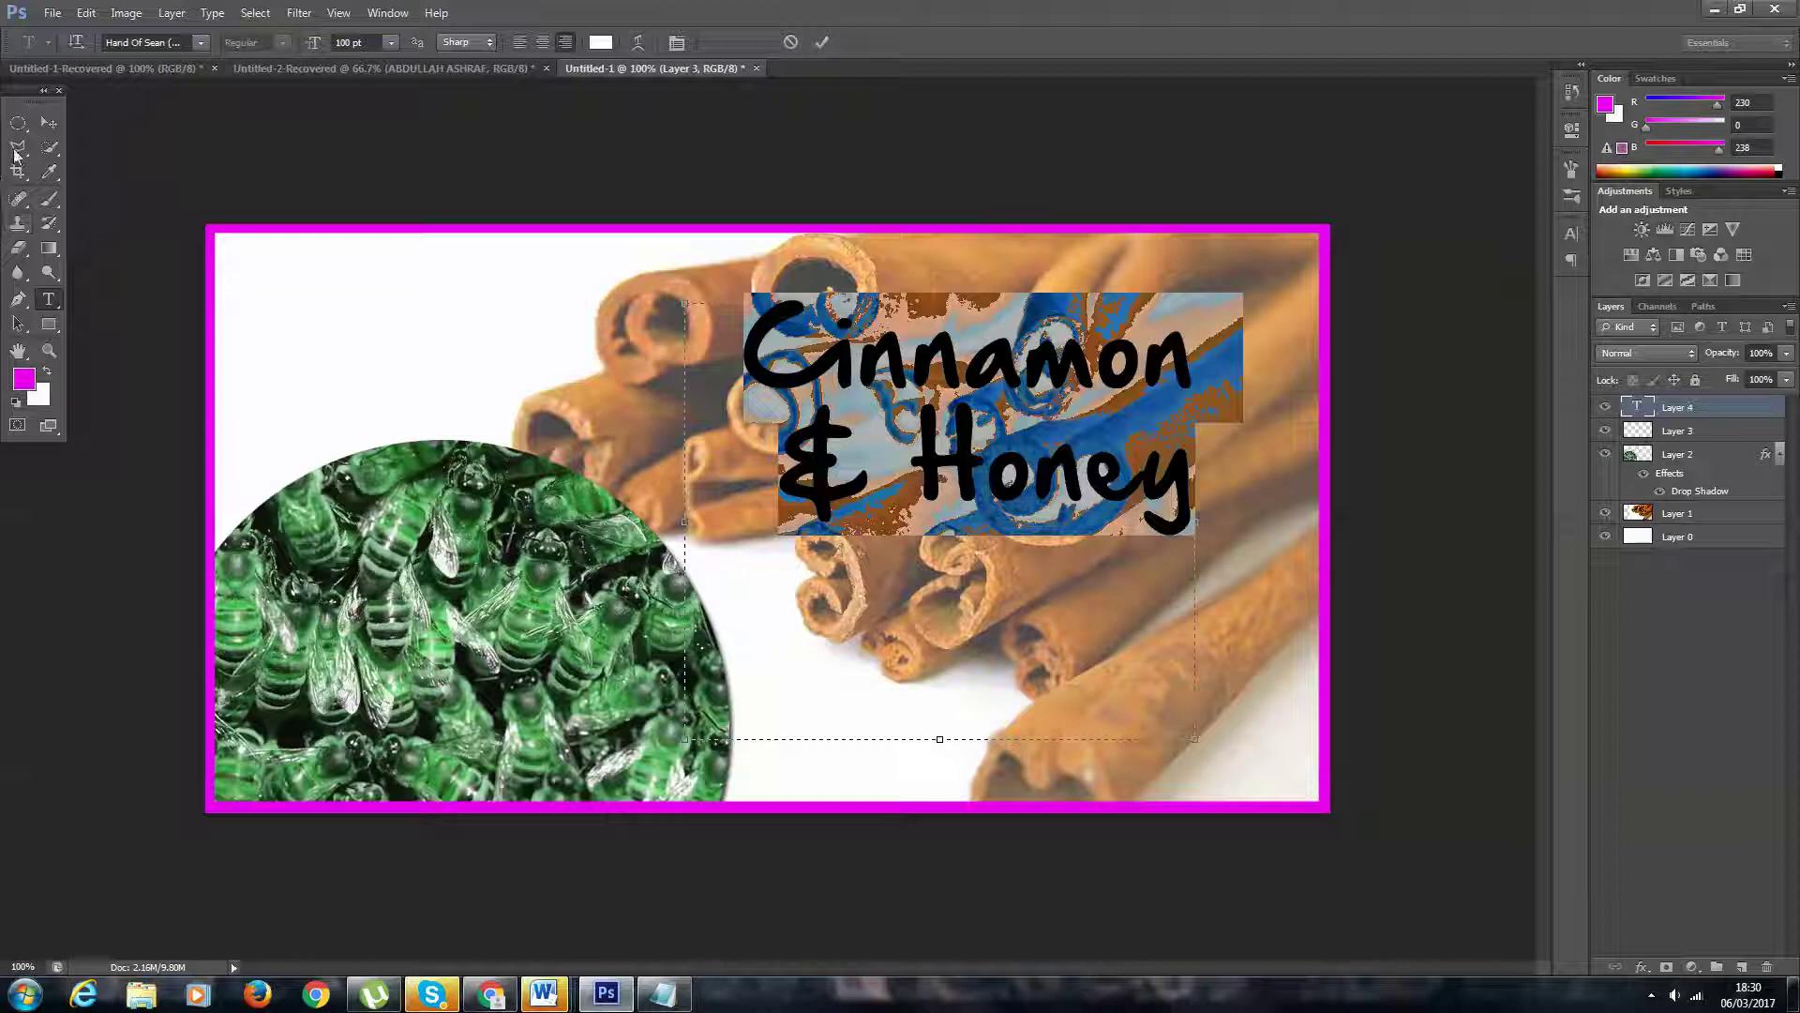
pyautogui.hotkey('ctrl', 'Return')
pyautogui.press('v')
pyautogui.moveTo(1006, 392); pyautogui.dragTo(1067, 414)
# - Add a black outside Stroke of 1 px to the headline text layer
pyautogui.click(1641, 967)
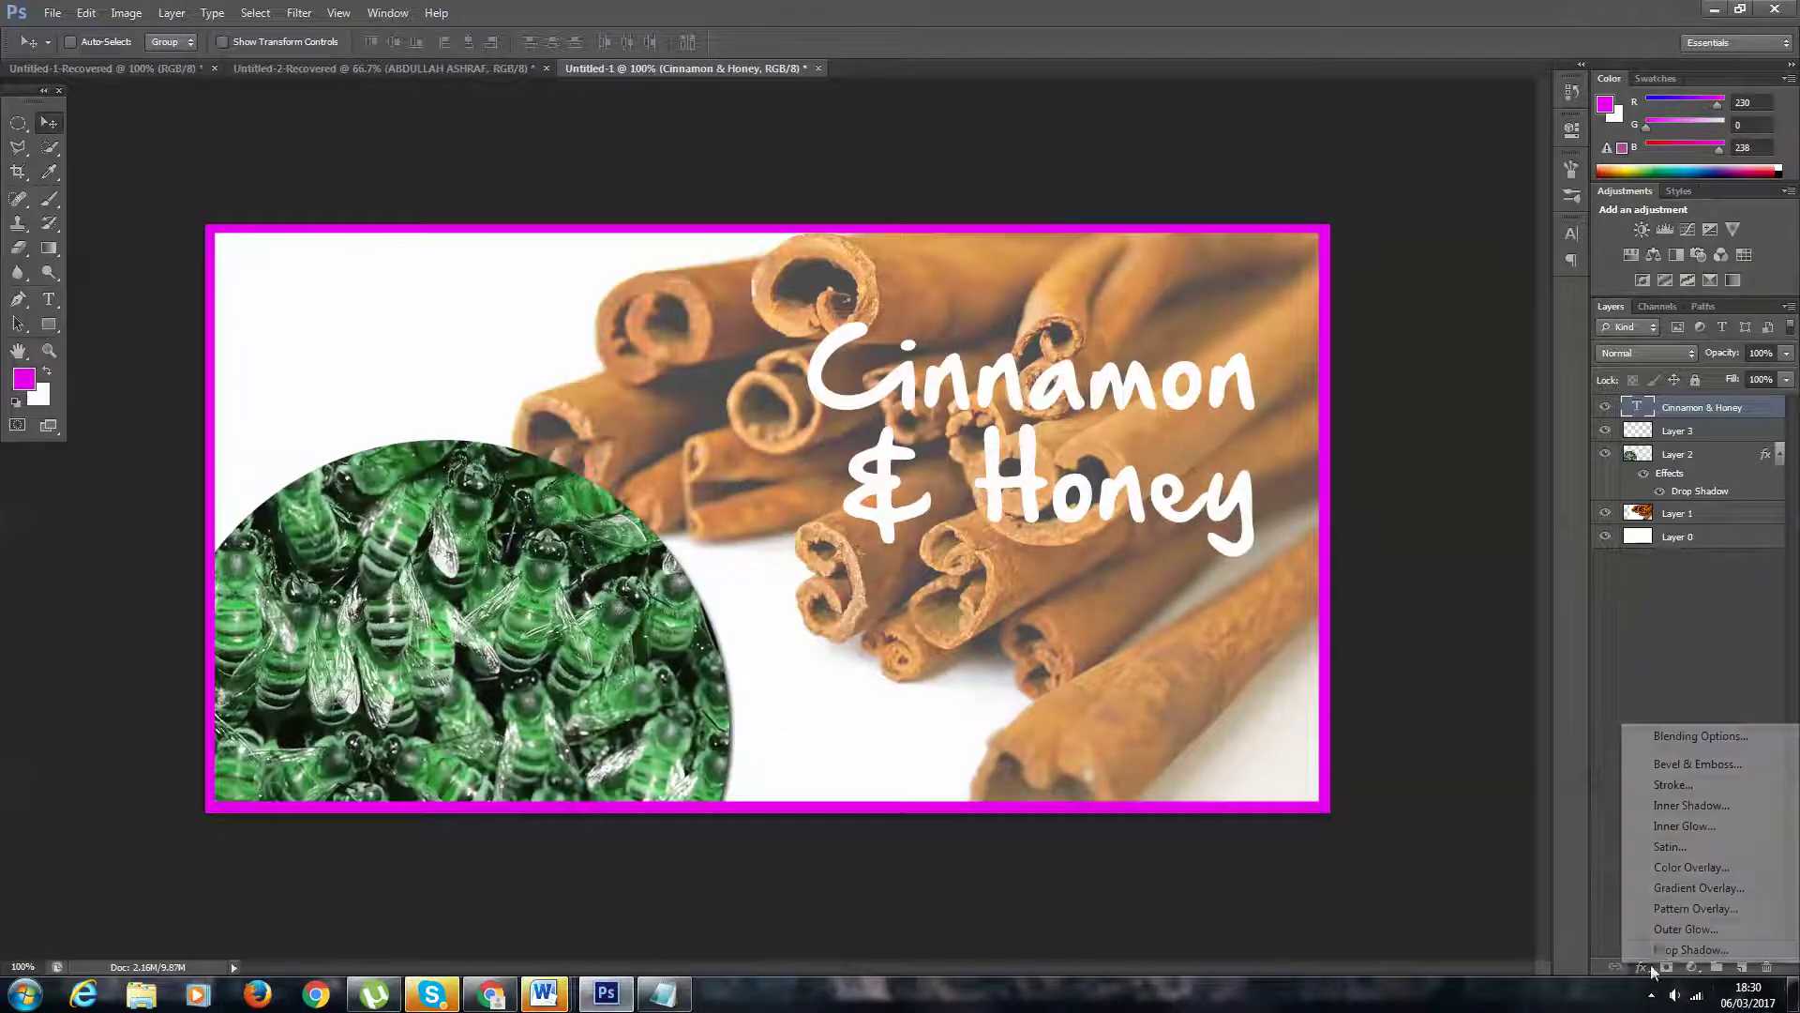
pyautogui.click(1673, 785)
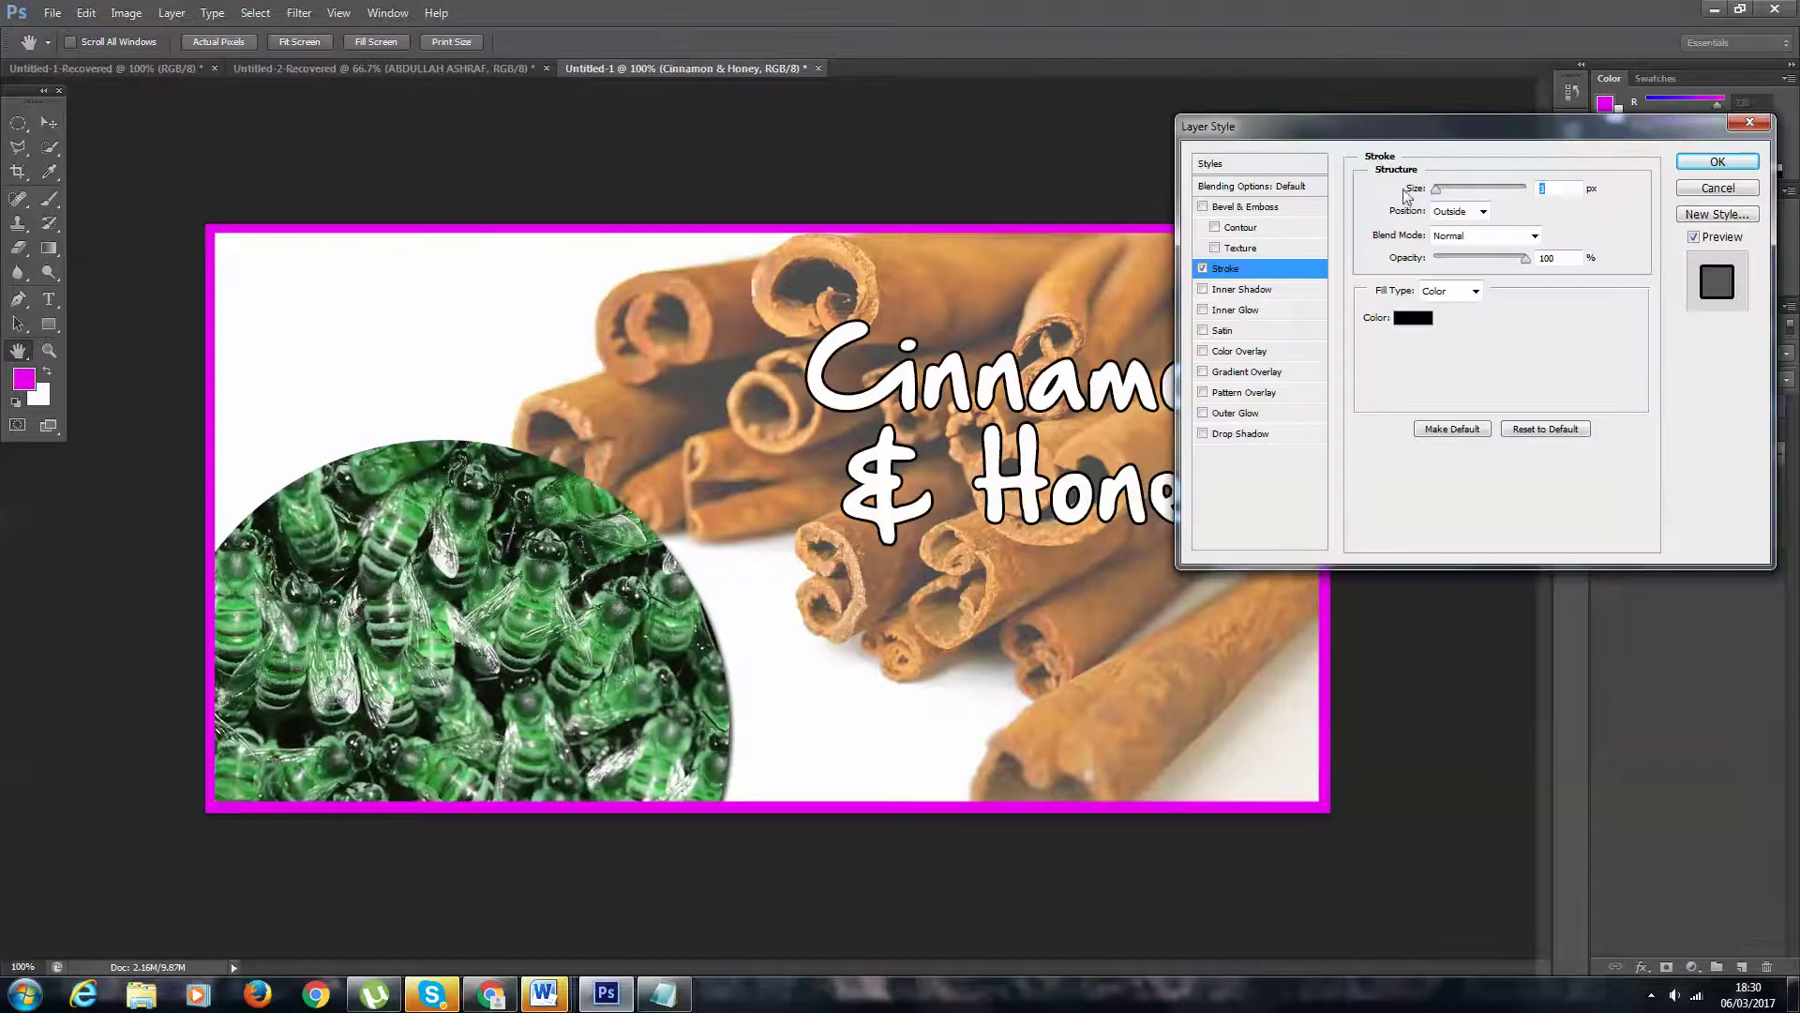
pyautogui.moveTo(1434, 190); pyautogui.dragTo(1427, 190)
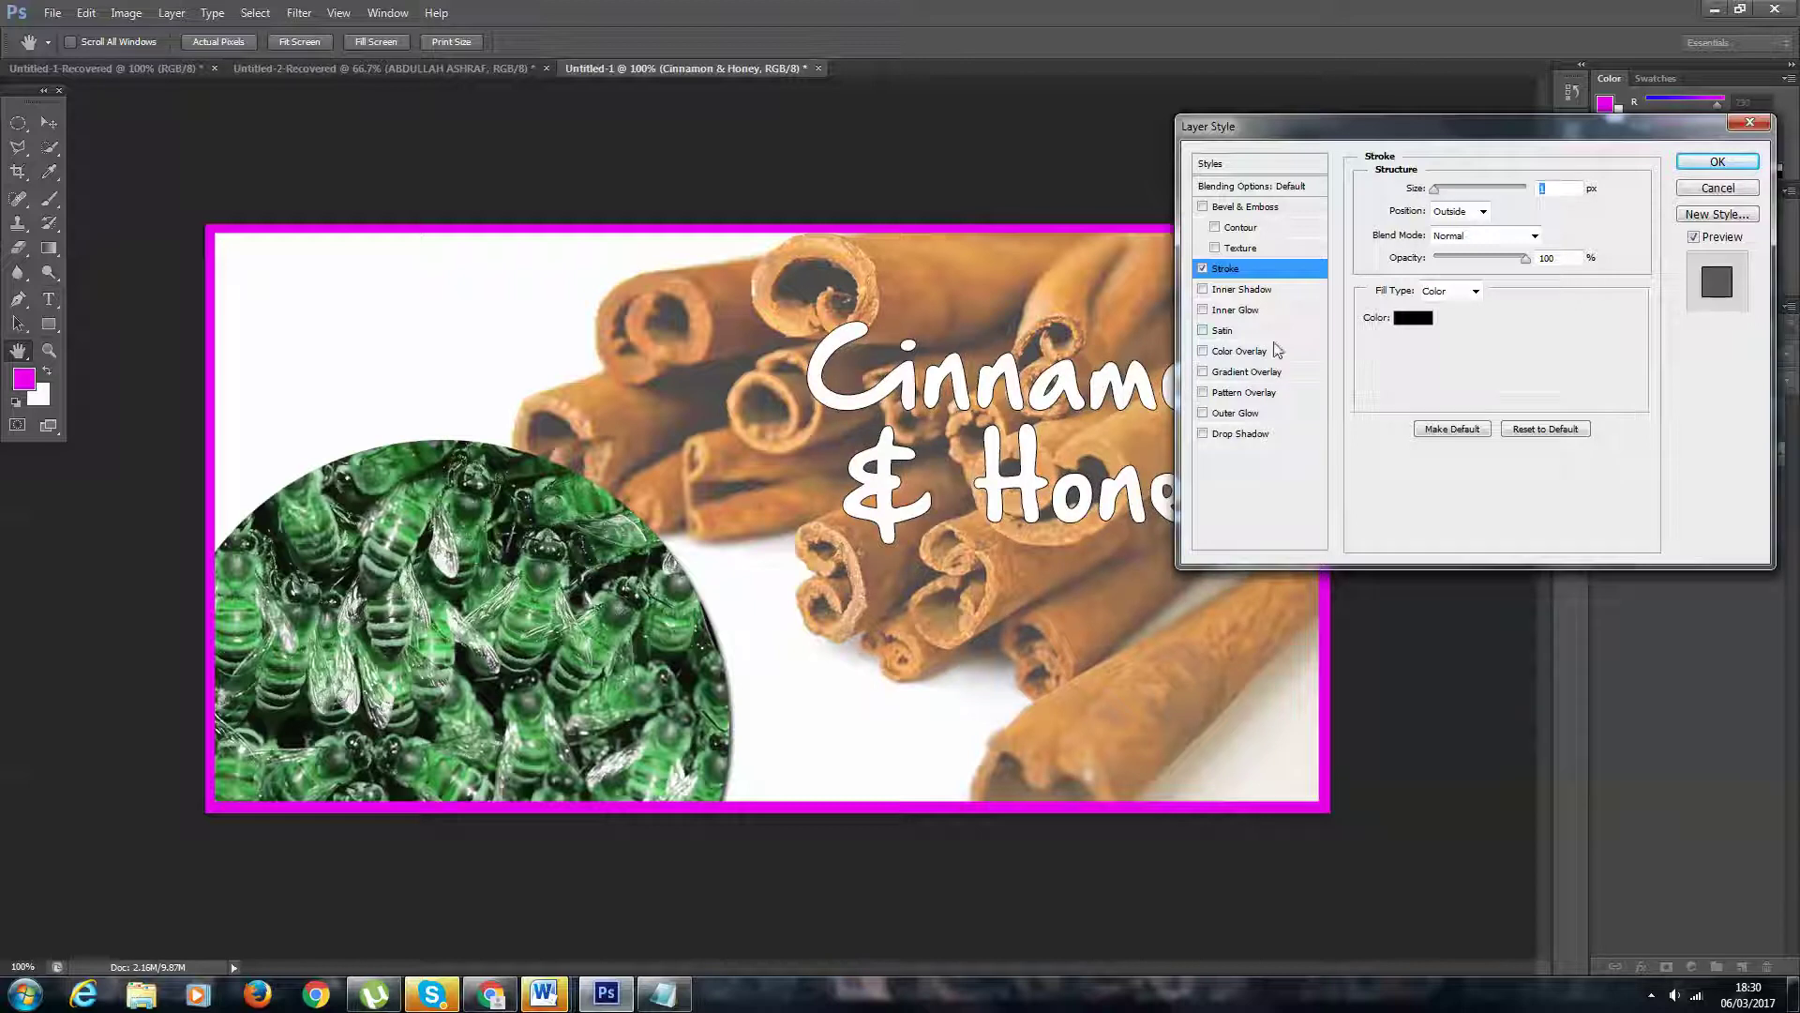
# - Add a Drop Shadow with 37% opacity and an adjusted distance to the headline, apply the layer style and check the text up close
pyautogui.click(1203, 434)
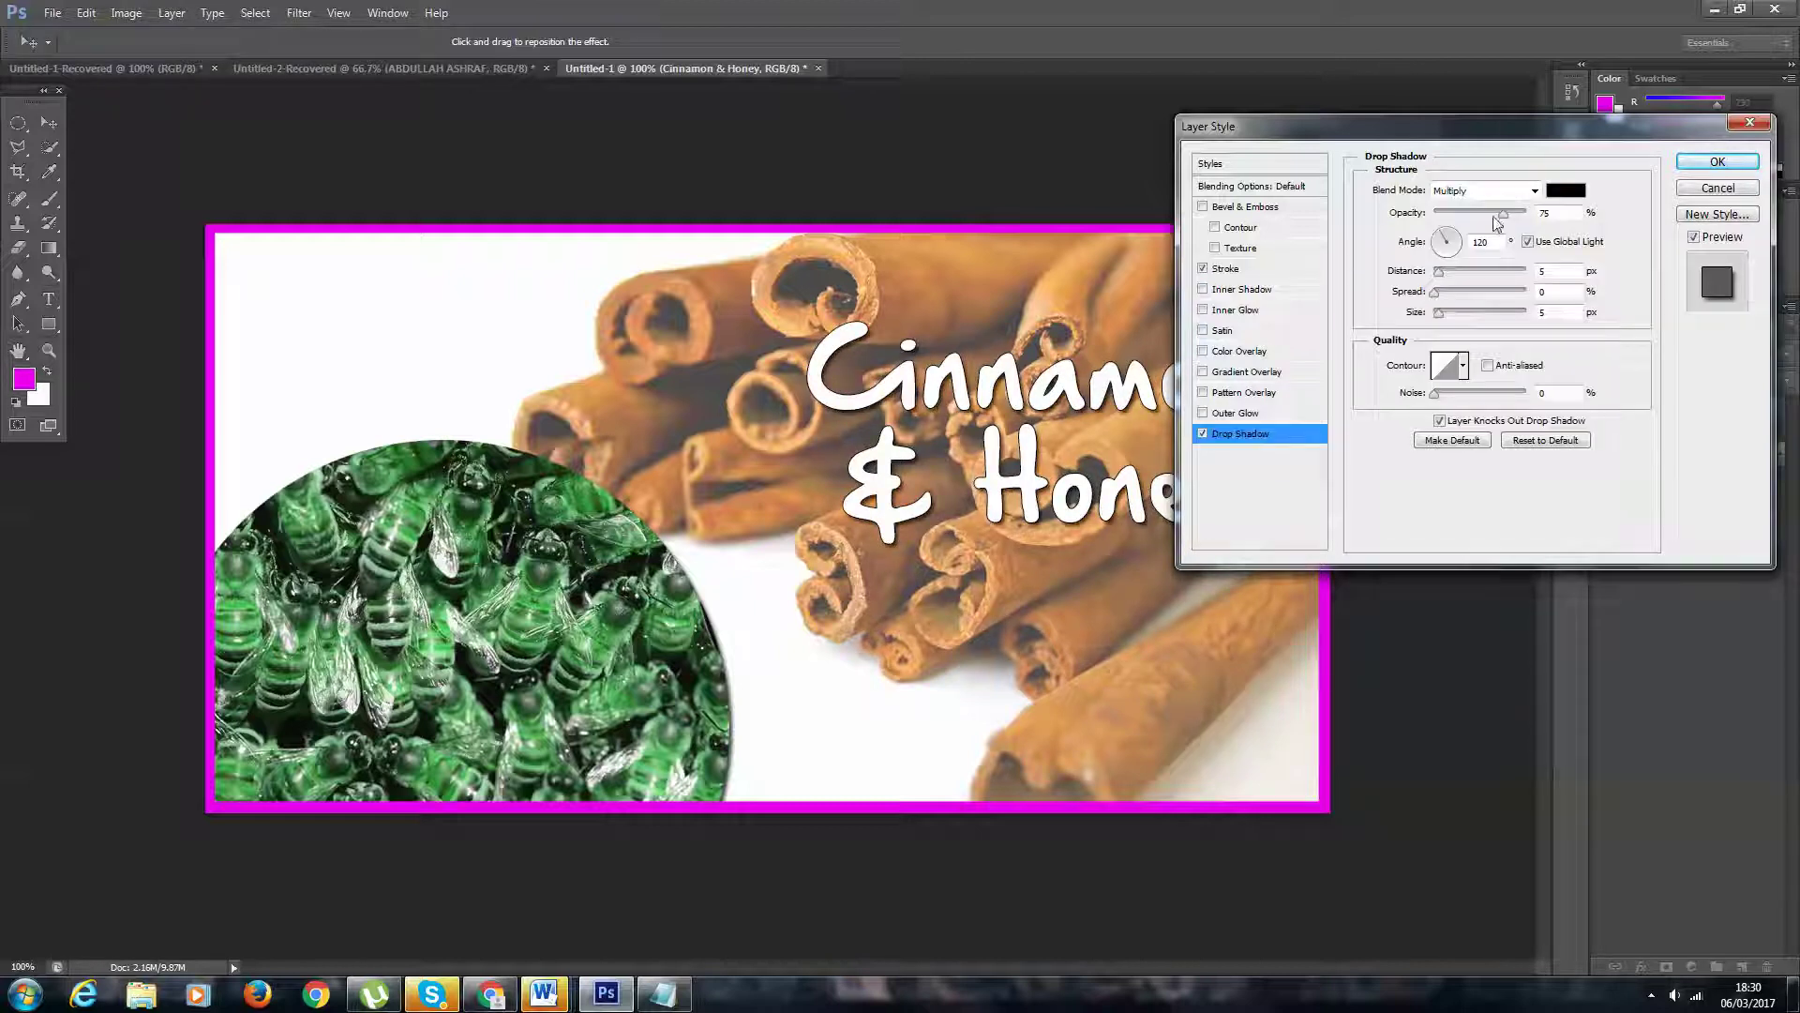
pyautogui.moveTo(1498, 223); pyautogui.dragTo(1444, 275)
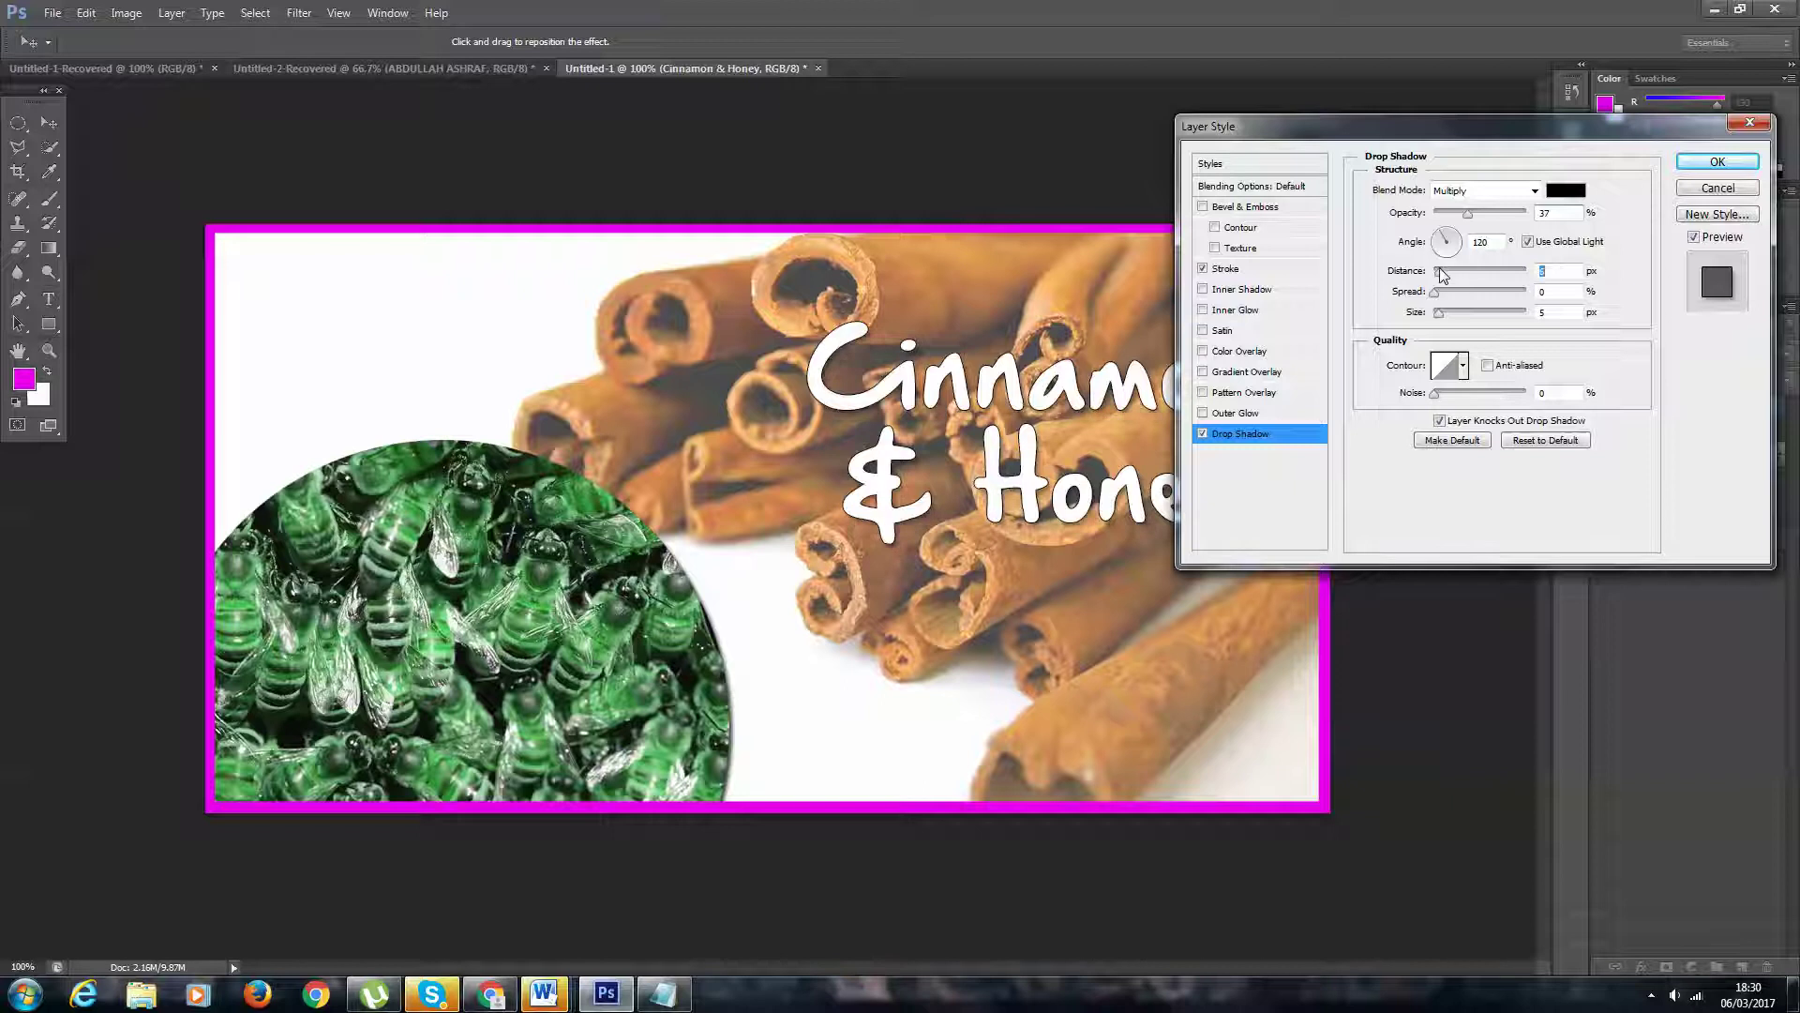
pyautogui.click(1733, 161)
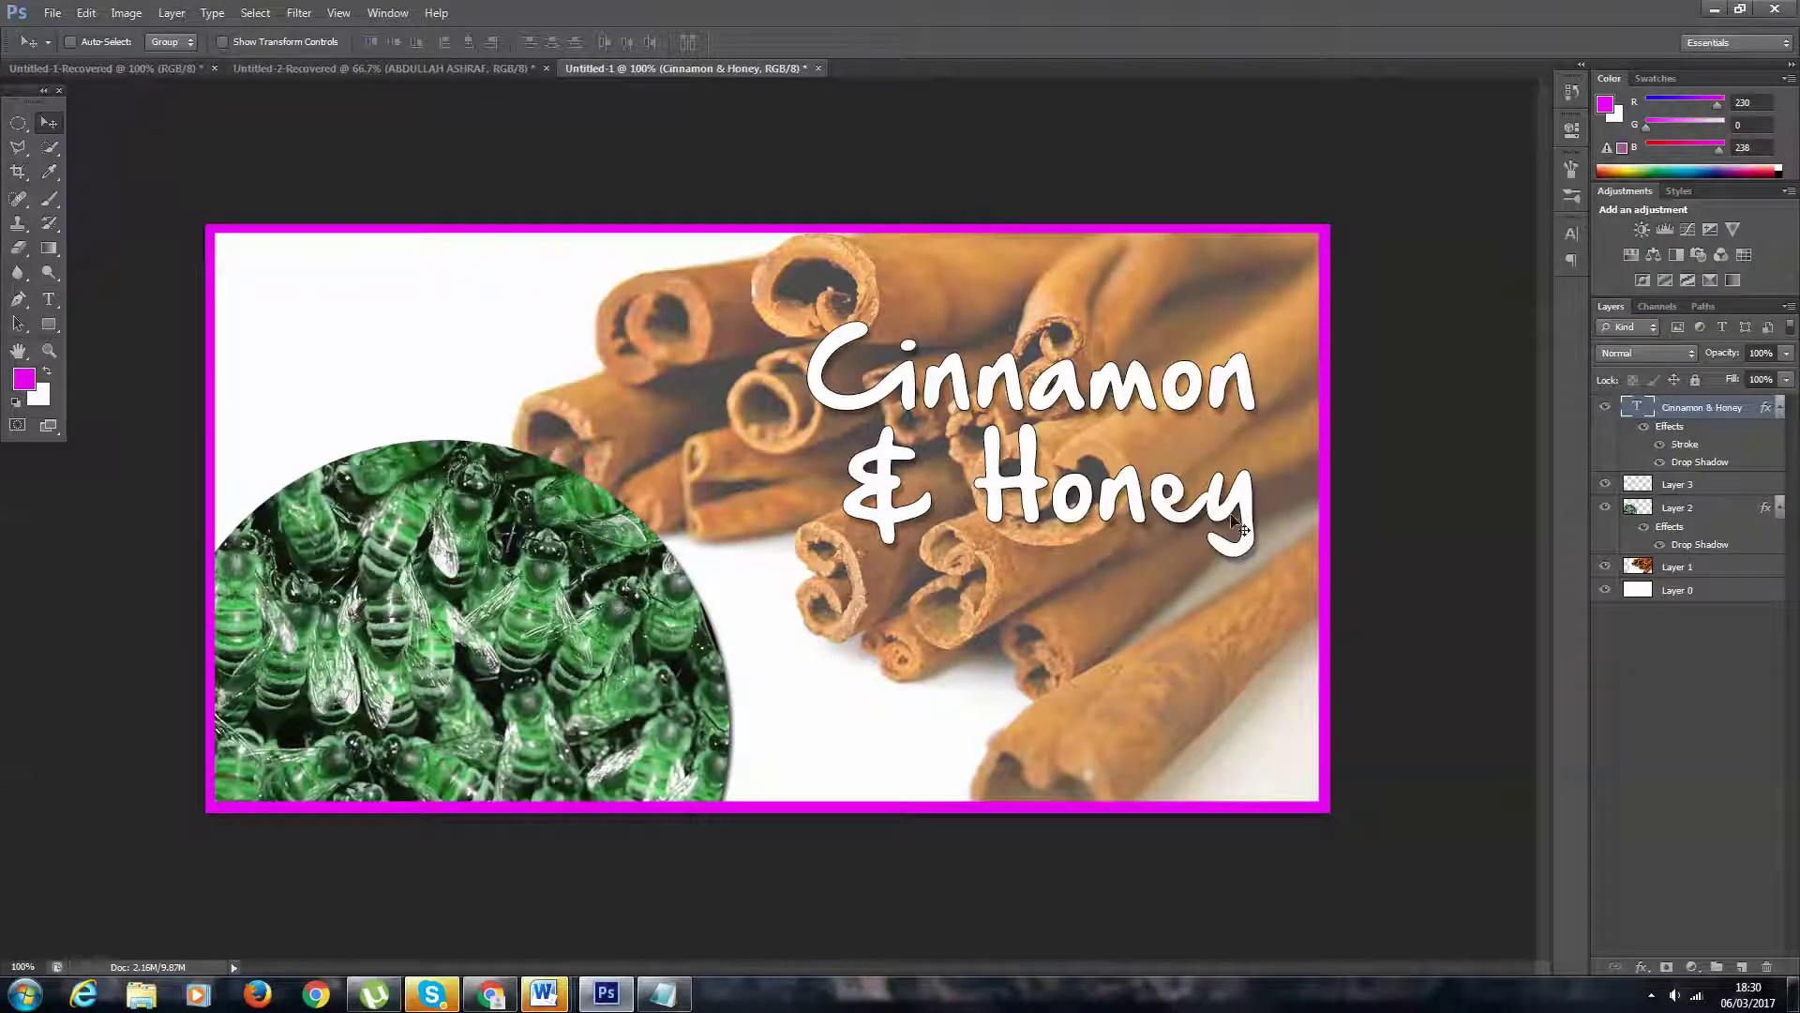
pyautogui.scroll(-2, 1089, 448)
pyautogui.scroll(4, 1090, 448)
pyautogui.scroll(1, 1089, 449)
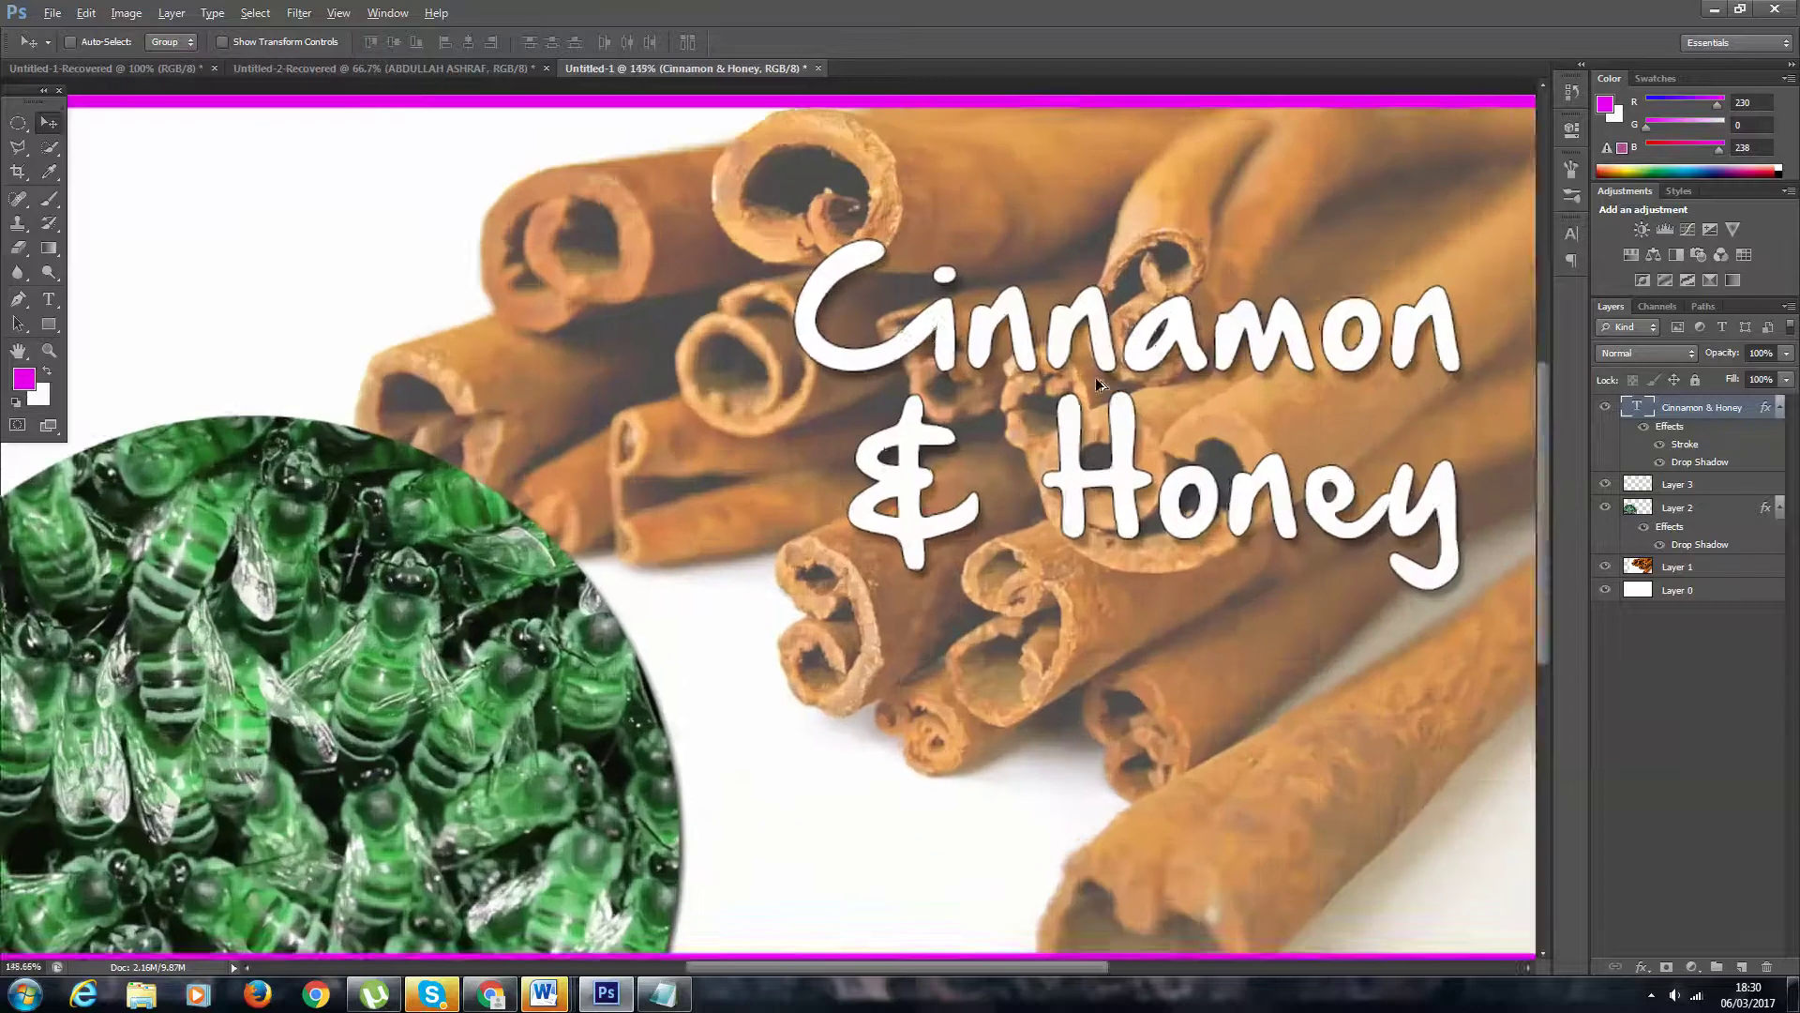
pyautogui.scroll(-3, 1095, 377)
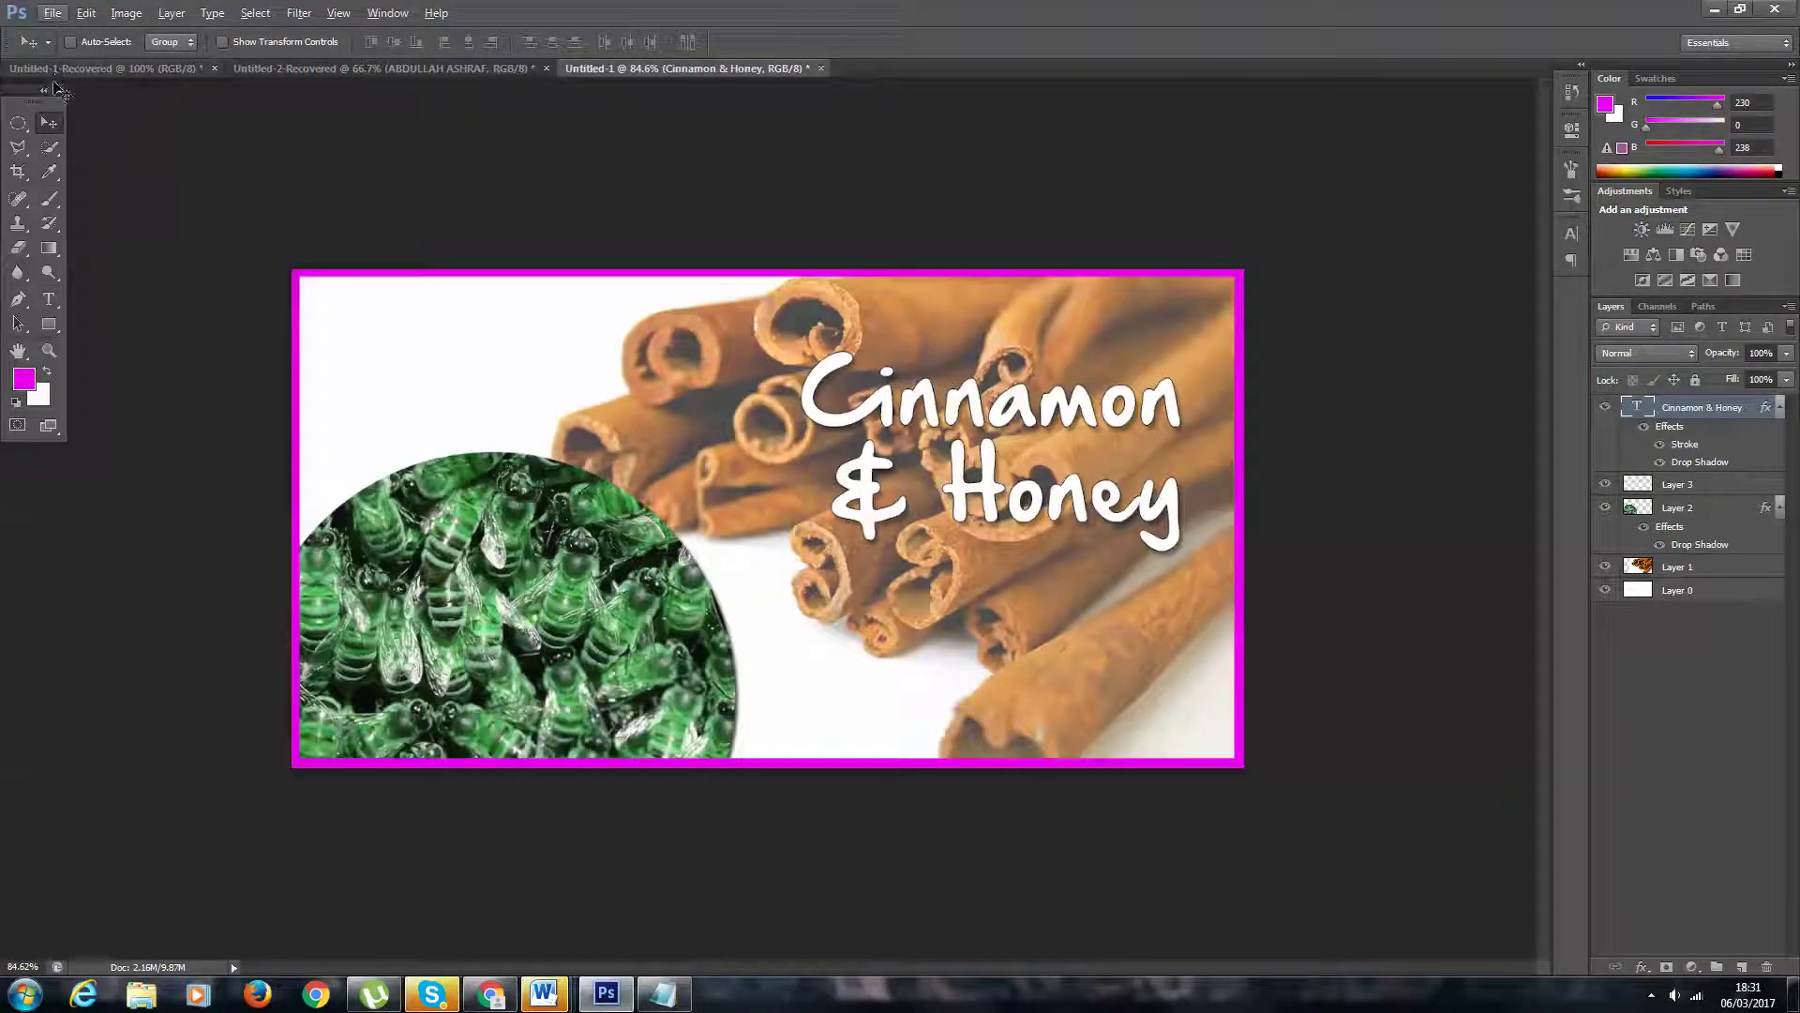
# - Save the headline version as a PNG named "CinnamonHoney Ad 3" in the Madsense Ads folder
pyautogui.click(51, 13)
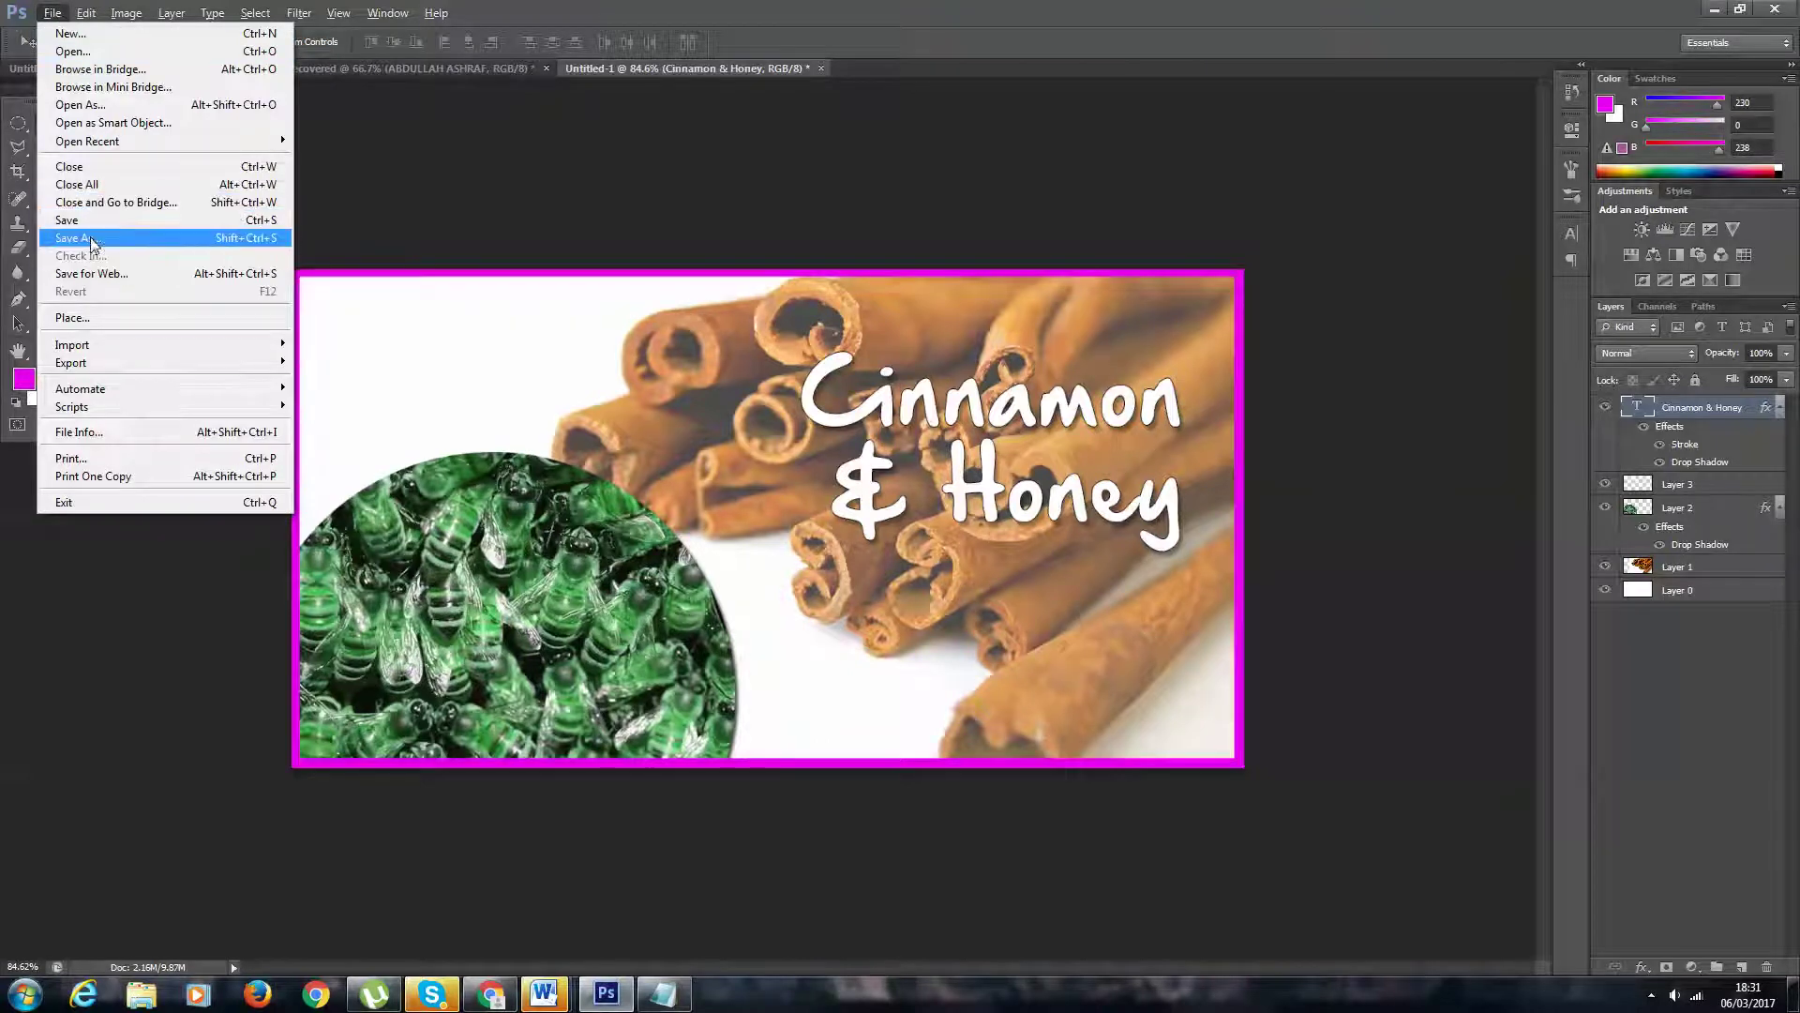
pyautogui.click(78, 238)
pyautogui.click(941, 491)
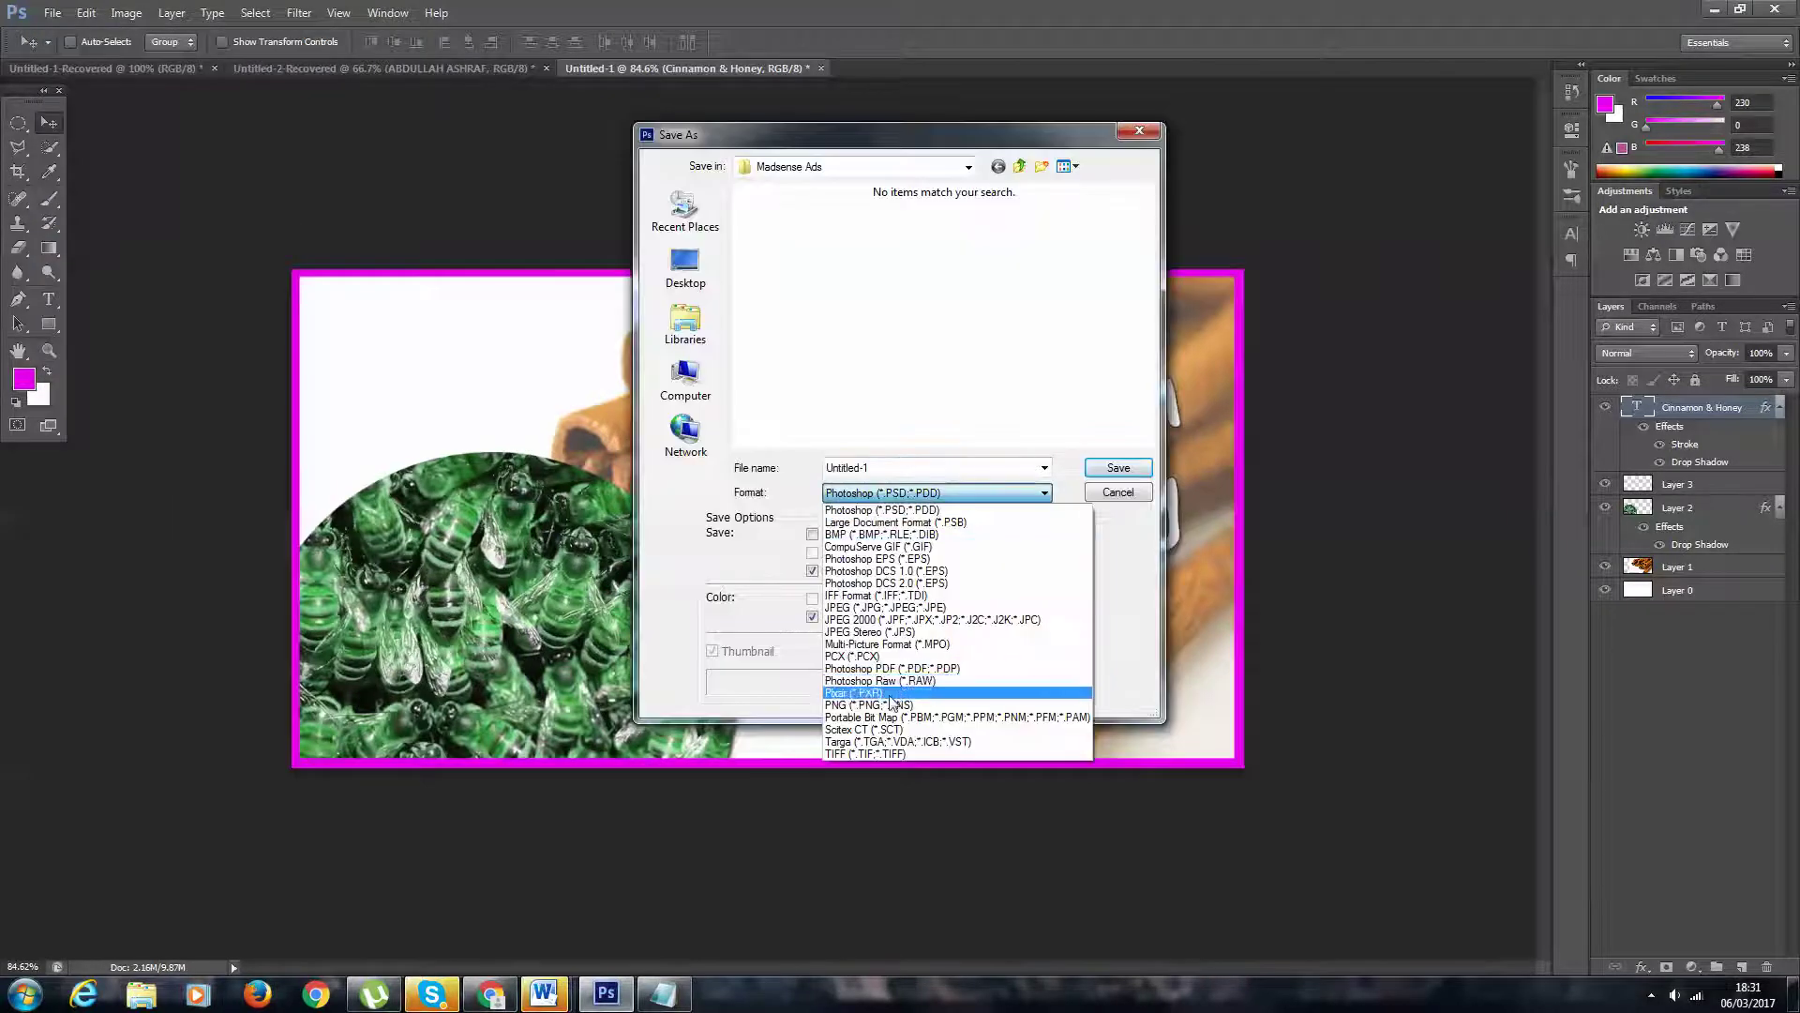
pyautogui.click(891, 705)
pyautogui.doubleClick(904, 466)
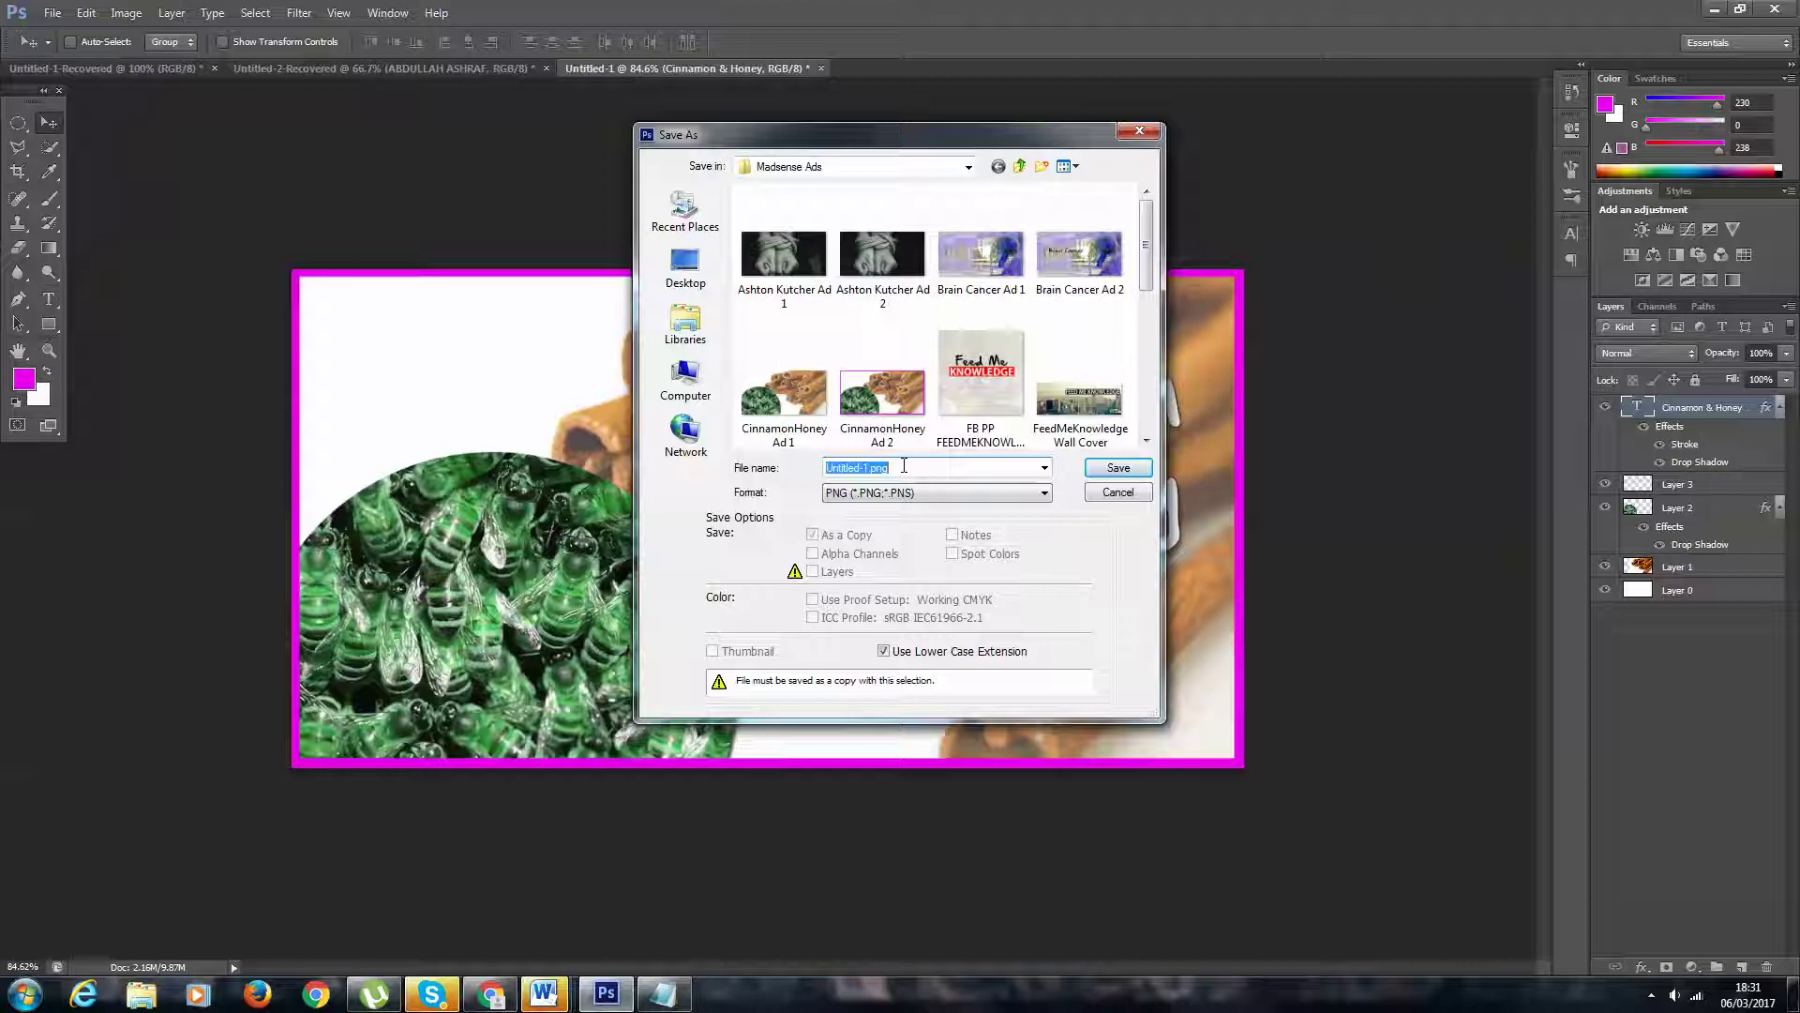
pyautogui.write('Cu')
pyautogui.press('BackSpace')
pyautogui.write('innamo')
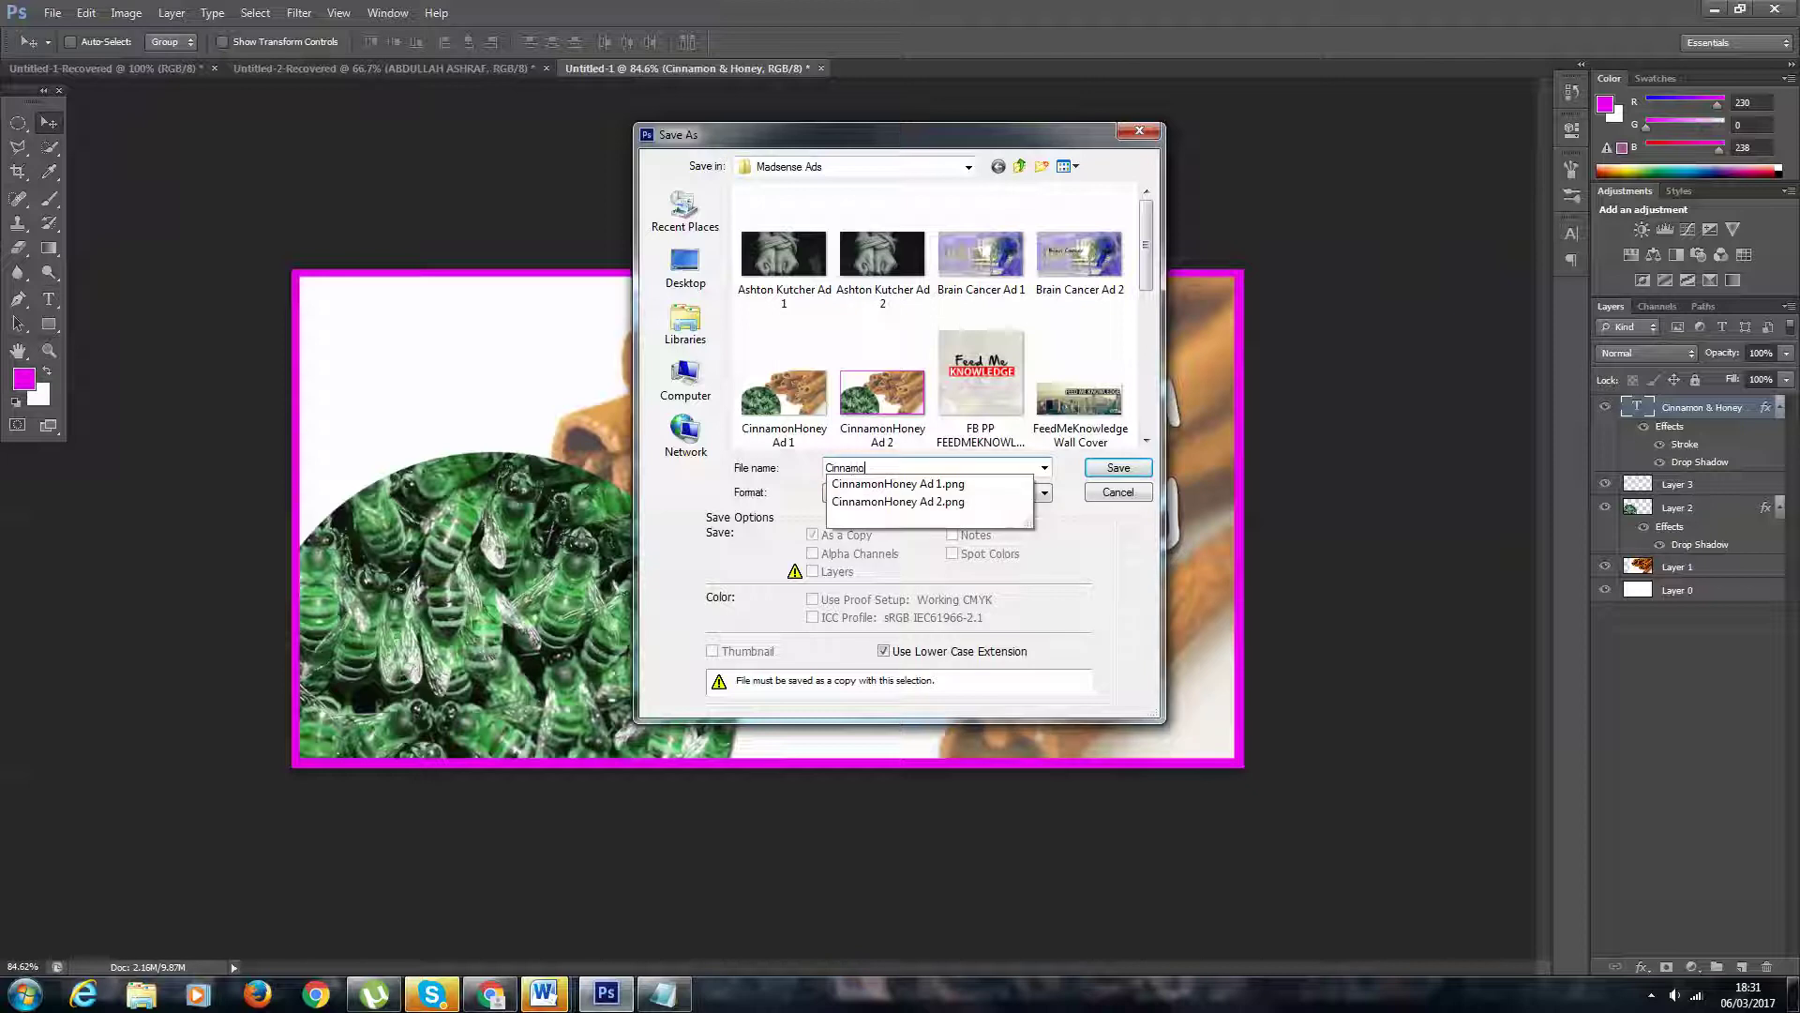
pyautogui.write('nHoney Ad 3')
pyautogui.press('Return')
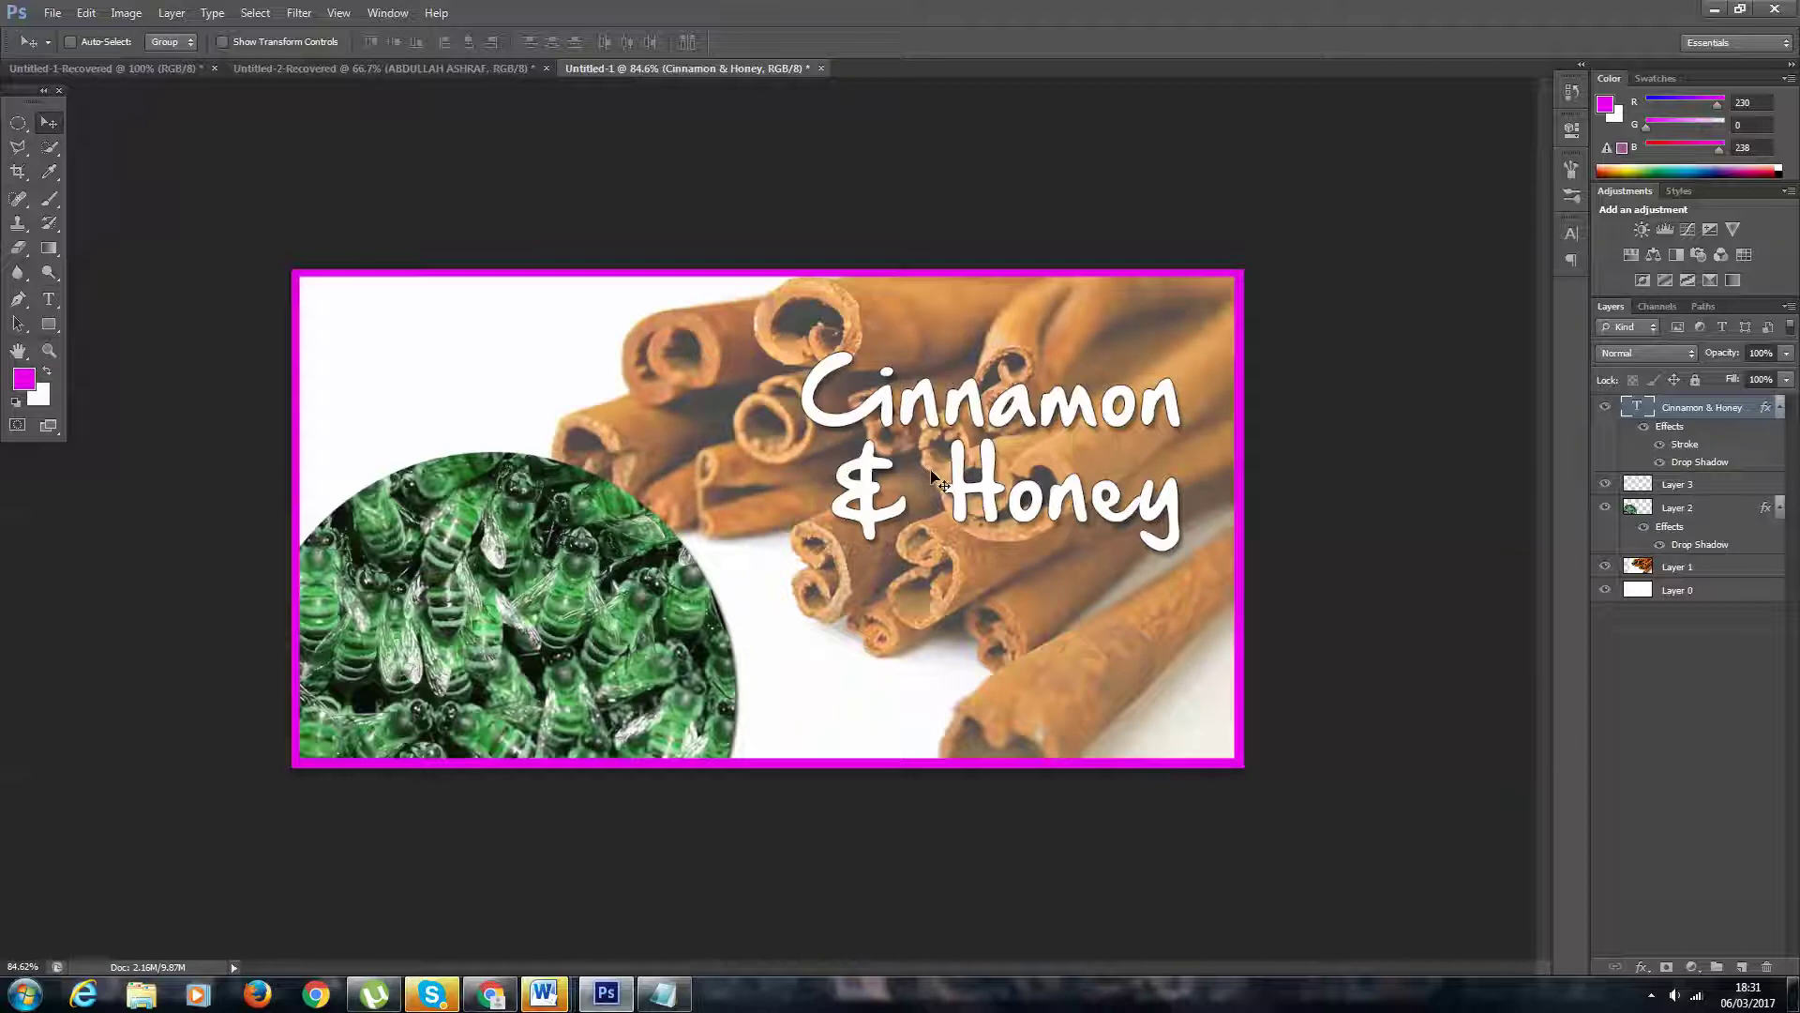
pyautogui.click(1652, 994)
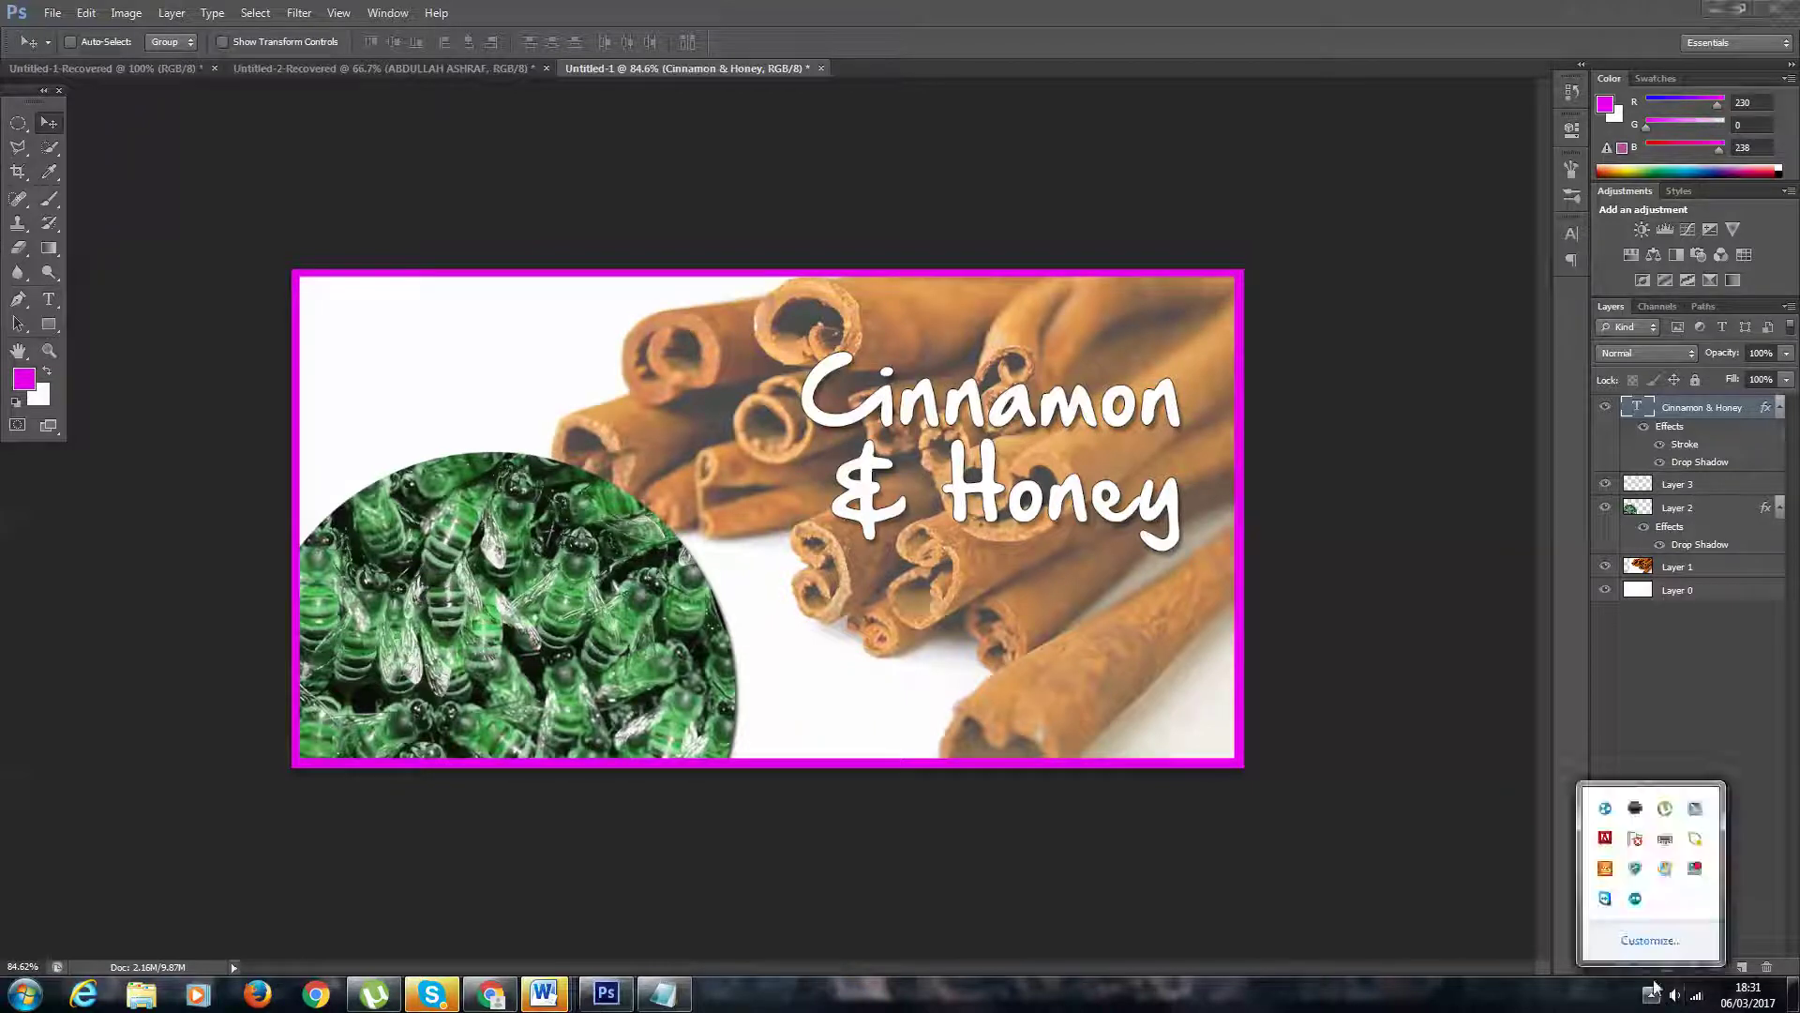
pyautogui.click(1345, 750)
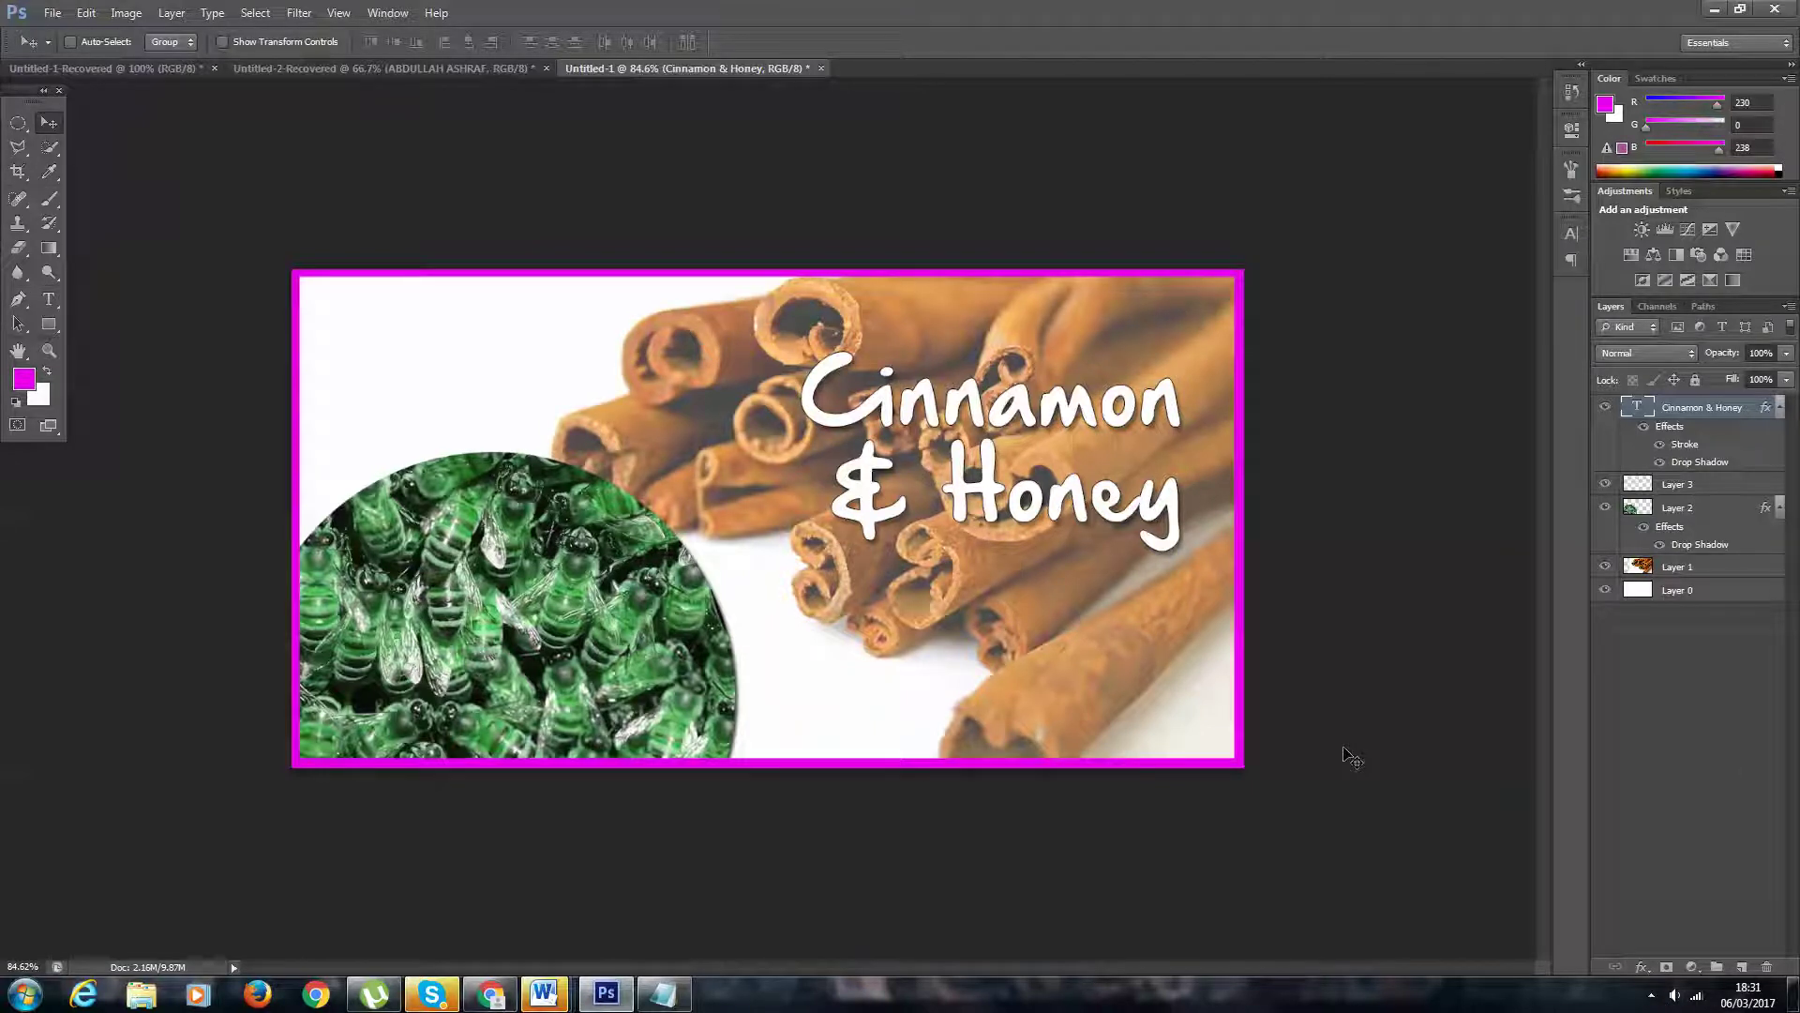